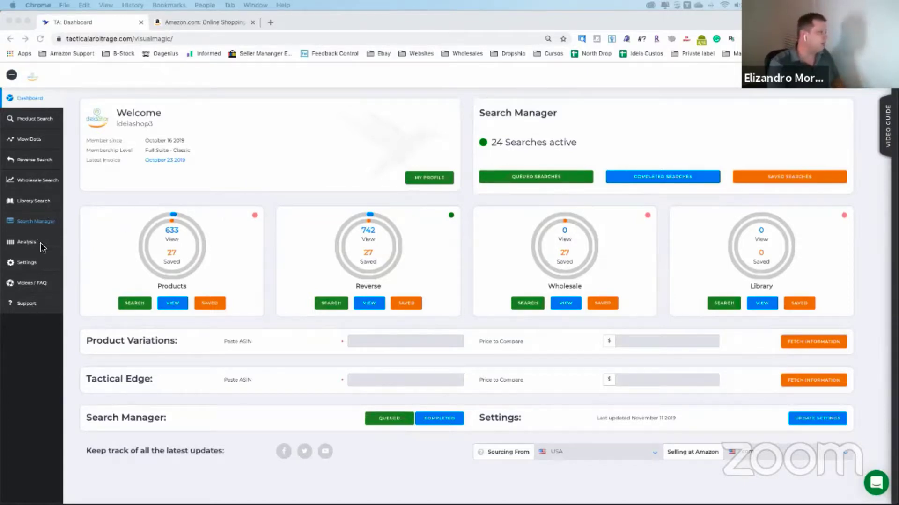
Switch to the Amazon storefront page and open its Home & Kitchen department with no search keywords
left_click(40, 126)
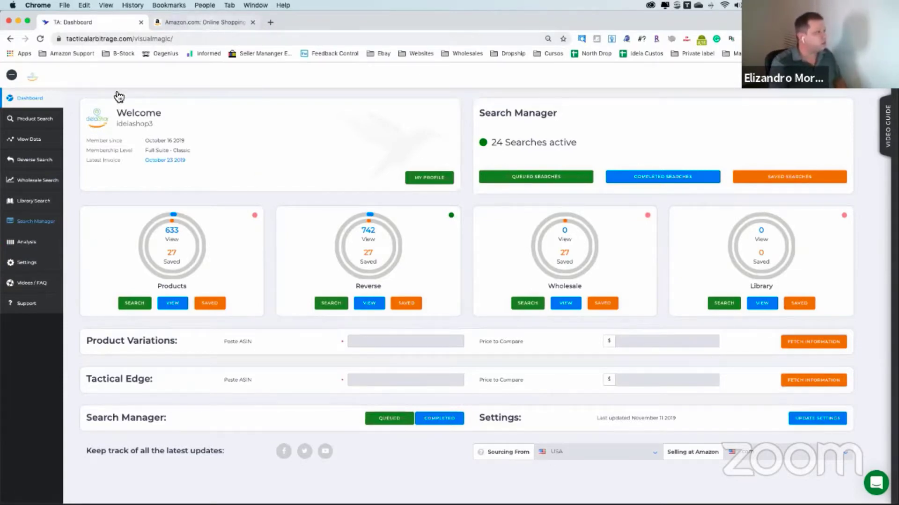
key("ctrl+Tab")
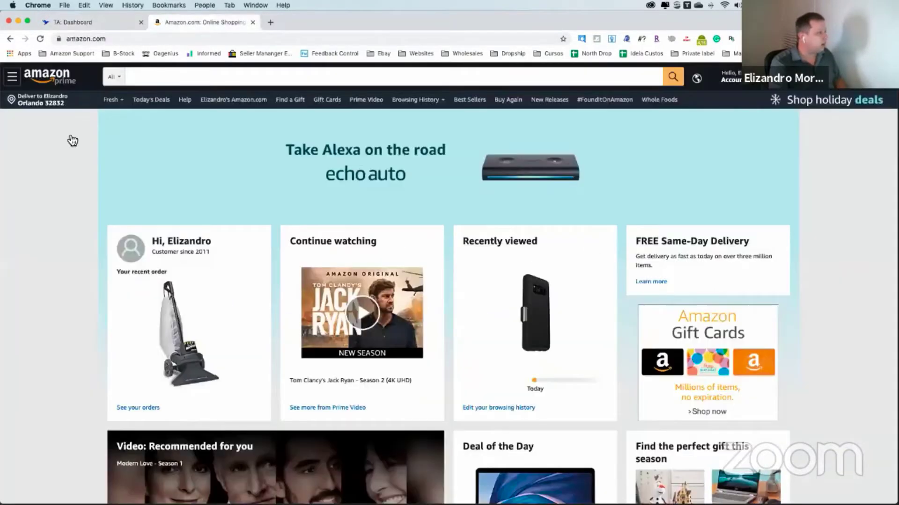
key("space")
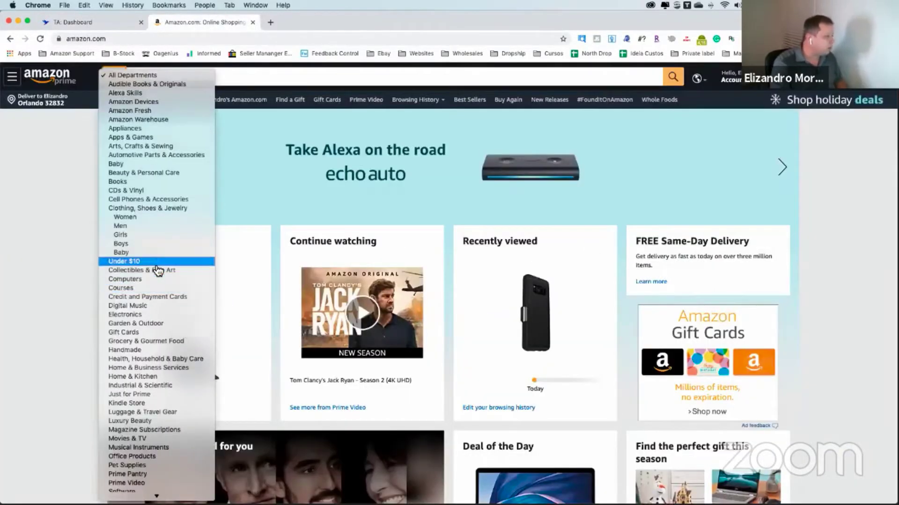
scroll(129, 351, "down", 1)
scroll(199, 318, "down", 2)
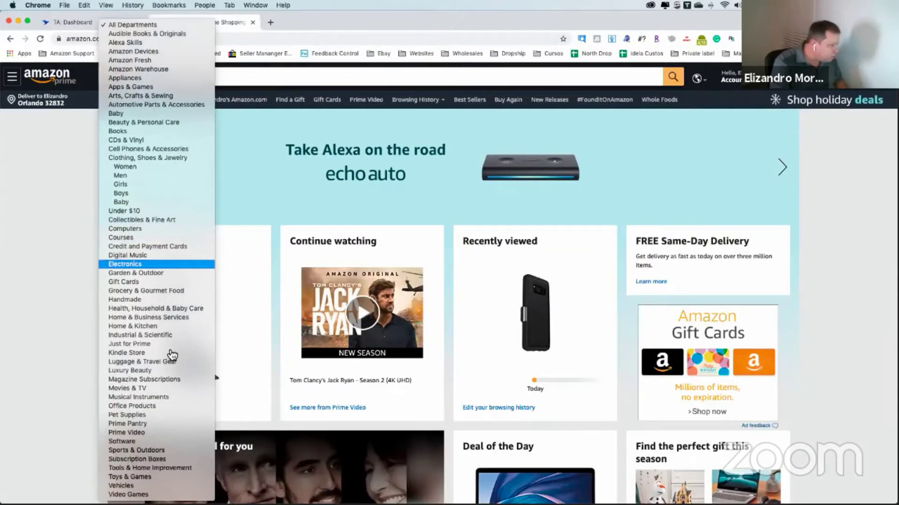
left_click(180, 327)
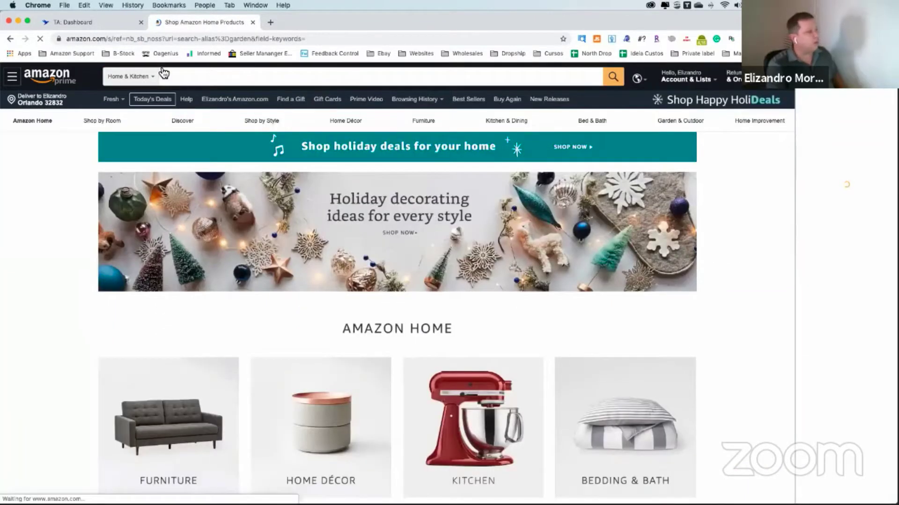
left_click(184, 79)
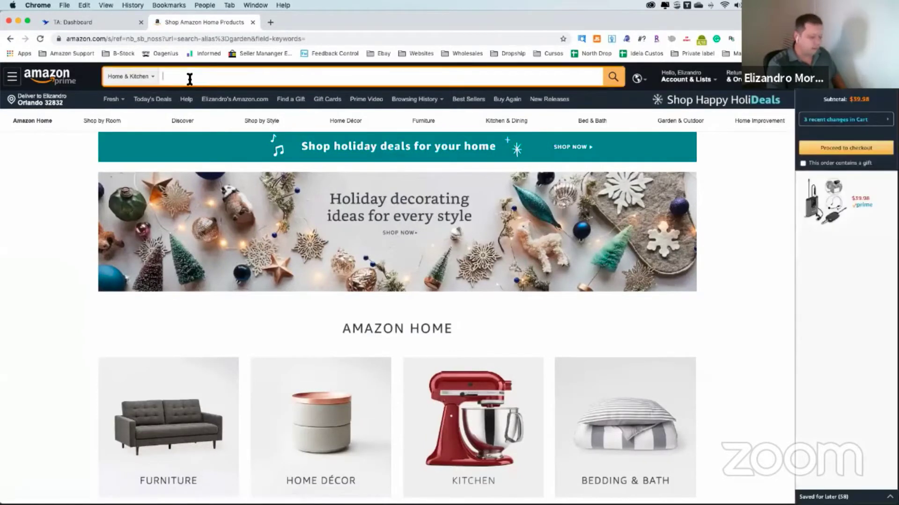
left_click(691, 372)
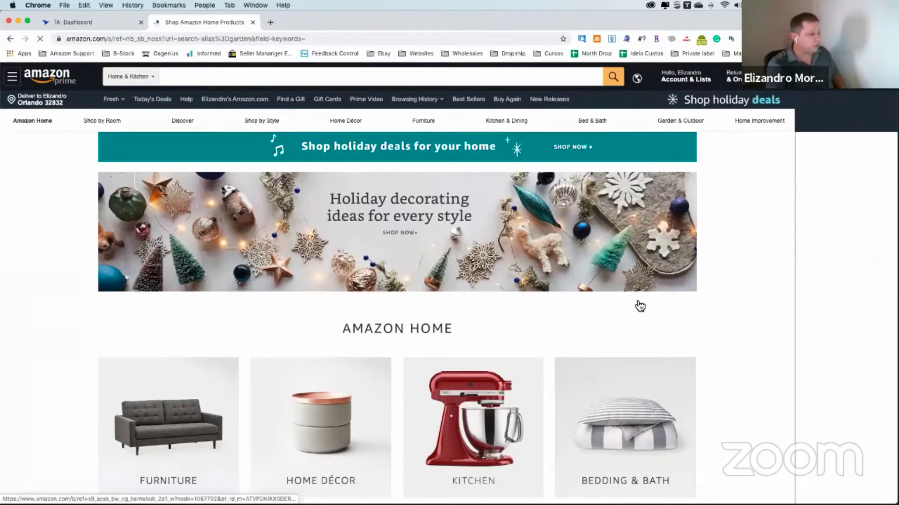
Look through the Amazon Home categories and open the Storage category
scroll(638, 305, "down", 5)
scroll(627, 307, "down", 1)
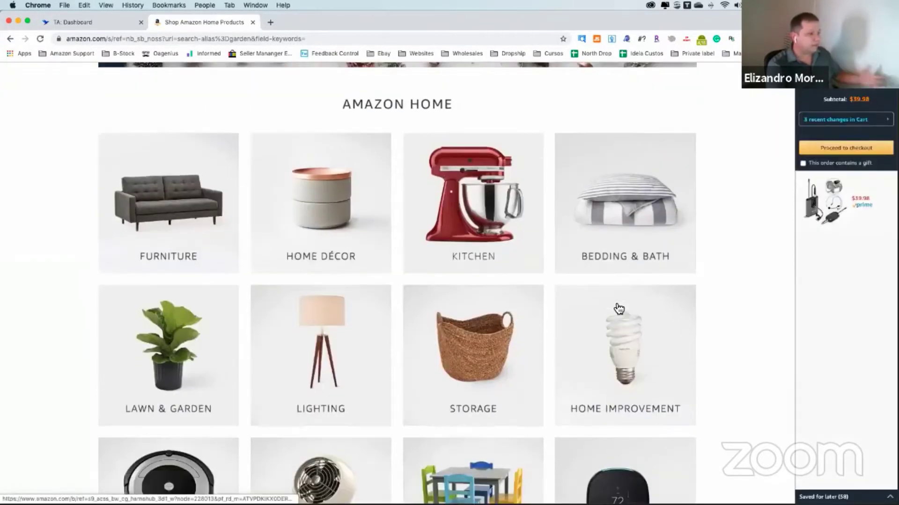
scroll(619, 309, "down", 7)
scroll(618, 309, "down", 3)
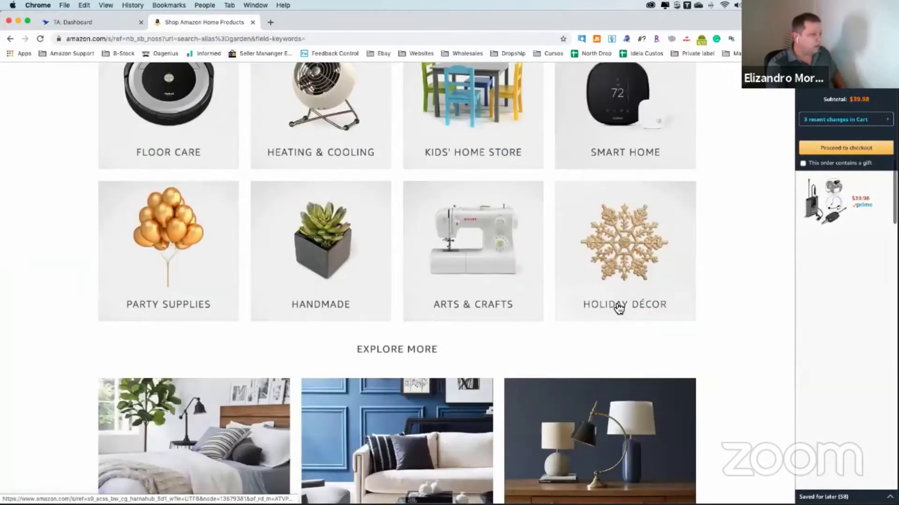
scroll(619, 309, "down", 5)
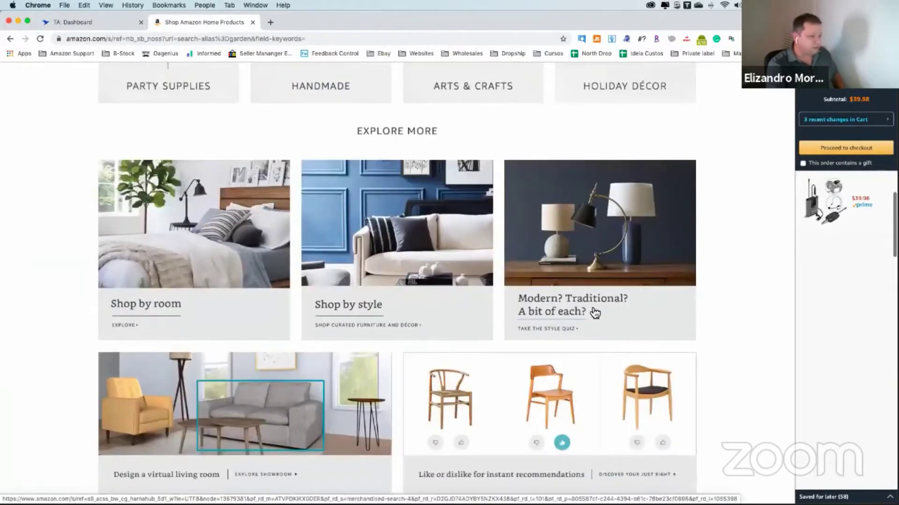
scroll(595, 313, "up", 15)
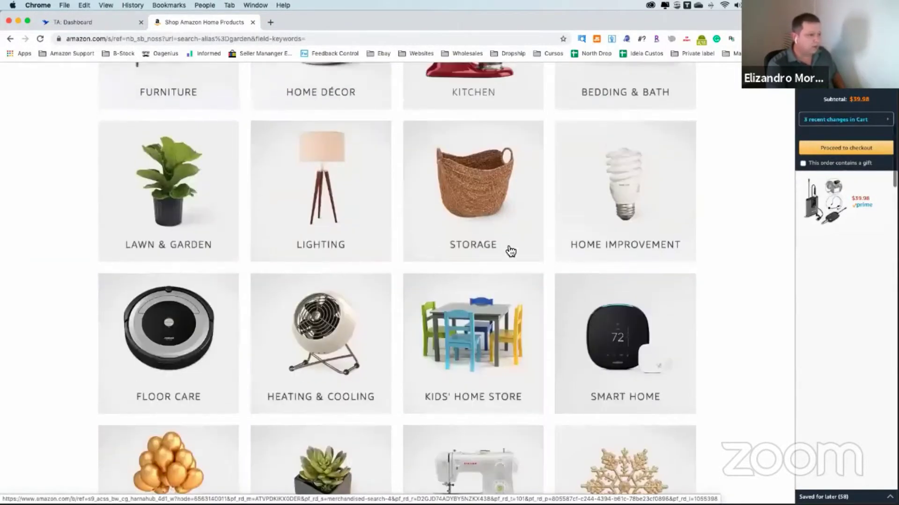
scroll(492, 248, "down", 1)
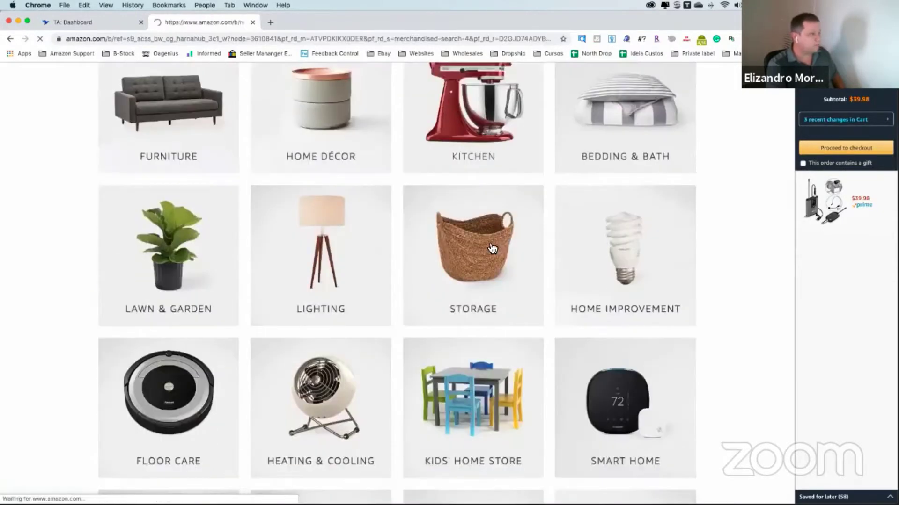
left_click(492, 247)
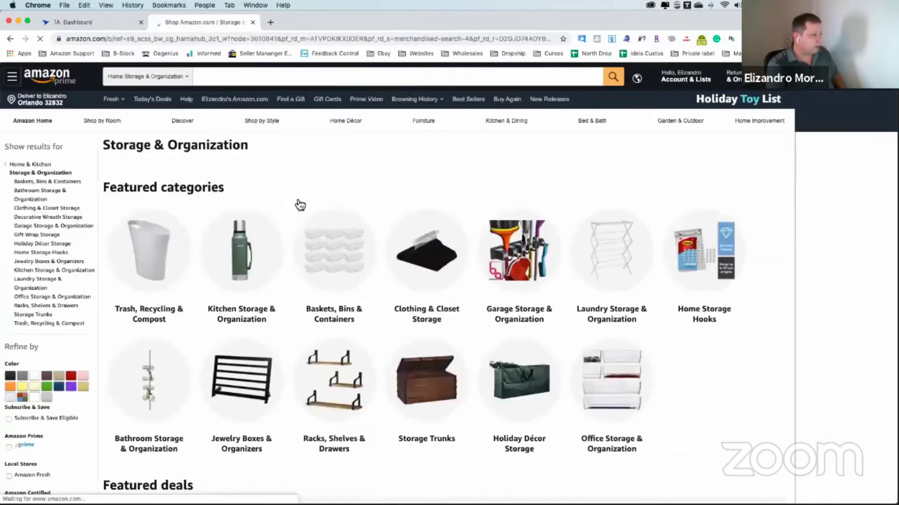
Examine the product sections of the Storage & Organization page, including lightning deals, best sellers, most wished for, most gifted, hot new releases and Under $25
scroll(482, 254, "down", 1)
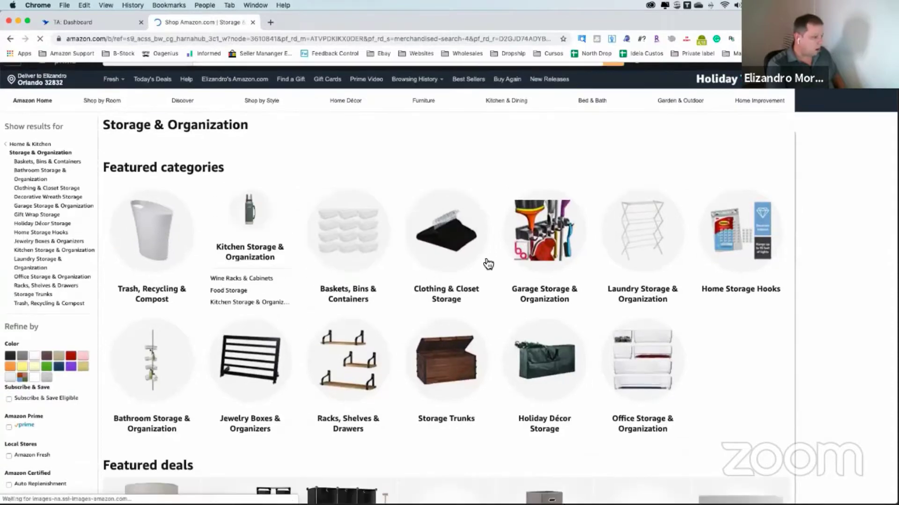
scroll(436, 248, "down", 5)
scroll(420, 251, "down", 5)
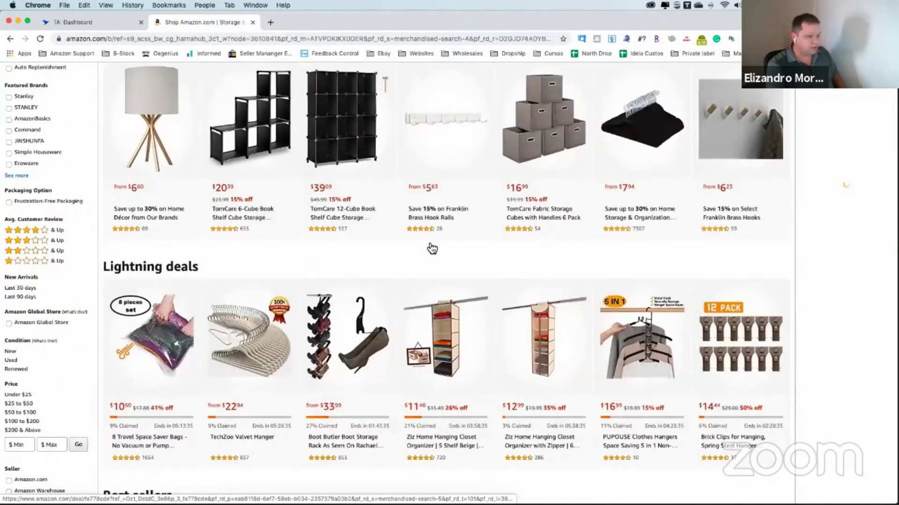
scroll(406, 246, "down", 2)
scroll(372, 248, "down", 5)
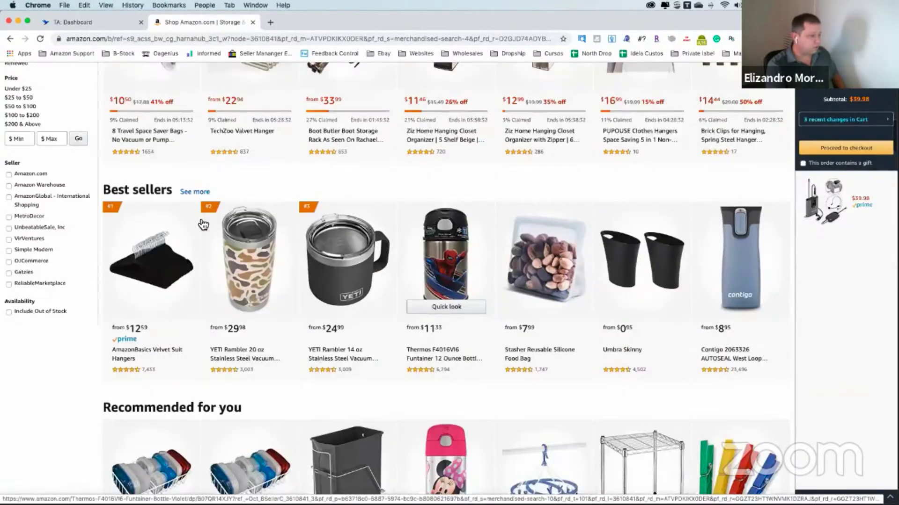
scroll(225, 267, "down", 2)
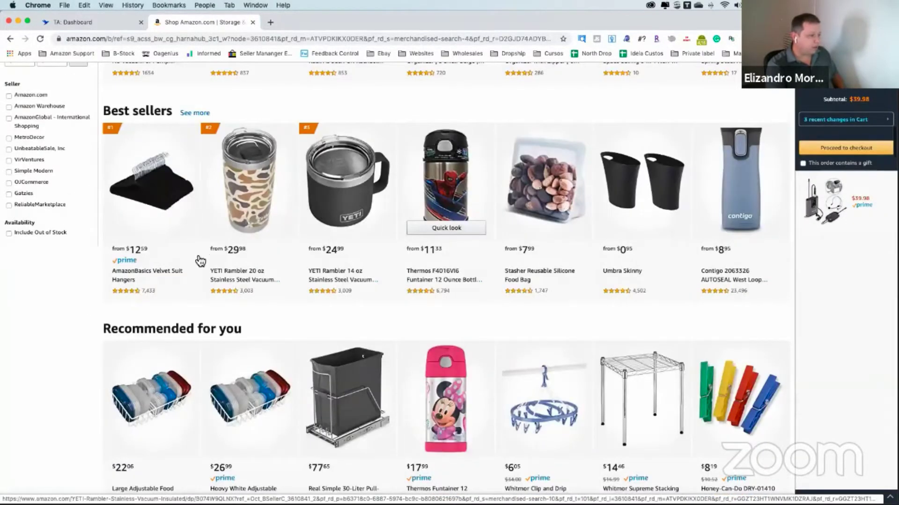
scroll(201, 262, "down", 10)
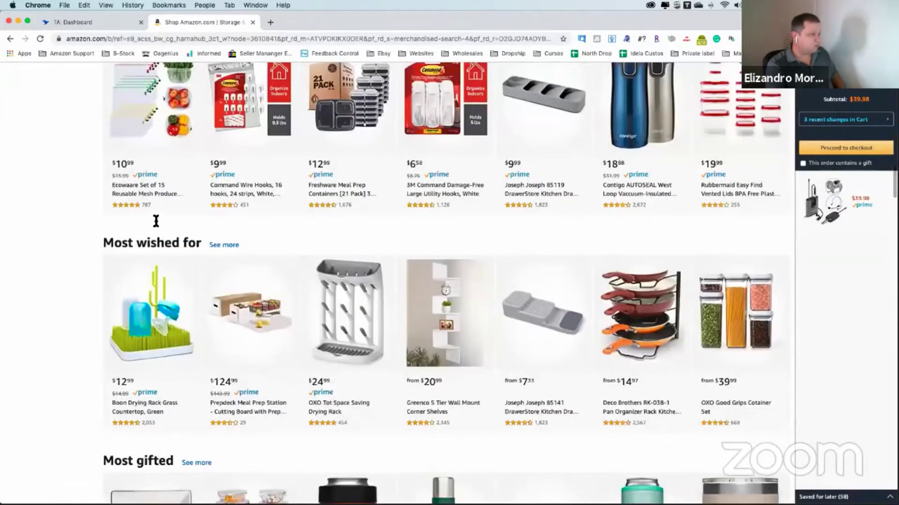
scroll(163, 243, "down", 1)
scroll(108, 221, "down", 5)
scroll(148, 226, "down", 1)
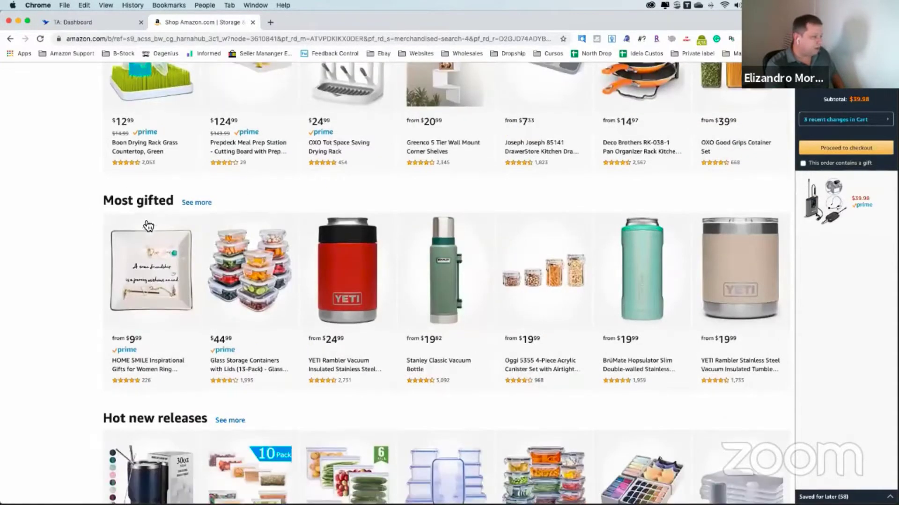
scroll(142, 230, "down", 8)
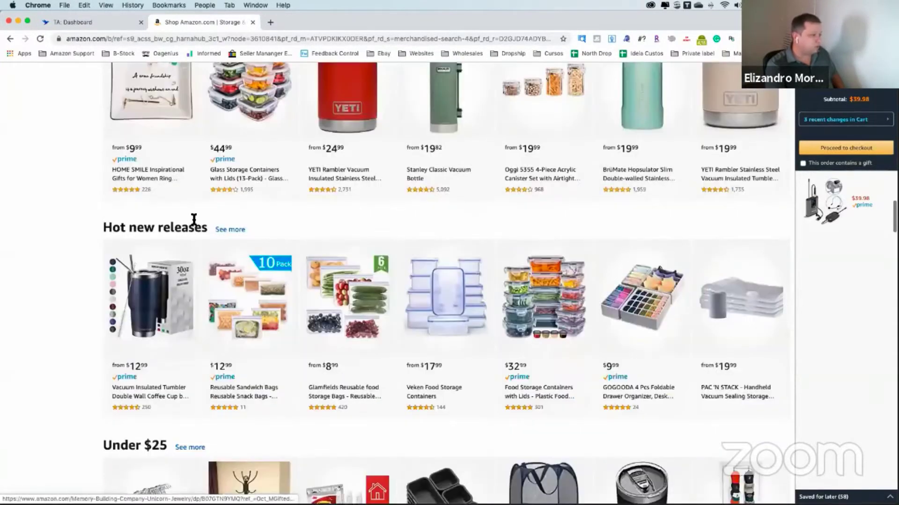
scroll(187, 223, "down", 1)
scroll(178, 222, "down", 10)
scroll(177, 223, "up", 4)
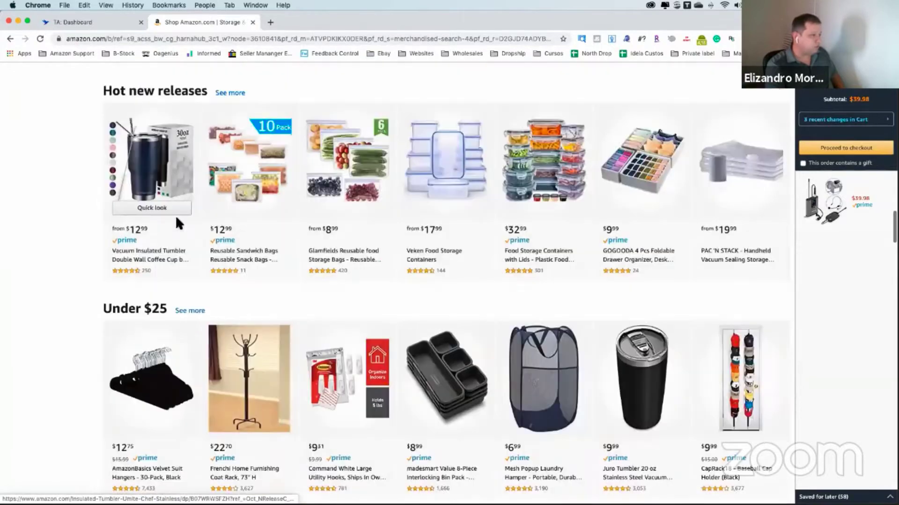
scroll(181, 226, "up", 1)
scroll(180, 223, "down", 15)
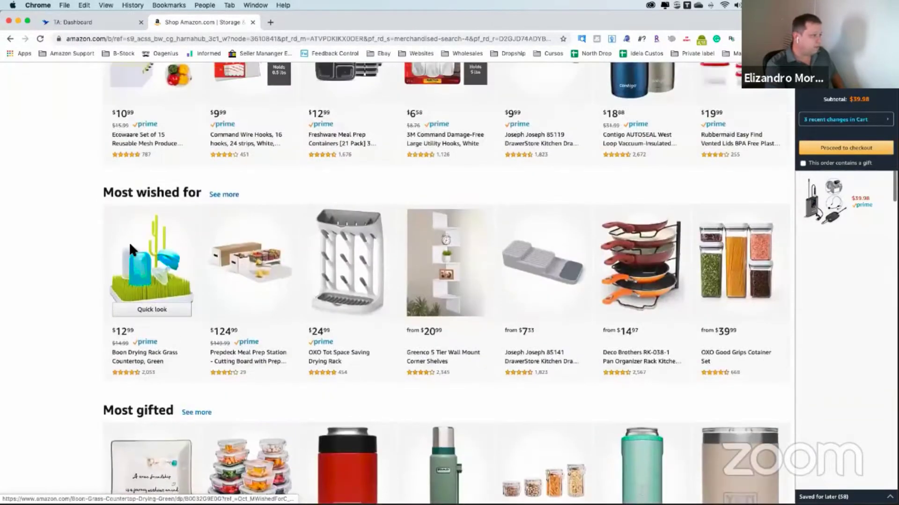
Open the full list of Storage & Organization products rated 4 Stars & Up and highlight the total in the results line
scroll(190, 243, "up", 6)
left_click(187, 239)
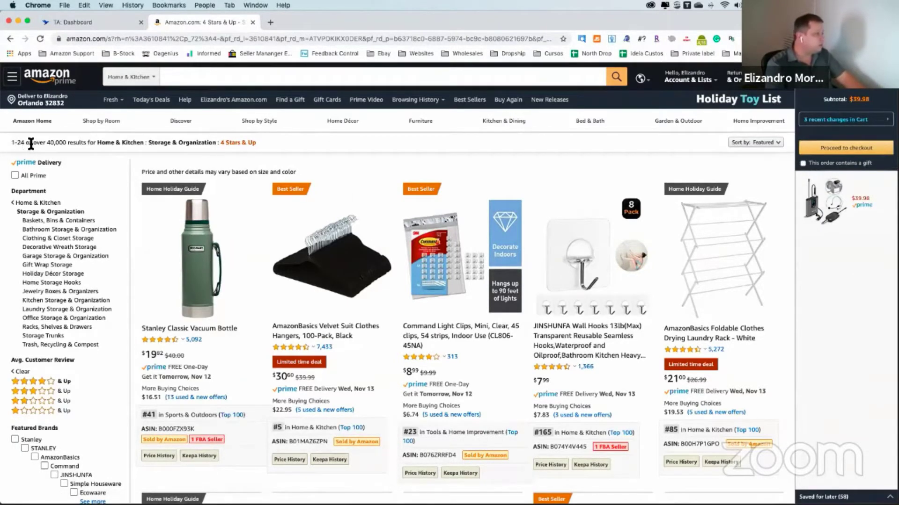
left_click_drag(15, 143, 67, 144)
left_click(49, 144)
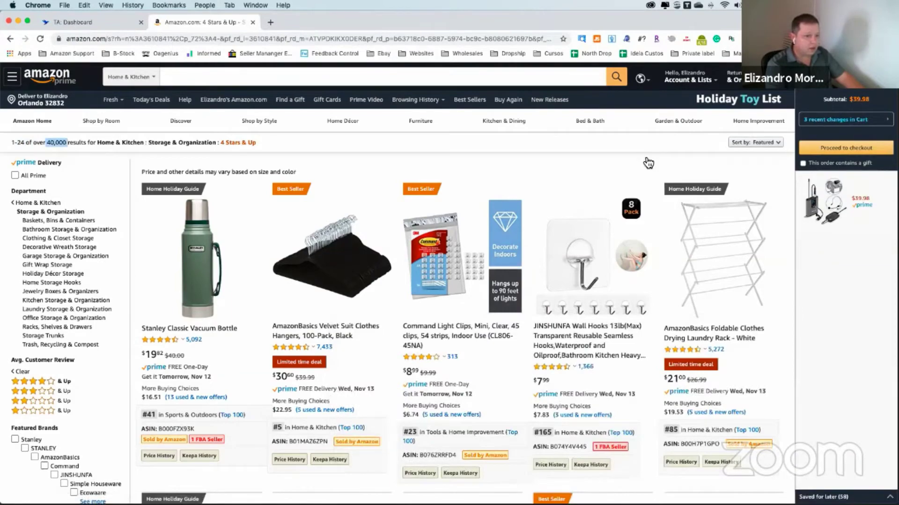
Examine the sales ranks and seller labels in the 4 Stars & Up results, highlighting those of the Freshware Meal Prep Containers
scroll(506, 212, "down", 4)
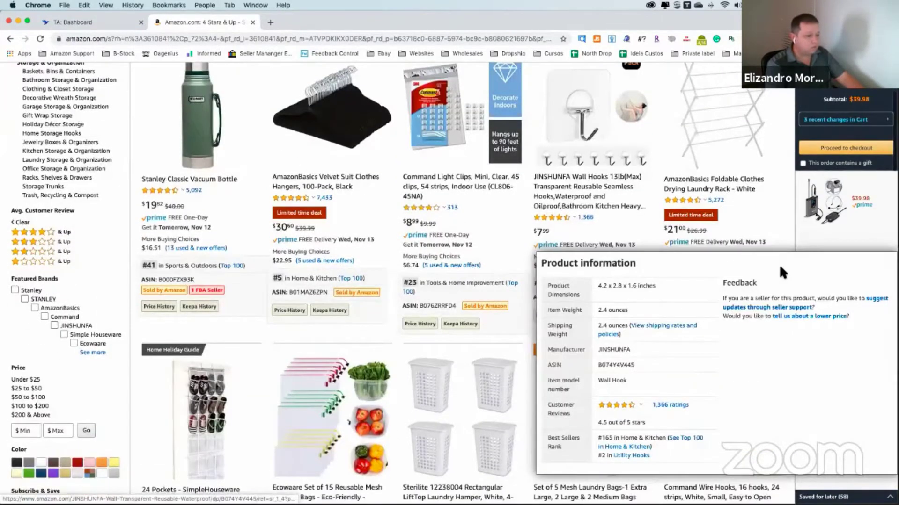
scroll(780, 268, "down", 2)
scroll(777, 281, "down", 18)
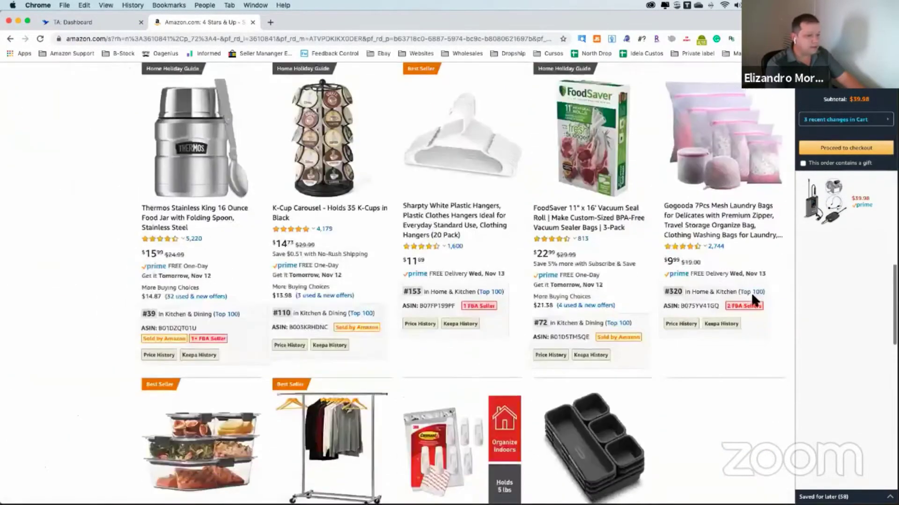
scroll(369, 355, "up", 10)
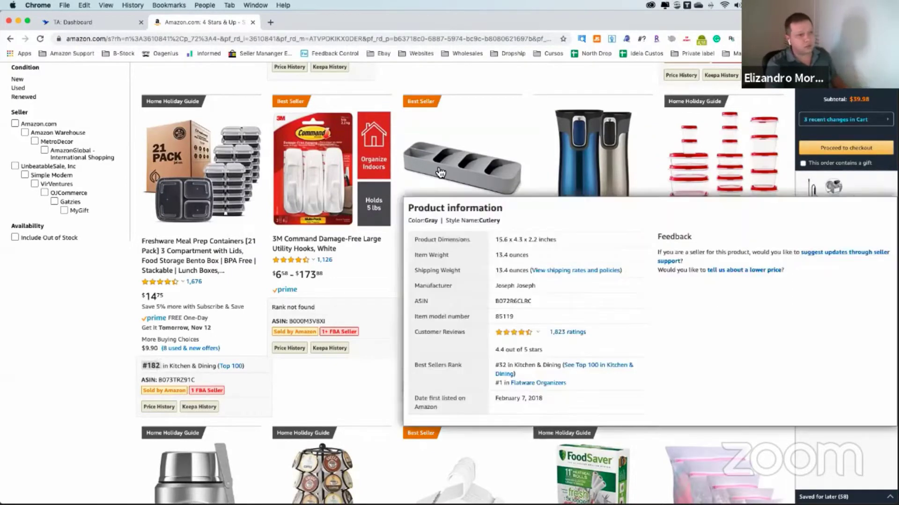
mouse_move(499, 136)
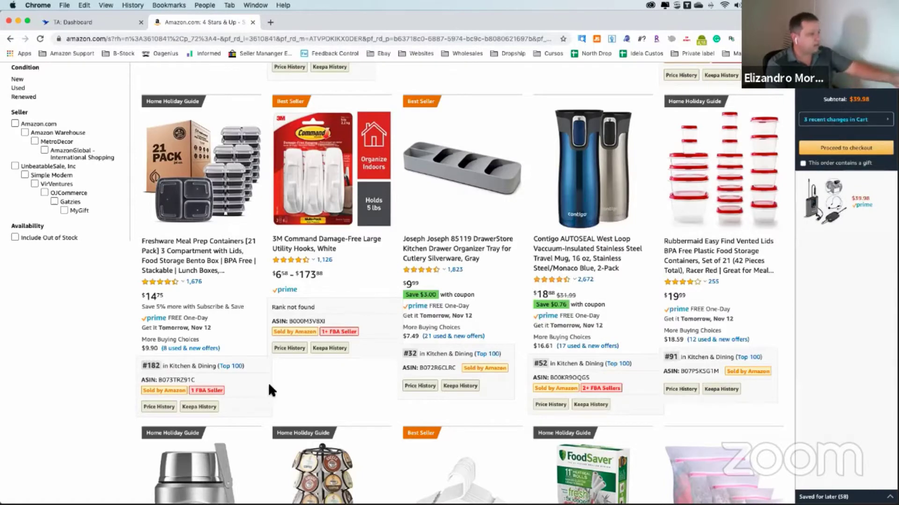
left_click_drag(180, 366, 274, 400)
left_click(322, 390)
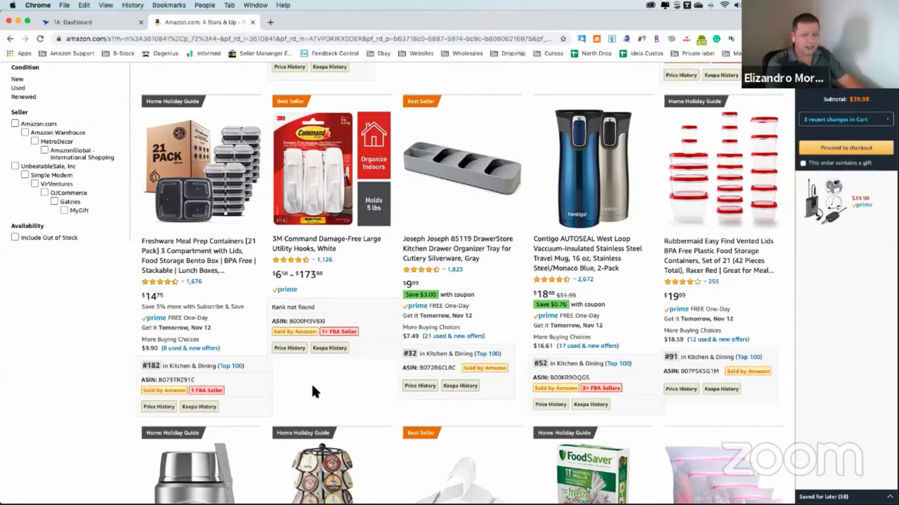
Compare ranks, ASINs and FBA seller labels across the neighbouring product rows, from the Thermos food jar back to the SimpleHouseware shoe organizer
scroll(312, 386, "down", 5)
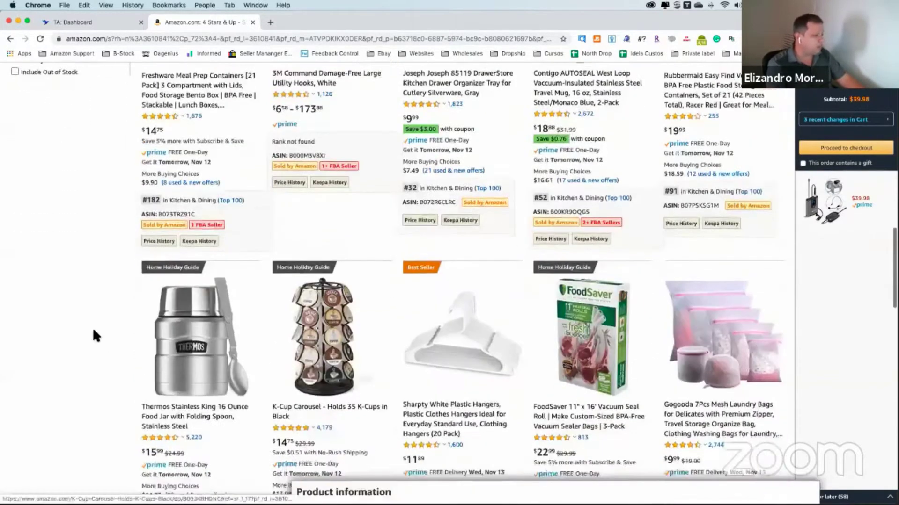
scroll(96, 336, "down", 3)
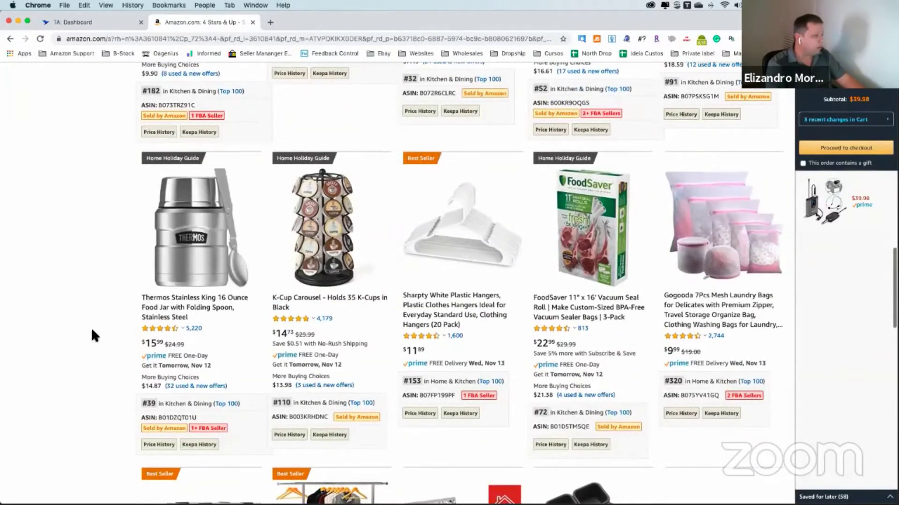
scroll(92, 335, "up", 5)
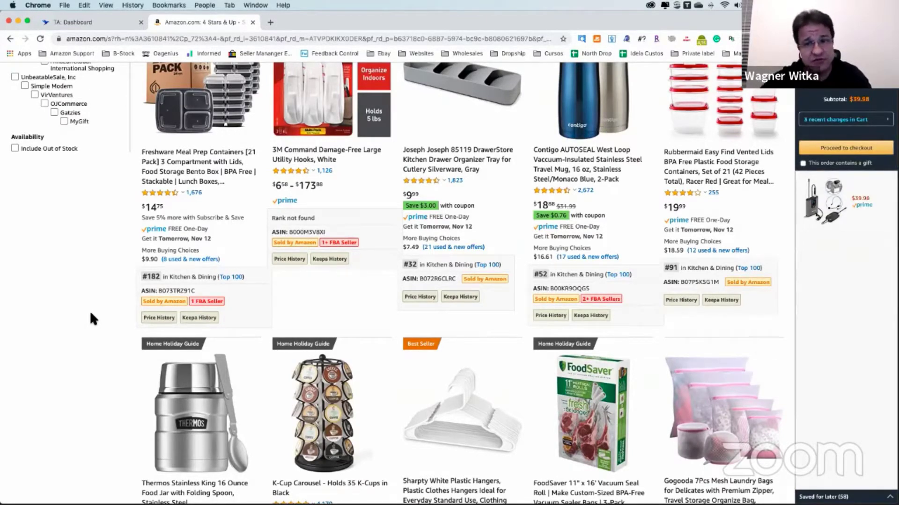
scroll(98, 312, "up", 4)
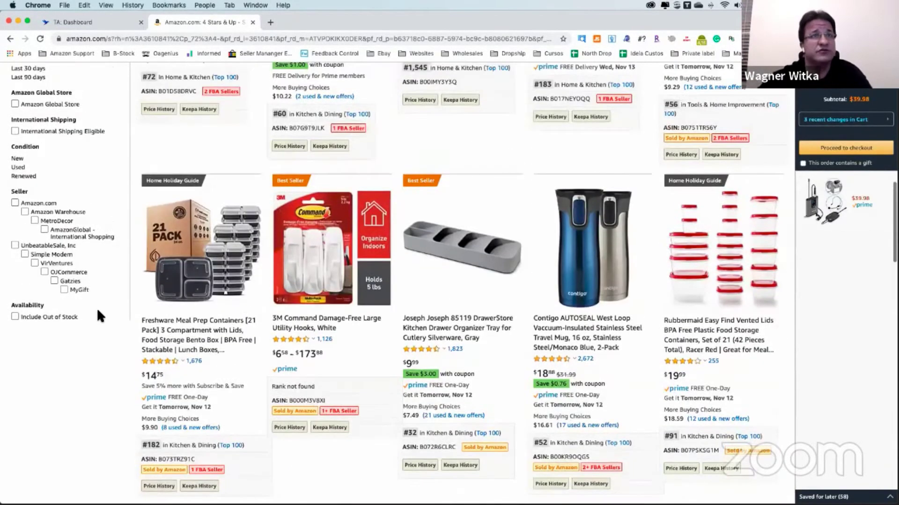
scroll(97, 307, "up", 1)
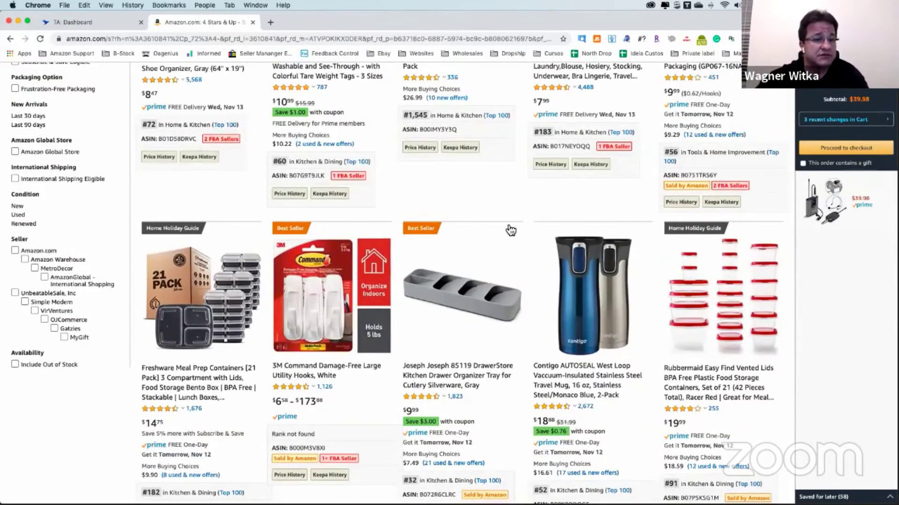
scroll(181, 346, "up", 4)
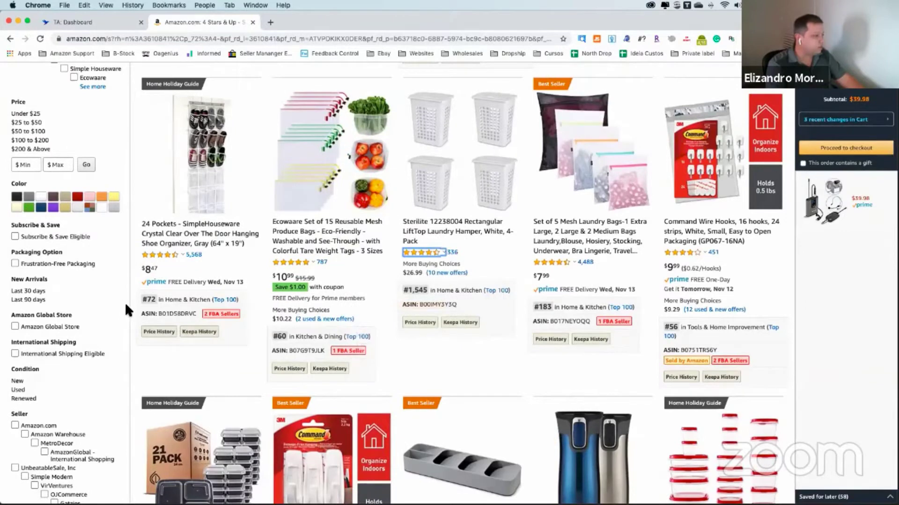
Compare the sales ranks of the 4 Stars & Up products, highlighting the rank of the Sterilite laundry hamper
scroll(517, 347, "up", 2)
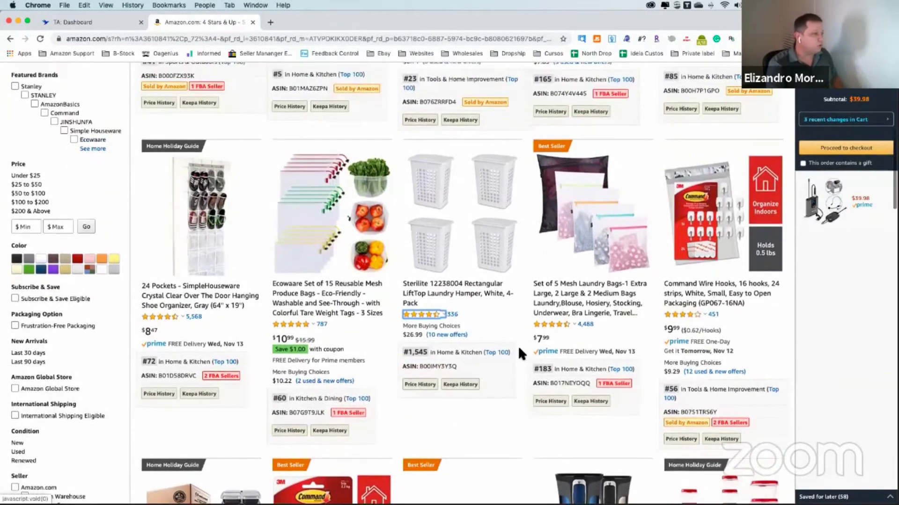
scroll(518, 346, "down", 1)
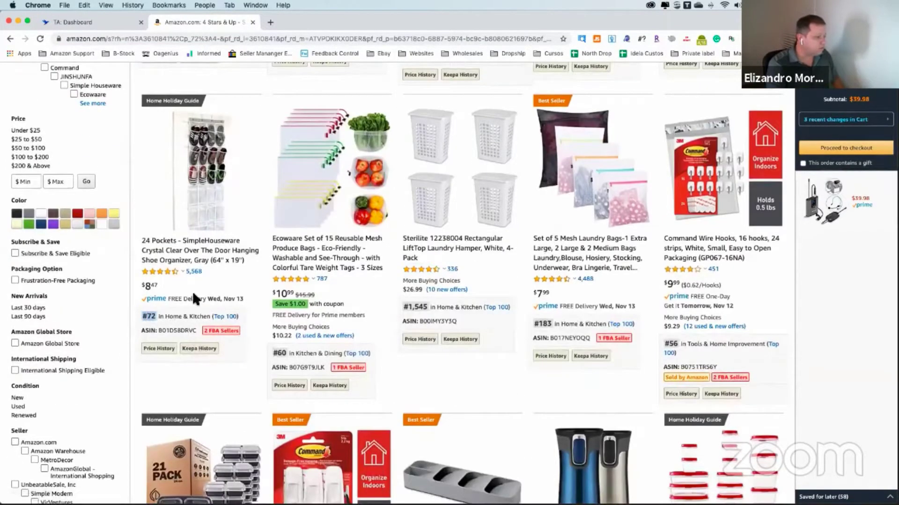
left_click_drag(410, 307, 430, 308)
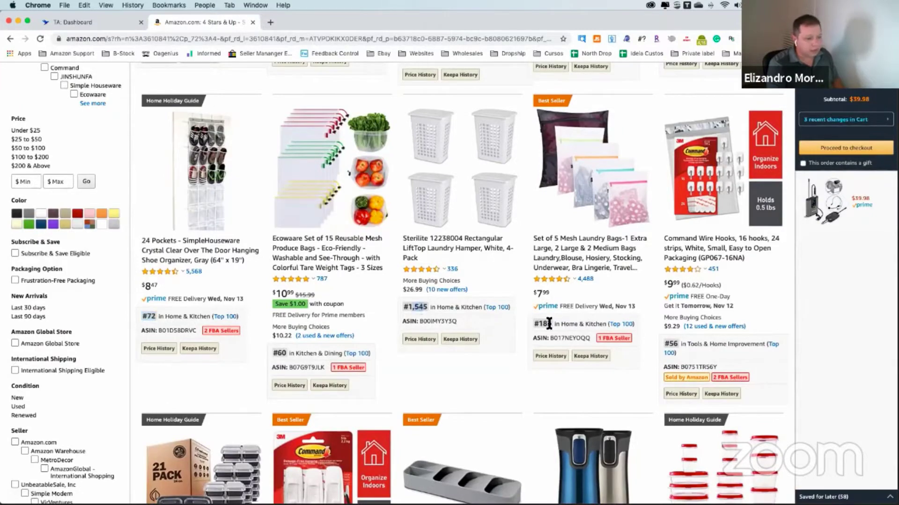
scroll(540, 323, "up", 10)
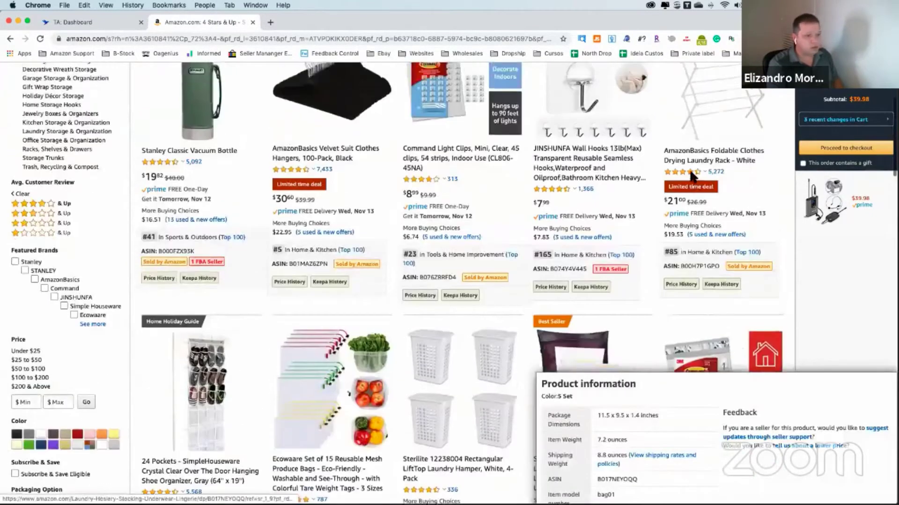
scroll(540, 142, "down", 2)
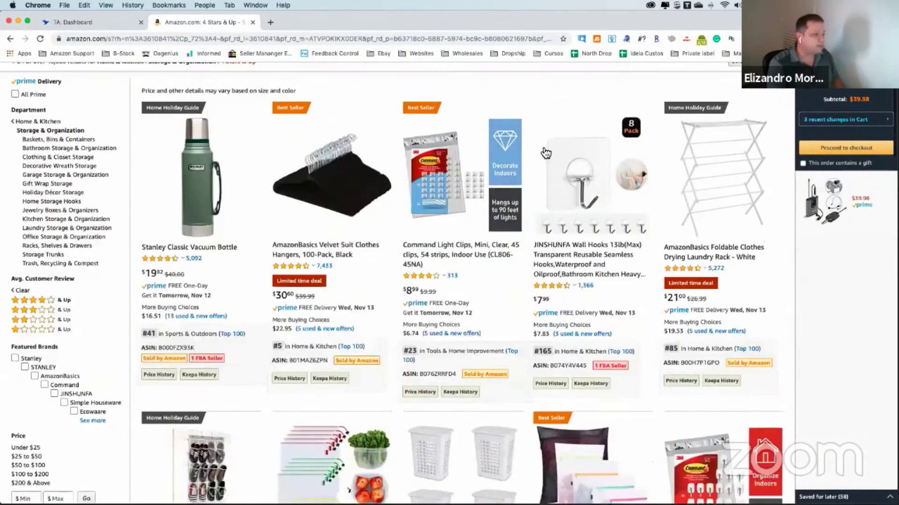
scroll(535, 145, "down", 5)
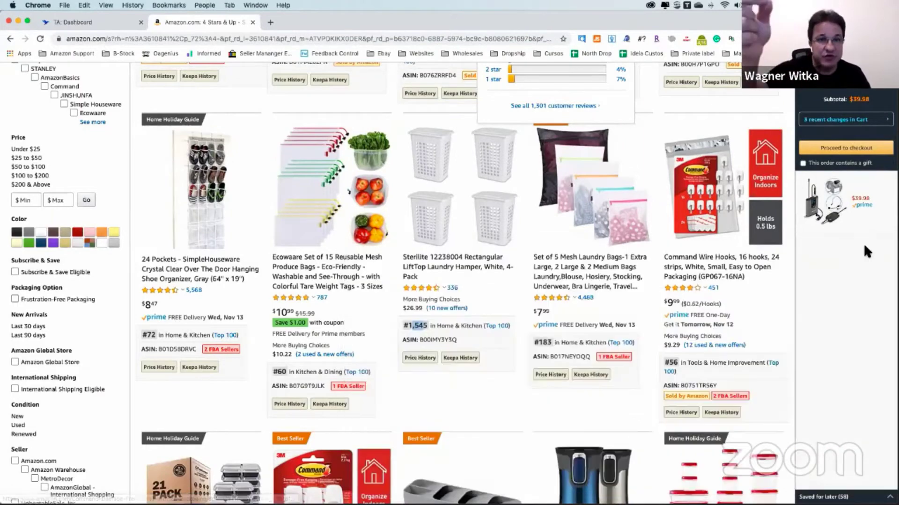
scroll(843, 293, "down", 5)
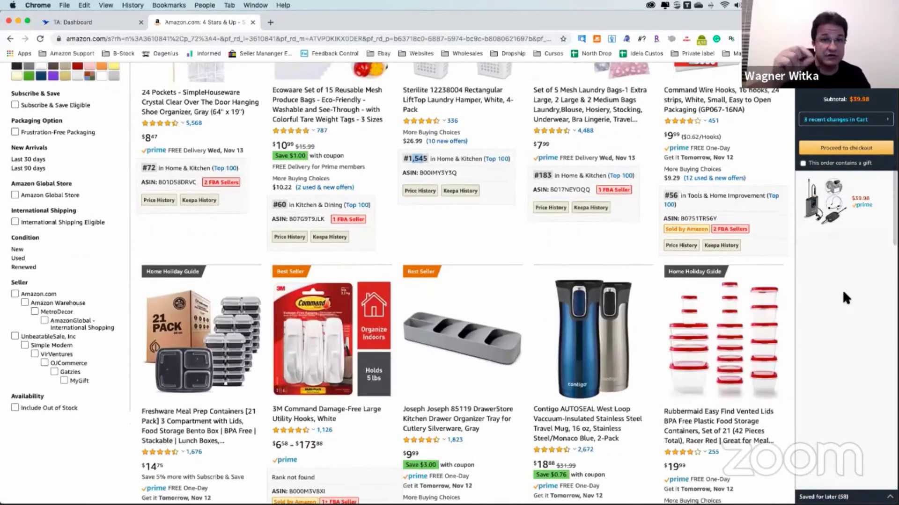
scroll(841, 289, "down", 1)
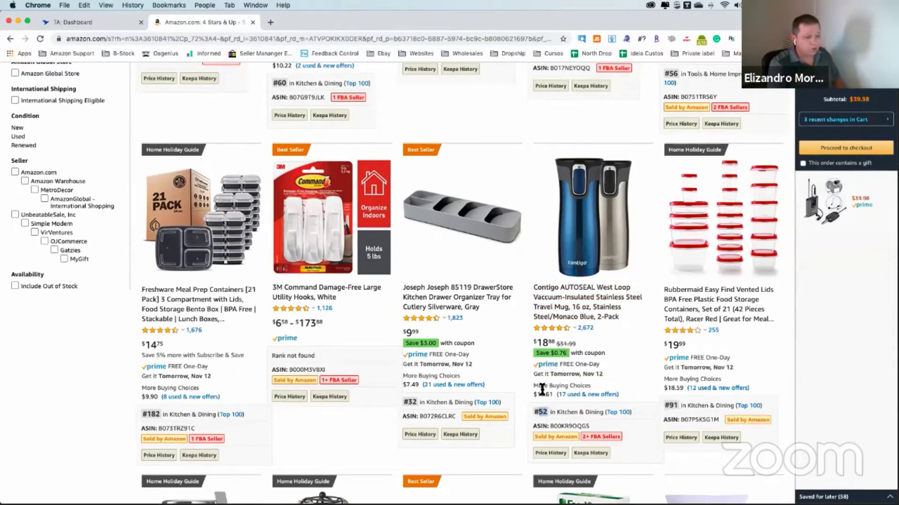
Open the Contigo AUTOSEAL West Loop travel mug listing and check the estimated monthly sales of its variations with a product research extension
left_click(590, 312)
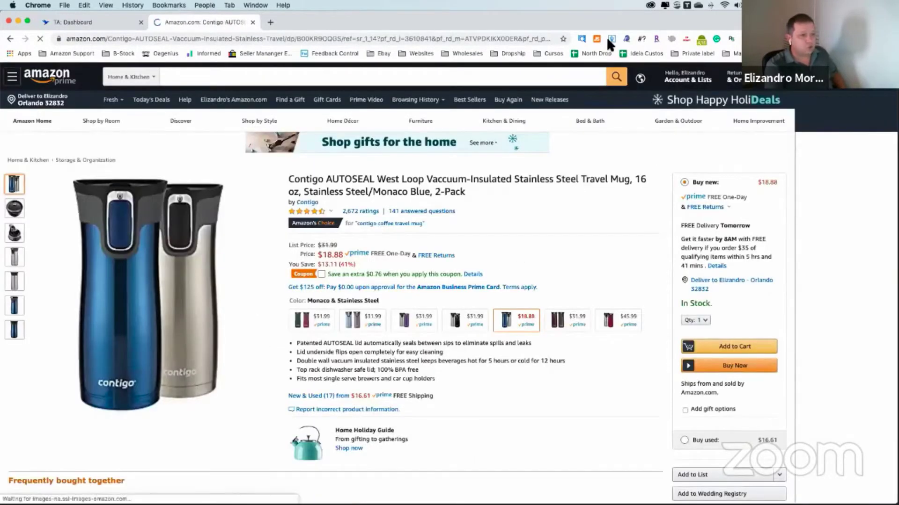
left_click(595, 38)
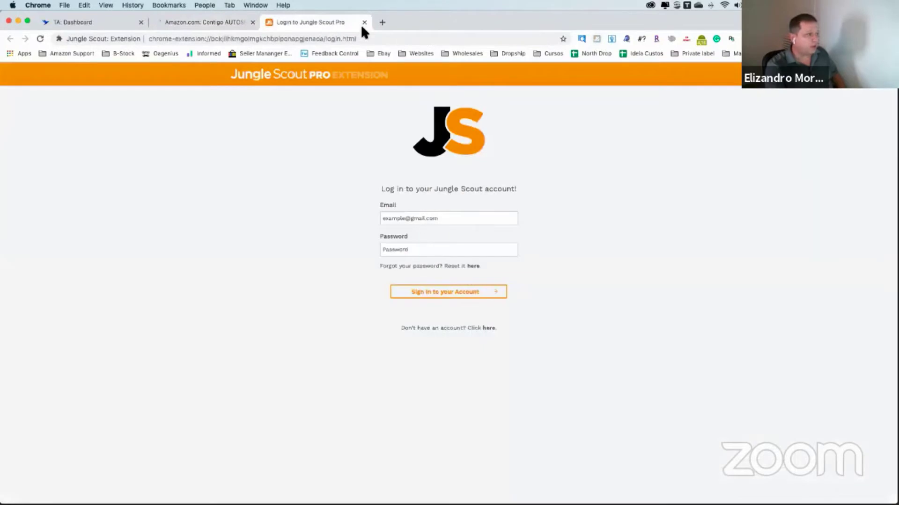
left_click(364, 22)
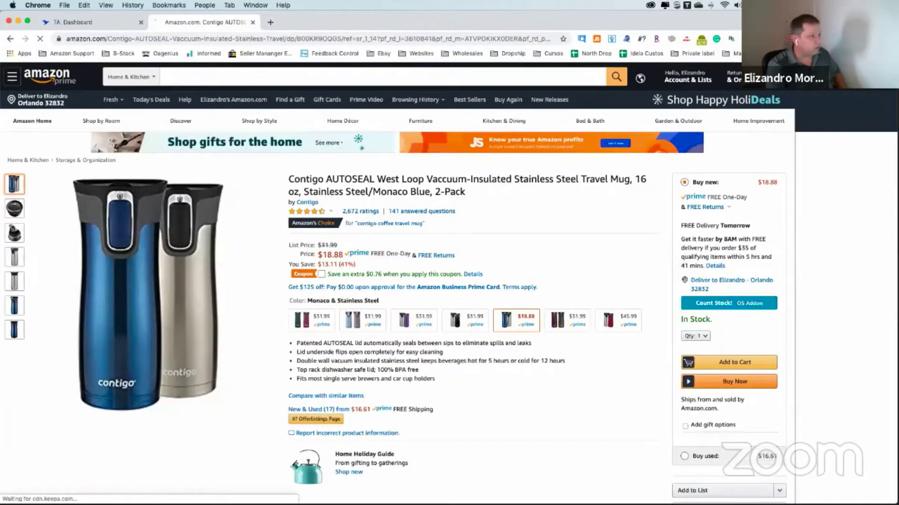
left_click(747, 38)
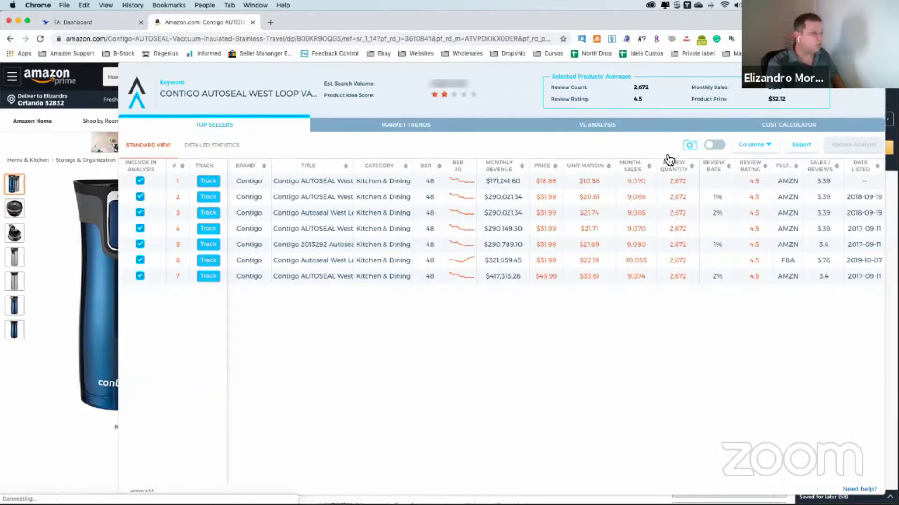
left_click(852, 117)
Highlight the travel mug's Kitchen & Dining rank on its product page and return to the search results
mouse_move(404, 203)
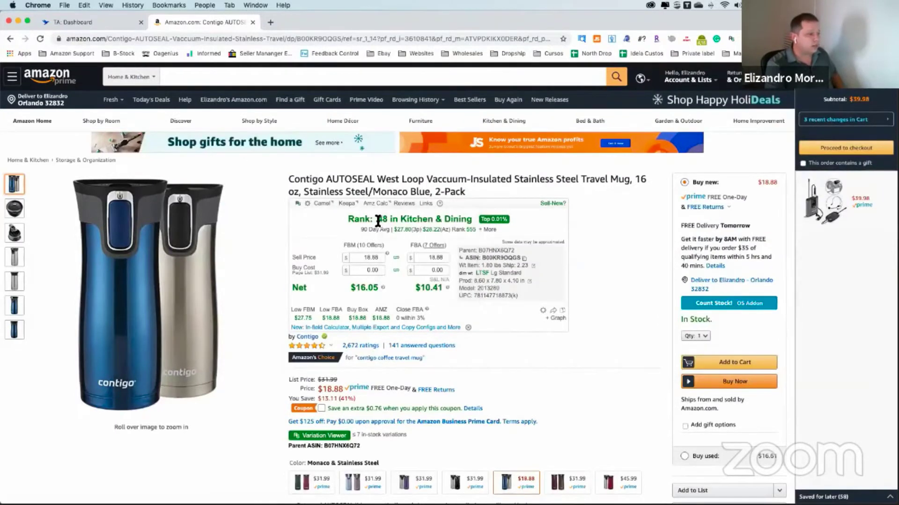
double_click(382, 220)
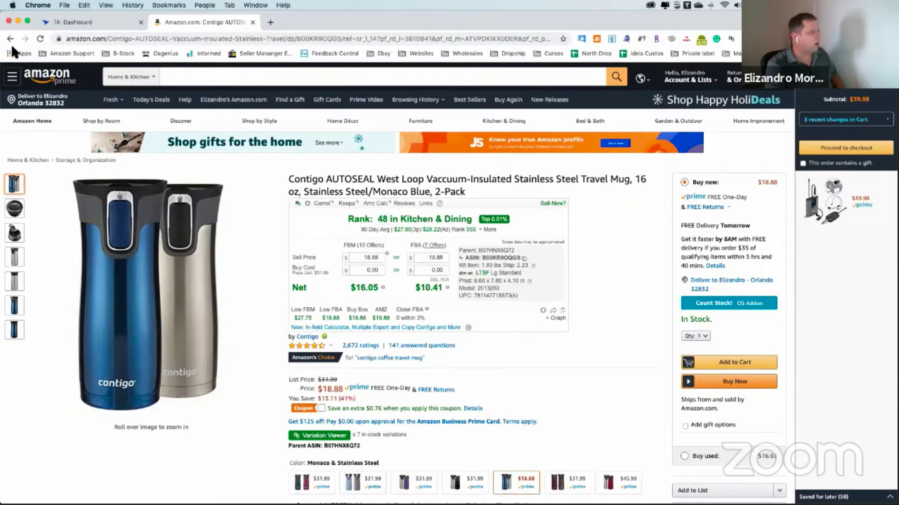
left_click(10, 40)
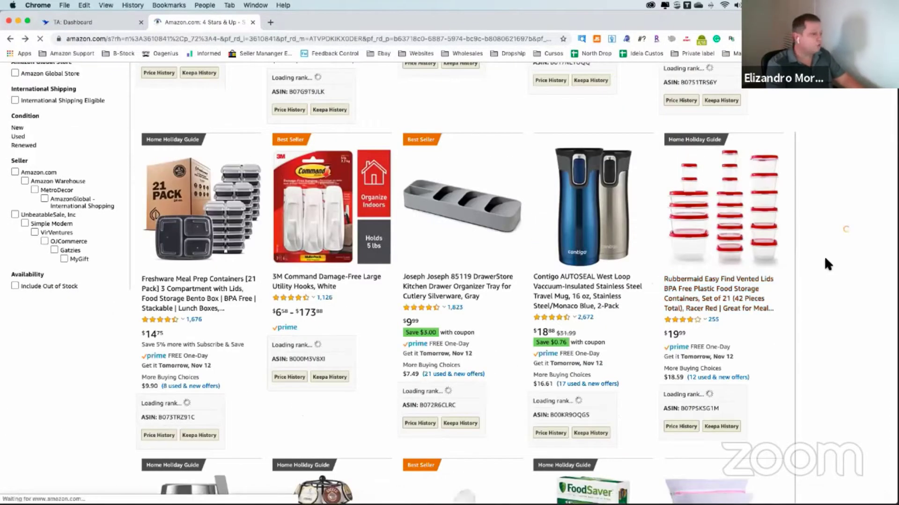
Examine the ranks and seller labels of the remaining products on the first results page, down to the page count
scroll(823, 259, "down", 3)
scroll(822, 260, "down", 3)
scroll(824, 256, "up", 5)
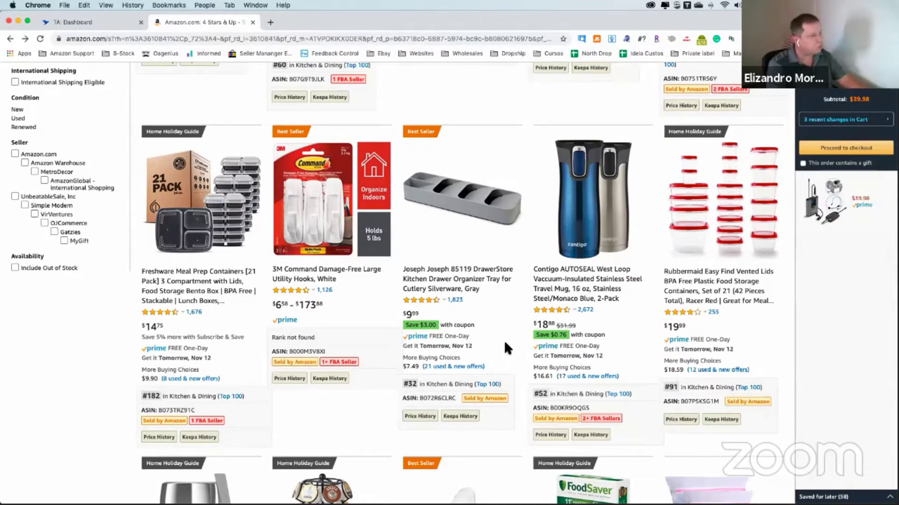
scroll(504, 344, "down", 6)
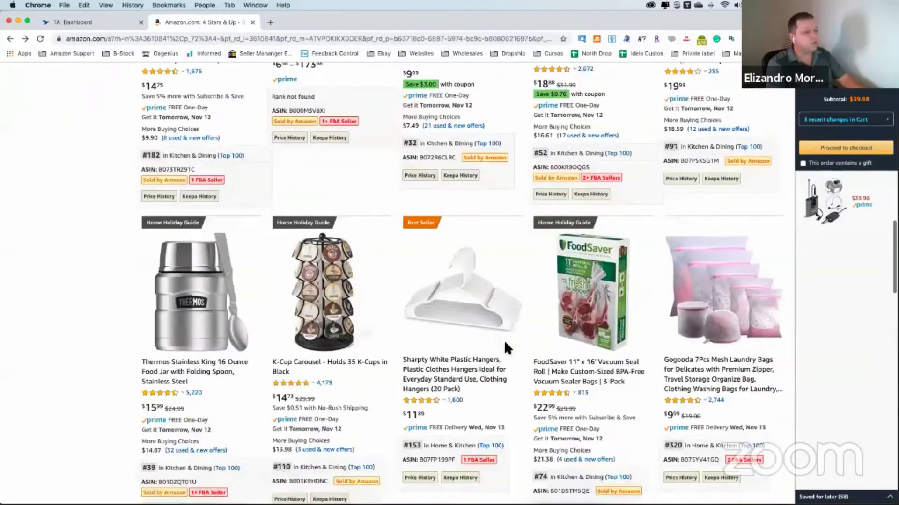
scroll(505, 344, "down", 12)
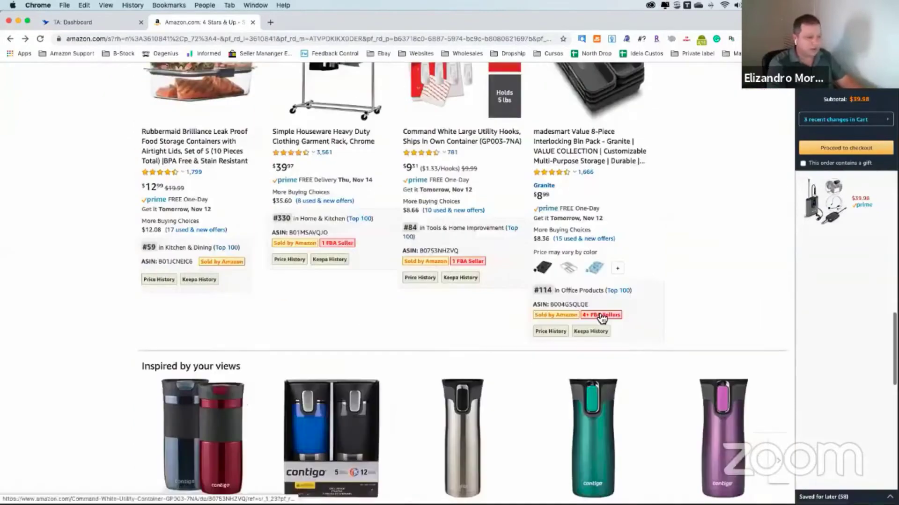
scroll(602, 319, "down", 3)
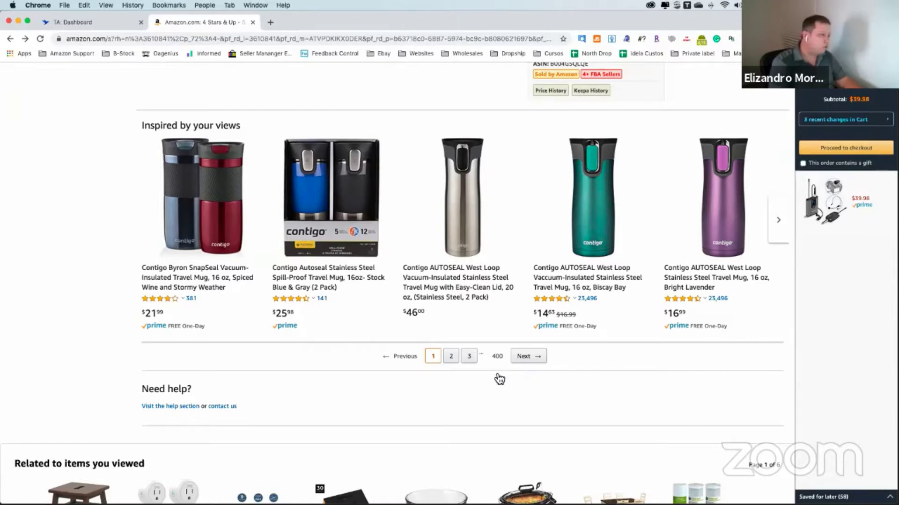
left_click(627, 39)
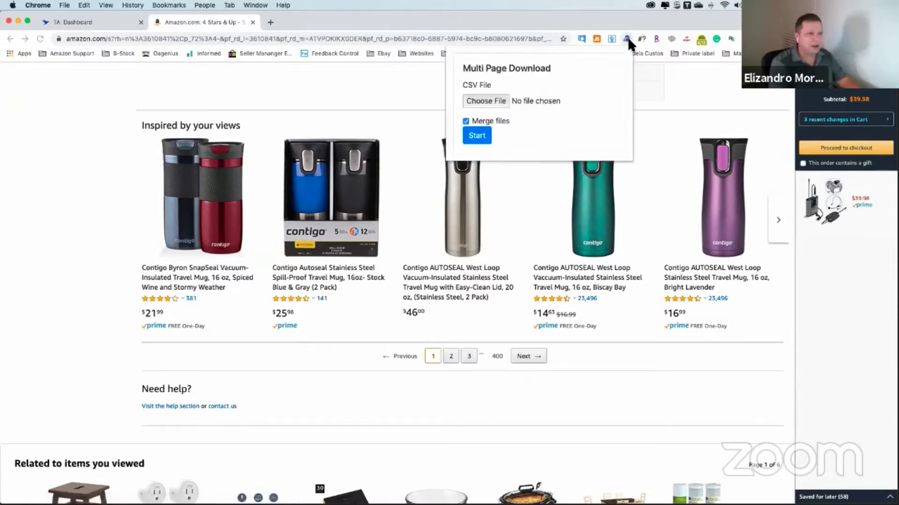
right_click(627, 39)
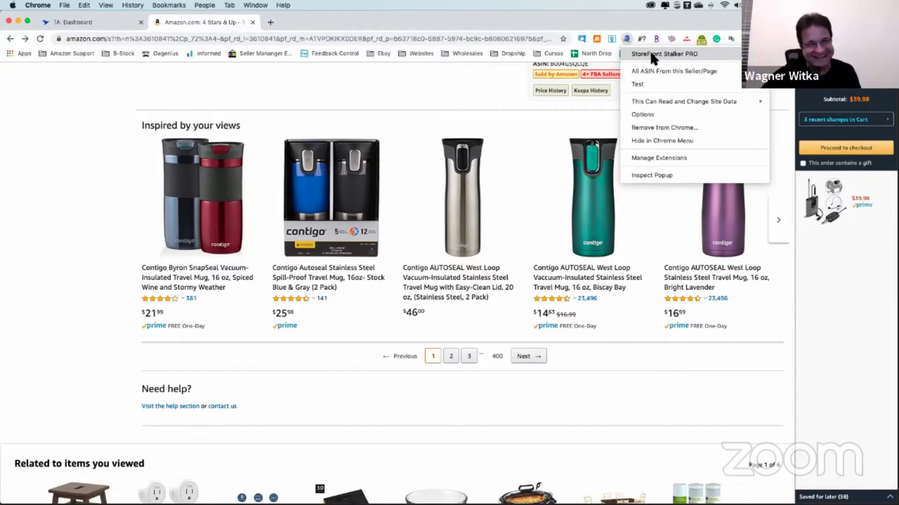
left_click(625, 37)
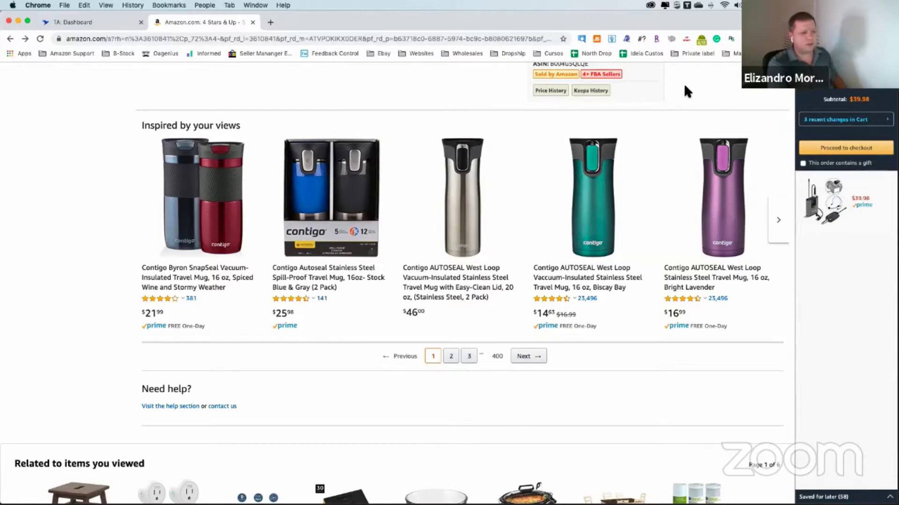
Run StoreFront Stalker PRO's All ASIN From this Seller/Page scan on the 4 Stars & Up results
scroll(683, 85, "up", 15)
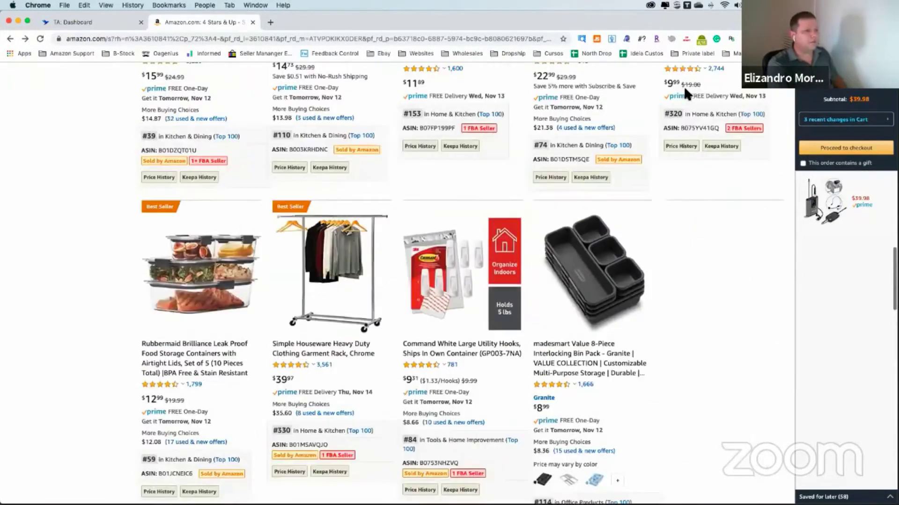
scroll(669, 111, "up", 3)
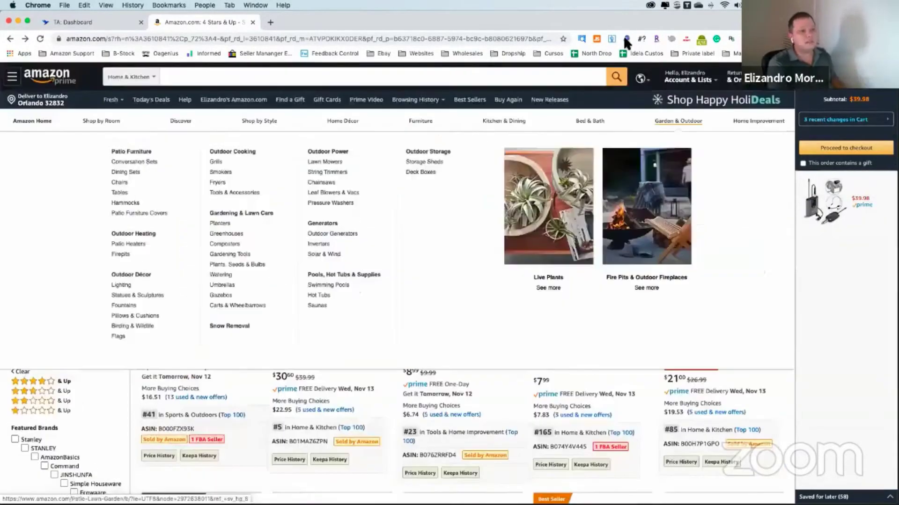
right_click(625, 39)
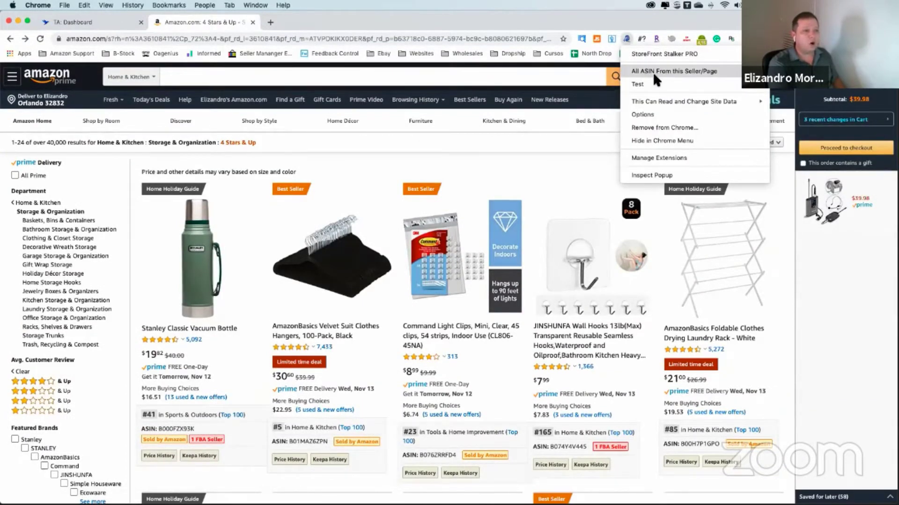
left_click(697, 72)
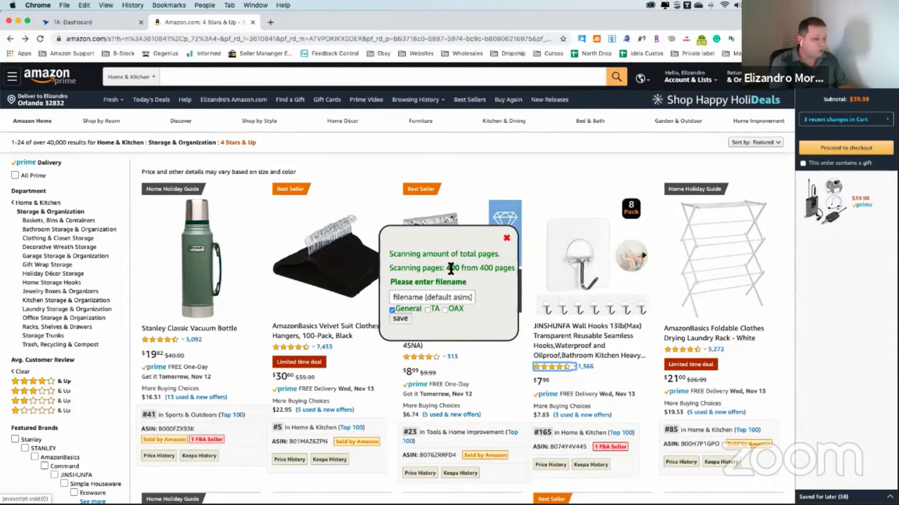
Set the ASIN export to the TA format only and name the file Store_Live
left_click(392, 309)
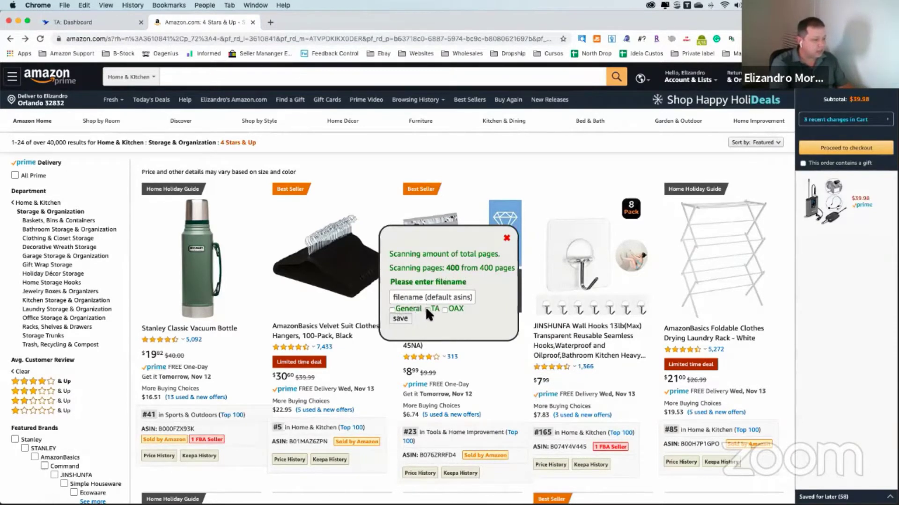
left_click(427, 309)
left_click(430, 298)
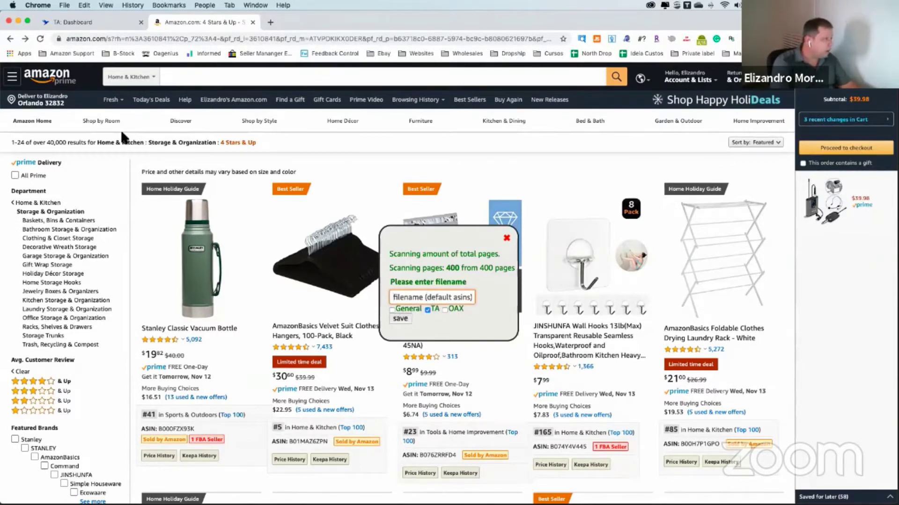
type("S")
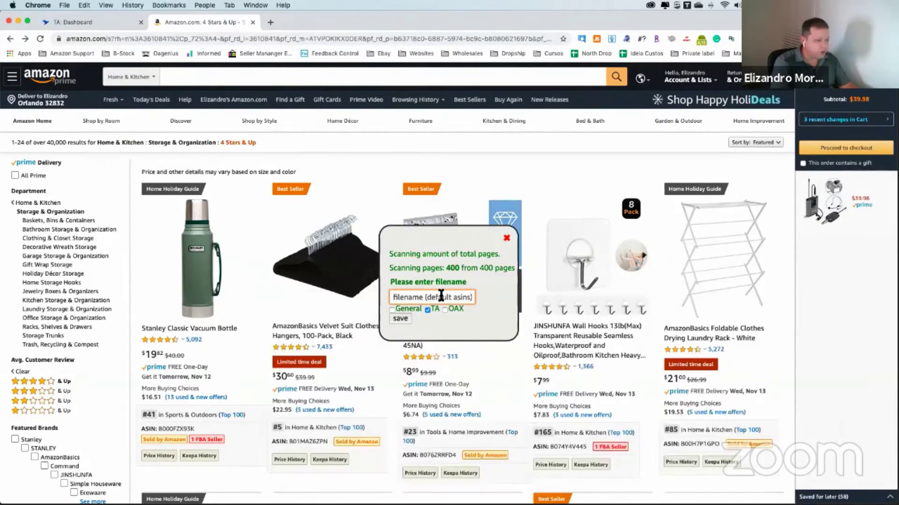
type("tore")
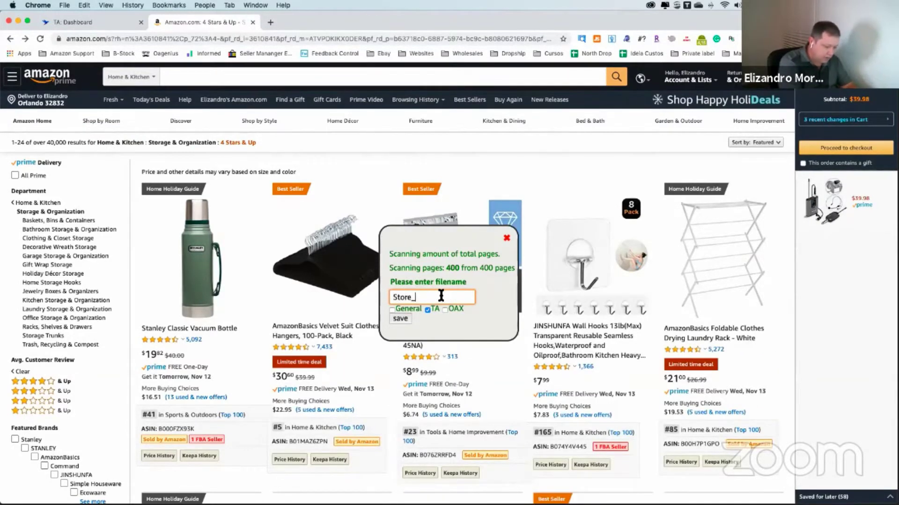
type("_Live")
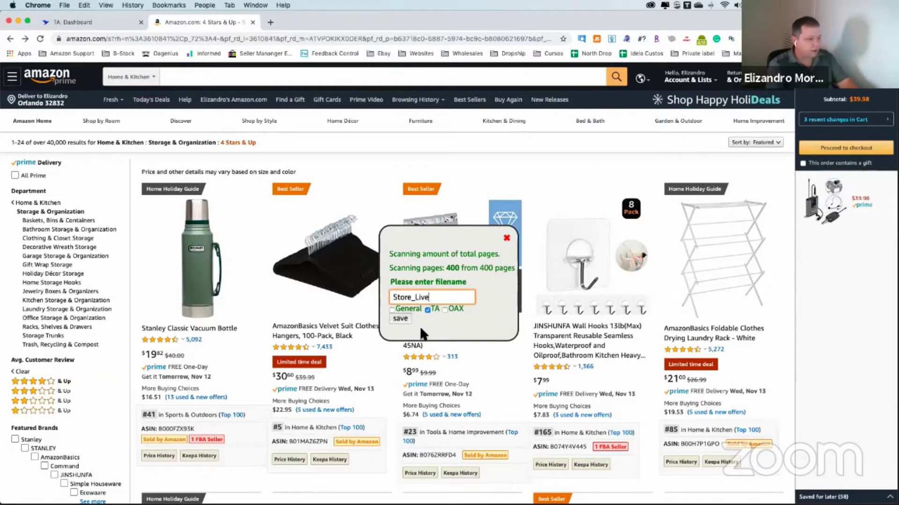
Save the ASIN export as the comma-separated file Store_Live-TA in the Desktop's reversas folder
left_click(400, 320)
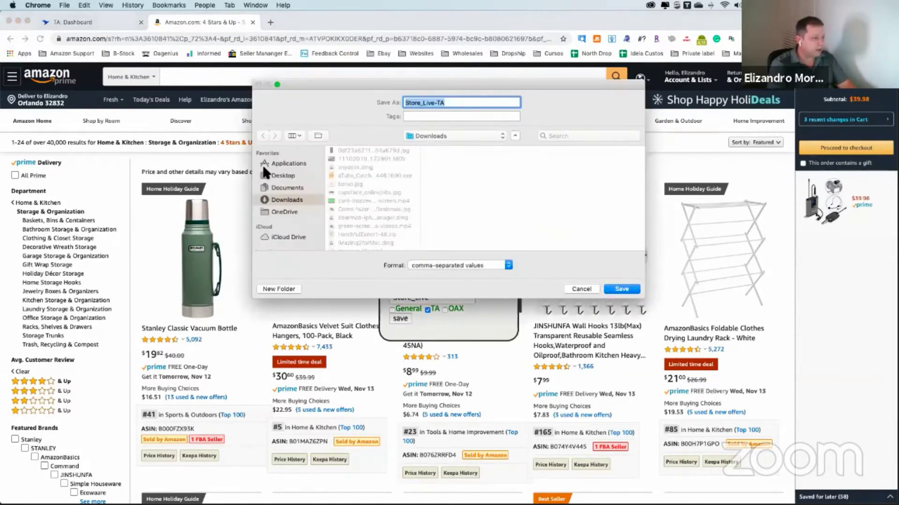
left_click(286, 175)
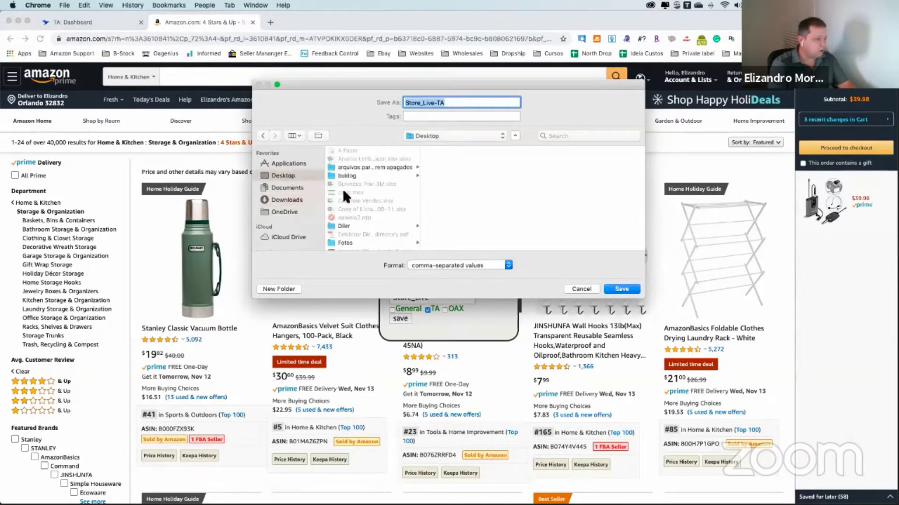
scroll(342, 188, "down", 10)
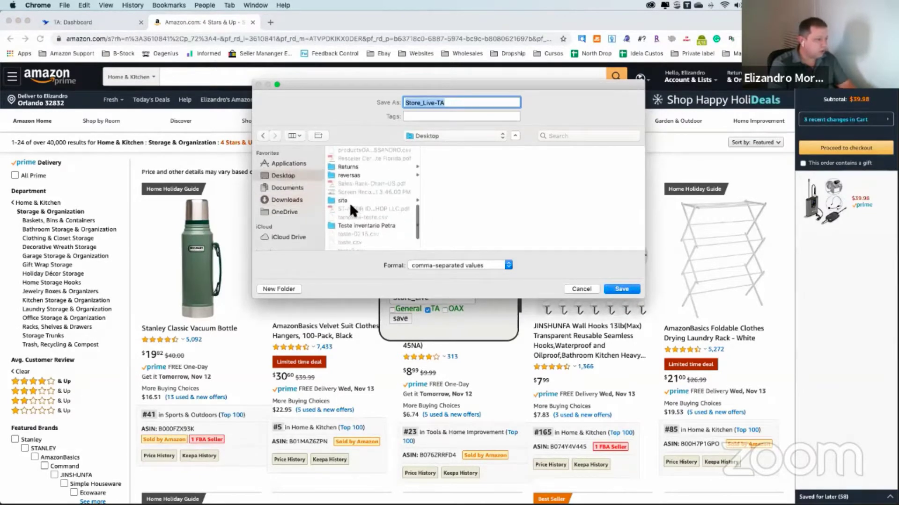
left_click(347, 176)
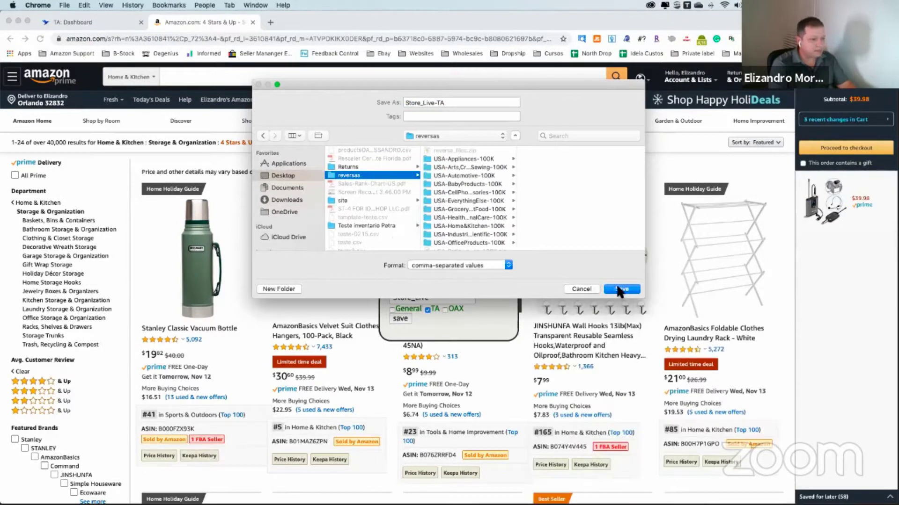
left_click(622, 289)
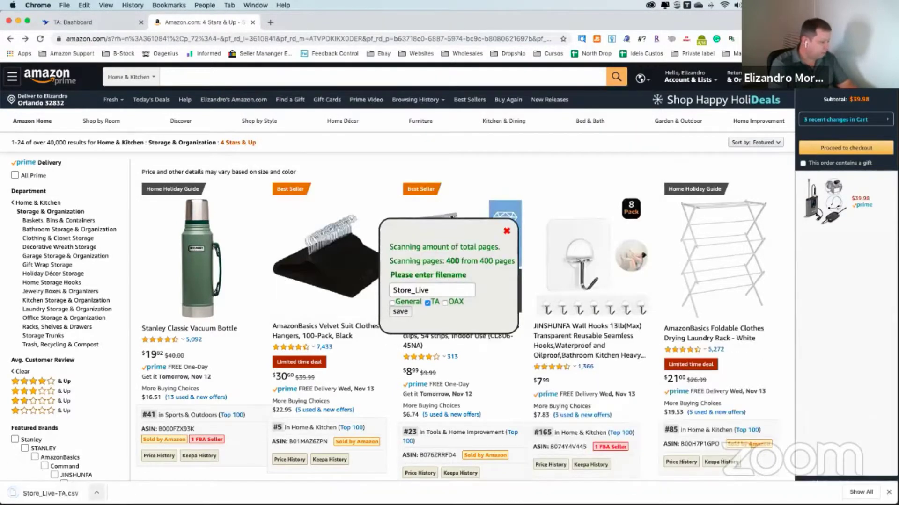
Reveal the downloaded Store_Live-TA.csv in its folder and open it in Microsoft Excel
left_click(97, 493)
left_click(120, 480)
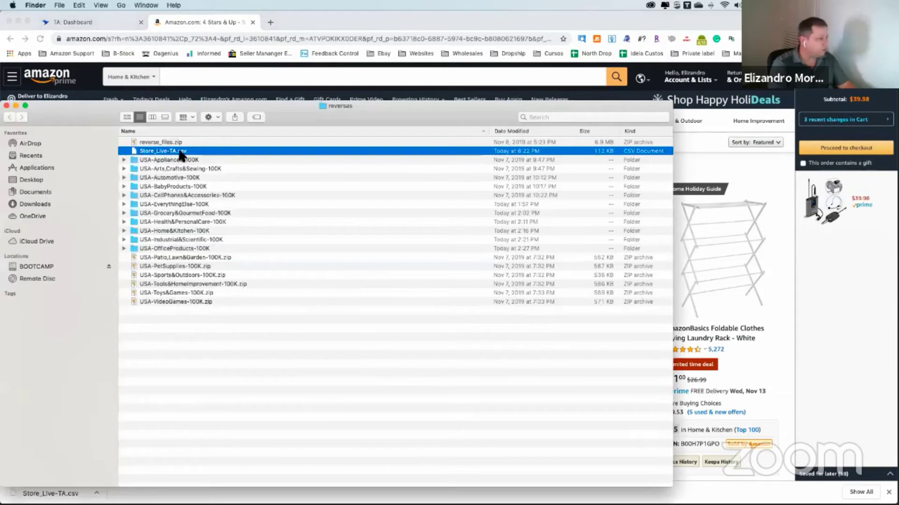
right_click(171, 152)
mouse_move(192, 165)
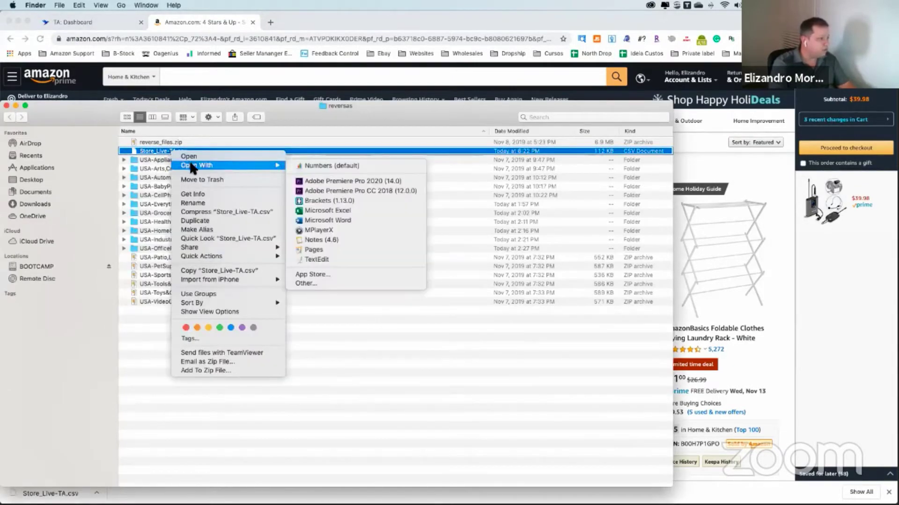
left_click(350, 208)
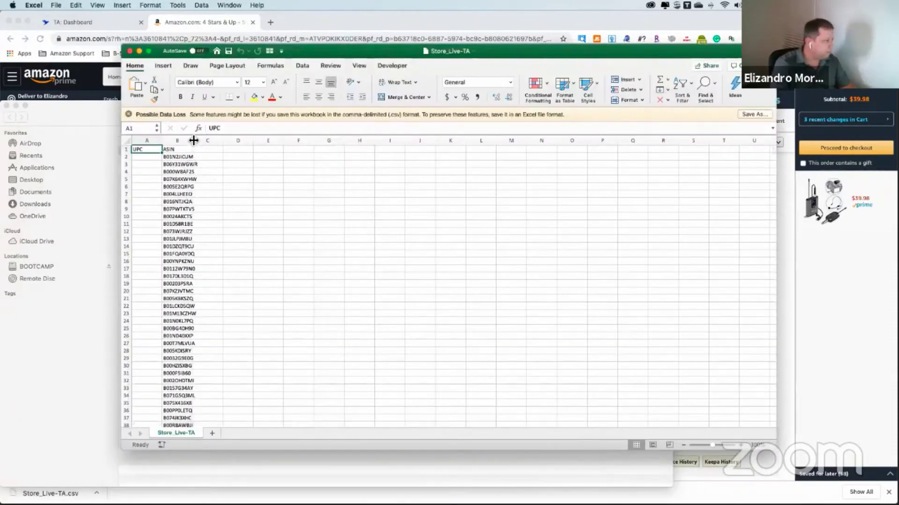
Select the exported ASINs from B2 down to the last row to review the list, and close the workbook without saving
left_click_drag(192, 141, 202, 145)
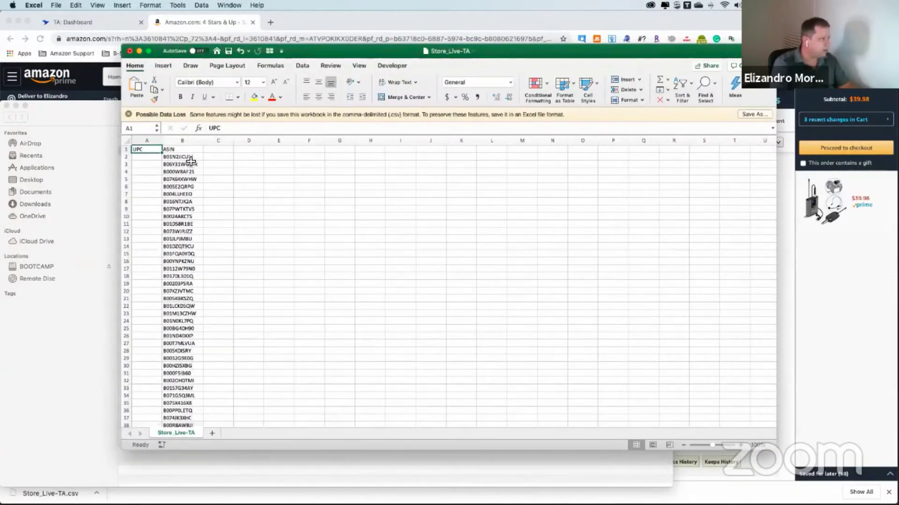
left_click(190, 158)
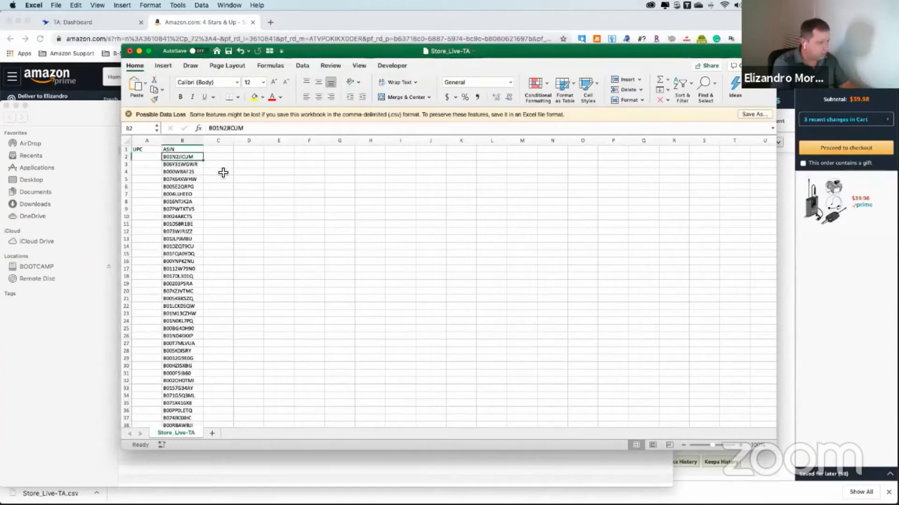
key("ctrl+shift+Down")
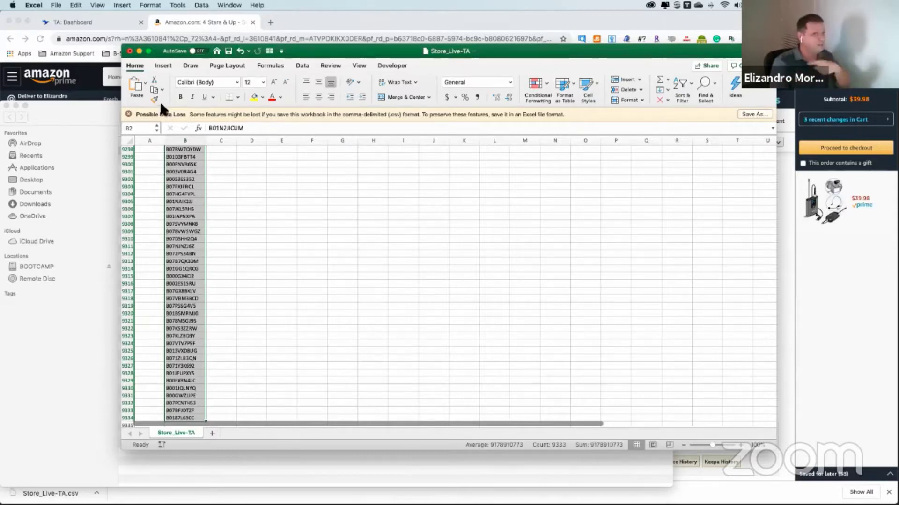
left_click(130, 53)
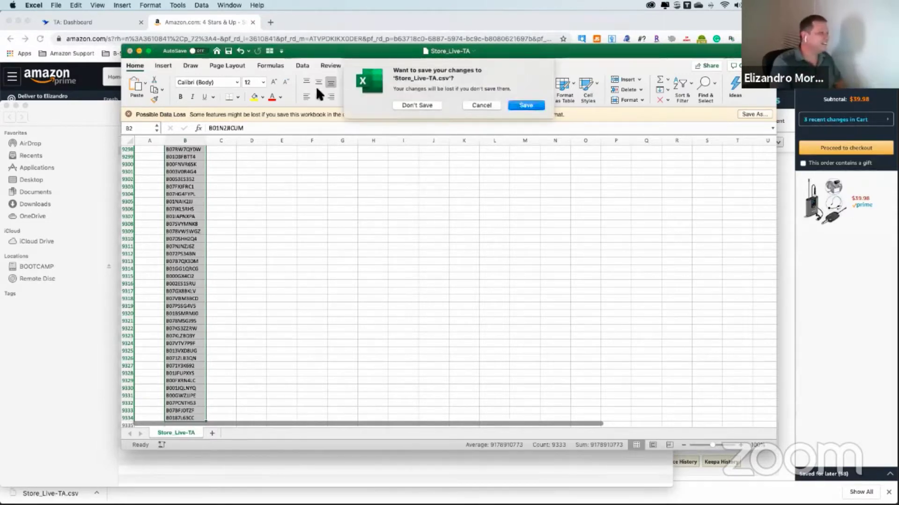
left_click(414, 104)
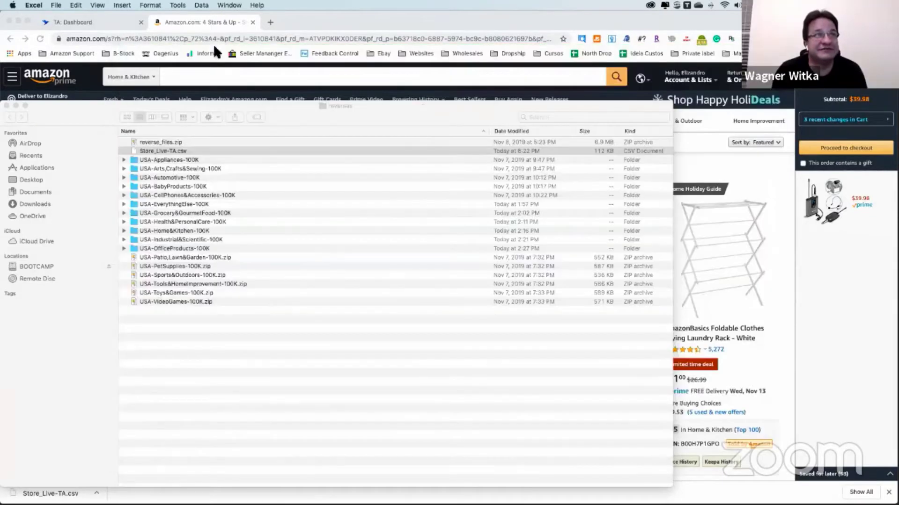
Switch to the Tactical Arbitrage dashboard and open its Reverse Search page
left_click(100, 21)
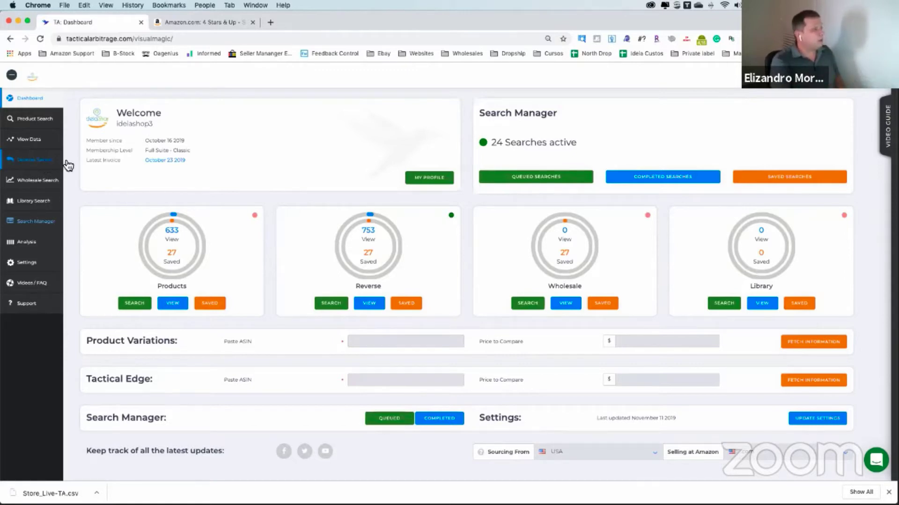
left_click(37, 164)
left_click(33, 182)
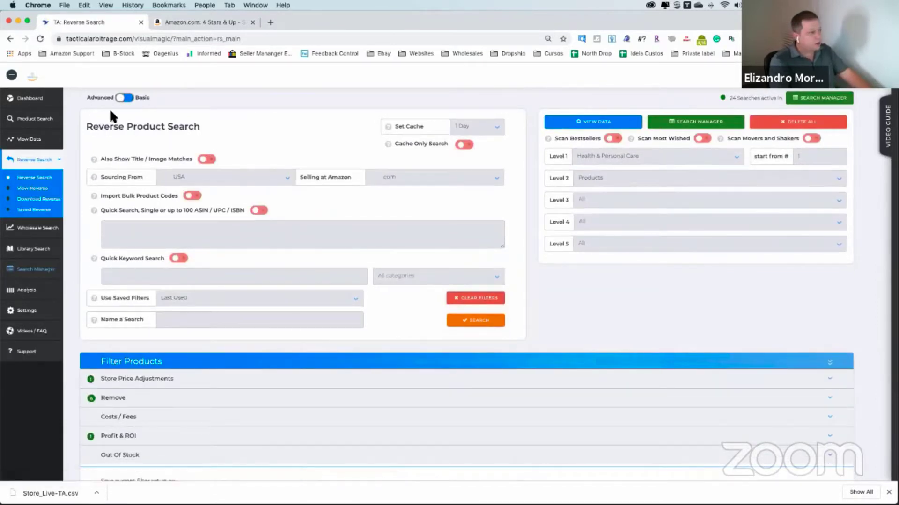
Examine the Advanced/Basic mode switch and the Set Cache durations of the Reverse Product Search, keeping the current settings
left_click_drag(87, 99, 136, 103)
double_click(147, 98)
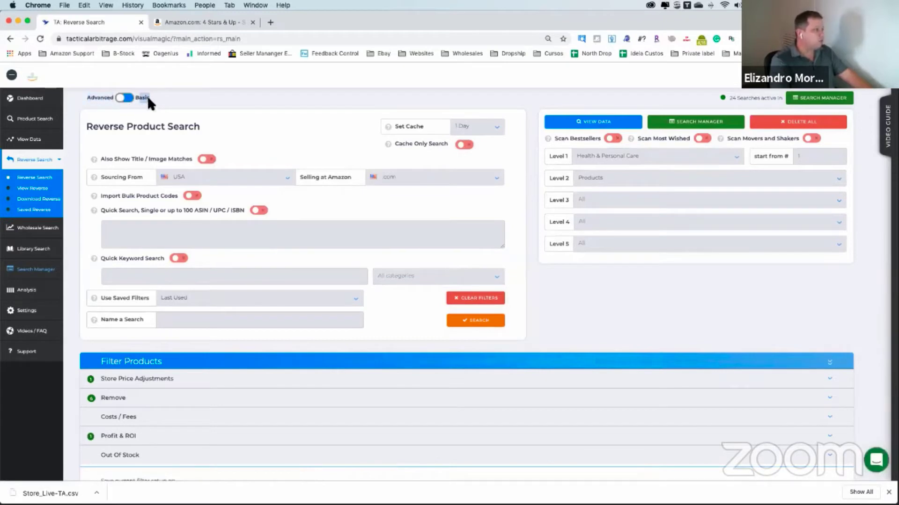
double_click(104, 99)
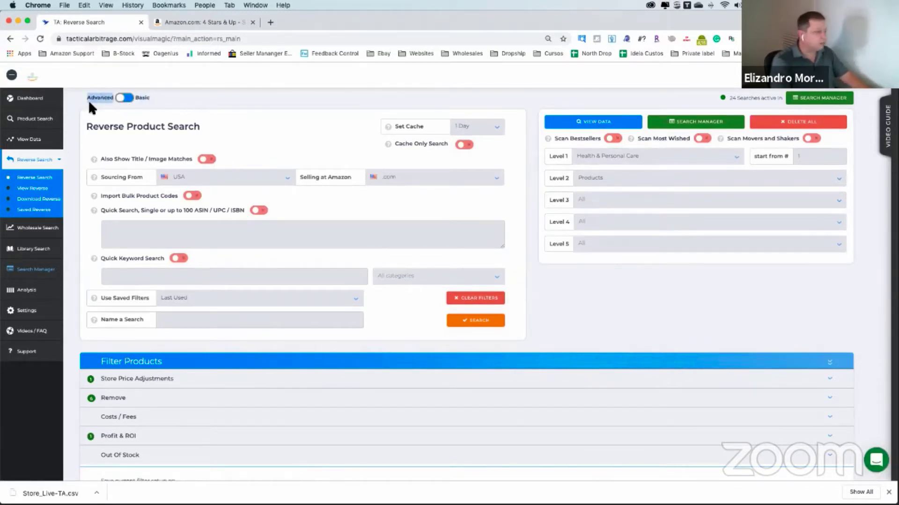
left_click(418, 127)
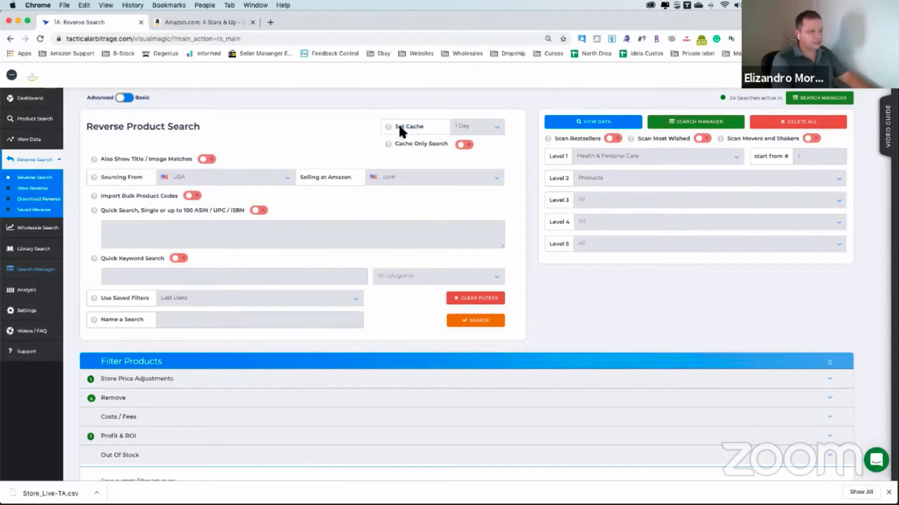
left_click_drag(398, 123, 458, 126)
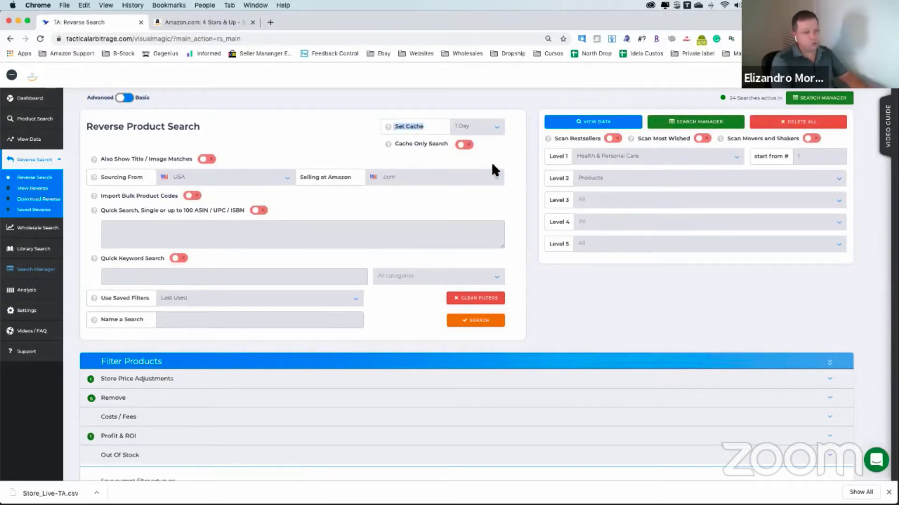
left_click(506, 151)
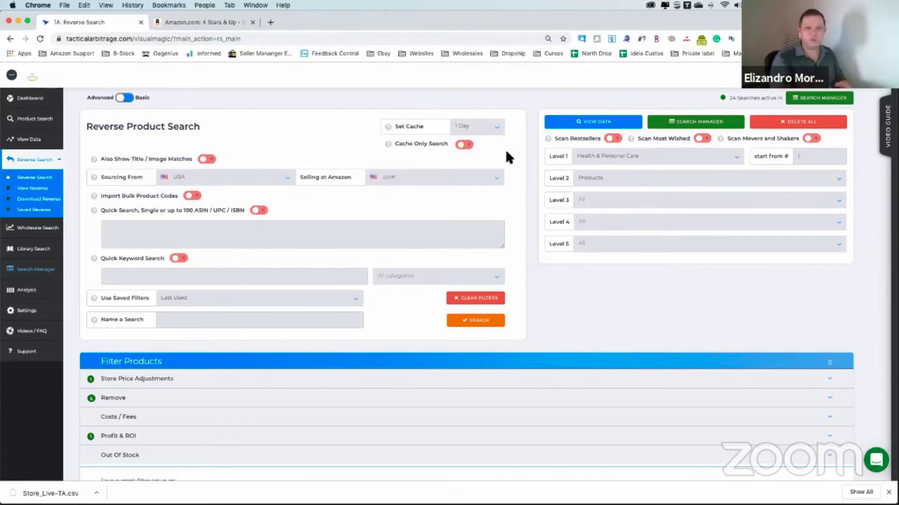
left_click(497, 128)
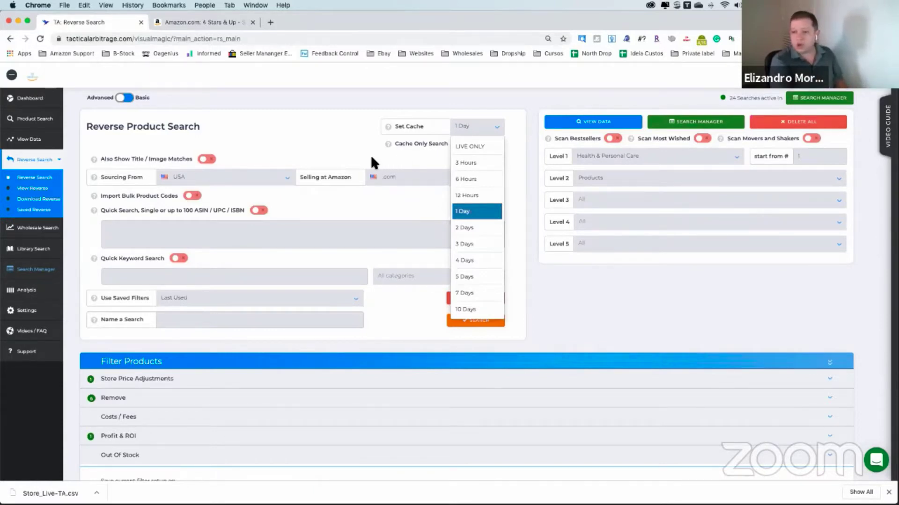
left_click(316, 146)
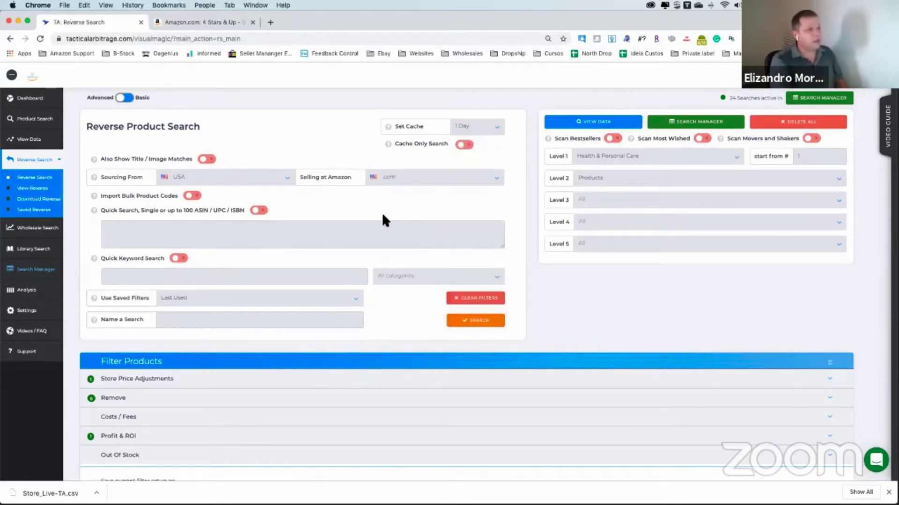
Turn on Import Bulk Product Codes for the reverse product search
scroll(406, 206, "down", 1)
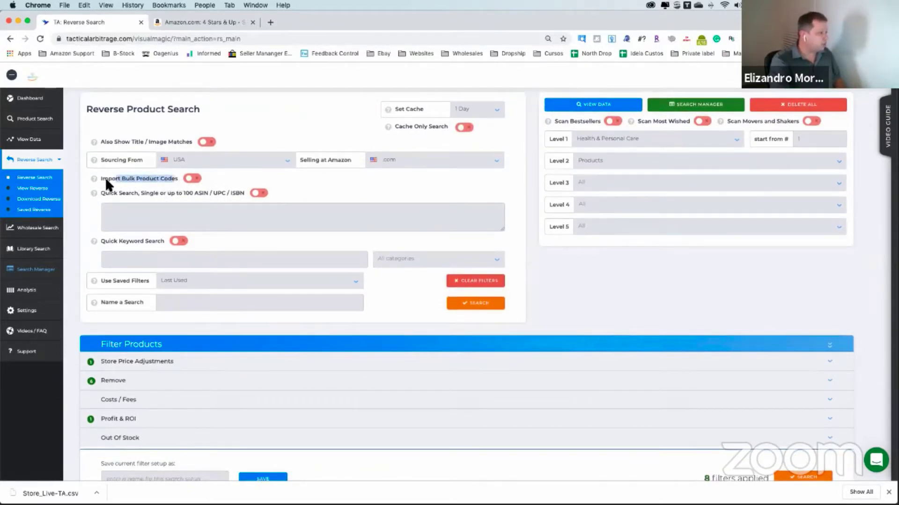
left_click_drag(104, 176, 97, 177)
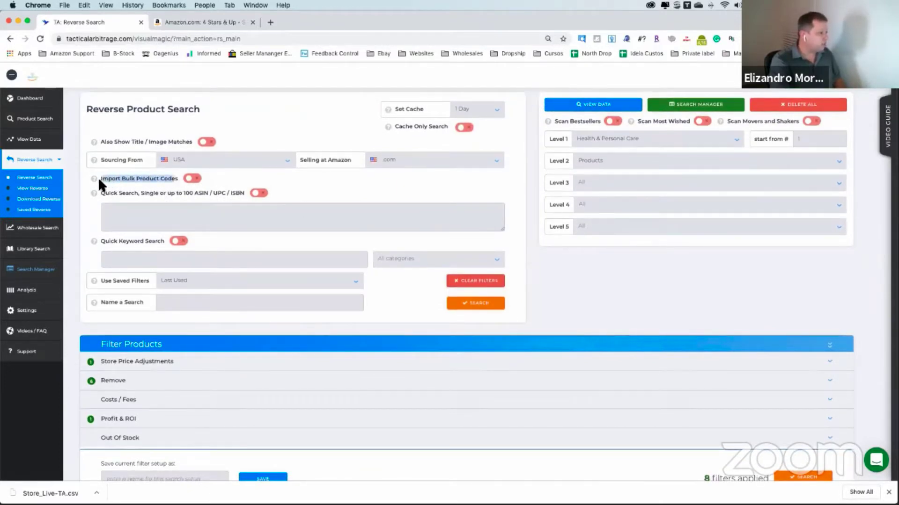
left_click(194, 180)
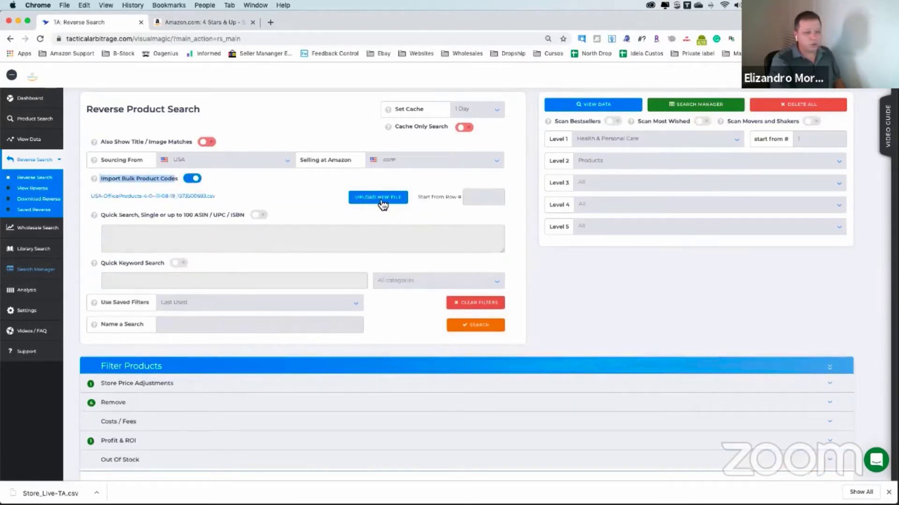
Choose Store_Live-TA.csv from the Desktop's reversas folder as the new bulk product codes file
left_click(383, 199)
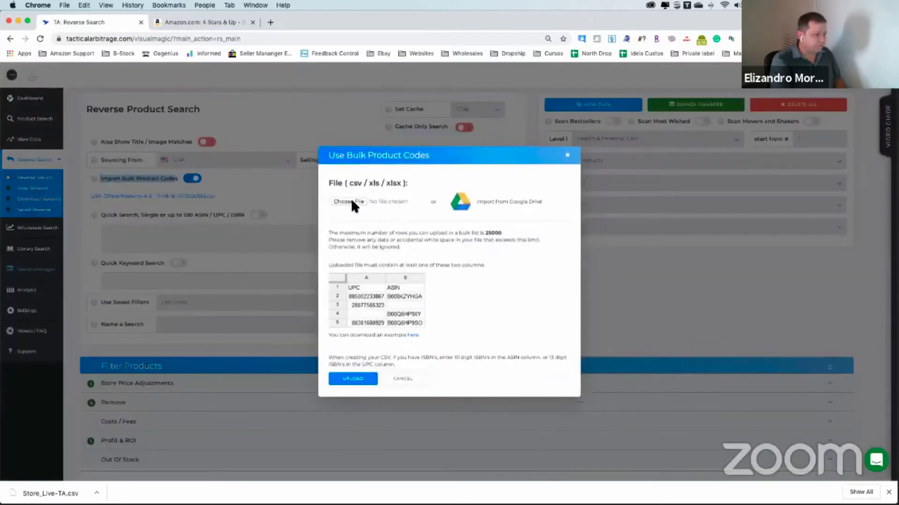
left_click(349, 198)
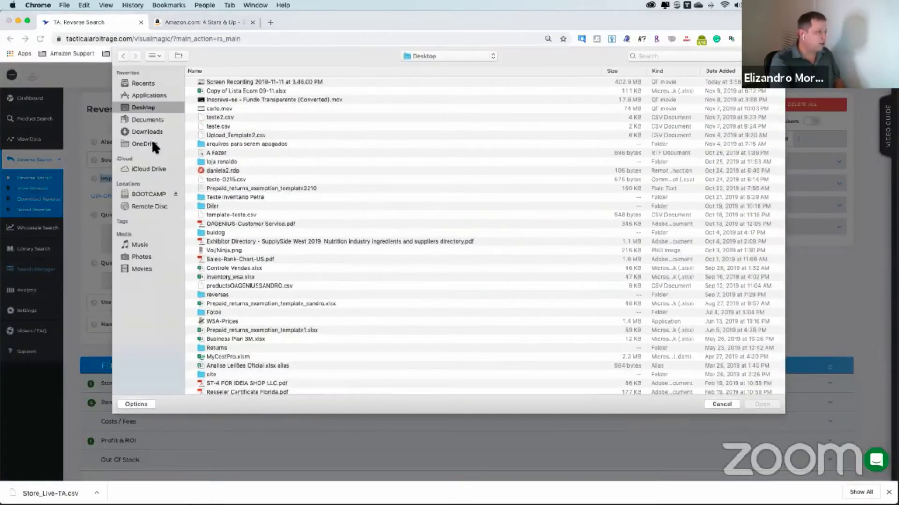
scroll(230, 232, "down", 1)
scroll(230, 232, "up", 1)
double_click(214, 294)
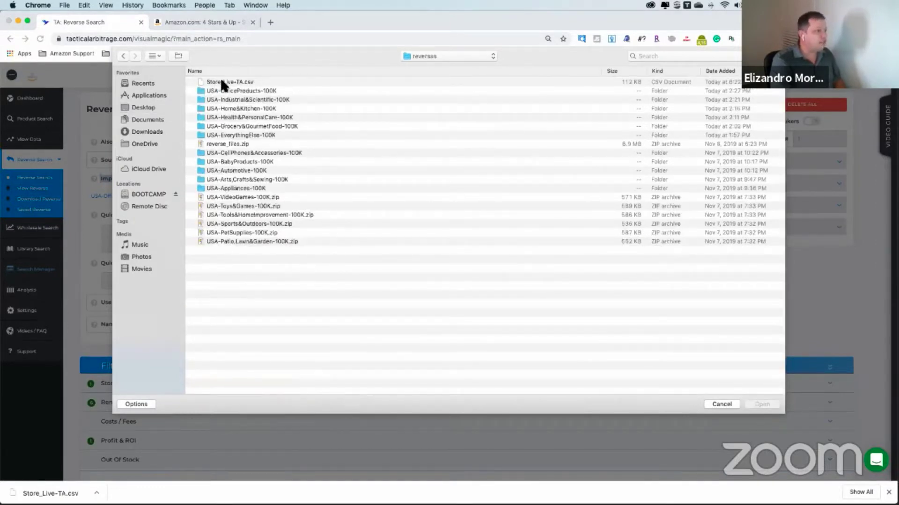
left_click(221, 82)
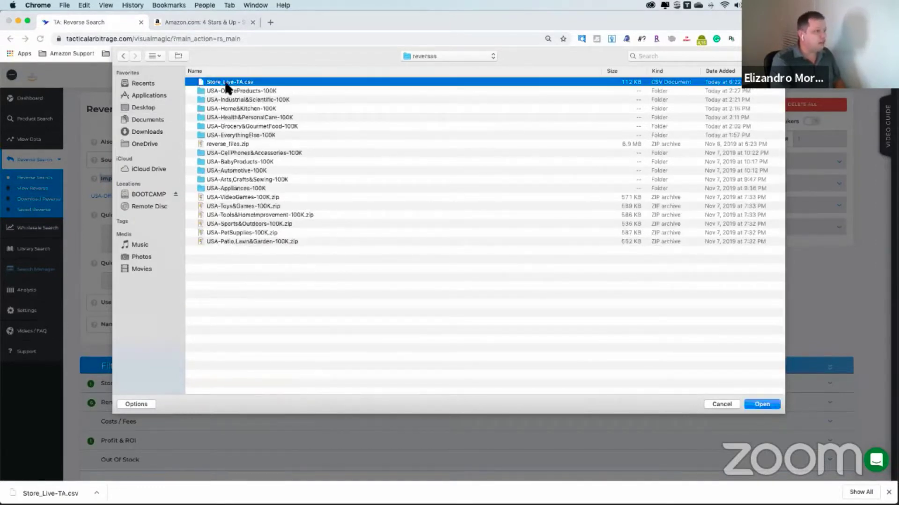
left_click(762, 404)
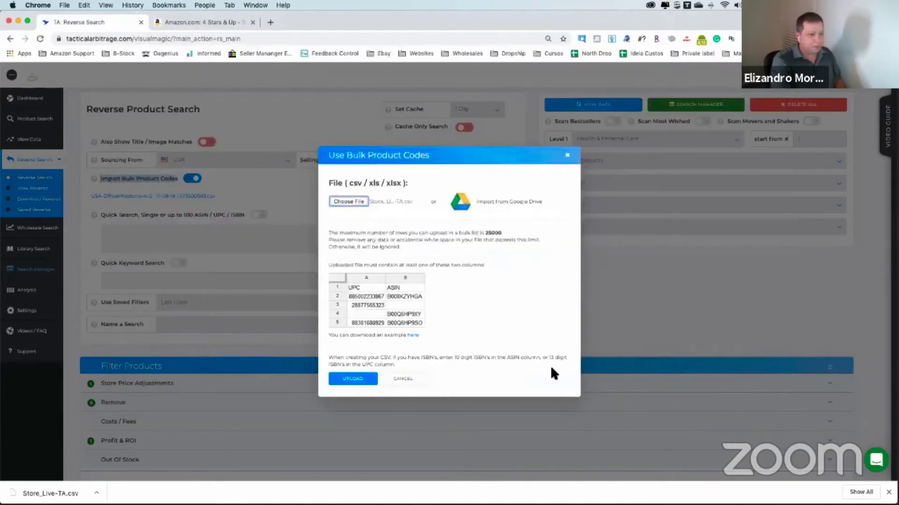
Upload the chosen file with Product UPC mapped to the UPC column and Product ASIN mapped to ASIN
left_click(358, 380)
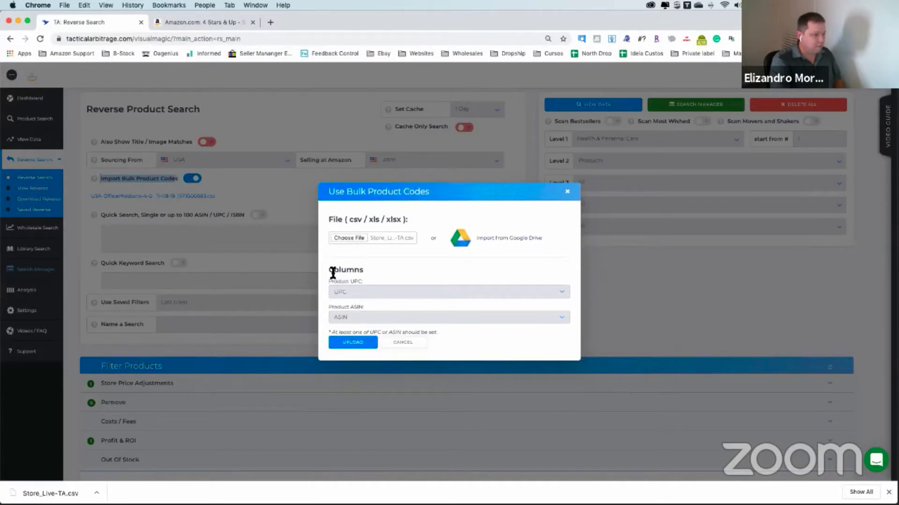
left_click_drag(334, 270, 365, 270)
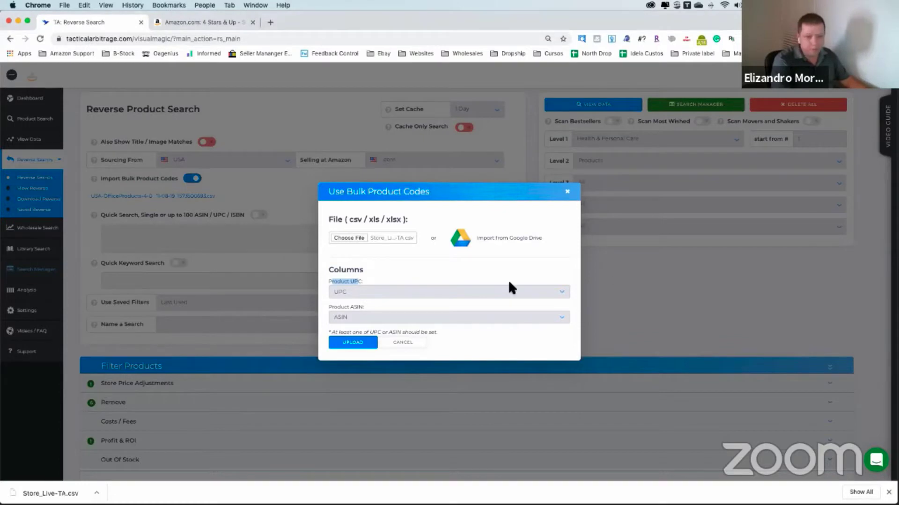
left_click(352, 349)
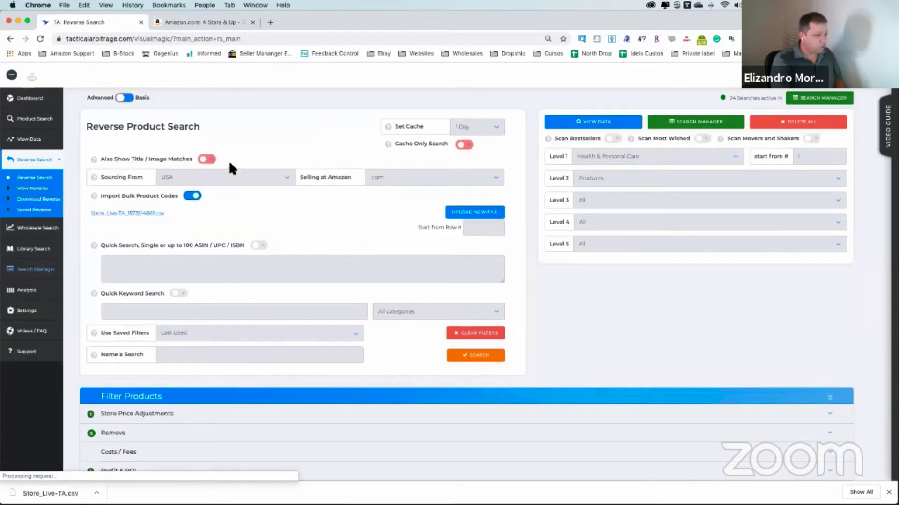
Set the bulk product codes to start from row 1 and name the search "Kitchen Store - 400Pg"
double_click(446, 228)
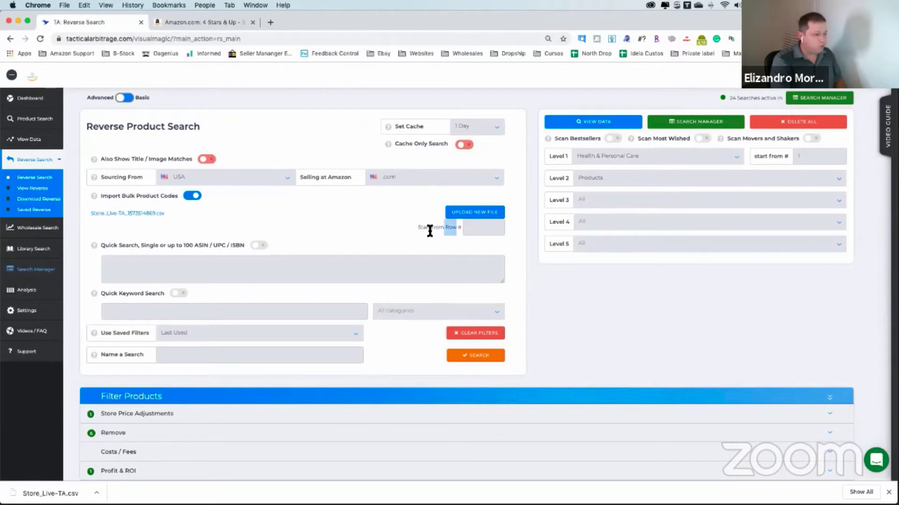
left_click(477, 228)
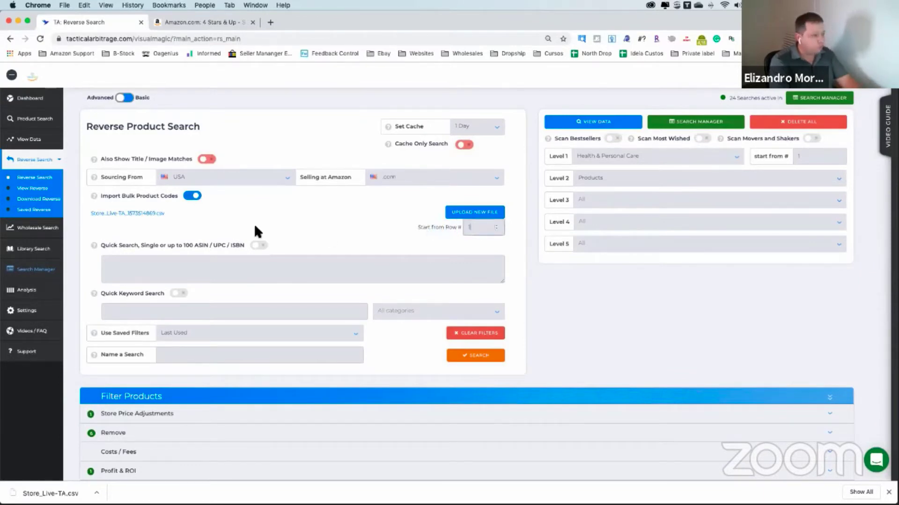
scroll(254, 226, "down", 3)
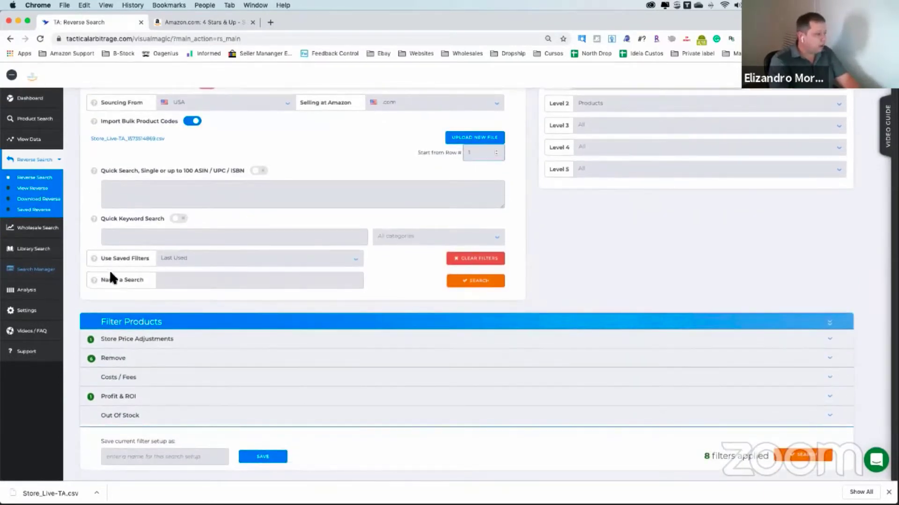
left_click_drag(101, 280, 126, 281)
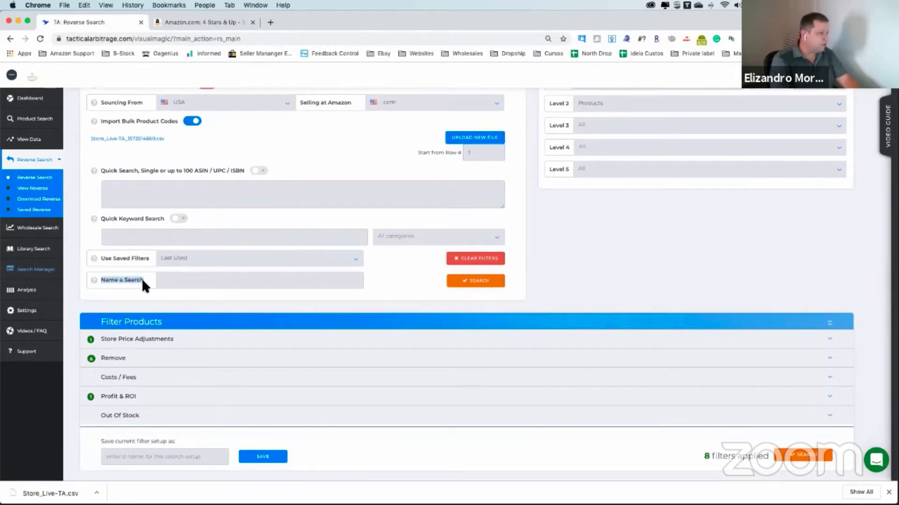
left_click(207, 281)
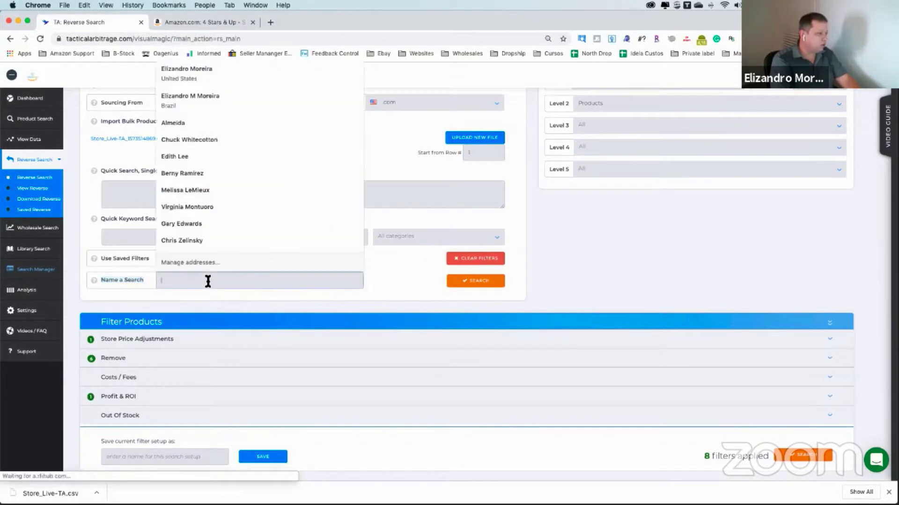
type("kit")
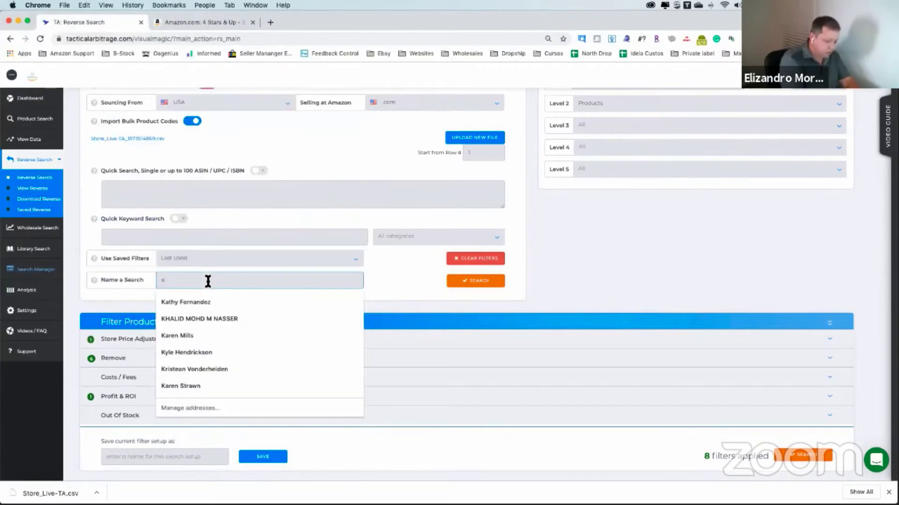
type("chen")
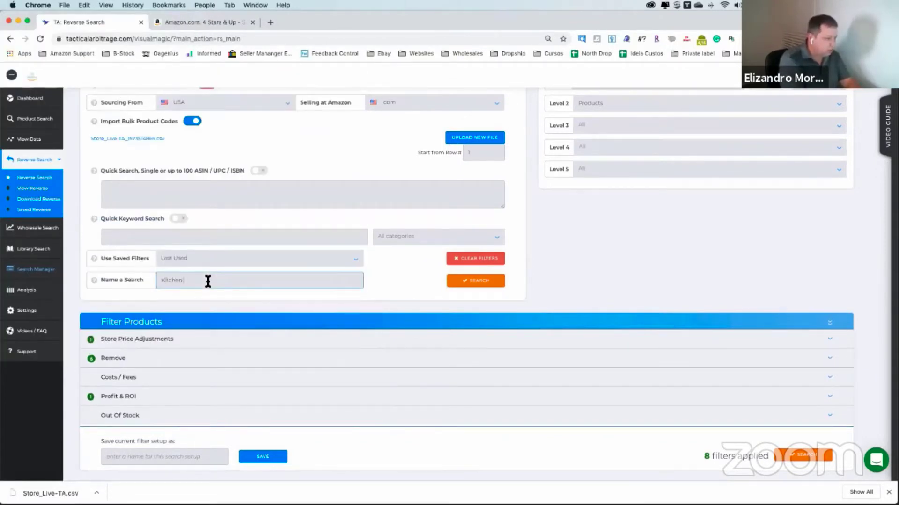
type(" Store")
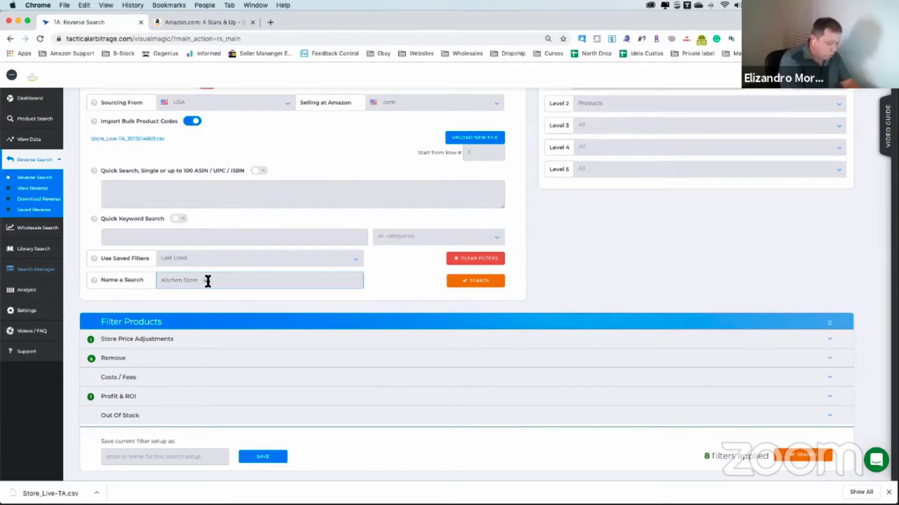
type(" 40Pg")
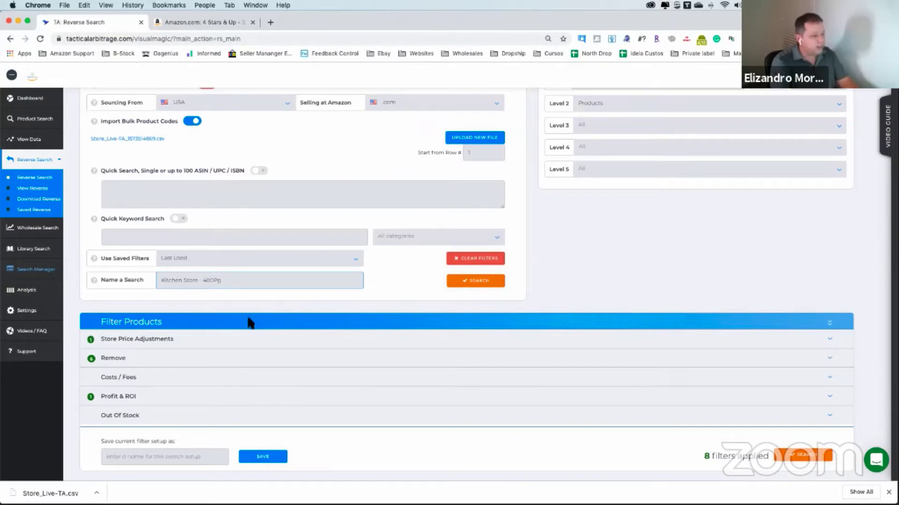
Examine the Use Saved Filters option and the minimum Gross ROI in the Profit & ROI product filter, keeping the current settings
scroll(475, 323, "down", 1)
scroll(475, 323, "up", 1)
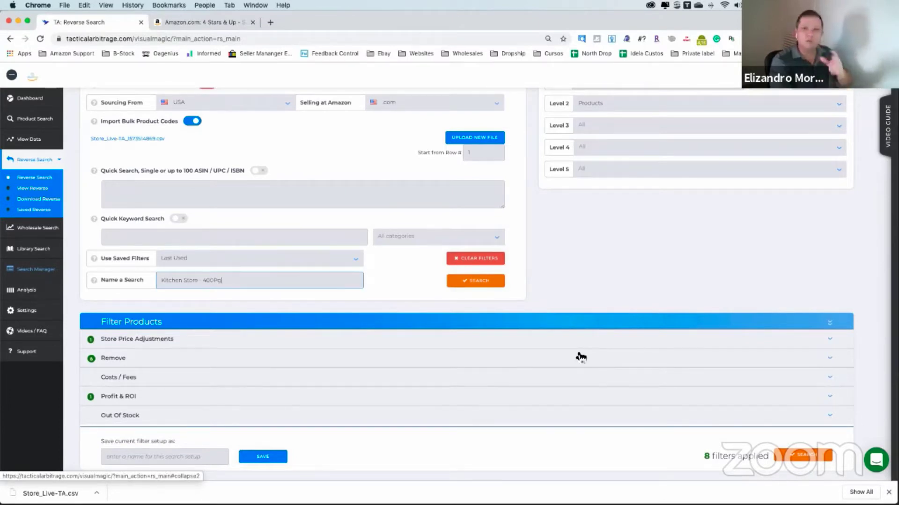
scroll(579, 365, "down", 1)
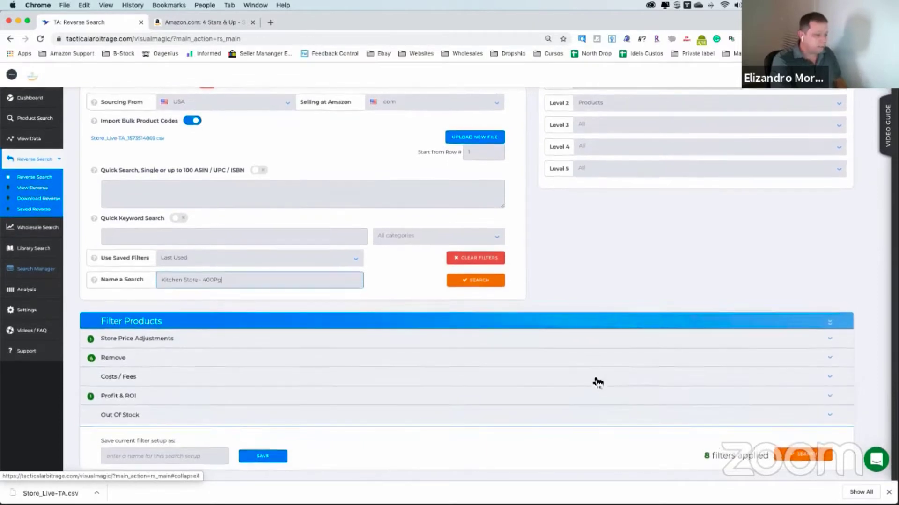
scroll(566, 374, "up", 3)
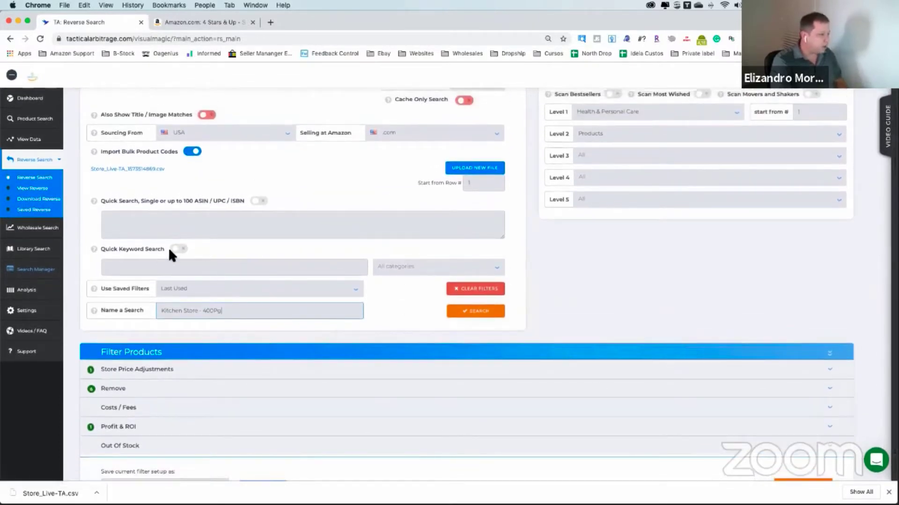
left_click_drag(100, 290, 176, 289)
scroll(465, 333, "down", 2)
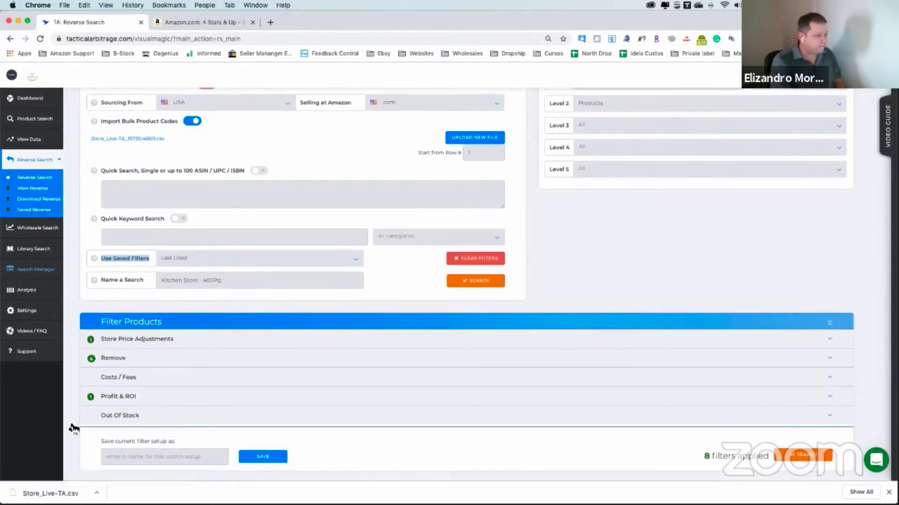
left_click(315, 397)
scroll(421, 398, "down", 2)
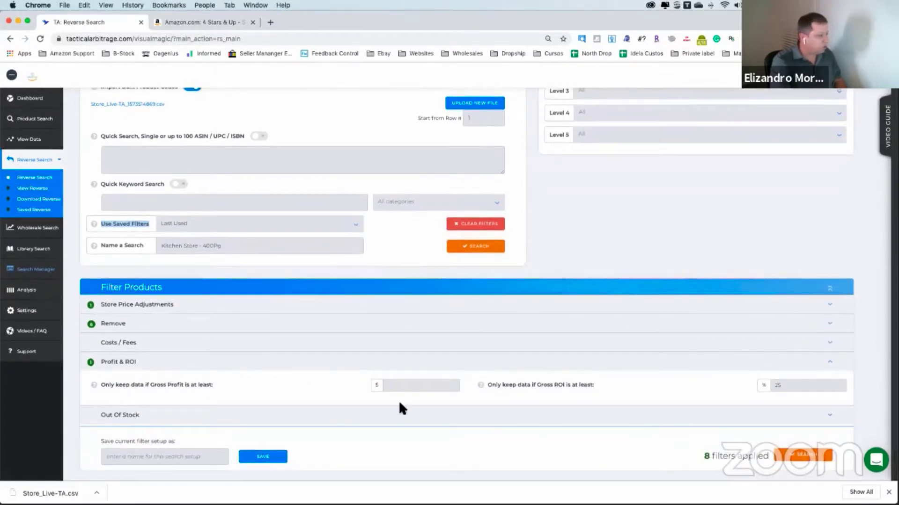
left_click(772, 388)
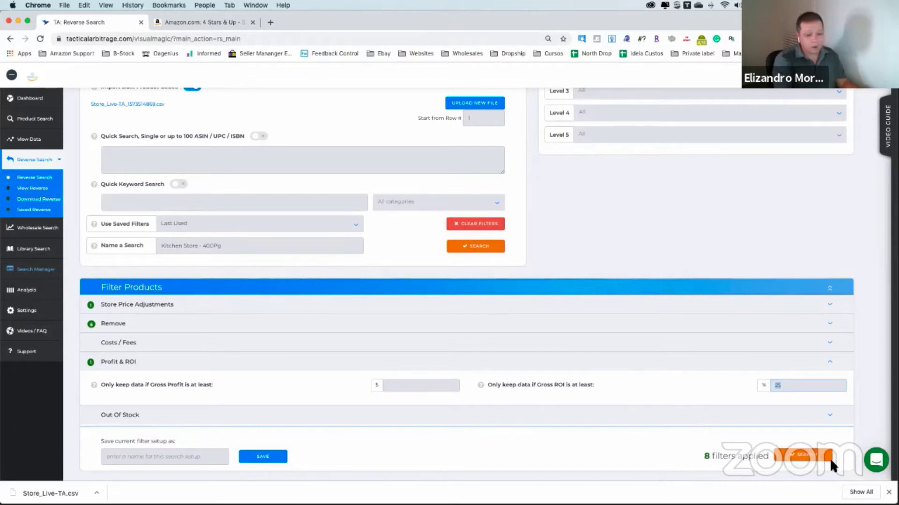
Start the Kitchen Store - 400Pg reverse search and check its status
left_click(804, 456)
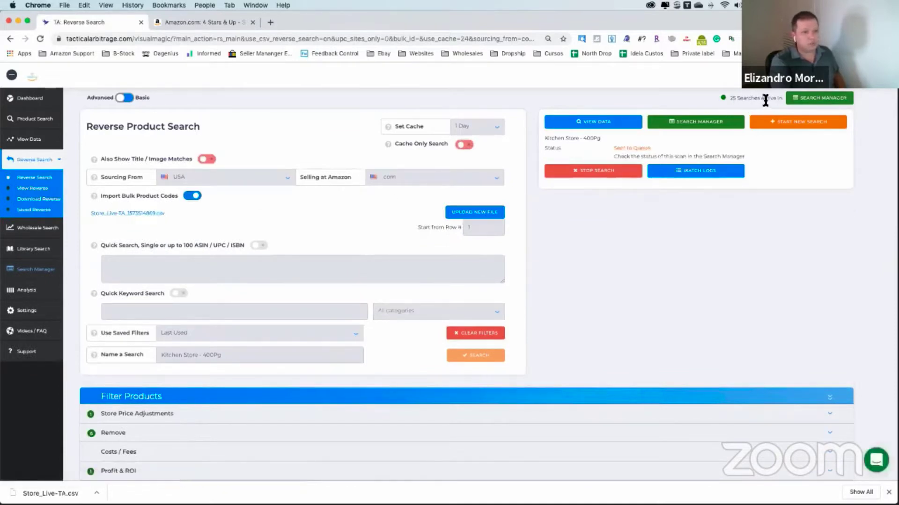
left_click_drag(782, 99, 761, 99)
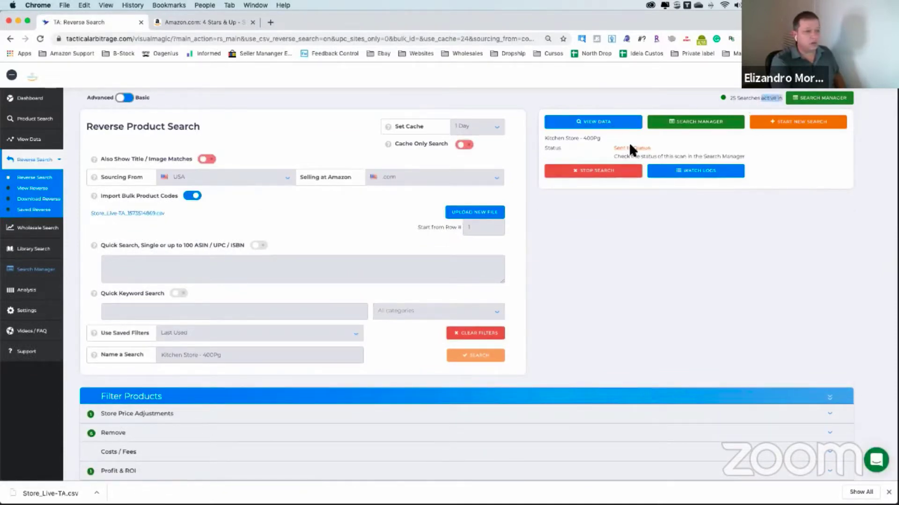
left_click_drag(613, 148, 648, 148)
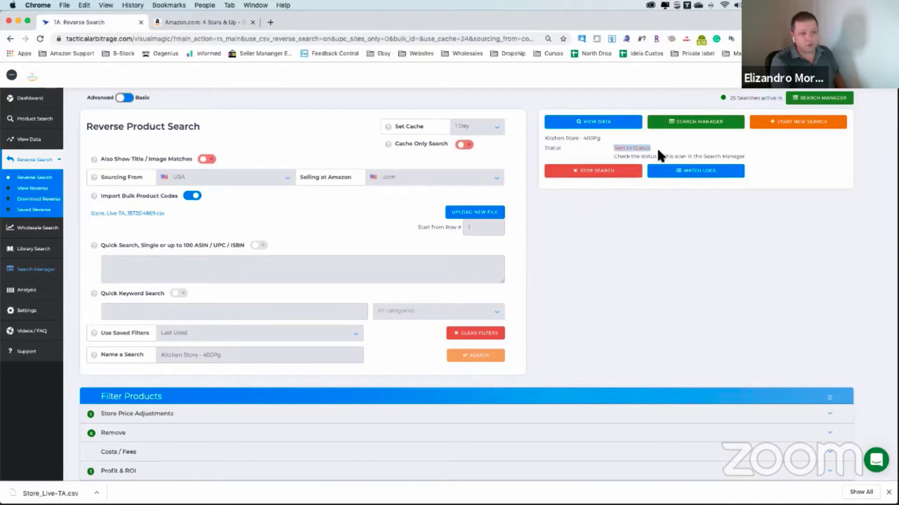
Open the Search Manager and locate the Kitchen Store - 400Pg search at the end of the queue
left_click(37, 269)
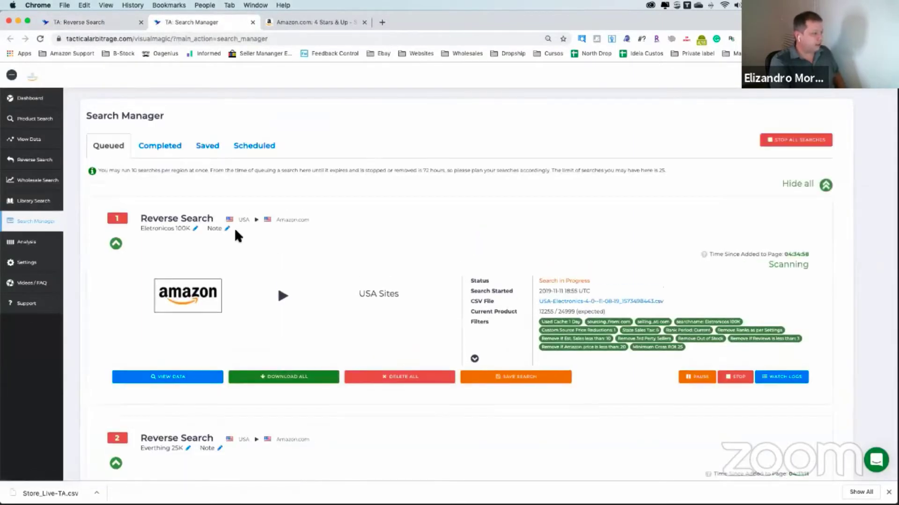
scroll(280, 234, "down", 20)
scroll(276, 215, "down", 20)
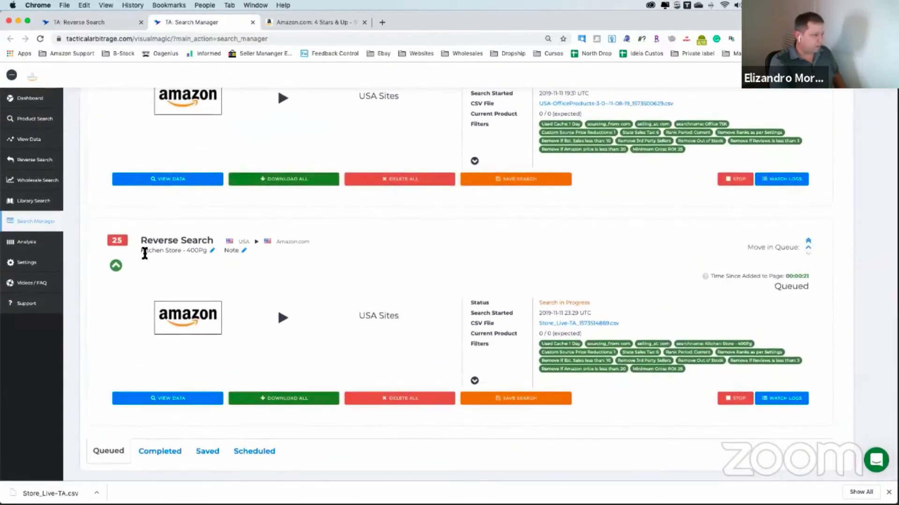
left_click_drag(140, 252, 193, 254)
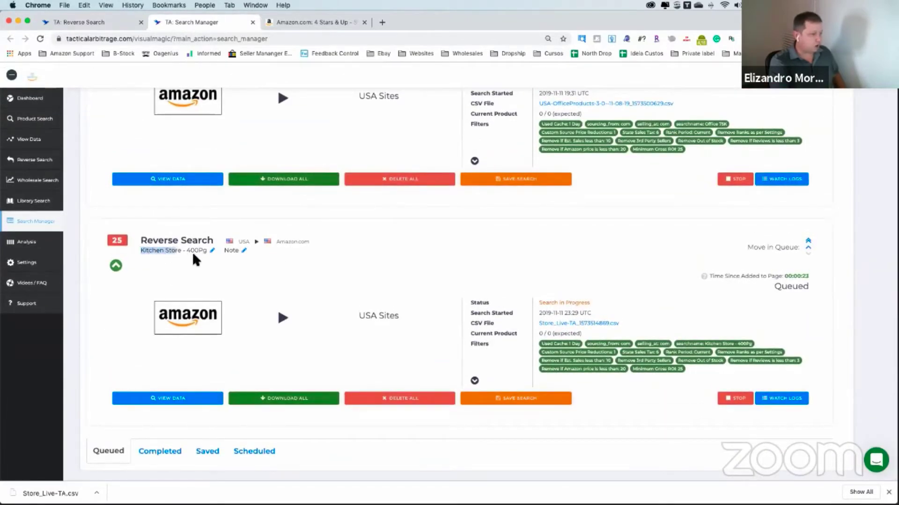
Check the Products Checked and Products Added details of the first two searches in the queue
scroll(352, 264, "up", 20)
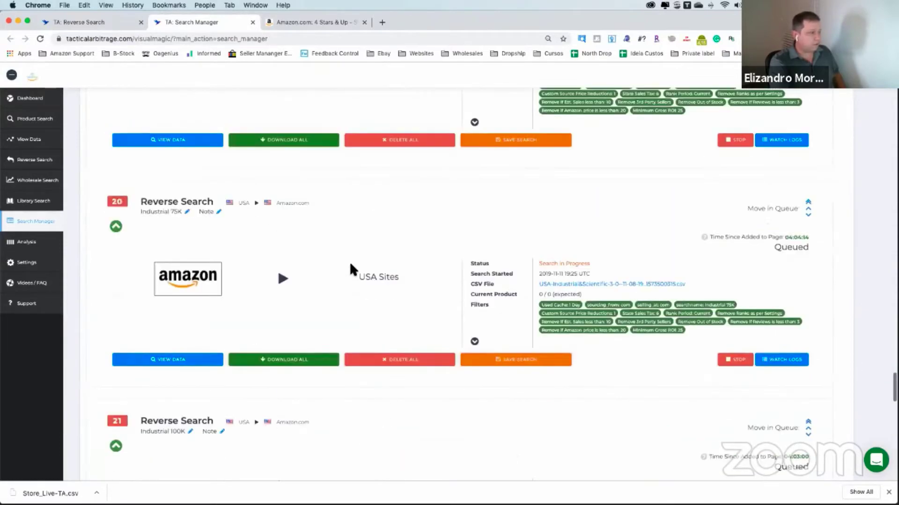
scroll(351, 265, "up", 20)
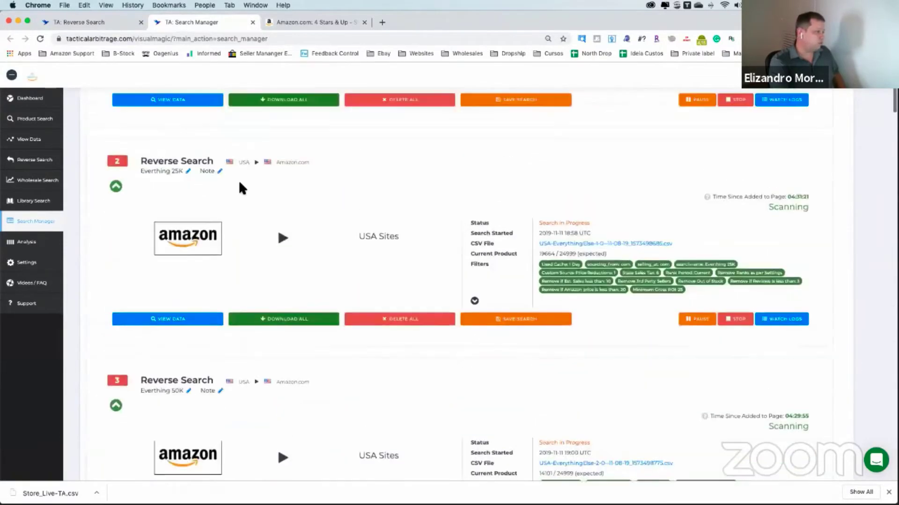
scroll(321, 213, "down", 5)
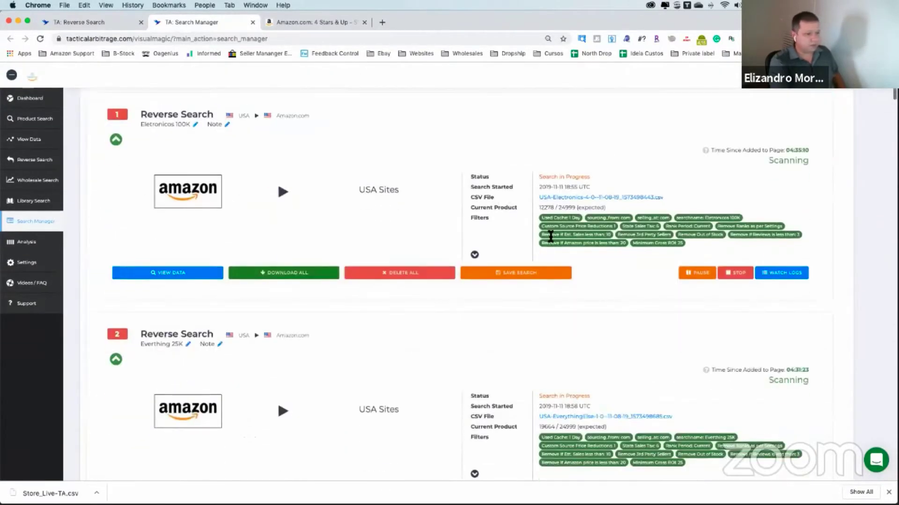
left_click(475, 254)
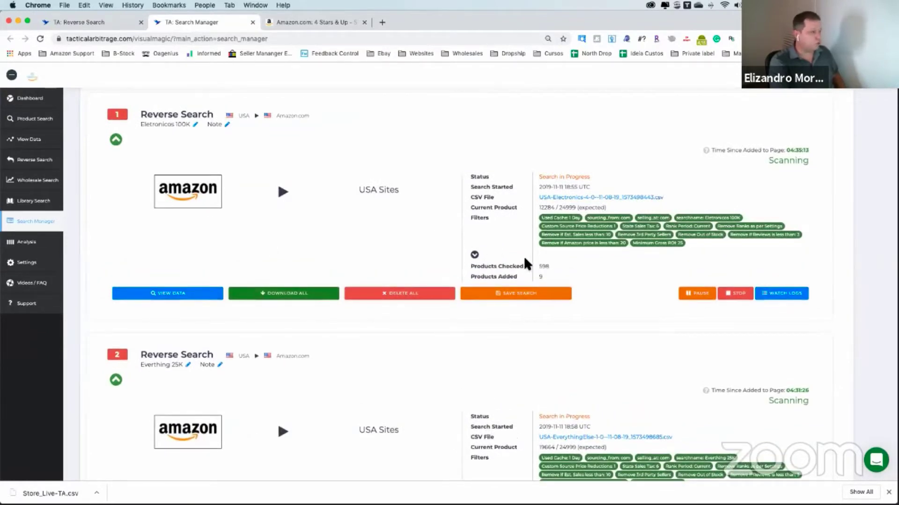
left_click(474, 255)
scroll(471, 254, "down", 9)
left_click(475, 266)
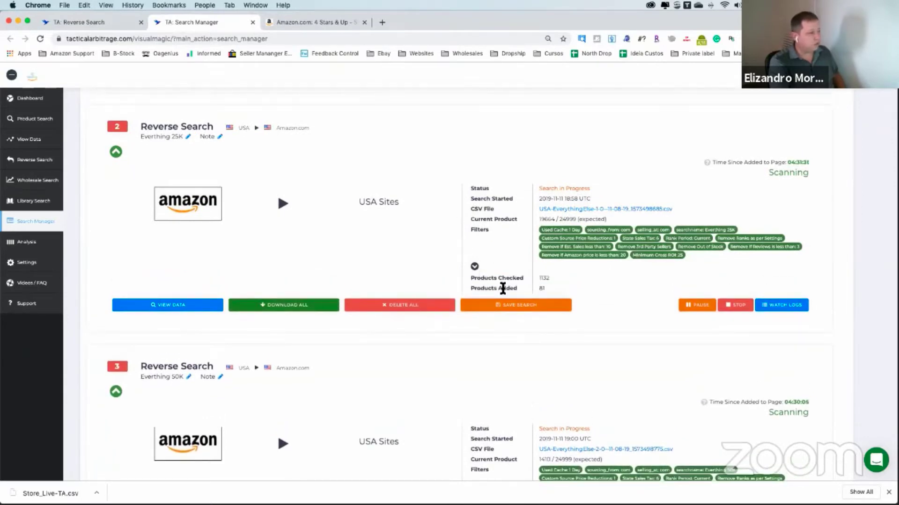
left_click_drag(469, 289, 547, 290)
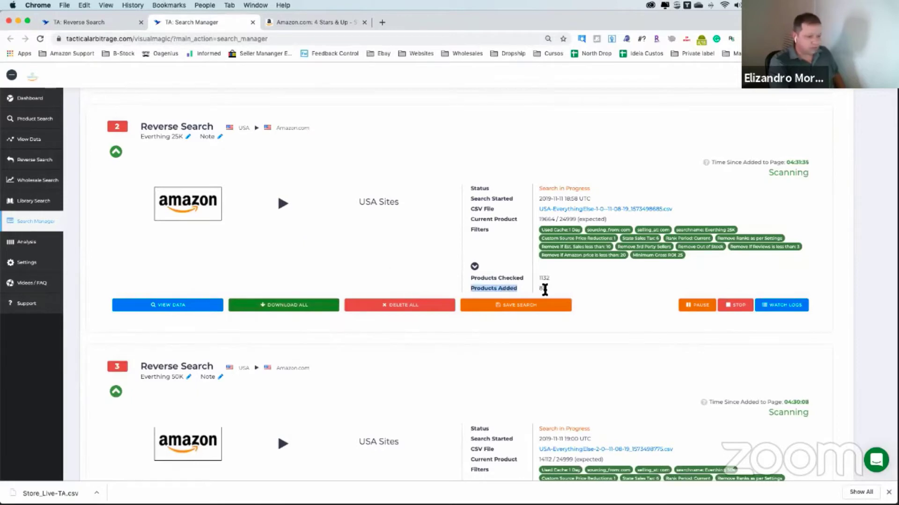
left_click(540, 290)
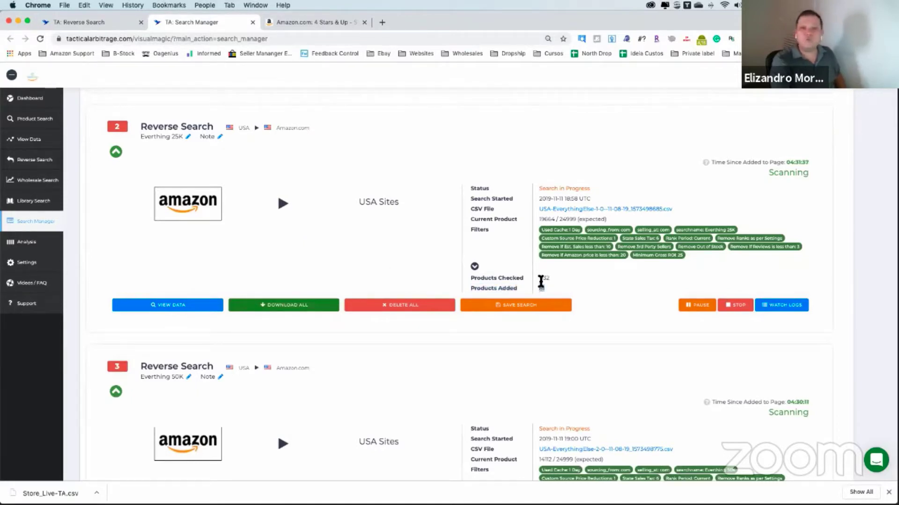
double_click(540, 288)
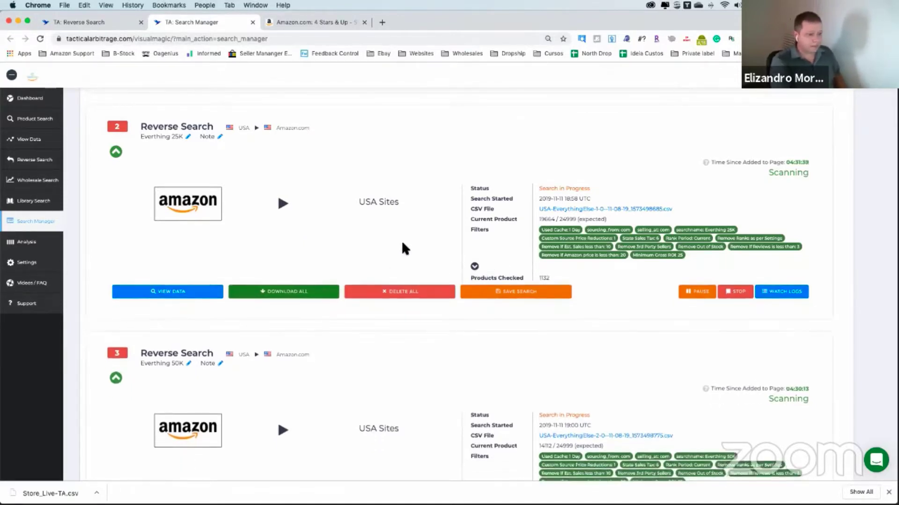
Show the completed searches in the Search Manager and view the data of the Automotive 25K reverse search
scroll(401, 240, "up", 3)
scroll(388, 243, "up", 5)
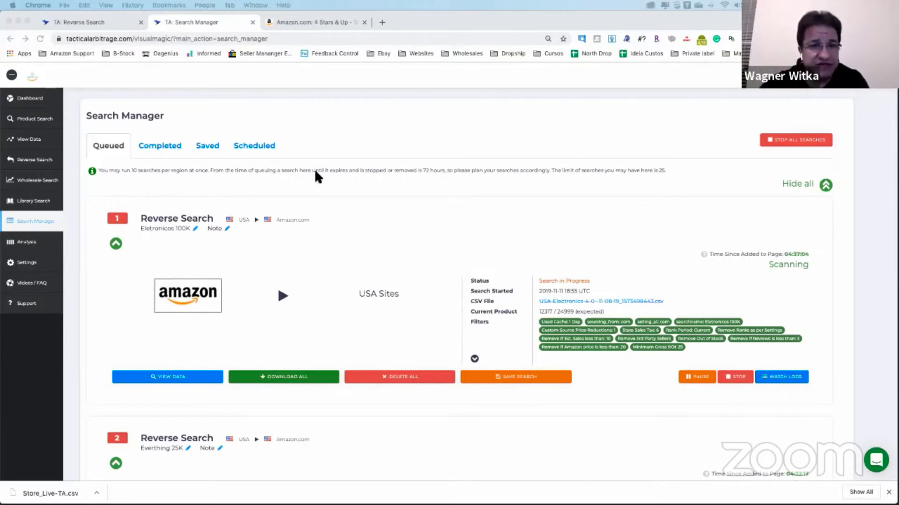
left_click(160, 146)
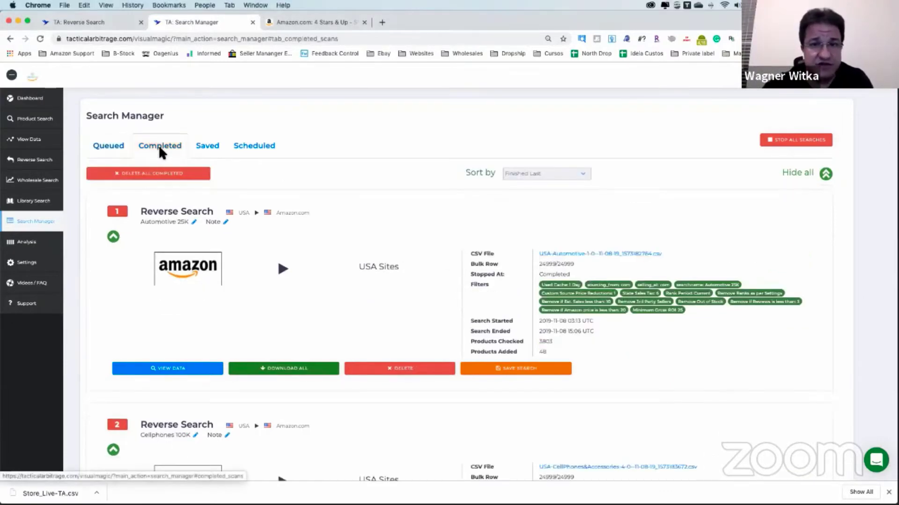
scroll(359, 223, "down", 2)
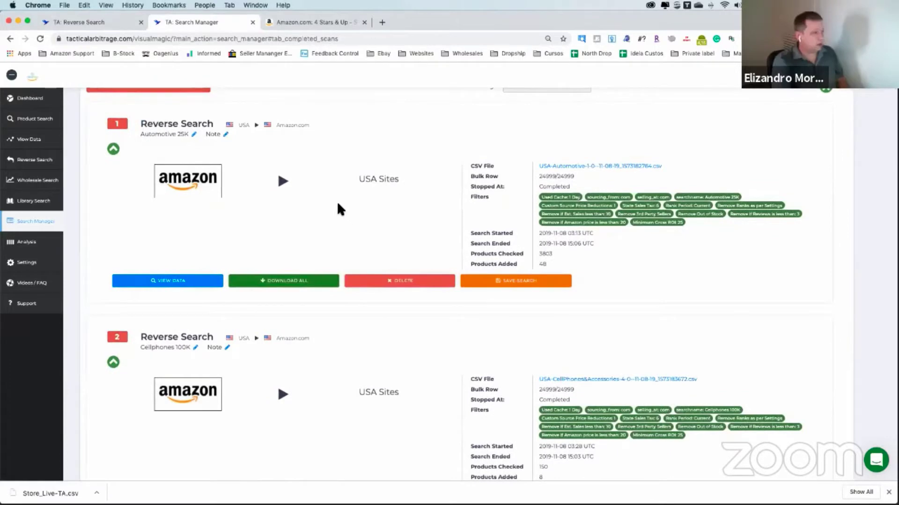
scroll(356, 205, "up", 1)
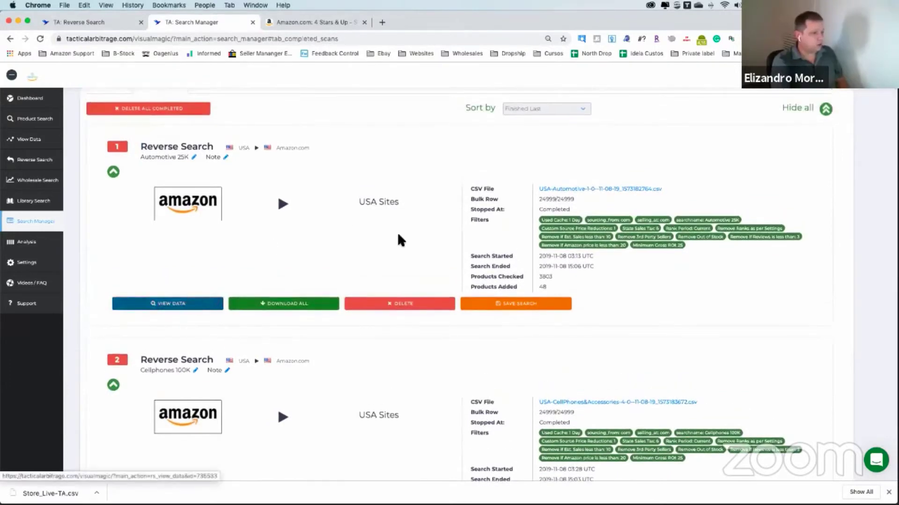
left_click(156, 308)
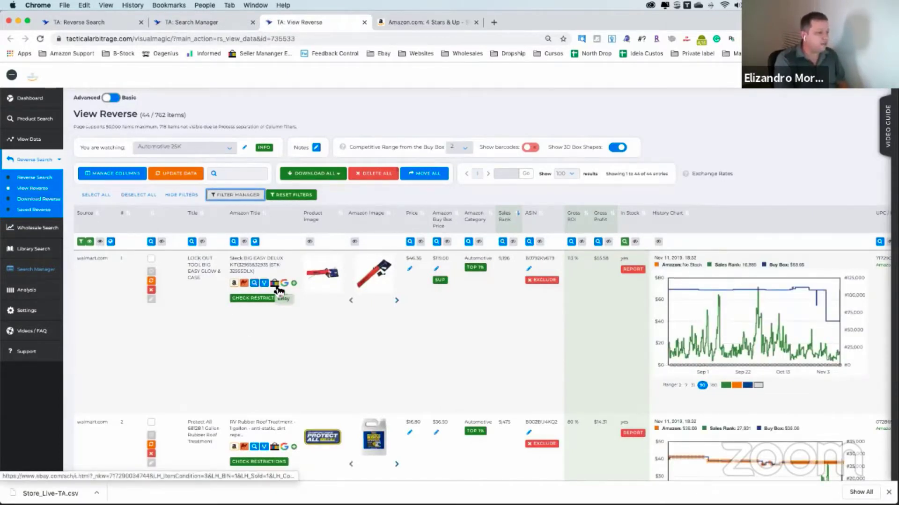
mouse_move(350, 286)
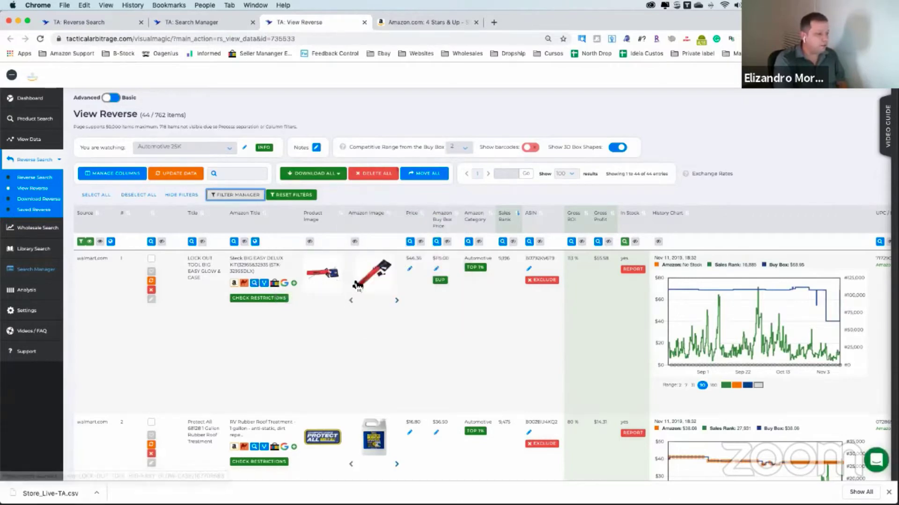
Look up the first Automotive 25K result in eBay sold listings and Google Shopping, and close both lookup pages
left_click(276, 285)
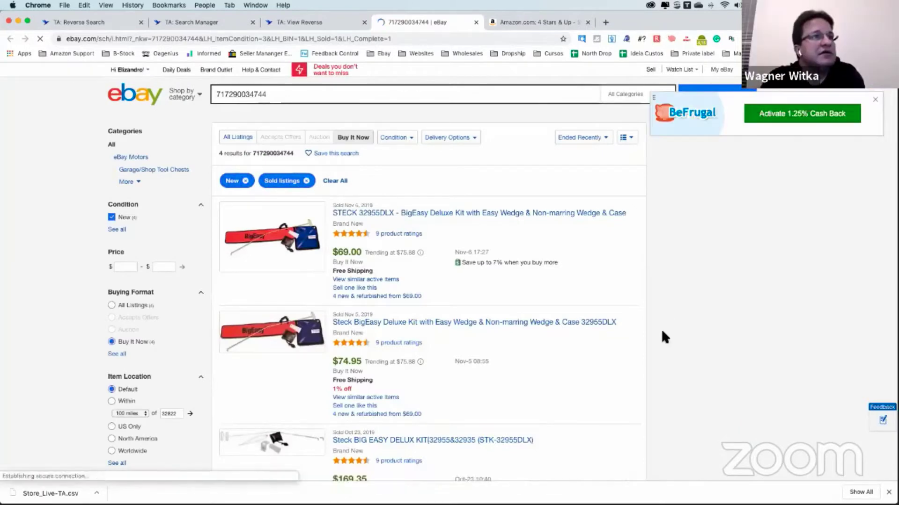
left_click(875, 99)
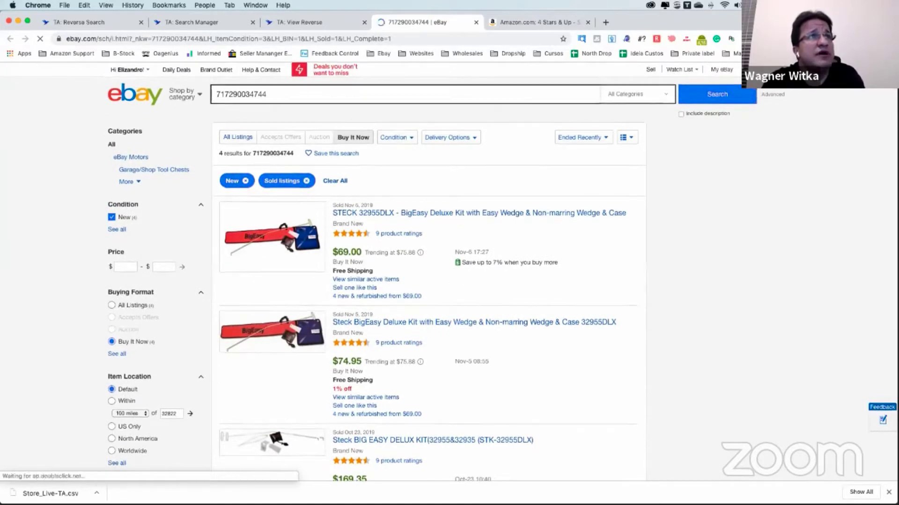
left_click(324, 22)
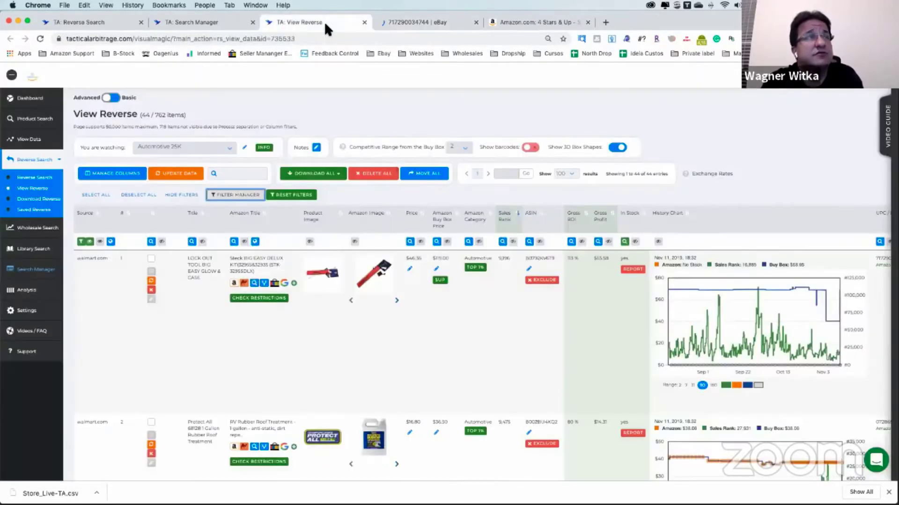
left_click(283, 281)
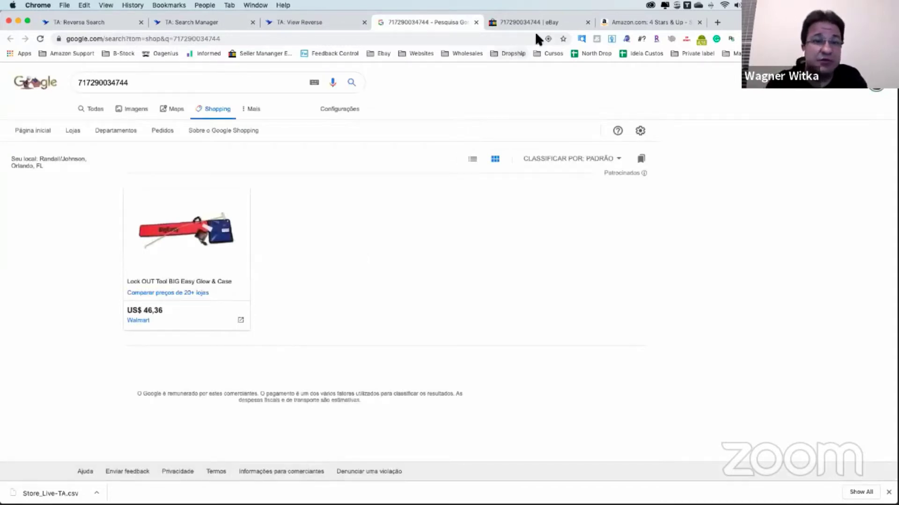
left_click(588, 22)
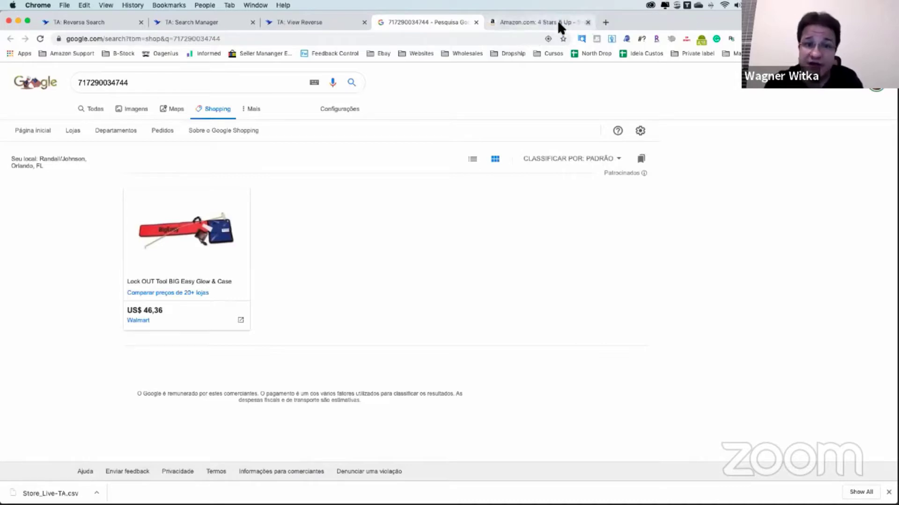
left_click(475, 22)
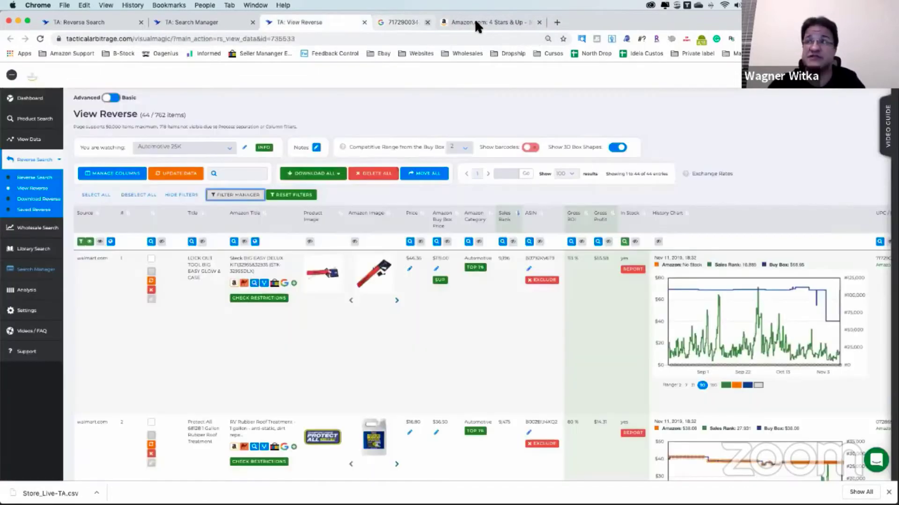
Close the Automotive 25K results and the Amazon page's Store_Live export dialog, and return to the Search Manager
left_click(363, 22)
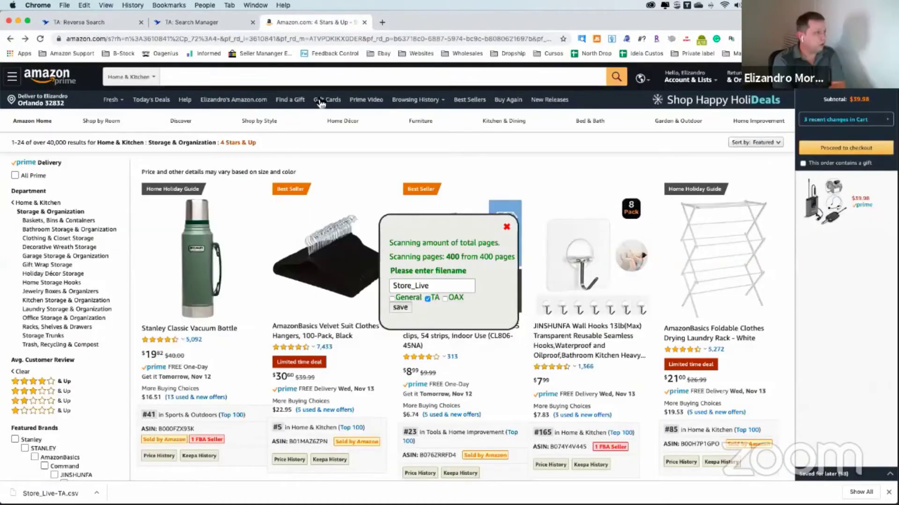
left_click(507, 228)
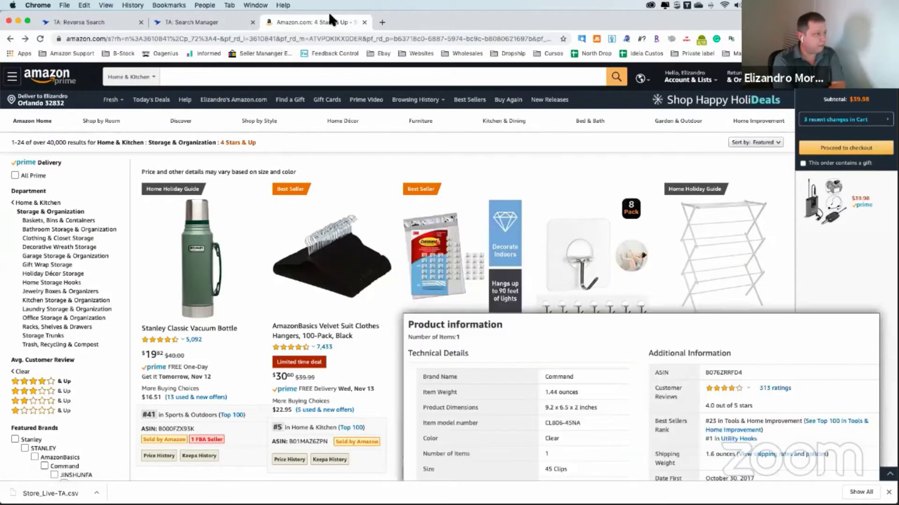
left_click(206, 22)
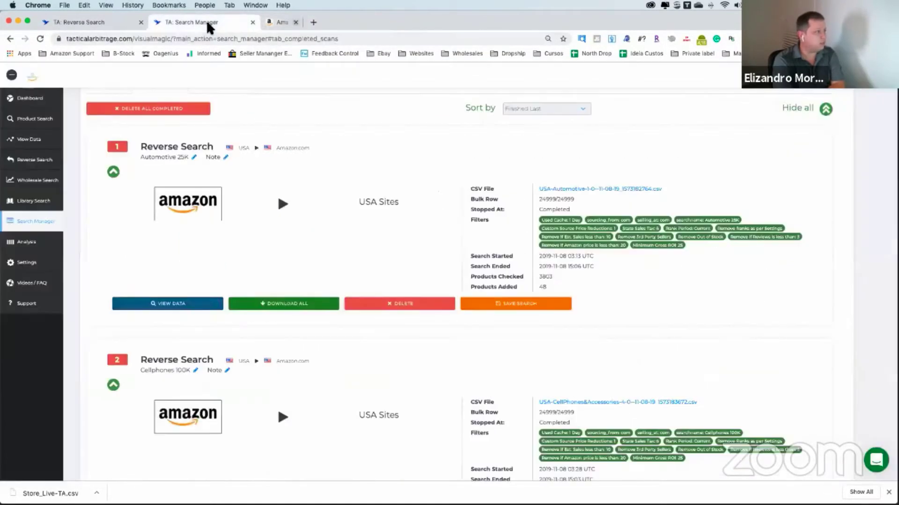
Look through the whole list of completed searches in the Search Manager and return to its beginning
scroll(443, 216, "up", 3)
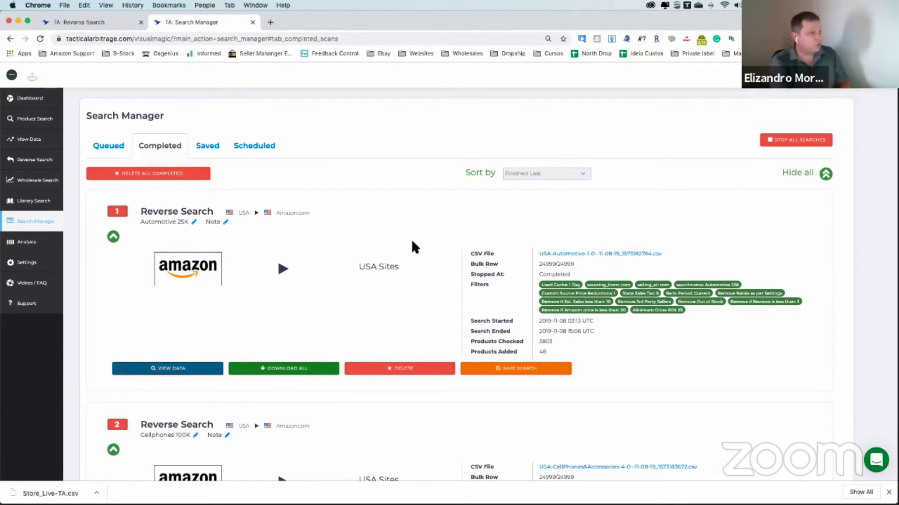
scroll(383, 236, "down", 3)
scroll(383, 239, "down", 20)
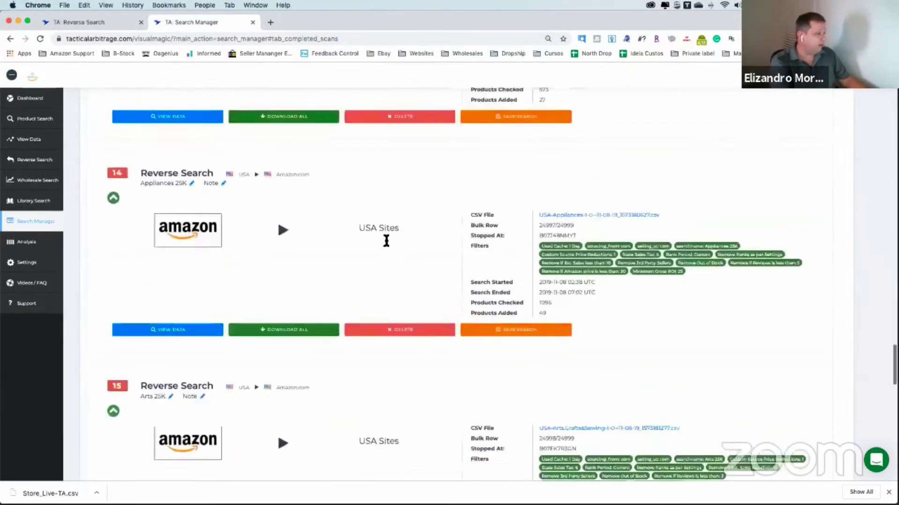
scroll(307, 243, "up", 20)
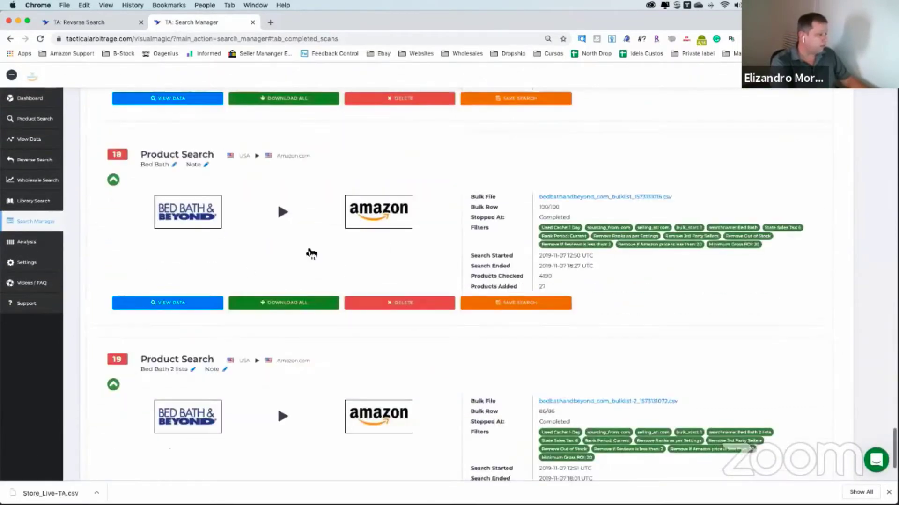
scroll(307, 246, "up", 10)
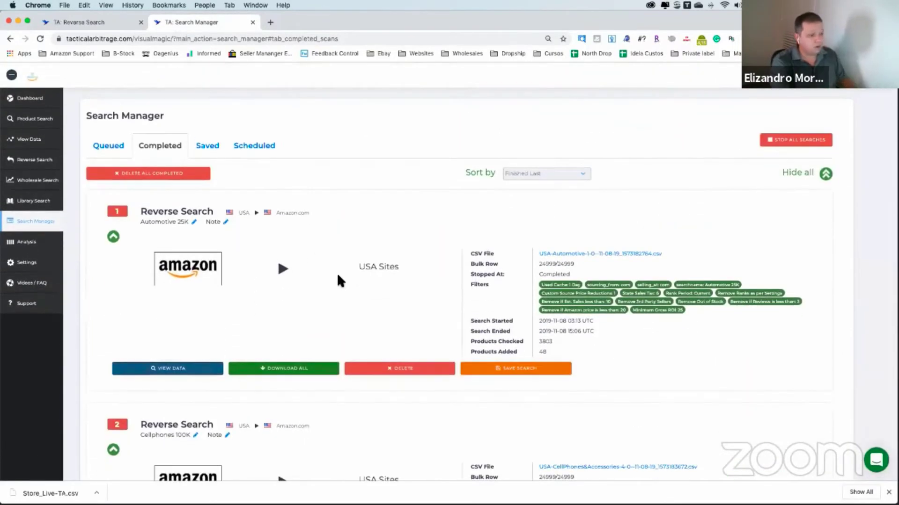
scroll(337, 267, "down", 2)
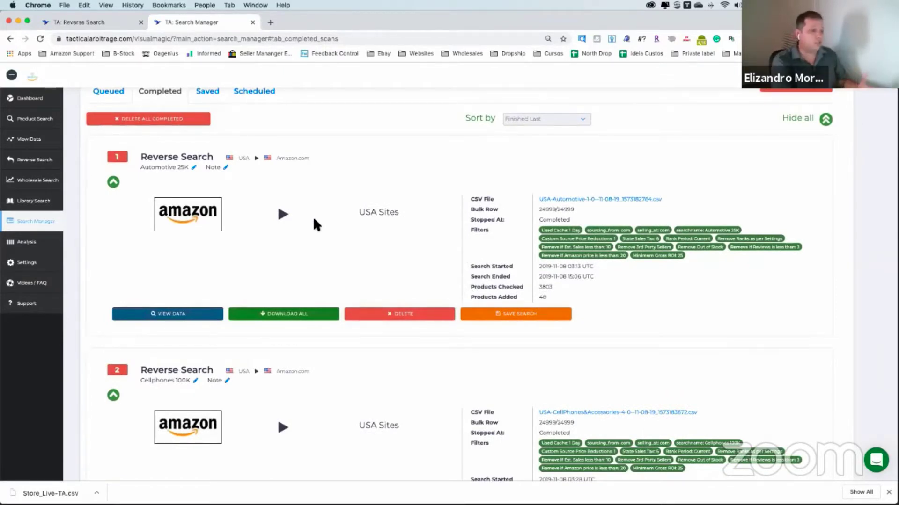
Load the data of the Automotive 25K search and point out its name in the completed searches
left_click(176, 318)
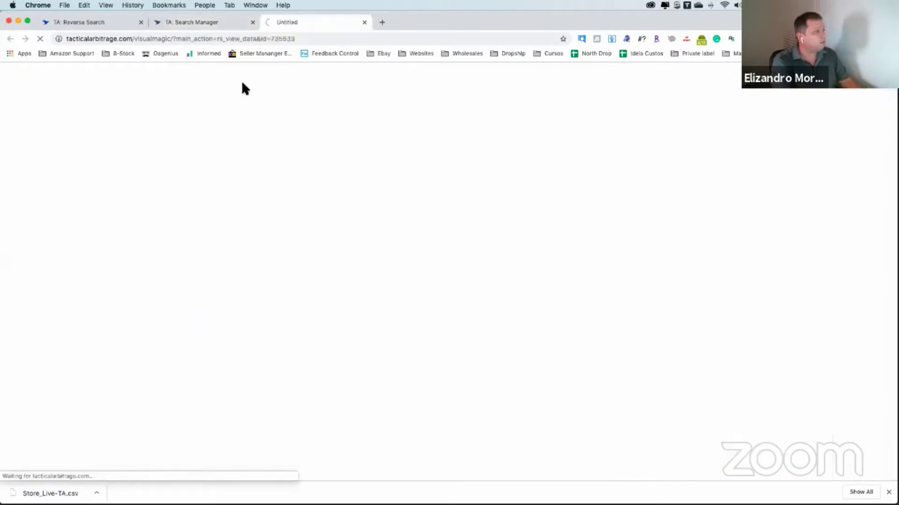
left_click(217, 23)
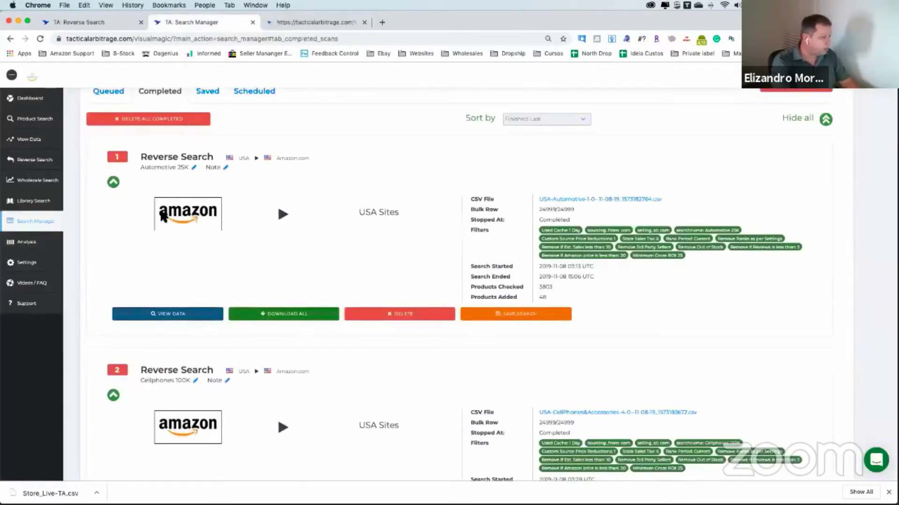
scroll(162, 190, "up", 1)
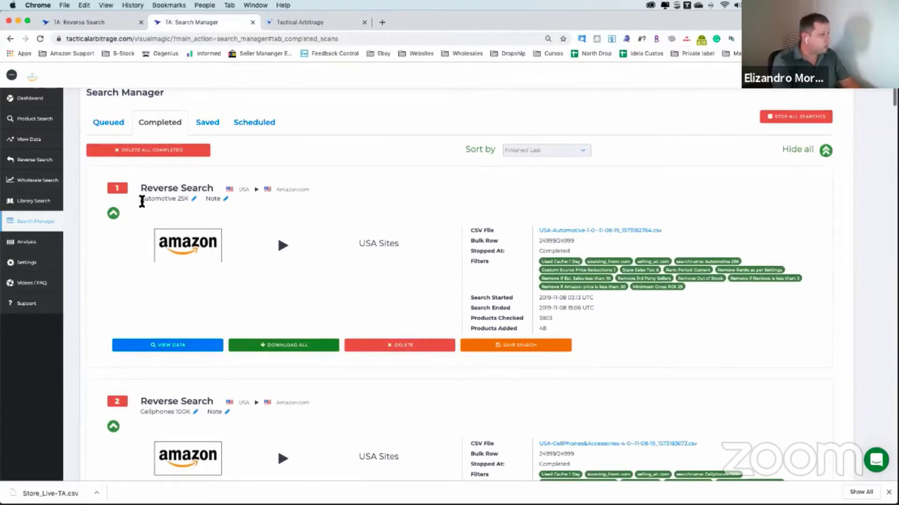
triple_click(184, 199)
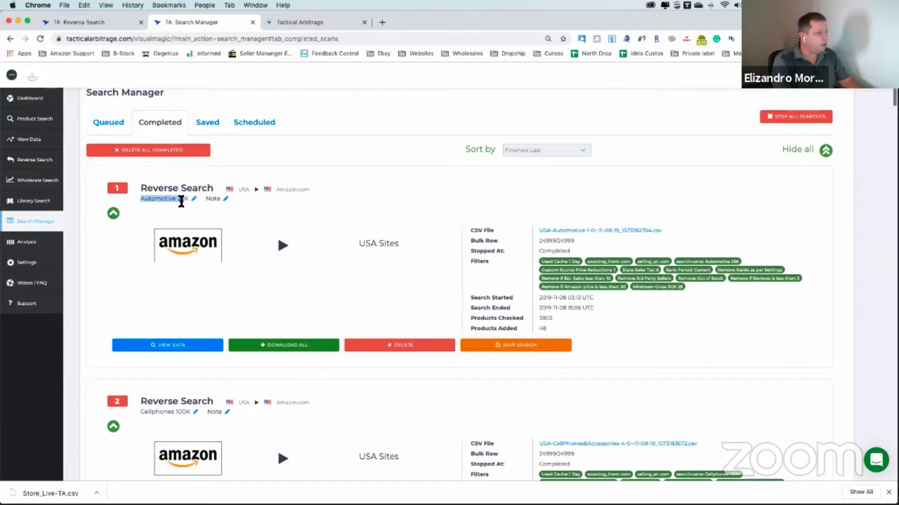
left_click(178, 198)
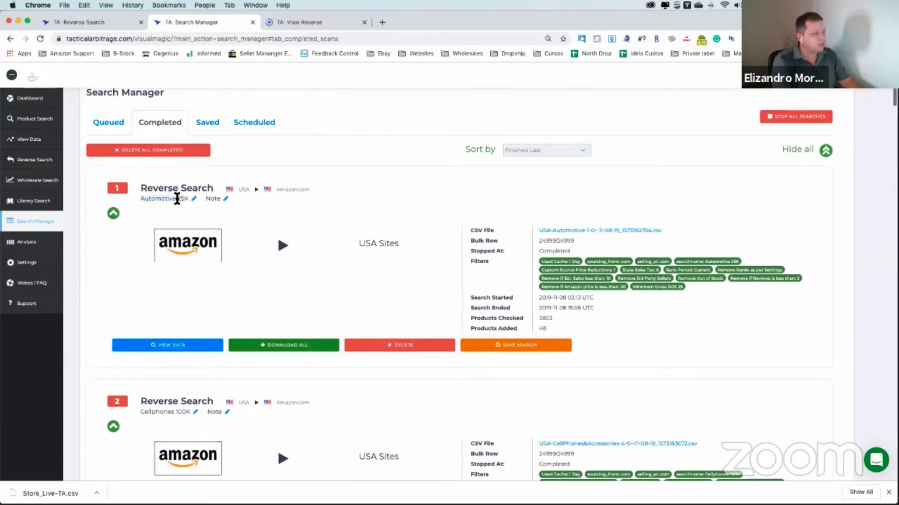
Show the Automotive 25K results and examine the table's columns through to the History Chart
left_click(314, 22)
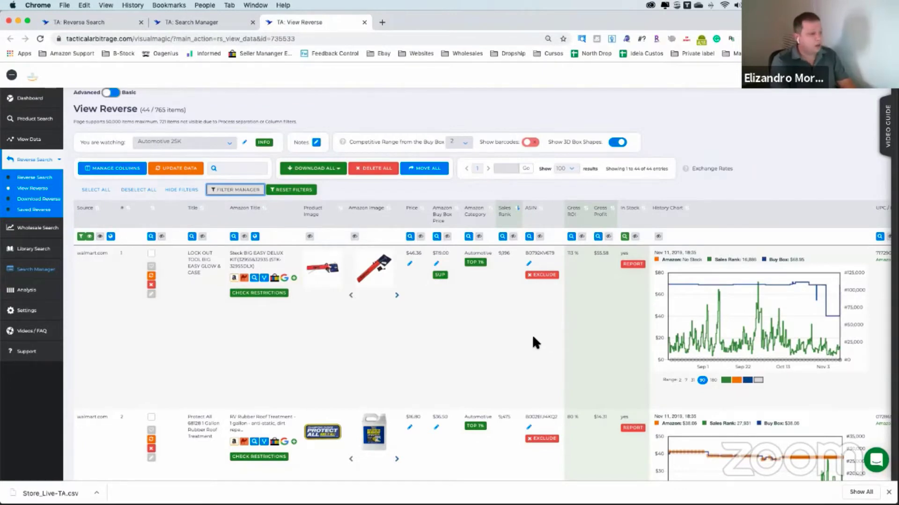
scroll(537, 341, "right", 1)
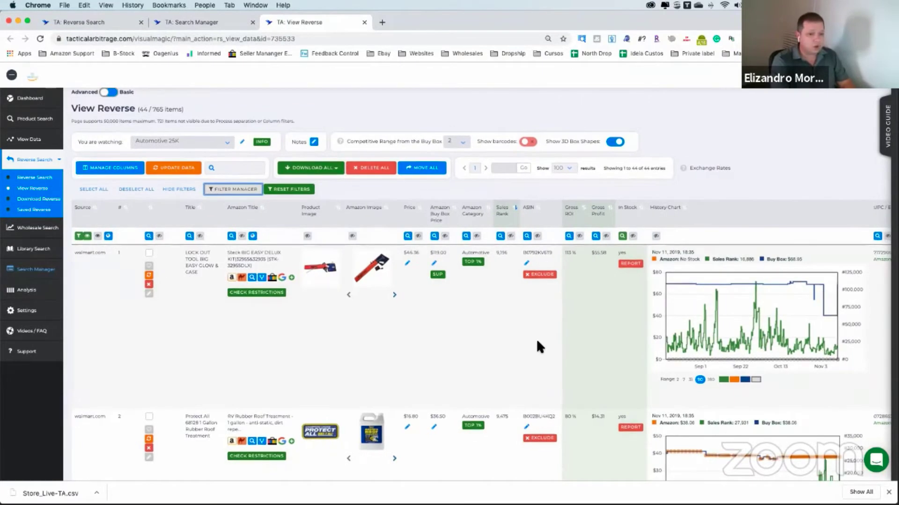
scroll(536, 342, "right", 5)
scroll(537, 343, "left", 4)
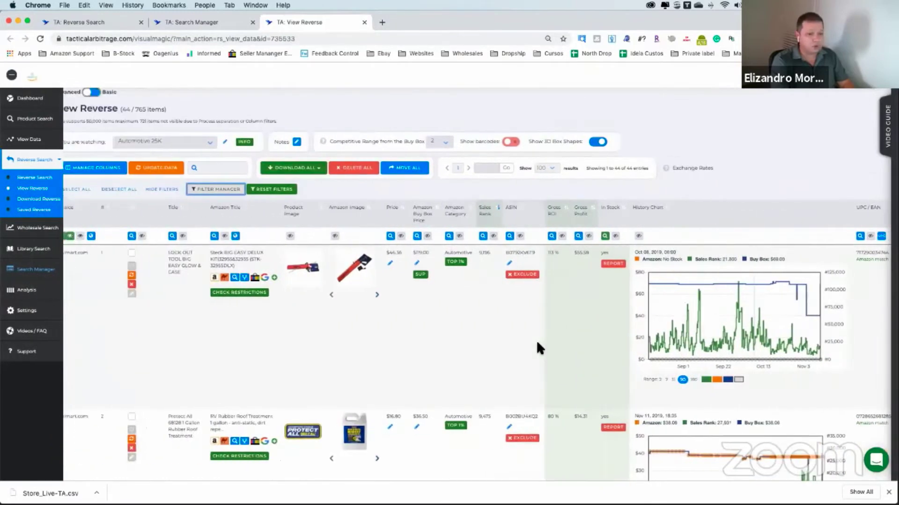
scroll(537, 348, "left", 2)
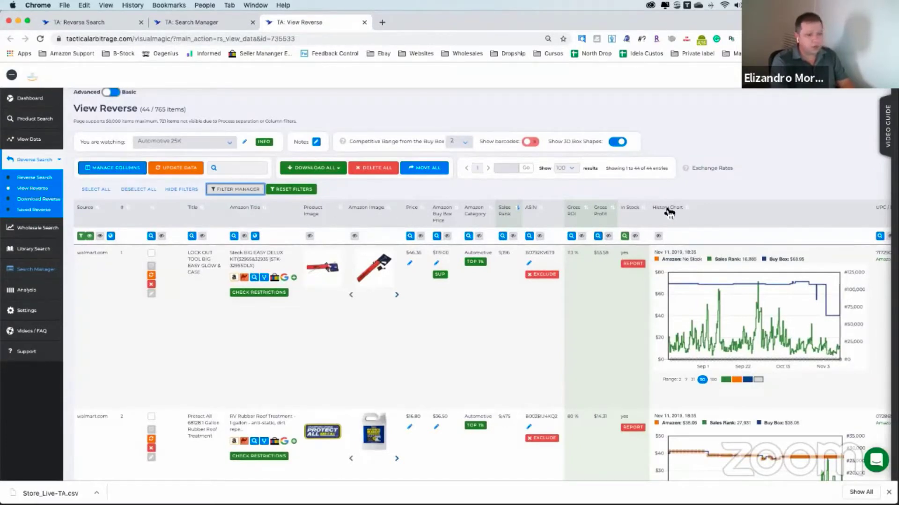
left_click_drag(667, 213, 659, 220)
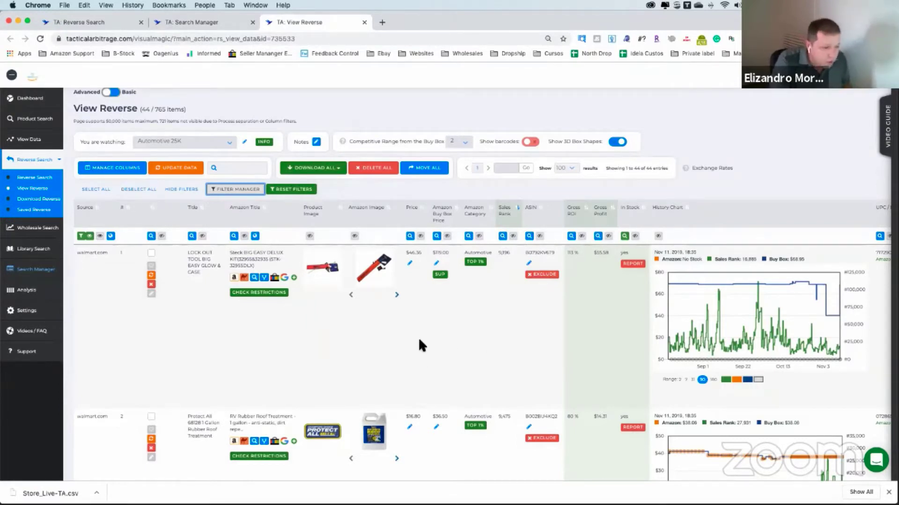
Sort the Automotive 25K results by In Stock and look through the product list
left_click(644, 211)
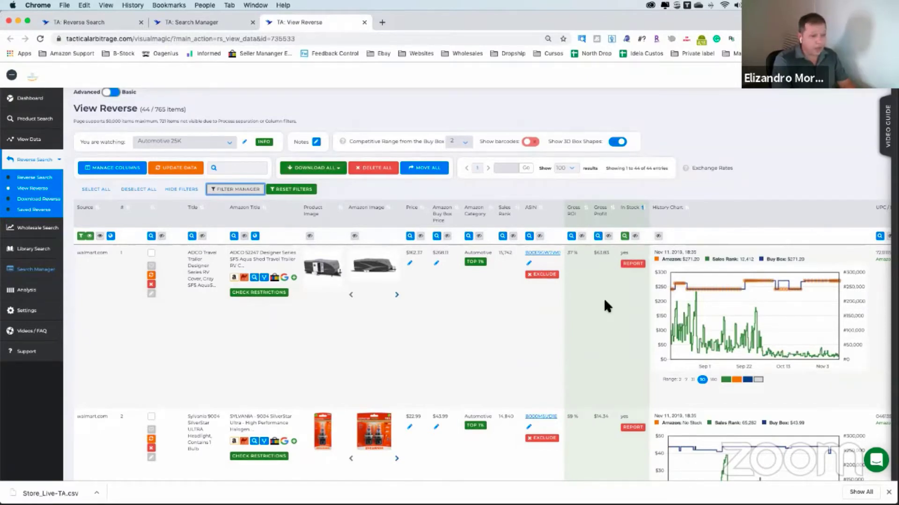
scroll(604, 300, "down", 20)
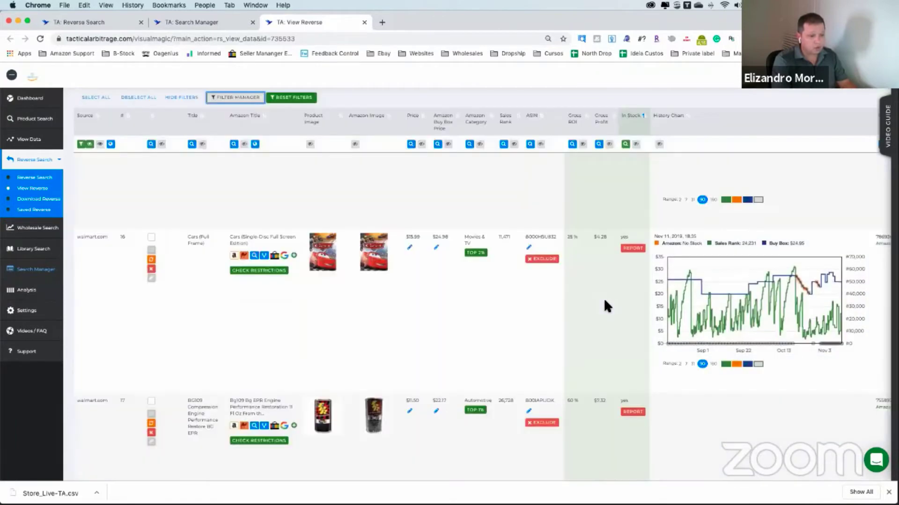
scroll(604, 302, "down", 20)
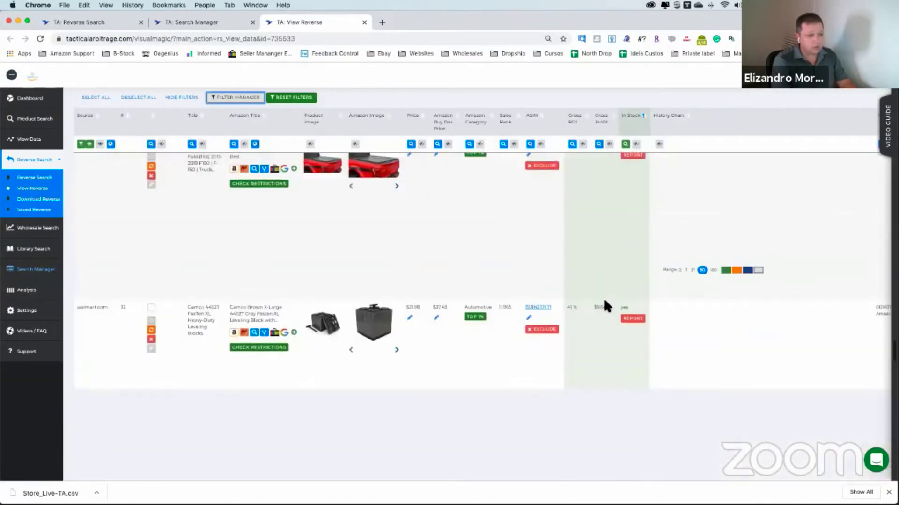
scroll(604, 306, "down", 20)
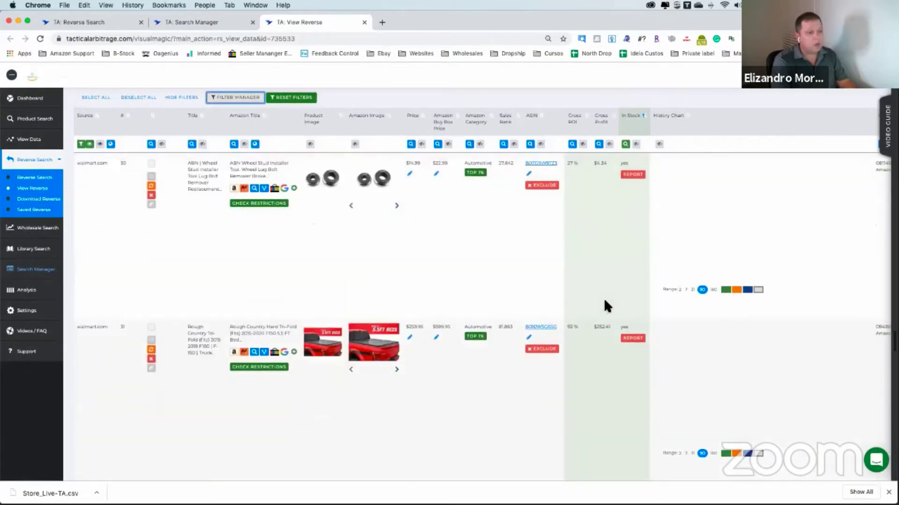
scroll(604, 302, "up", 20)
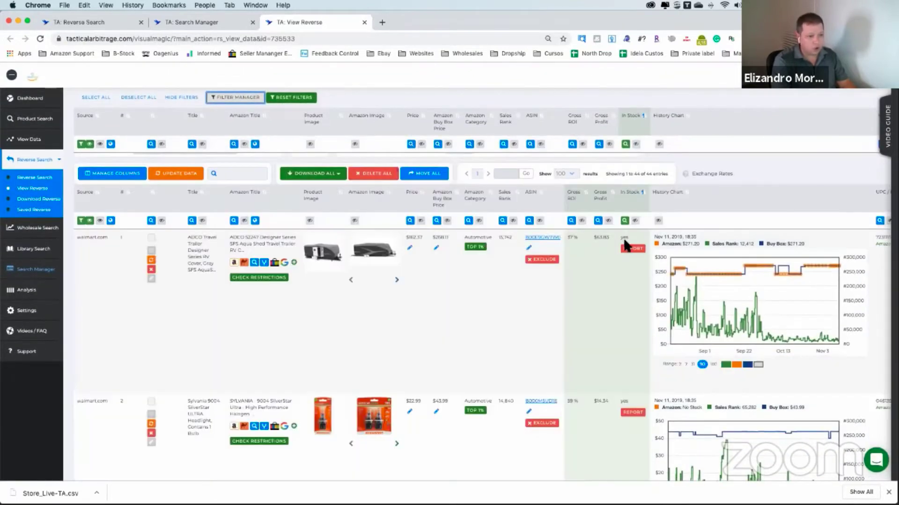
scroll(613, 260, "up", 5)
scroll(608, 267, "down", 3)
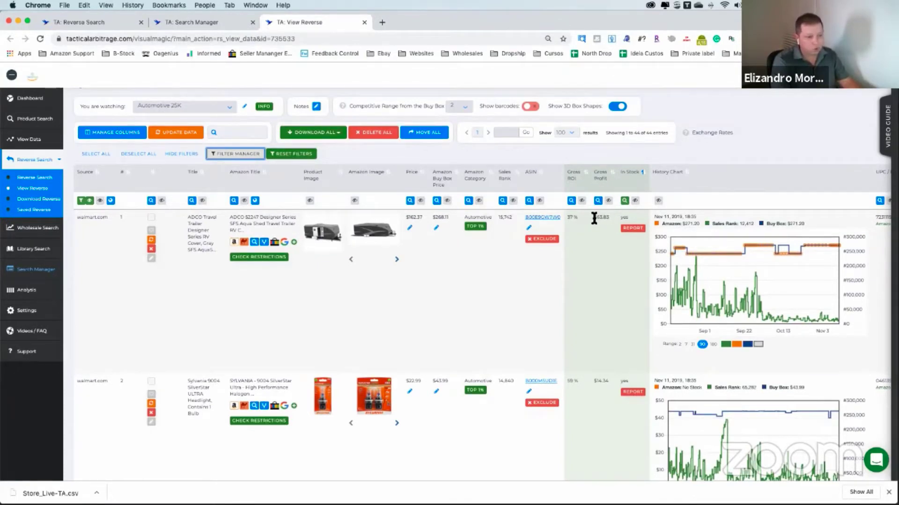
Sort the results by Gross Profit, first from highest and finally from lowest, and view the leading products
left_click(617, 179)
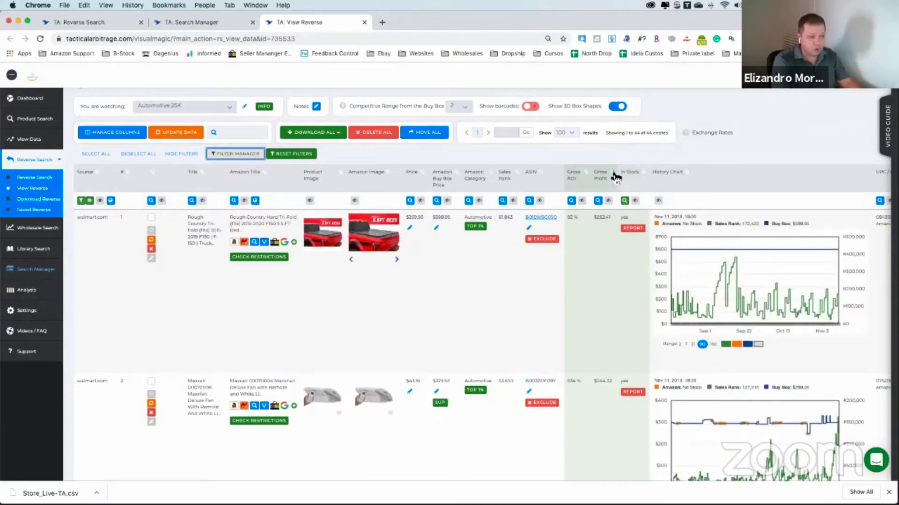
left_click(616, 177)
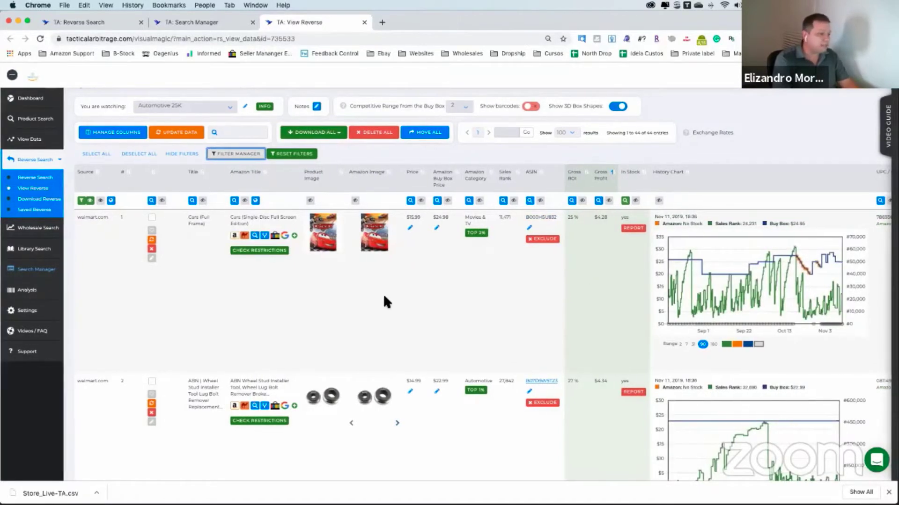
scroll(386, 302, "up", 2)
scroll(415, 302, "down", 3)
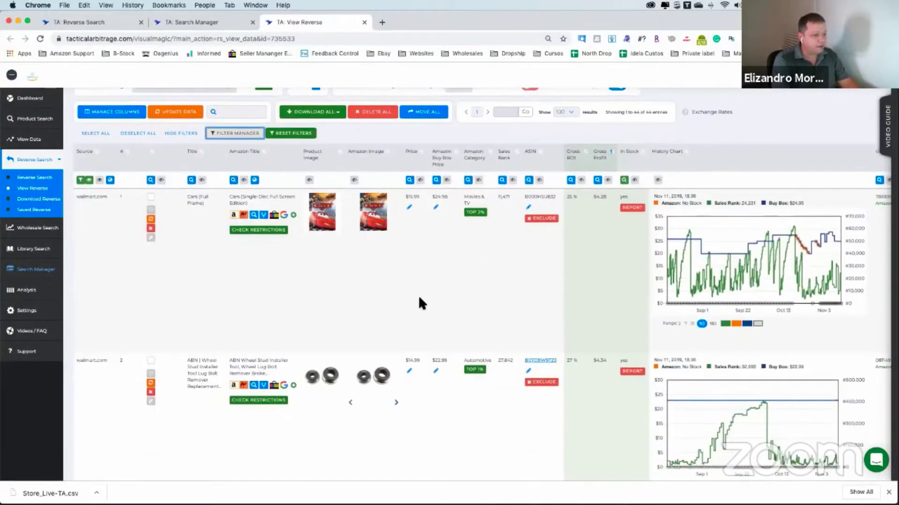
scroll(418, 291, "up", 1)
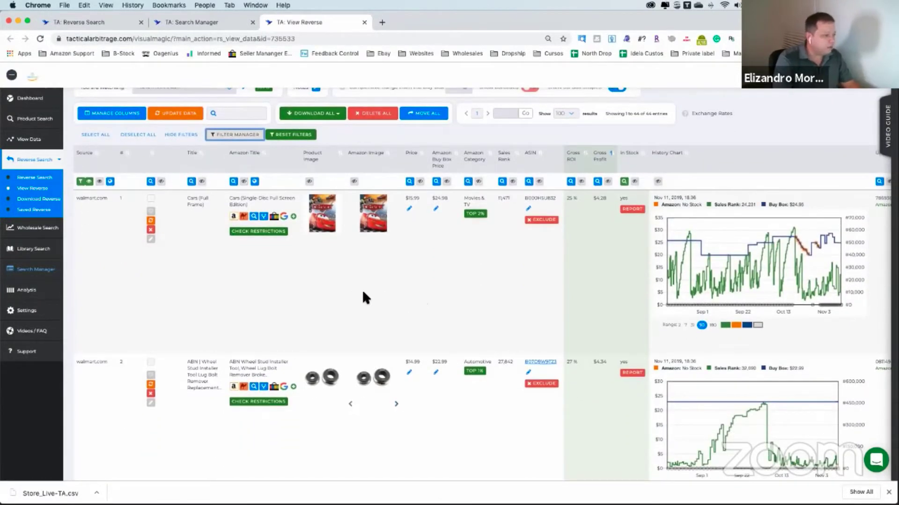
scroll(362, 292, "up", 2)
scroll(364, 294, "down", 3)
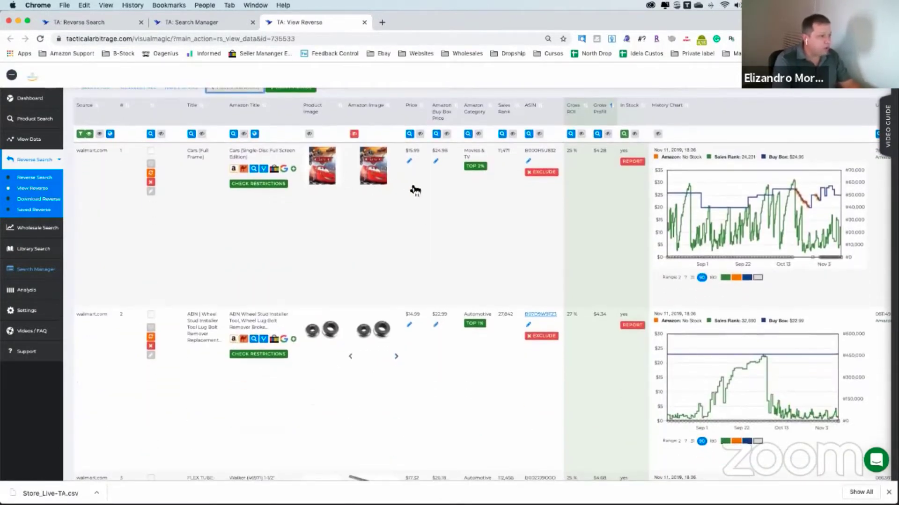
Look through the products down to the 3M headlight restoration kit in row 8, comparing the product images with the Amazon images
scroll(391, 234, "down", 4)
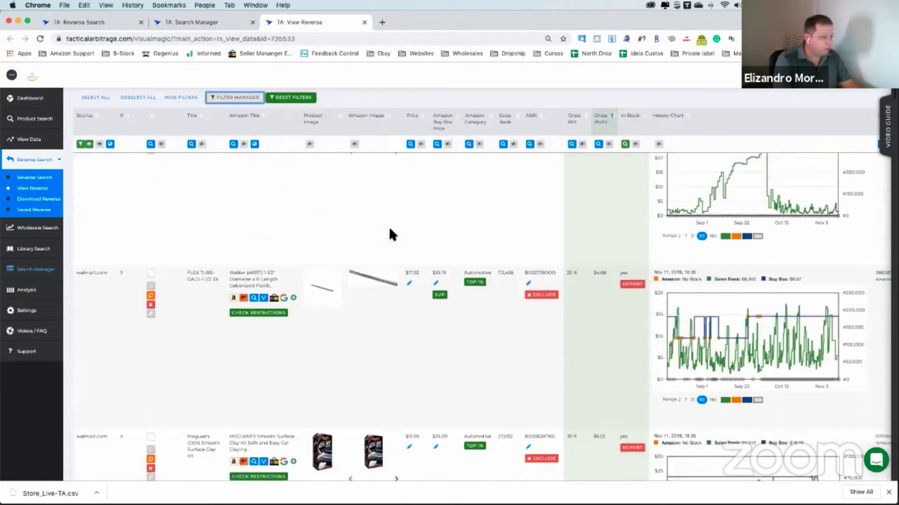
scroll(390, 230, "down", 10)
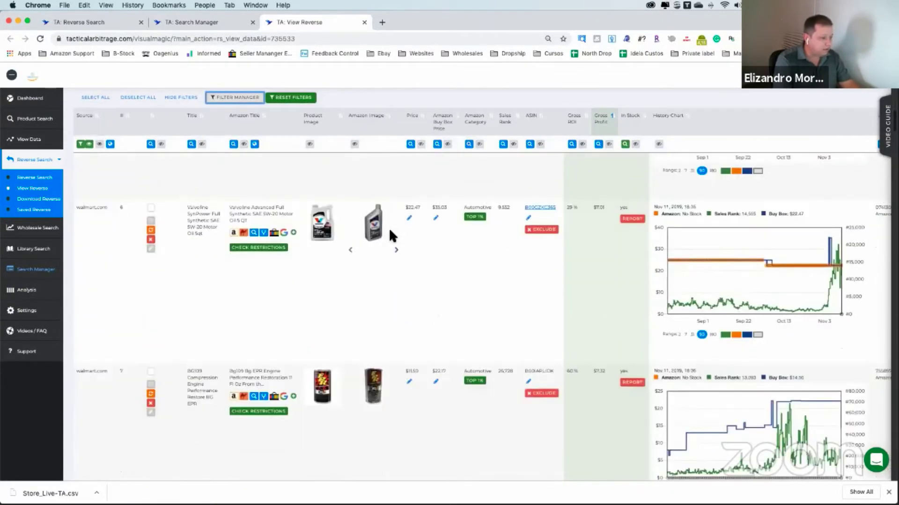
mouse_move(374, 220)
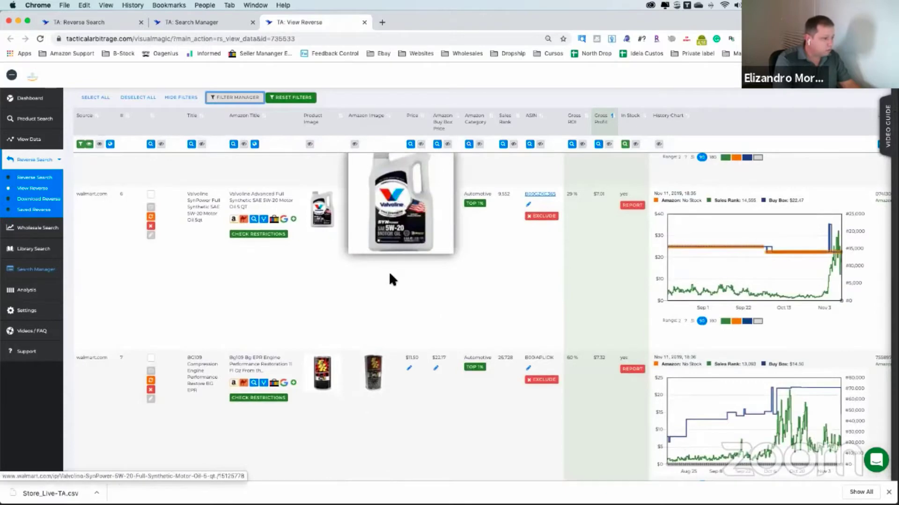
scroll(389, 276, "down", 3)
scroll(384, 284, "down", 1)
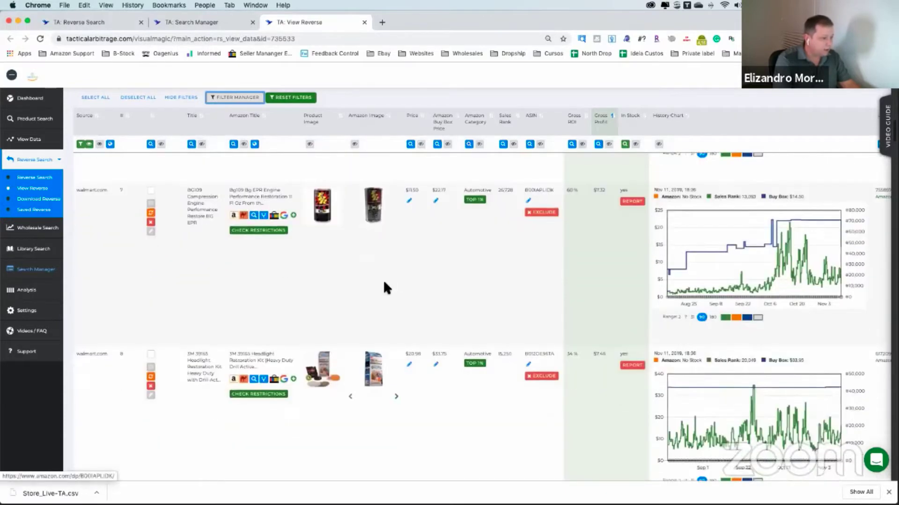
scroll(384, 286, "down", 3)
mouse_move(344, 284)
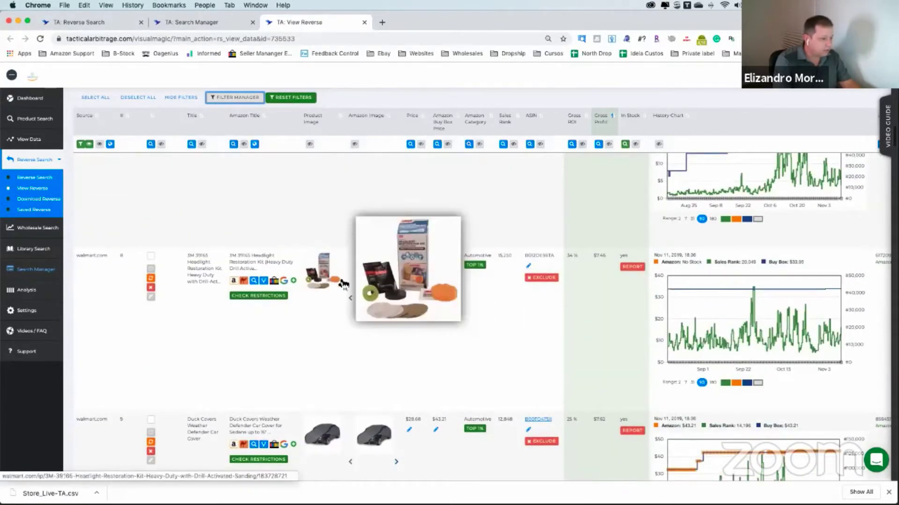
mouse_move(380, 285)
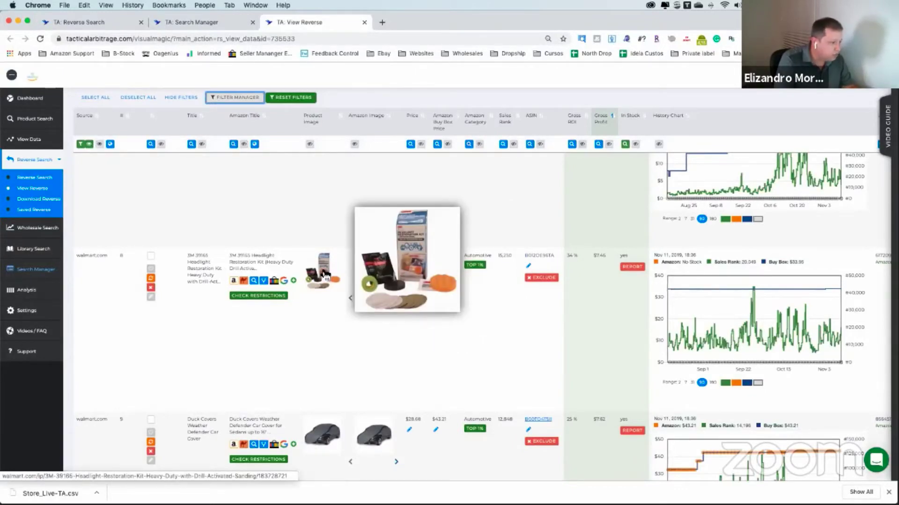
scroll(349, 326, "down", 1)
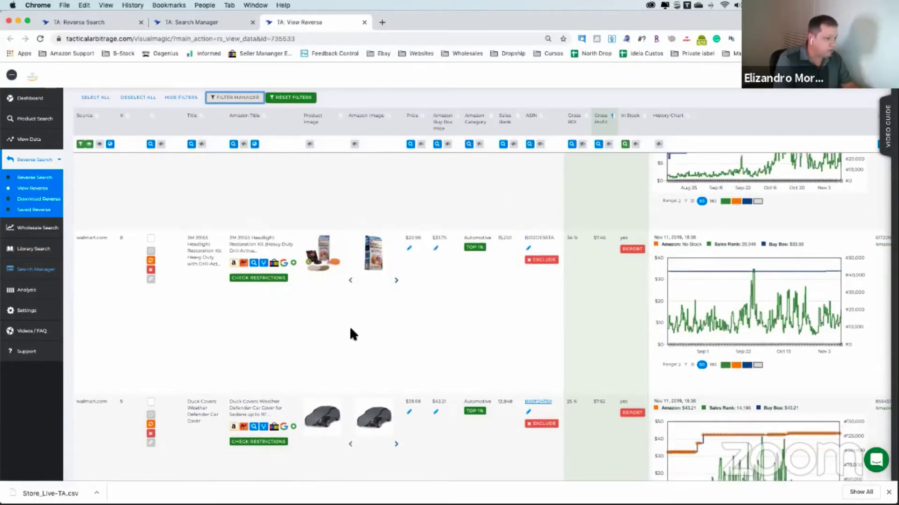
Select the Camco FasTen leveling block in row 11 and compare the images of the XL leveling block in row 12
scroll(349, 326, "down", 10)
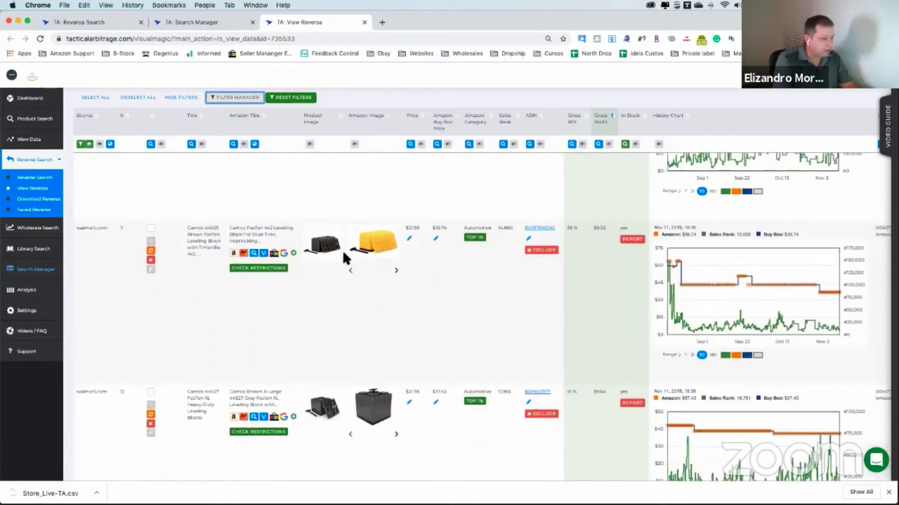
left_click(151, 229)
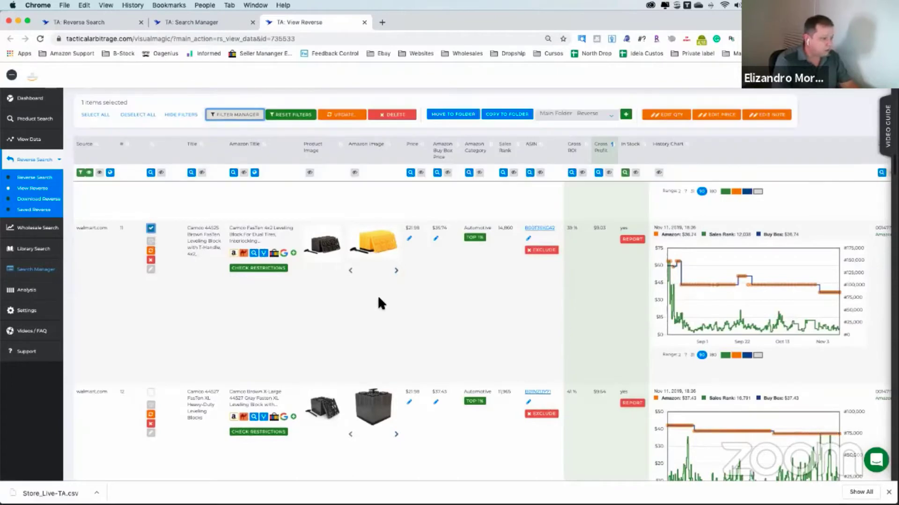
scroll(378, 295, "down", 3)
mouse_move(377, 261)
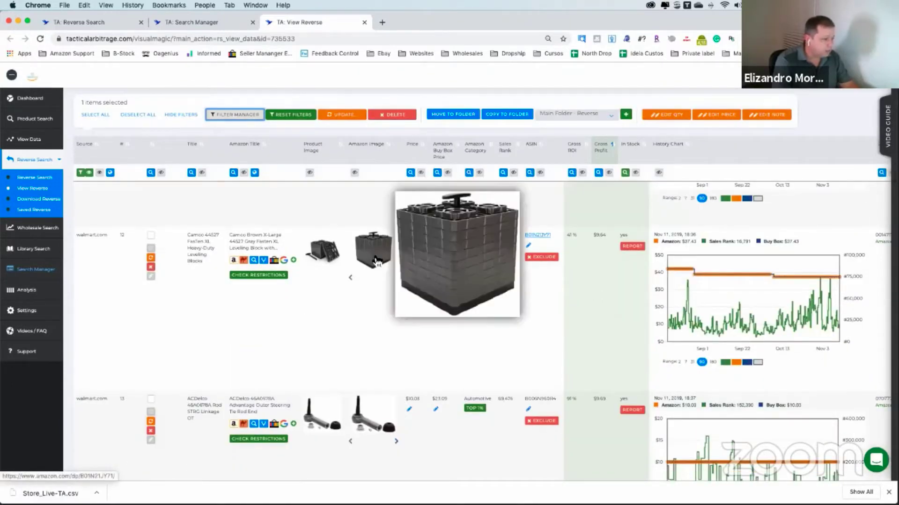
mouse_move(324, 257)
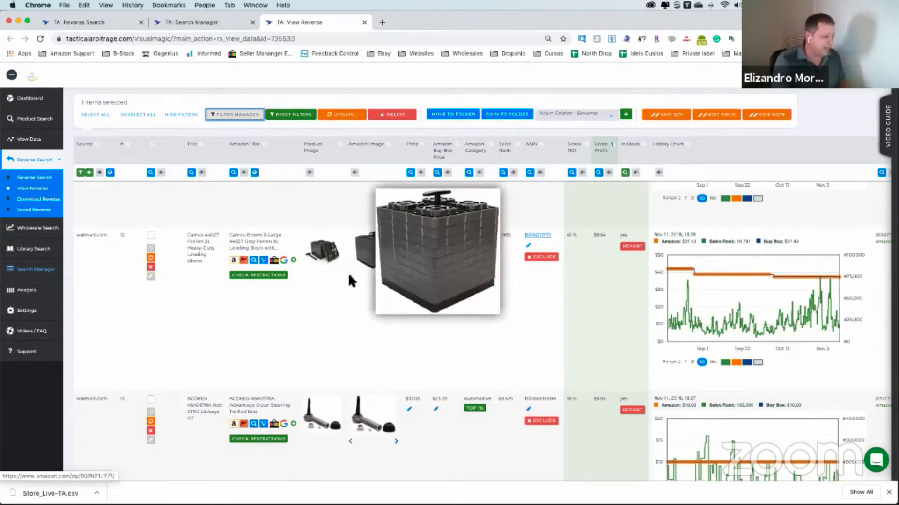
Add the ACDelco air filter in row 15 and the Protect All rubber roof treatment in row 17 to the selection
scroll(333, 300, "down", 3)
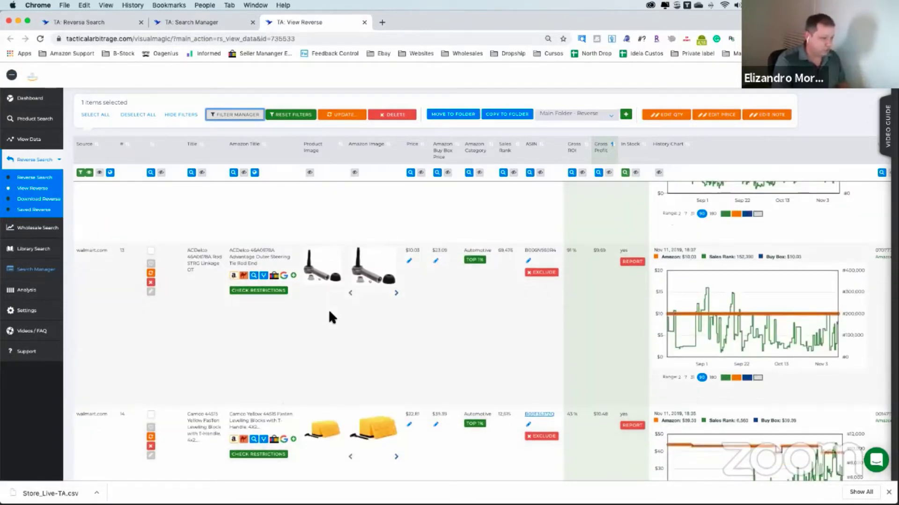
scroll(347, 313, "down", 7)
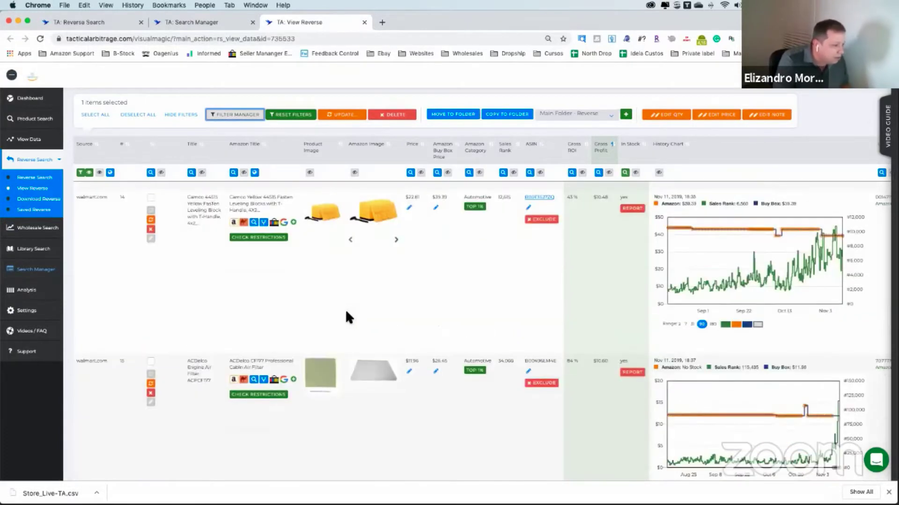
scroll(157, 227, "down", 1)
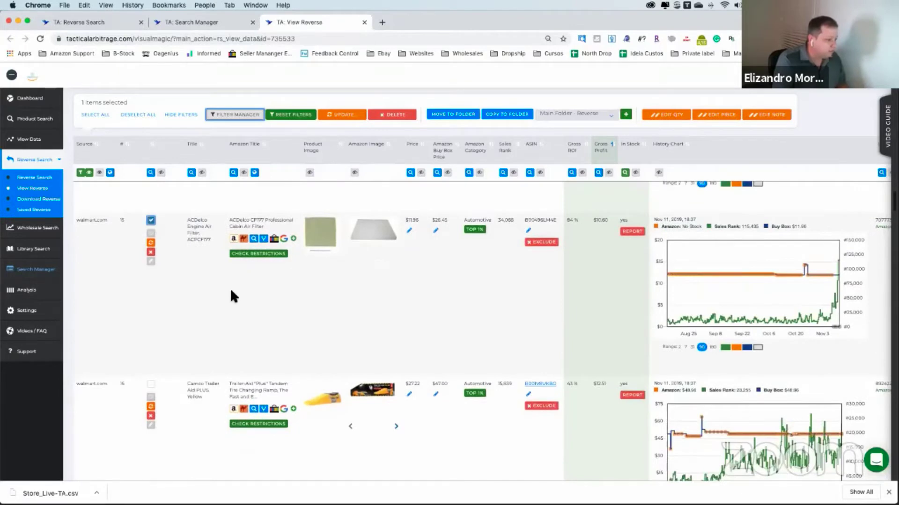
scroll(230, 288, "down", 6)
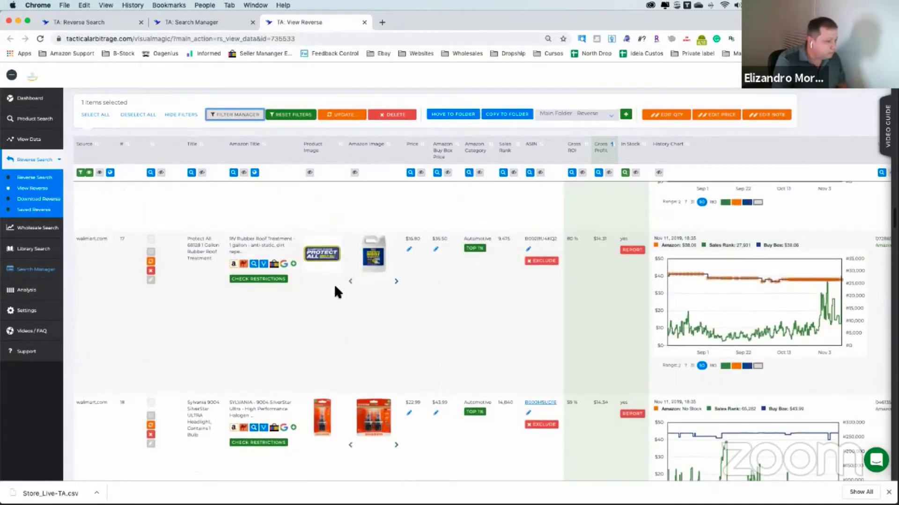
left_click(334, 285)
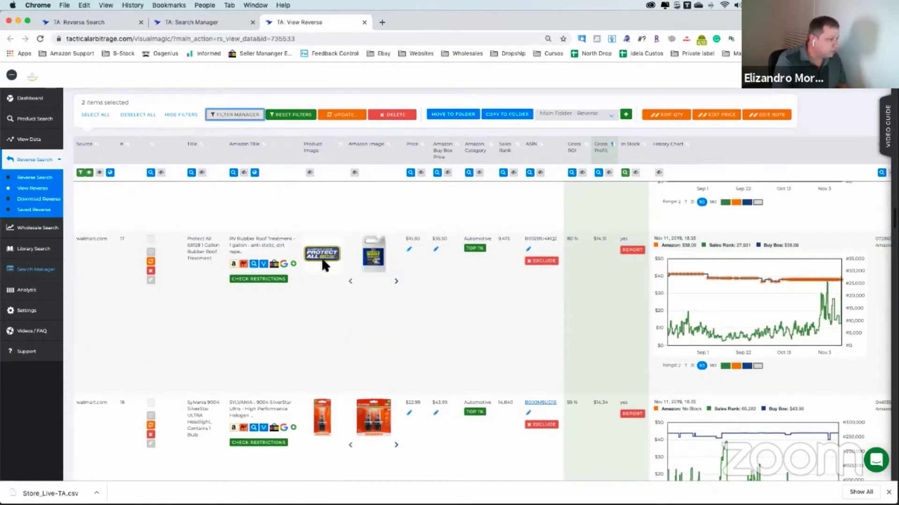
left_click(150, 240)
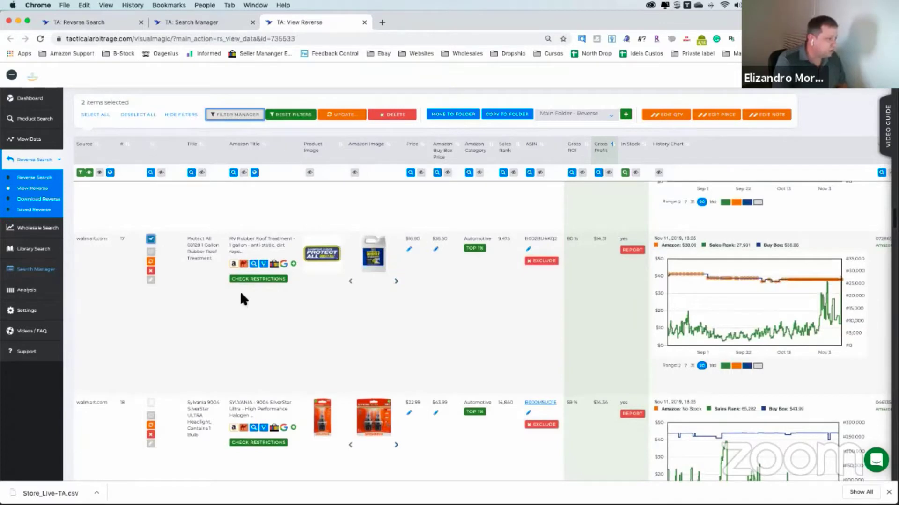
Compare and select the Sylvania 9004 headlight bulb in row 18 and the Rough Country brake lines in row 19
scroll(255, 300, "down", 3)
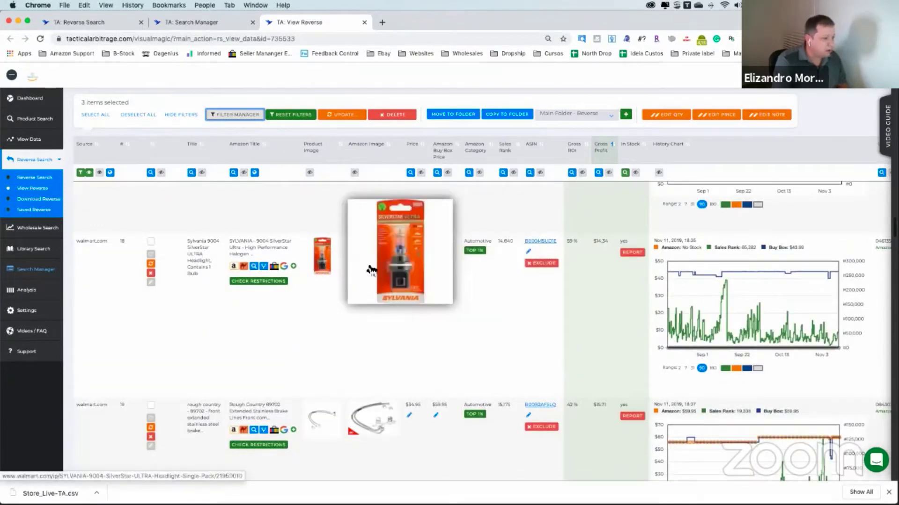
left_click(150, 241)
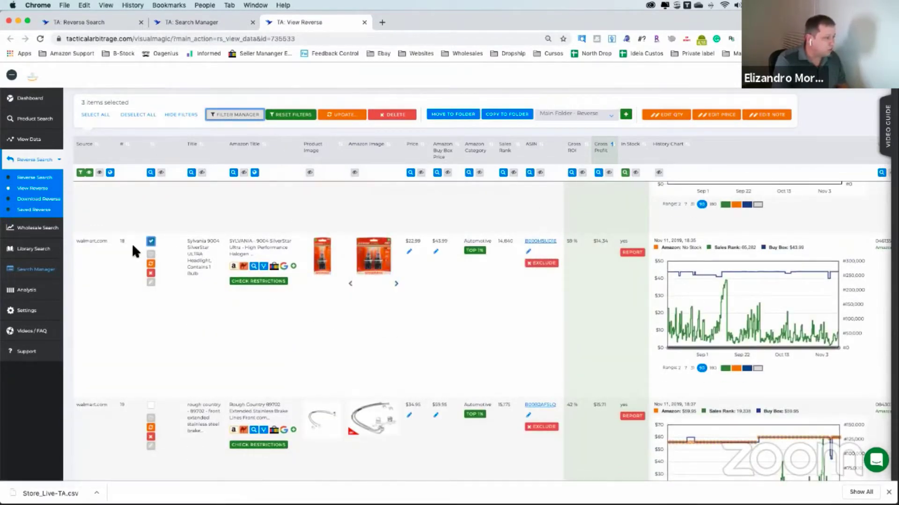
scroll(302, 288, "down", 3)
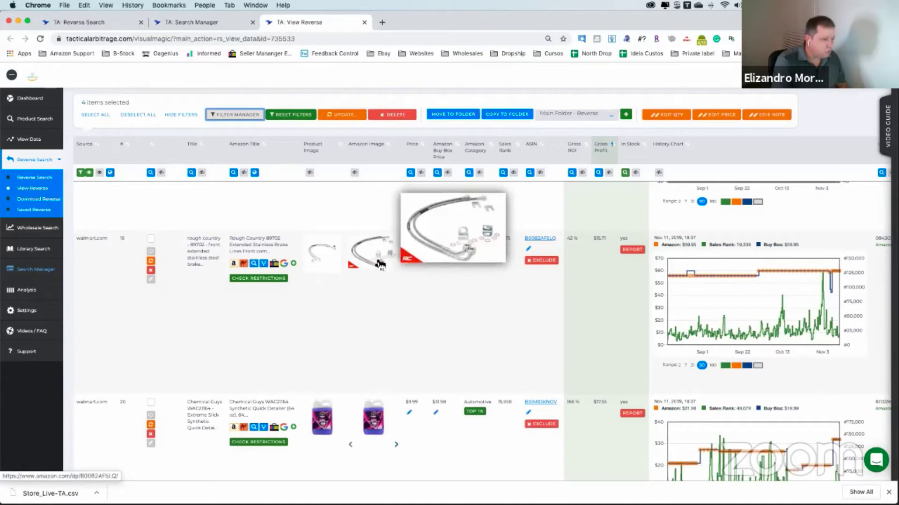
left_click(151, 238)
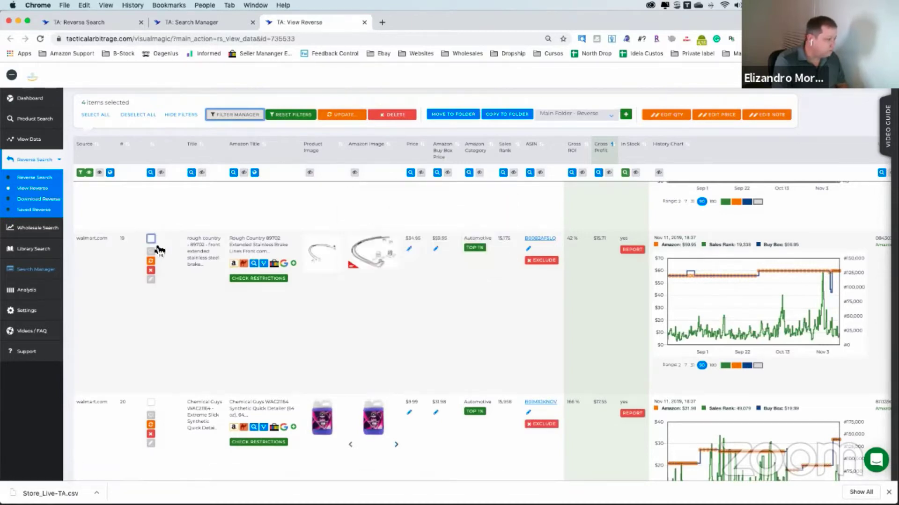
Add the Bosch spark plug wire set in row 22 and the LED headlight kit in row 24 to the selection
scroll(164, 288, "down", 4)
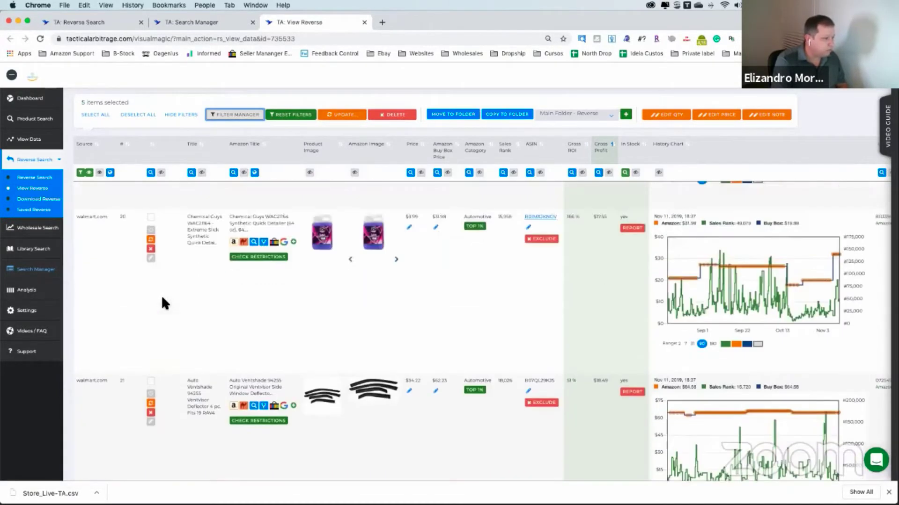
scroll(161, 300, "down", 5)
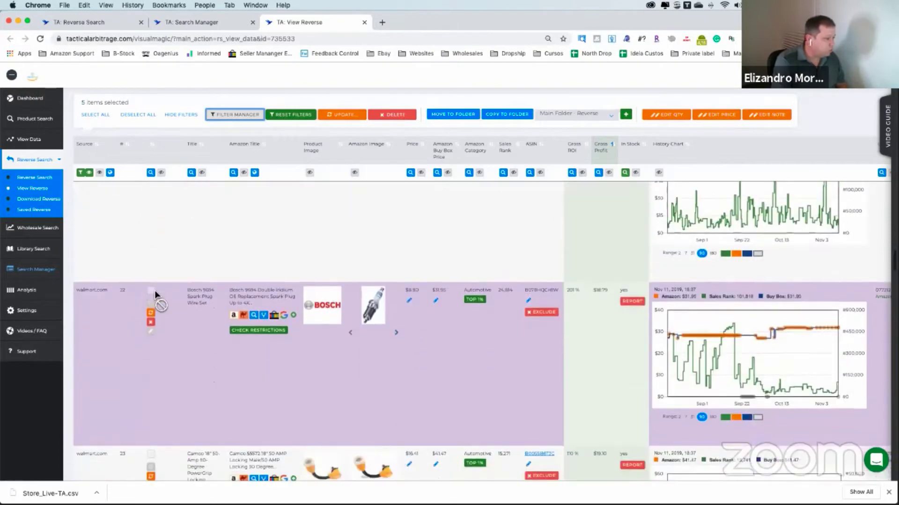
scroll(172, 271, "down", 6)
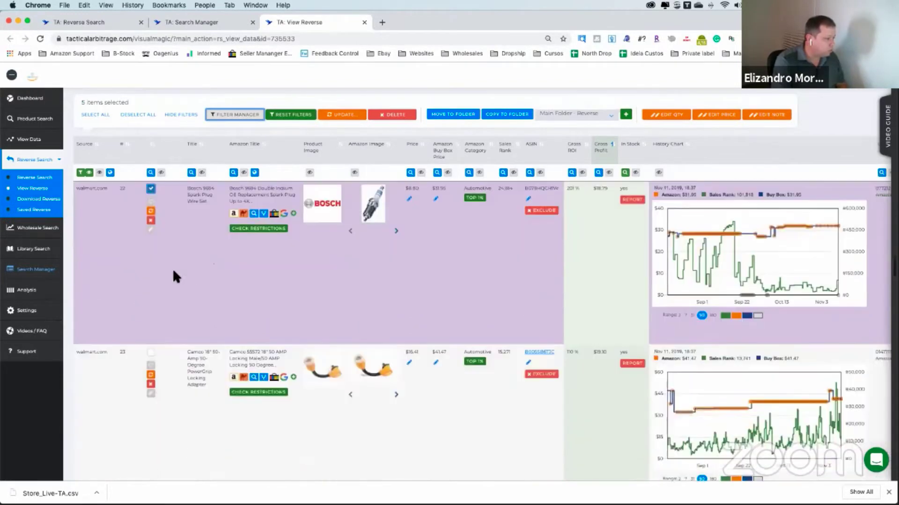
scroll(340, 288, "up", 1)
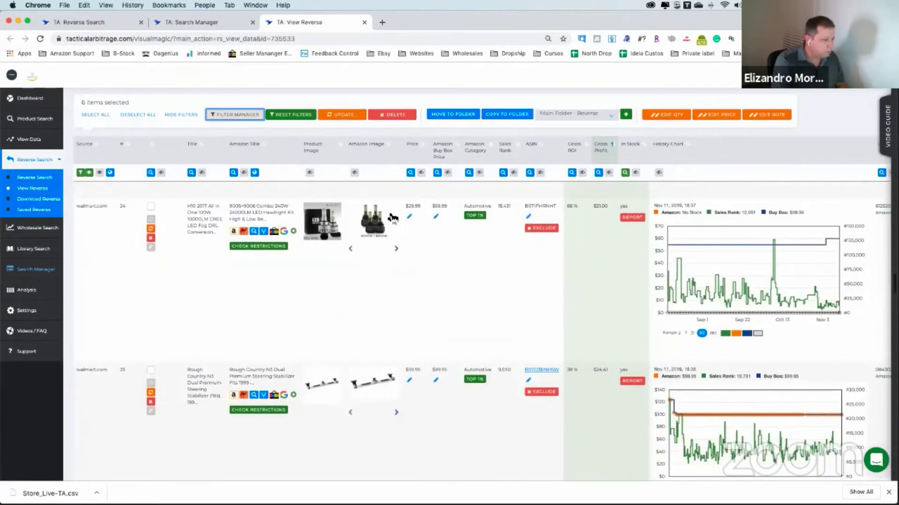
left_click(214, 265)
Add the Royal Purple motor oil in row 27 and the blue Duro Car Cover in row 28 to the selection
scroll(211, 265, "down", 7)
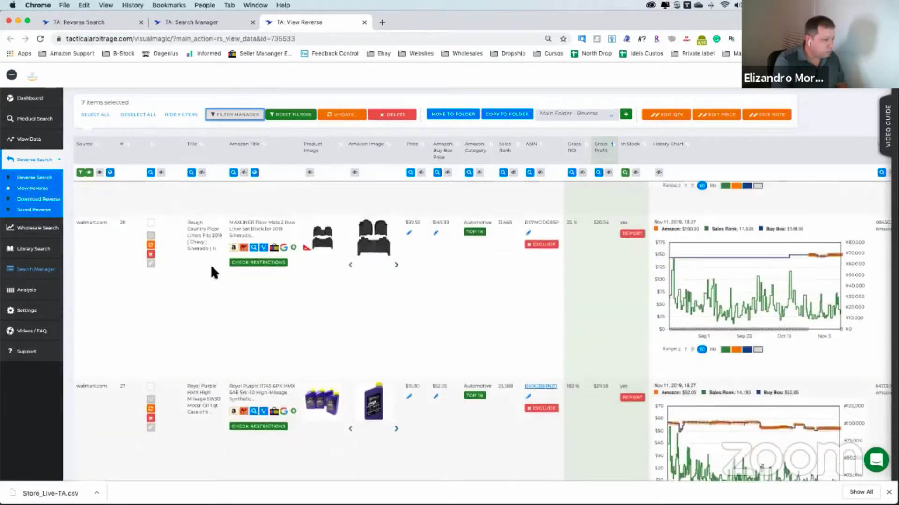
scroll(212, 268, "down", 3)
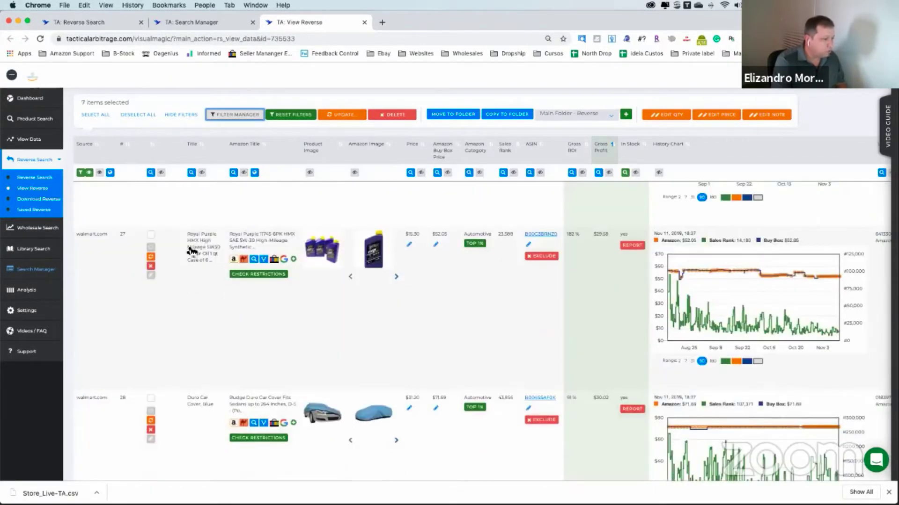
left_click(181, 275)
scroll(181, 275, "down", 2)
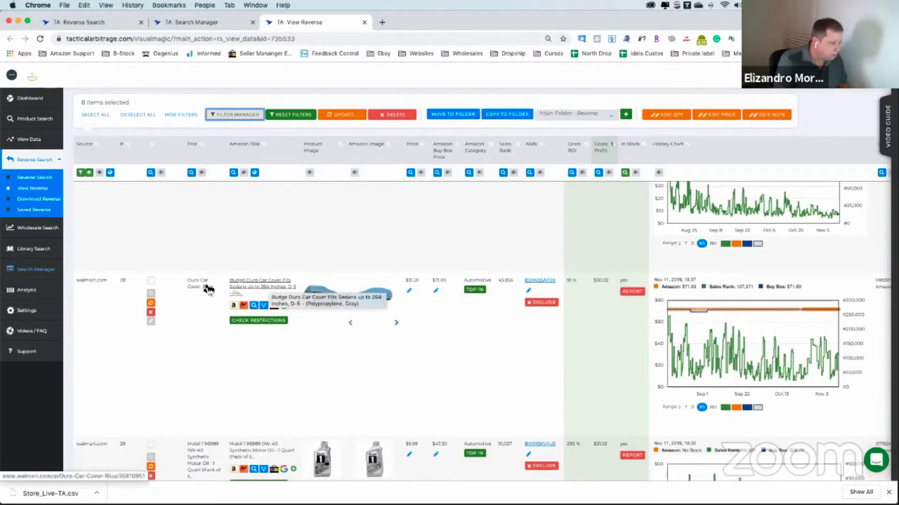
left_click(151, 281)
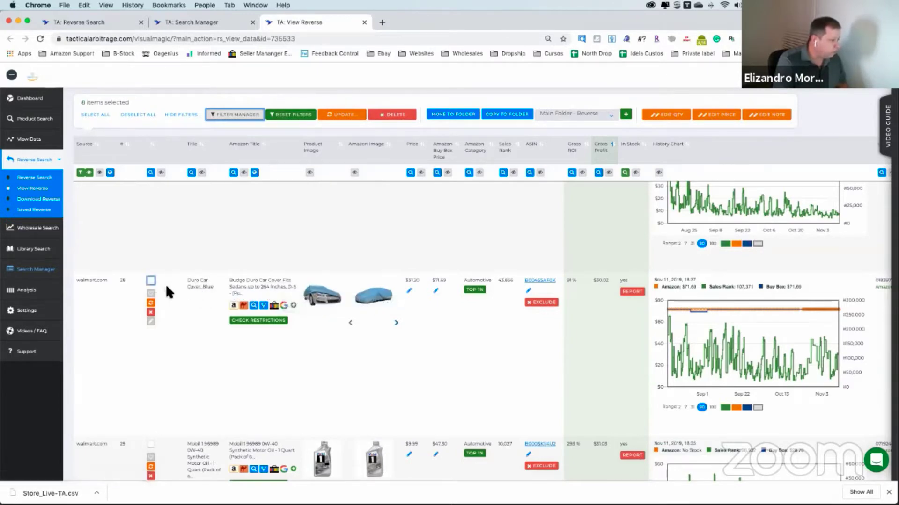
Add the EternaBond sealant tape in row 31 and the Presto pressure regulator kit in row 32 to the selection, and check rows 33 and 34
scroll(165, 282, "down", 8)
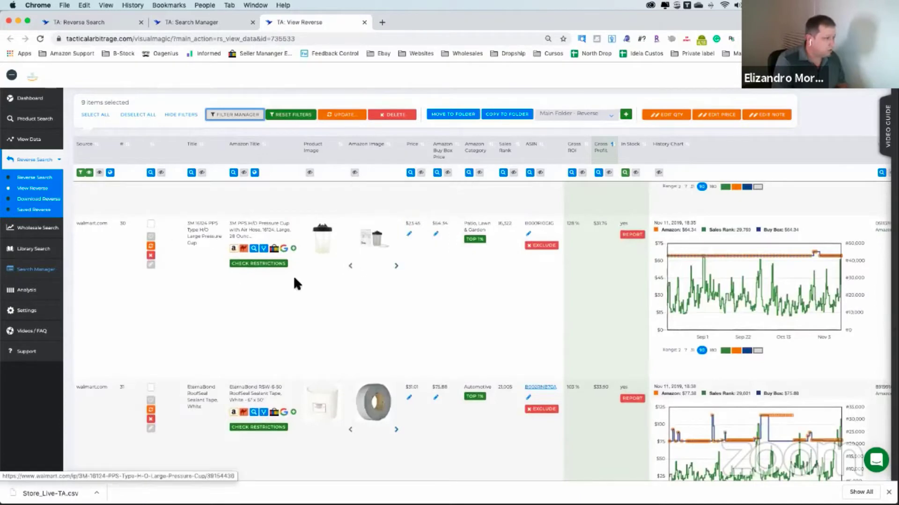
scroll(222, 281, "down", 3)
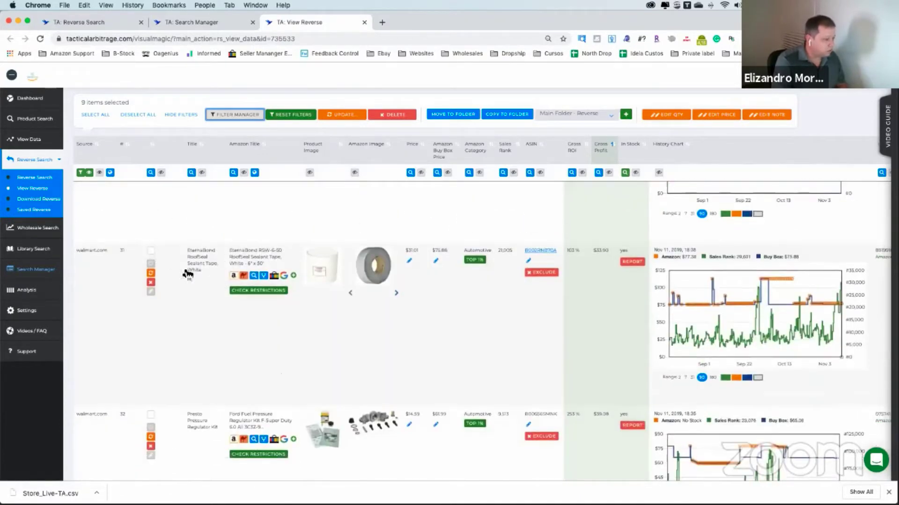
scroll(183, 264, "down", 4)
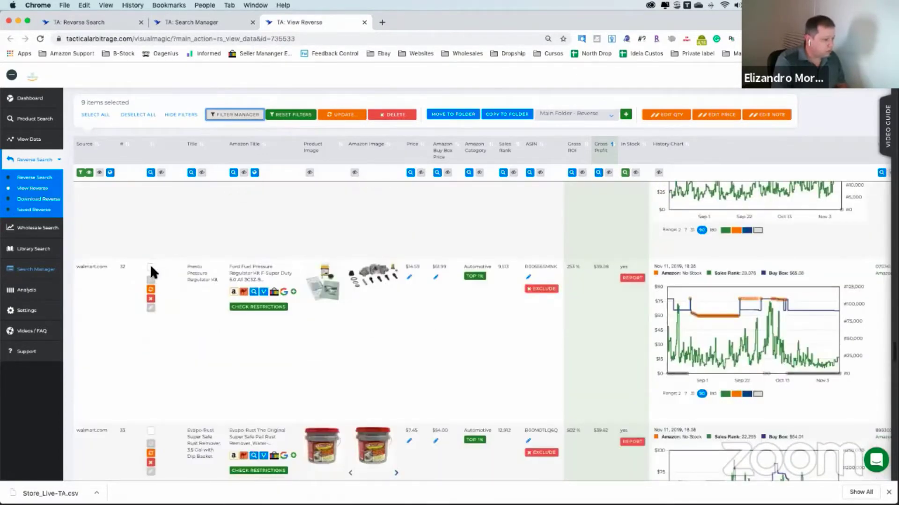
left_click(151, 266)
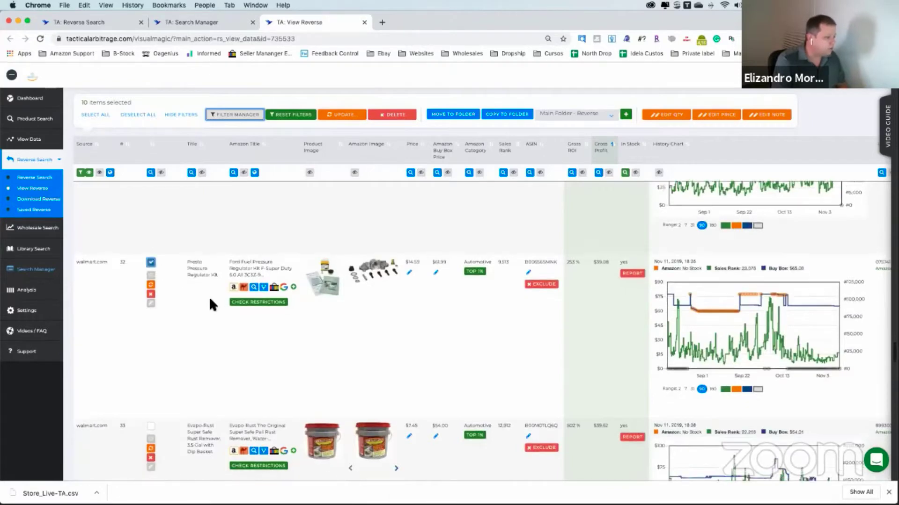
scroll(209, 297, "down", 3)
left_click(176, 278)
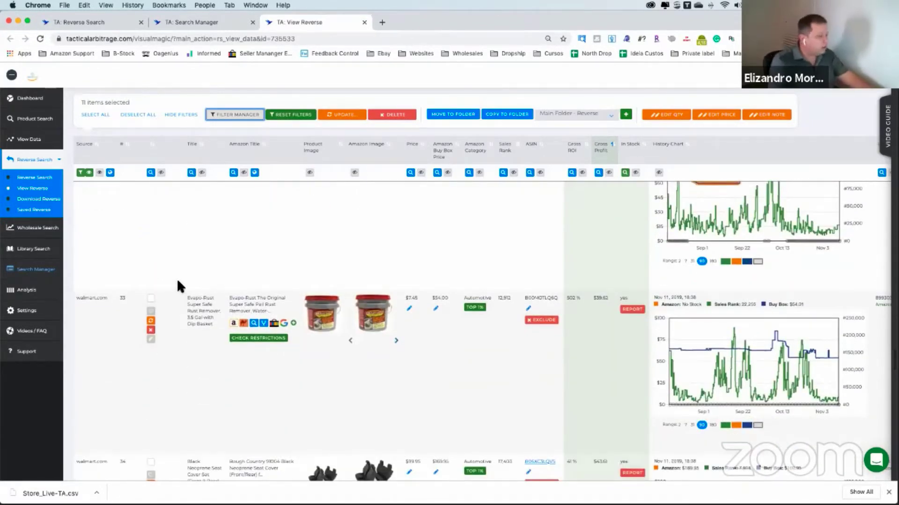
scroll(176, 278, "down", 1)
scroll(183, 279, "down", 5)
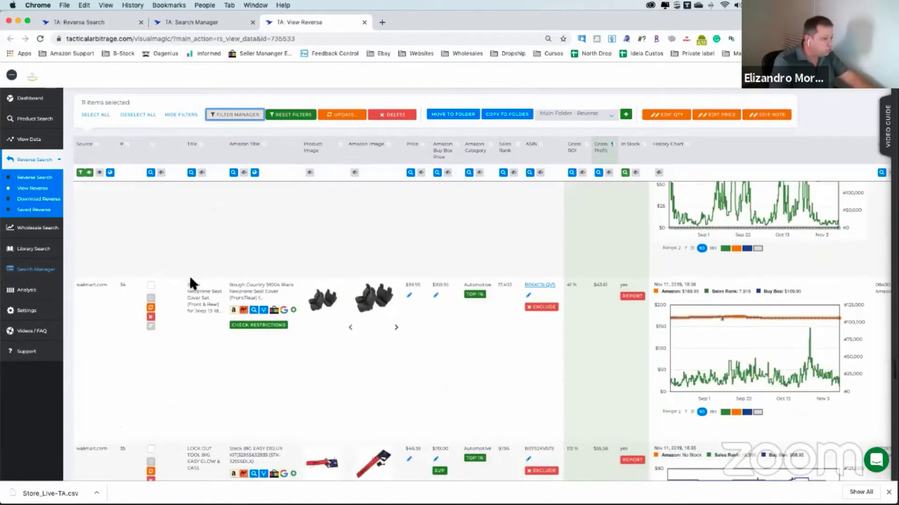
Compare the products in rows 35 to 42, and add the Roadmaster steering stabilizer in row 41 and the K Tool socket in row 42 to the selection
scroll(190, 283, "down", 3)
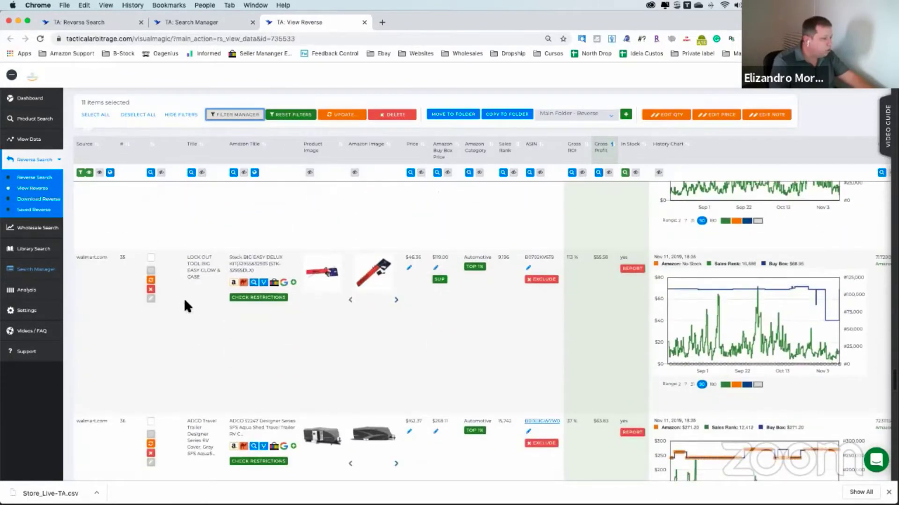
scroll(185, 303, "down", 5)
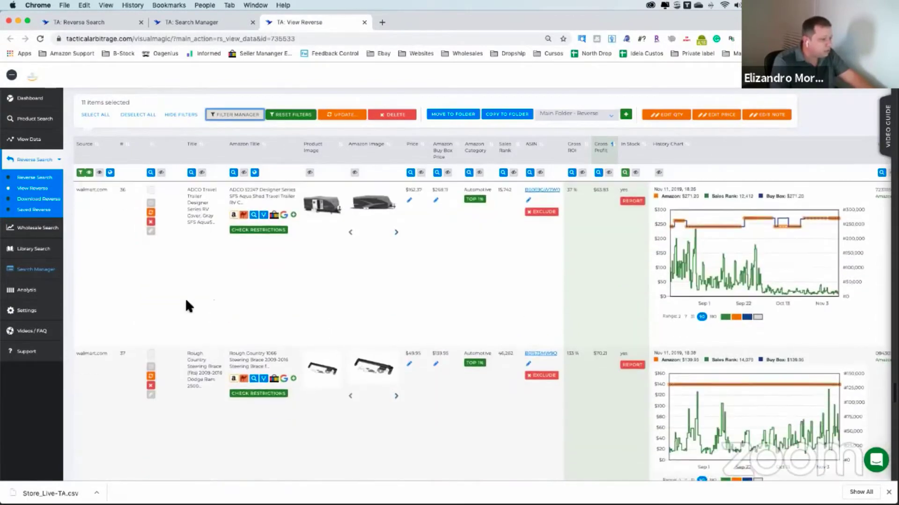
scroll(185, 304, "down", 5)
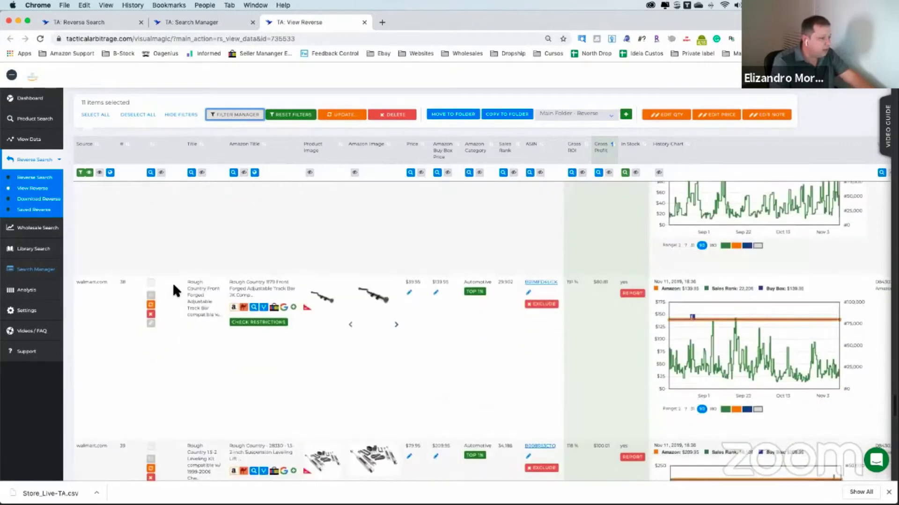
scroll(164, 285, "down", 1)
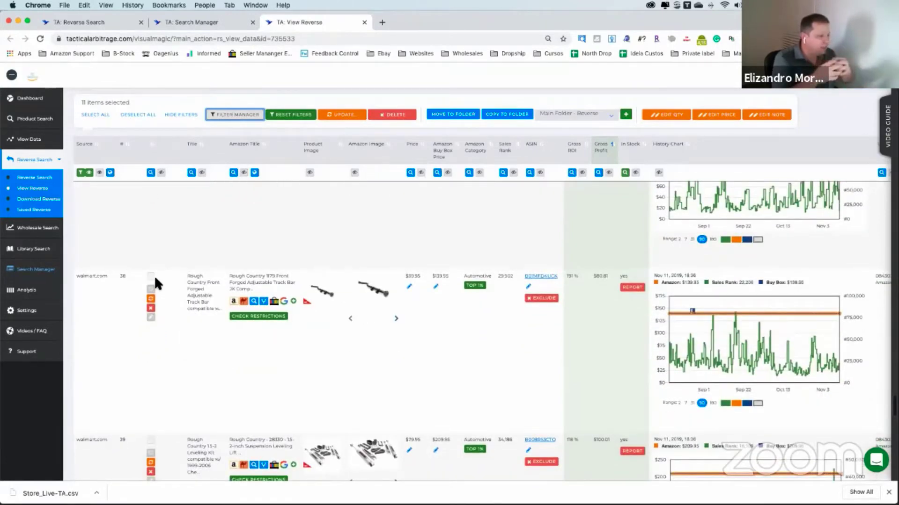
scroll(159, 280, "down", 4)
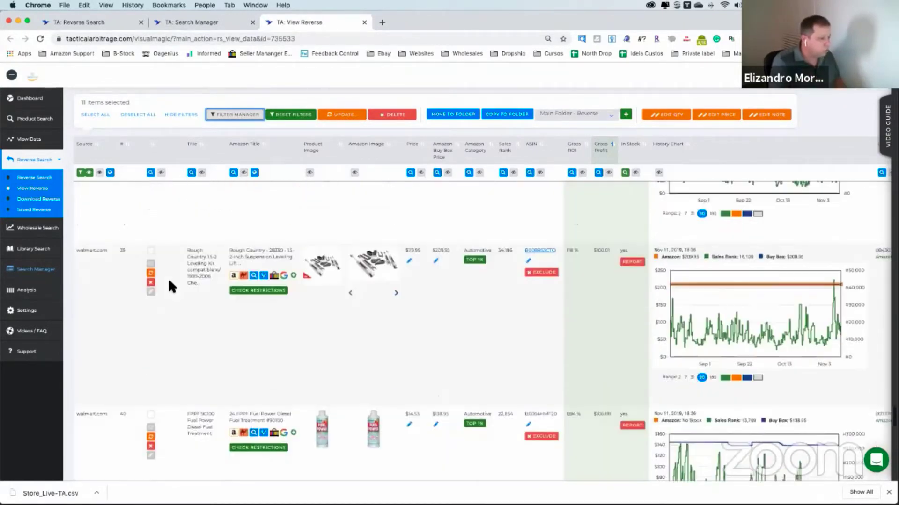
scroll(168, 280, "down", 3)
scroll(207, 278, "down", 3)
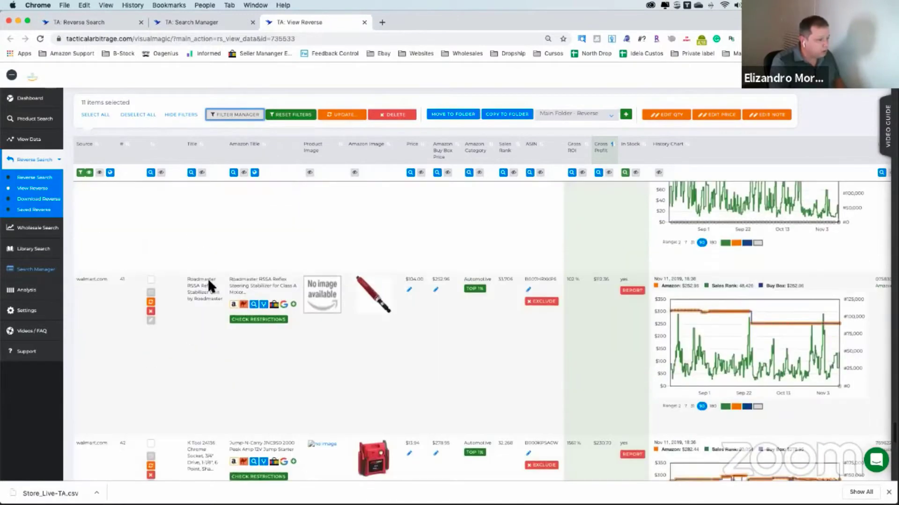
left_click(167, 299)
scroll(168, 298, "down", 3)
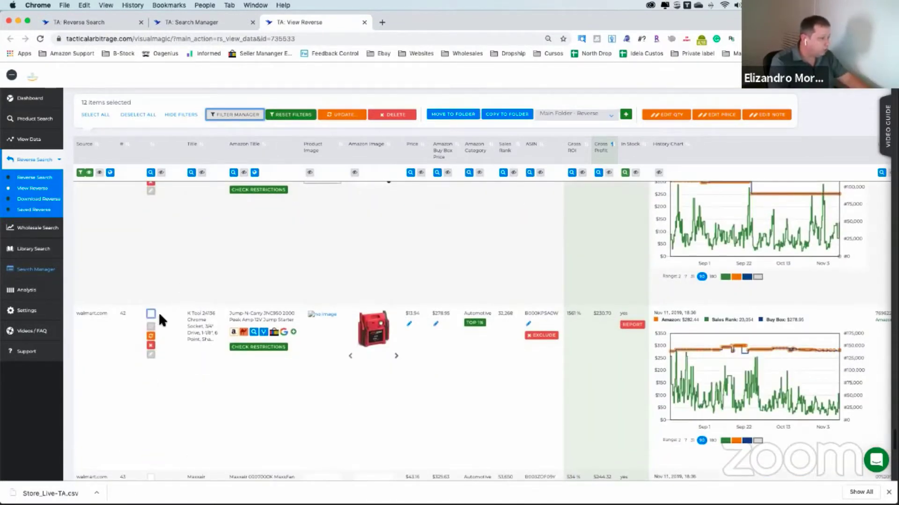
left_click(159, 312)
Check the last products in rows 43 and 44, and delete all the selected mismatched items from the results
scroll(187, 341, "down", 4)
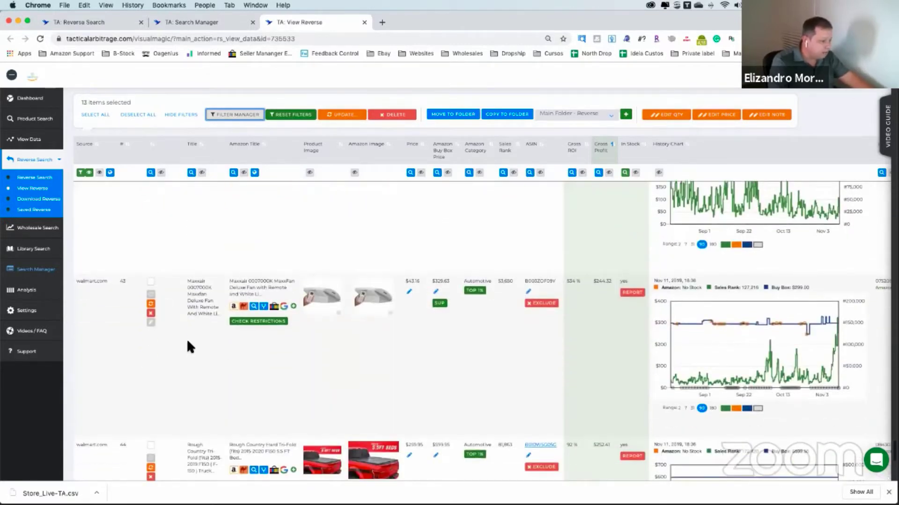
scroll(187, 345, "down", 4)
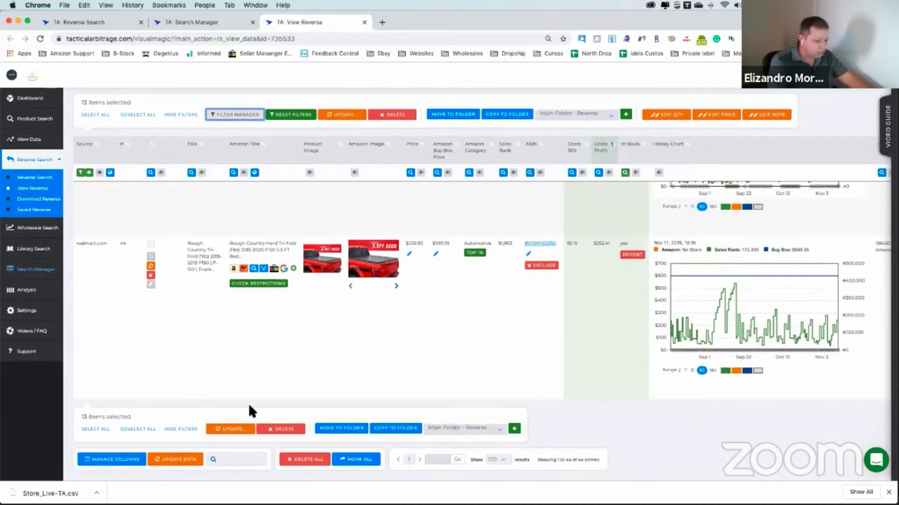
left_click(282, 430)
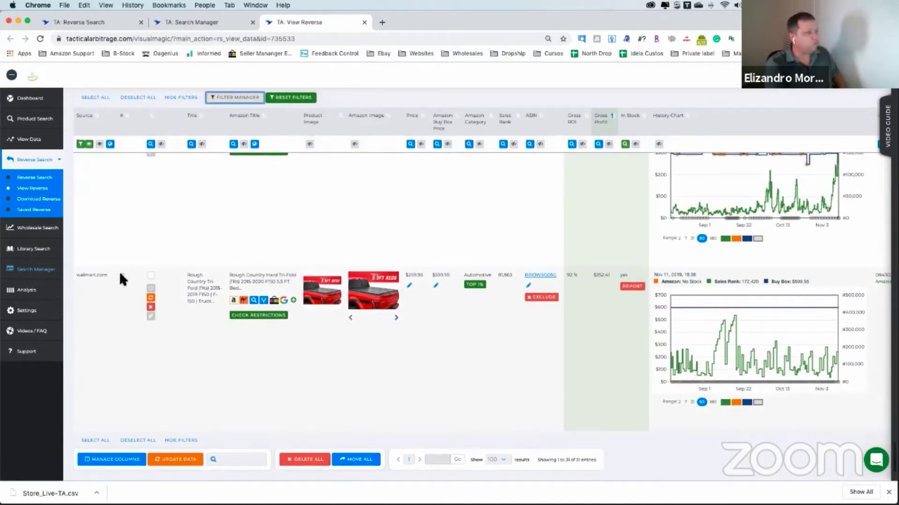
Sort the remaining reverse search results by sales rank, from lowest to highest
scroll(442, 234, "up", 10)
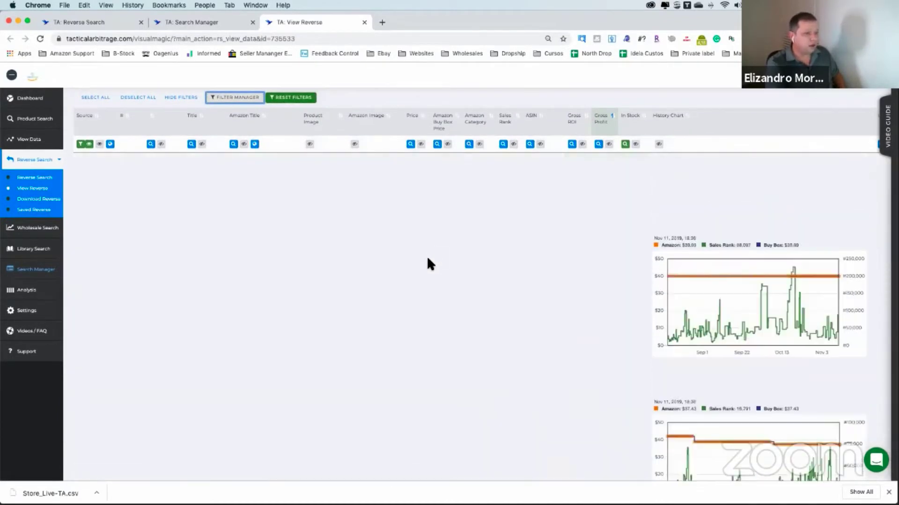
scroll(526, 269, "up", 3)
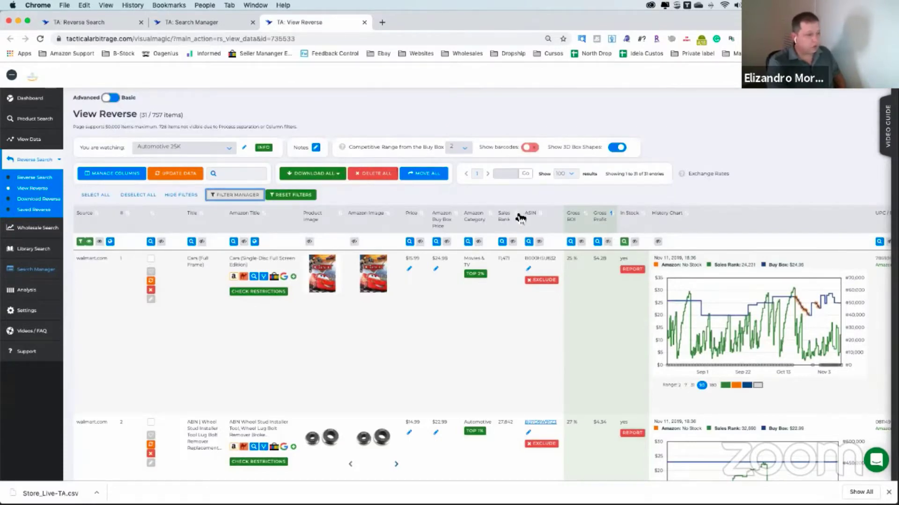
left_click(519, 216)
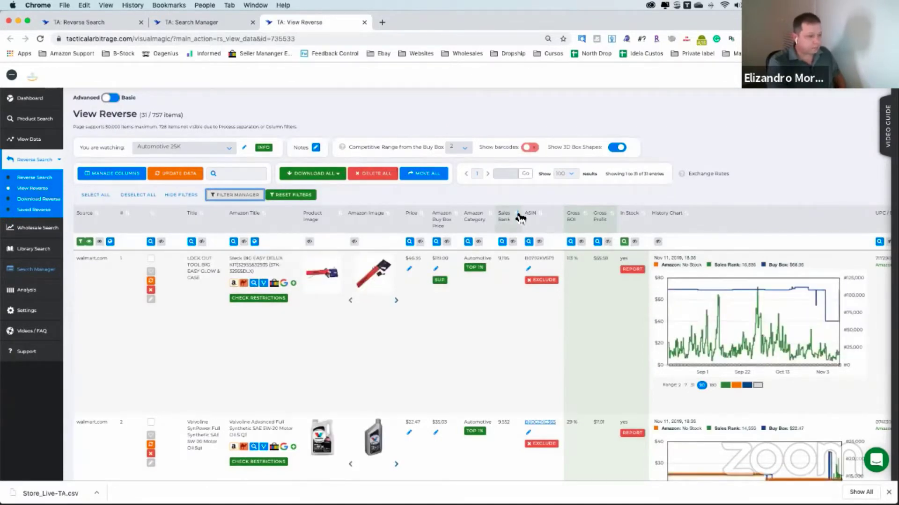
left_click(519, 216)
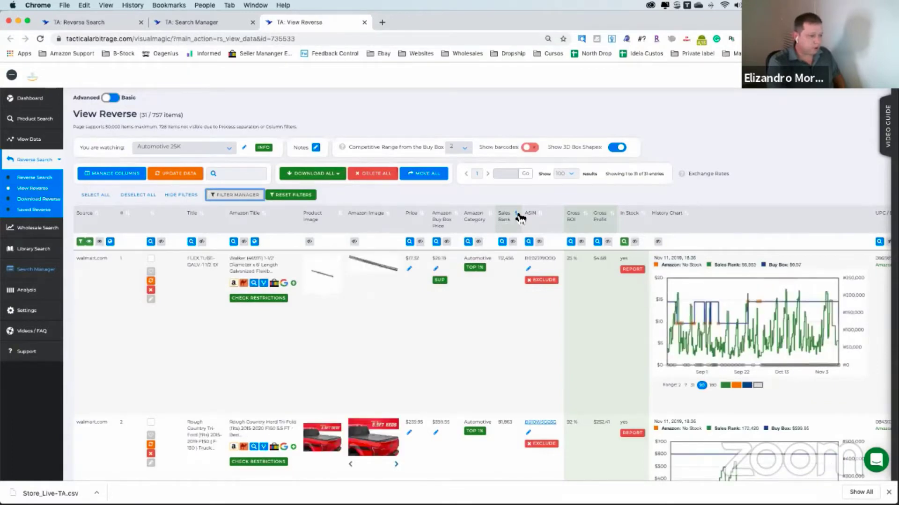
left_click(519, 216)
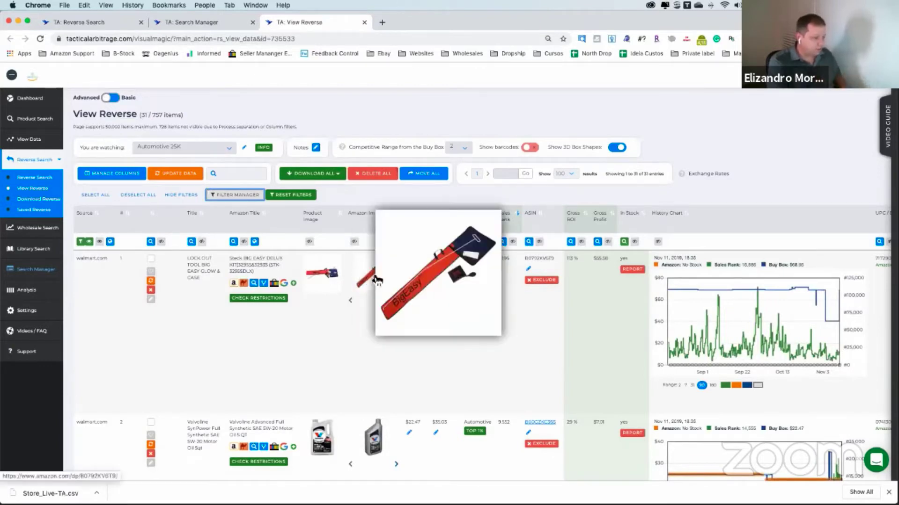
Compare the images of the Big Easy lockout tool in row 1 and open its Walmart and Amazon pages
mouse_move(326, 280)
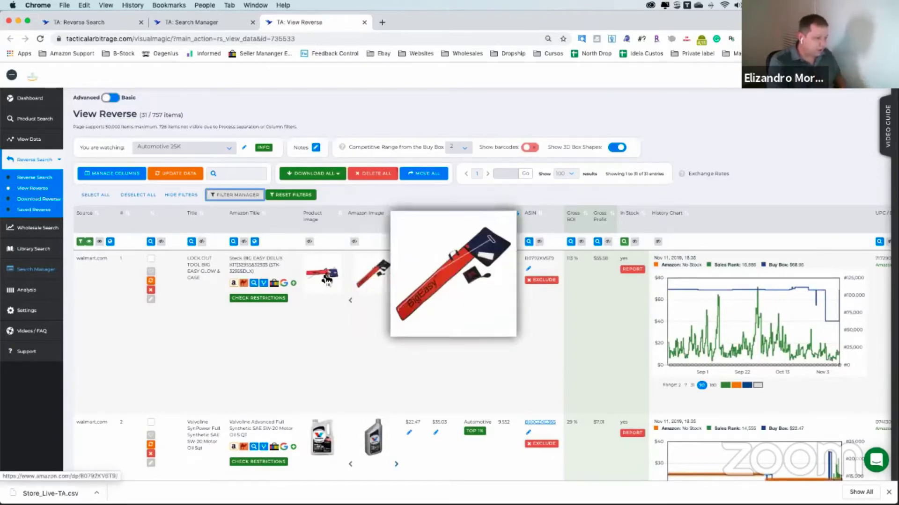
left_click(264, 284)
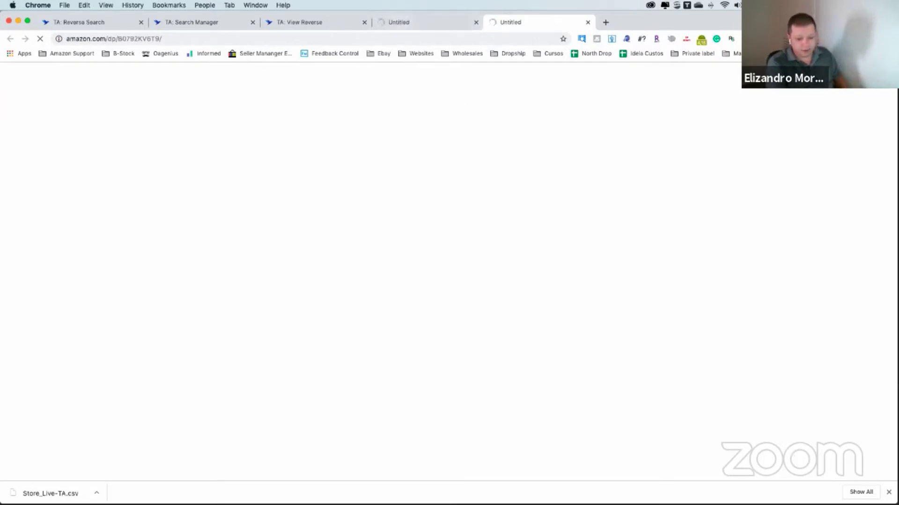
left_click(888, 493)
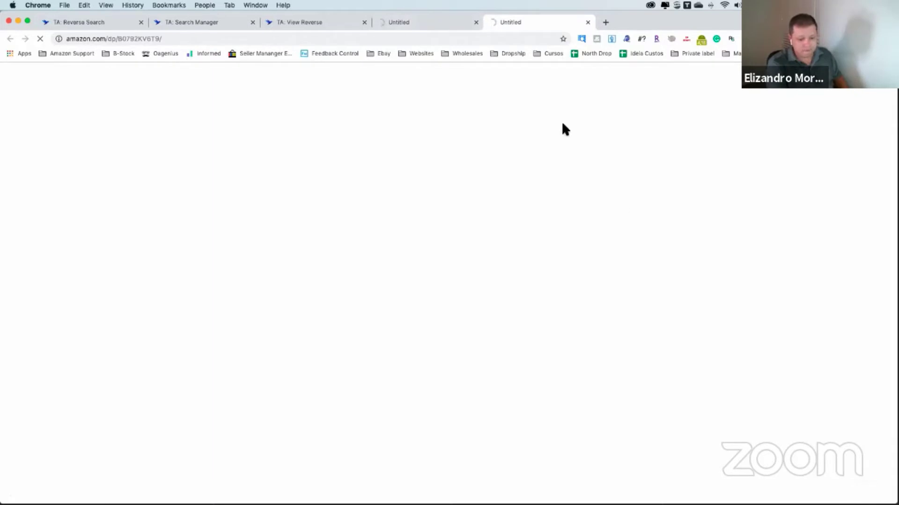
left_click(419, 20)
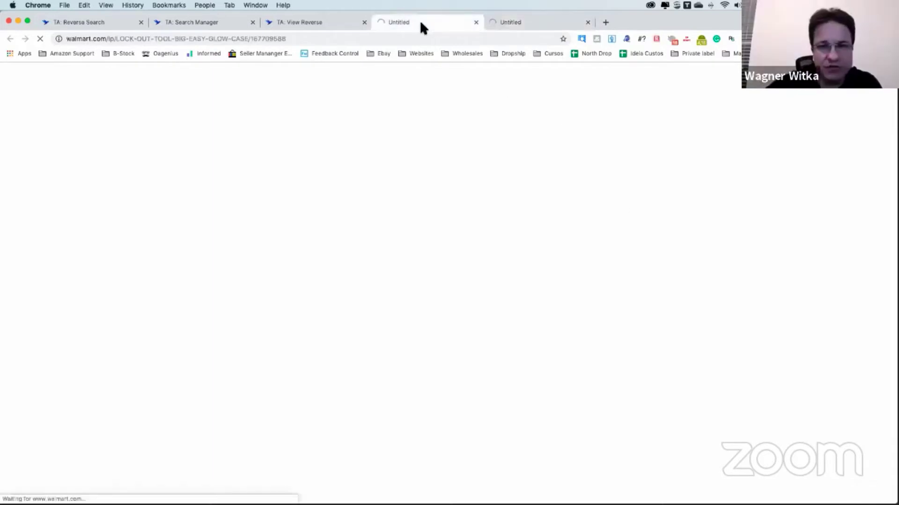
left_click(524, 24)
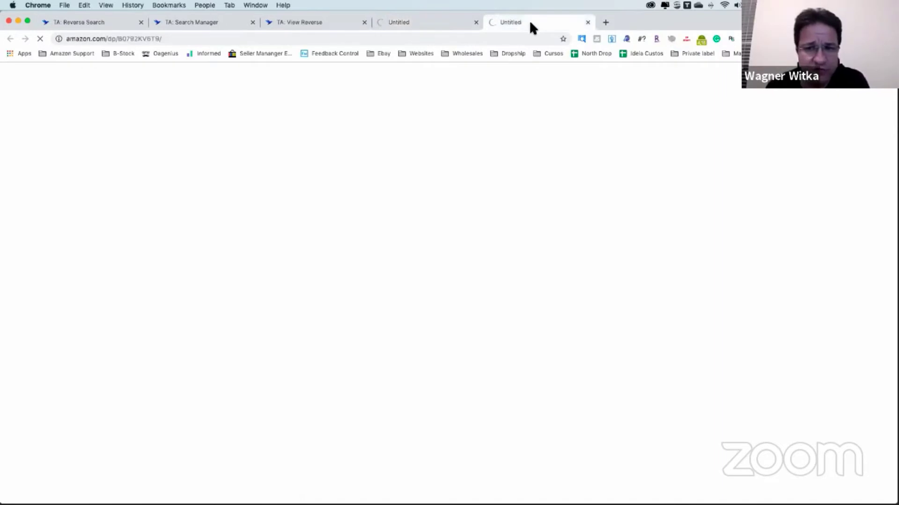
left_click(420, 23)
left_click(528, 22)
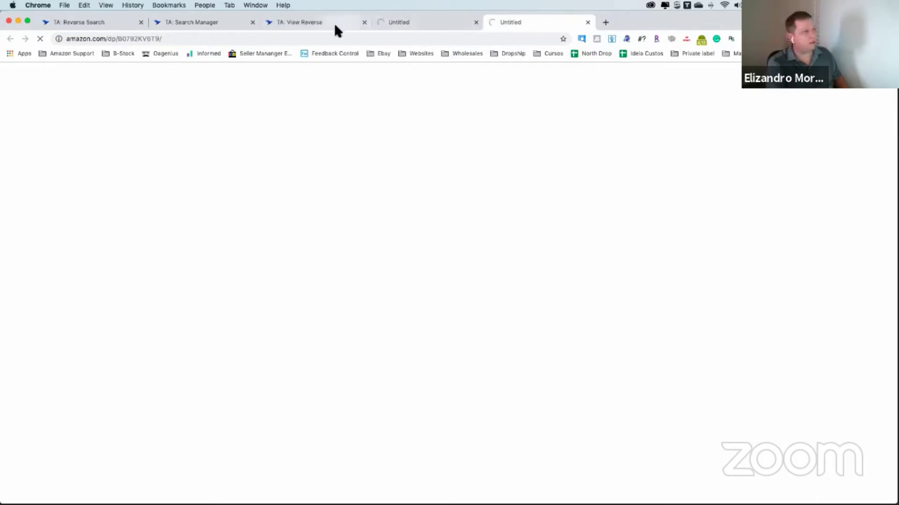
Check the addresses of the lockout tool's Amazon and Walmart pages, and close both pages
left_click(313, 38)
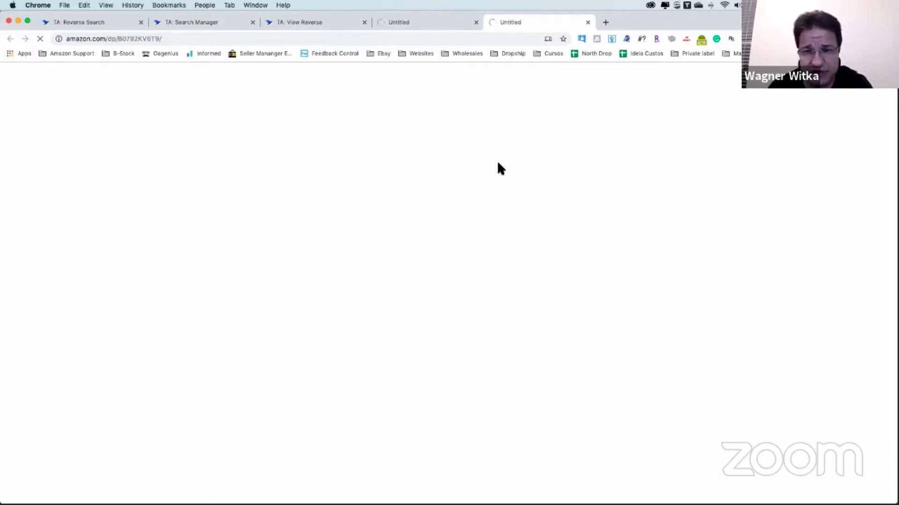
left_click(411, 22)
left_click(349, 38)
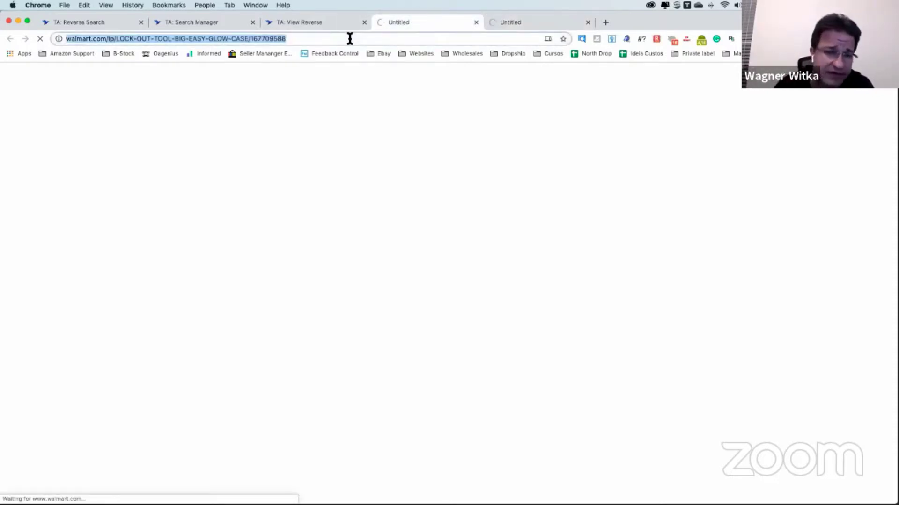
left_click(349, 39)
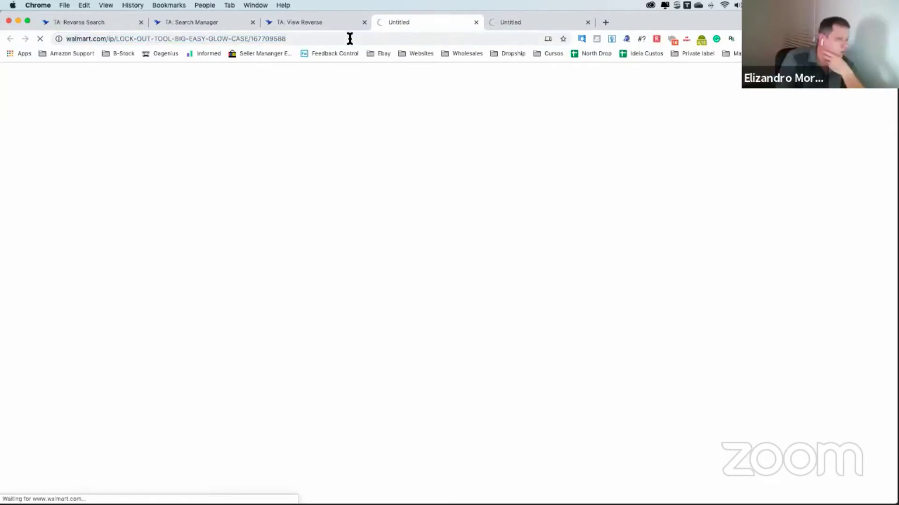
left_click(475, 22)
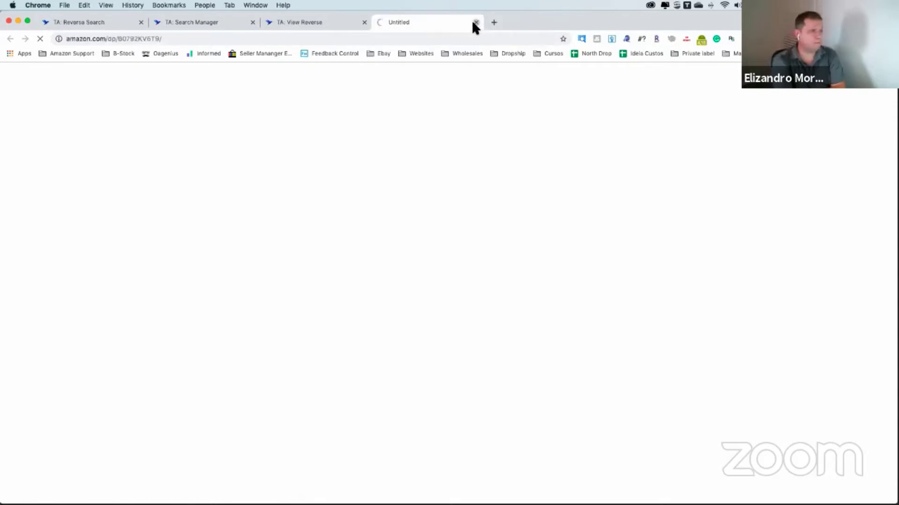
left_click(473, 22)
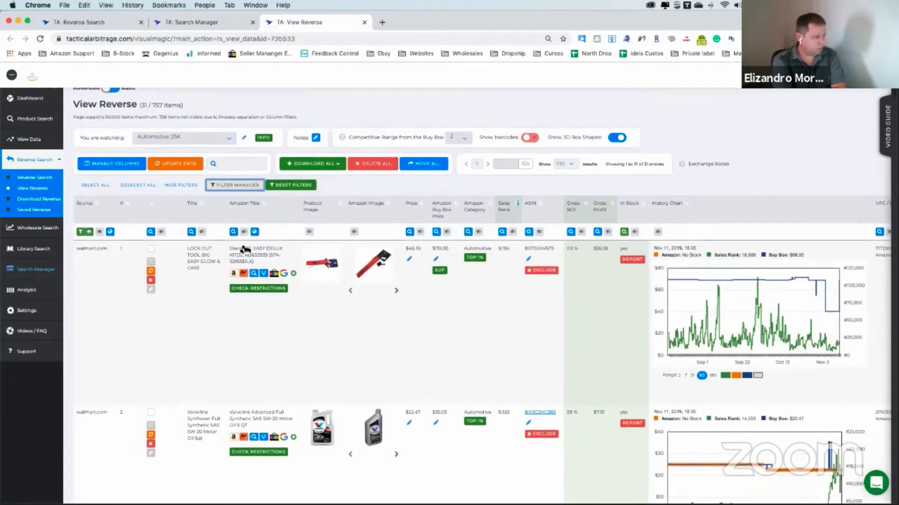
Try again to view the lockout tool's Walmart and Amazon pages, checking the Wi-Fi connection before closing them
left_click(265, 278)
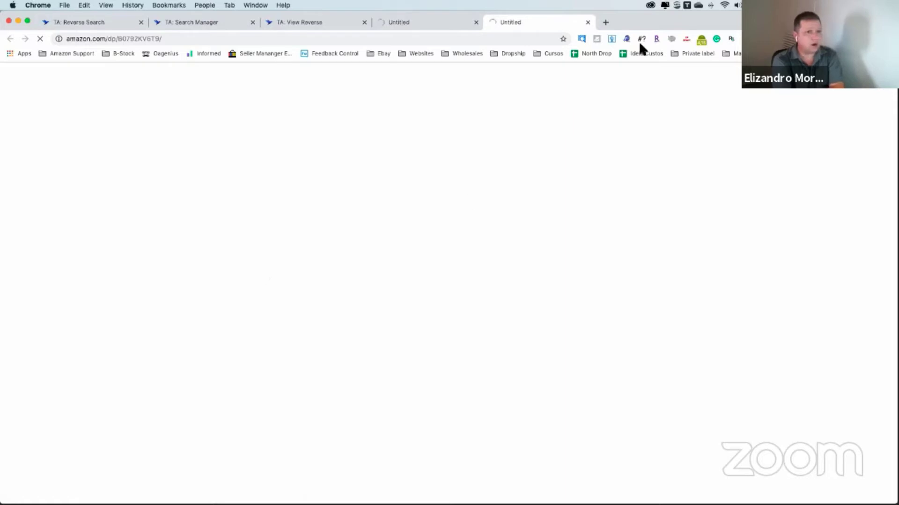
left_click(725, 6)
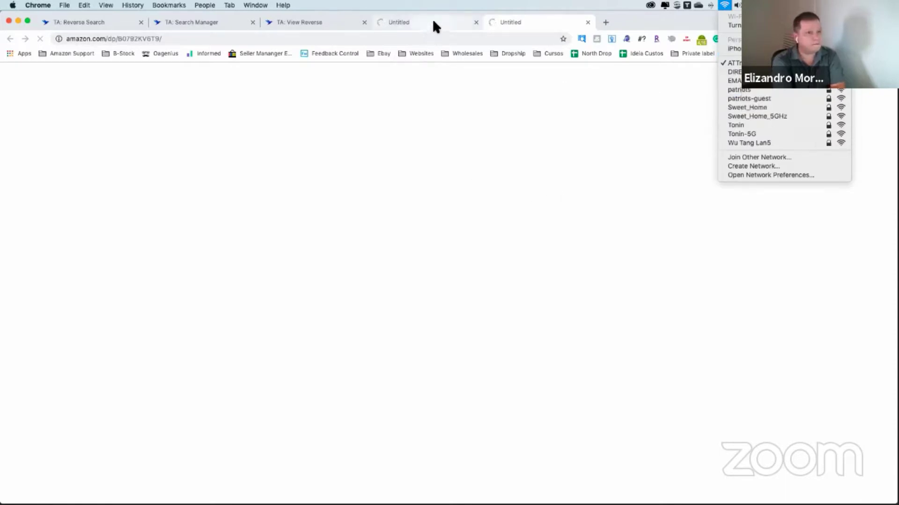
left_click(517, 20)
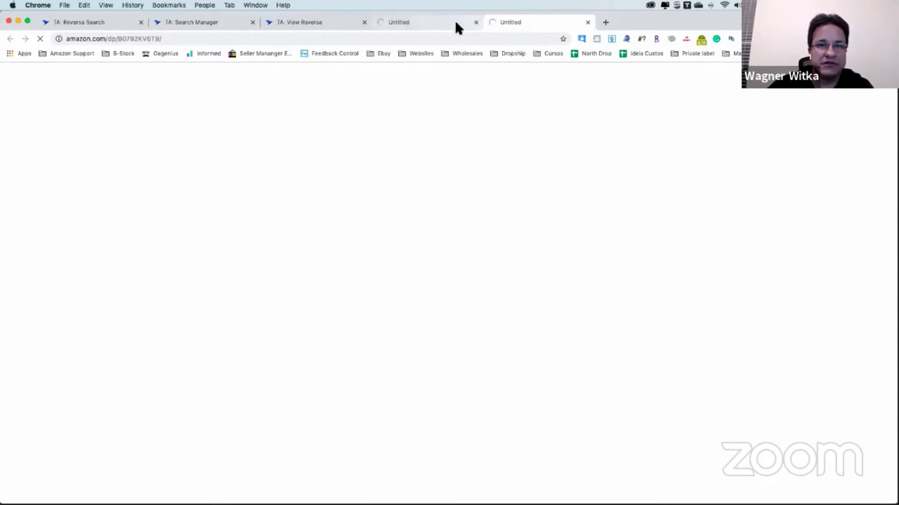
left_click(285, 40)
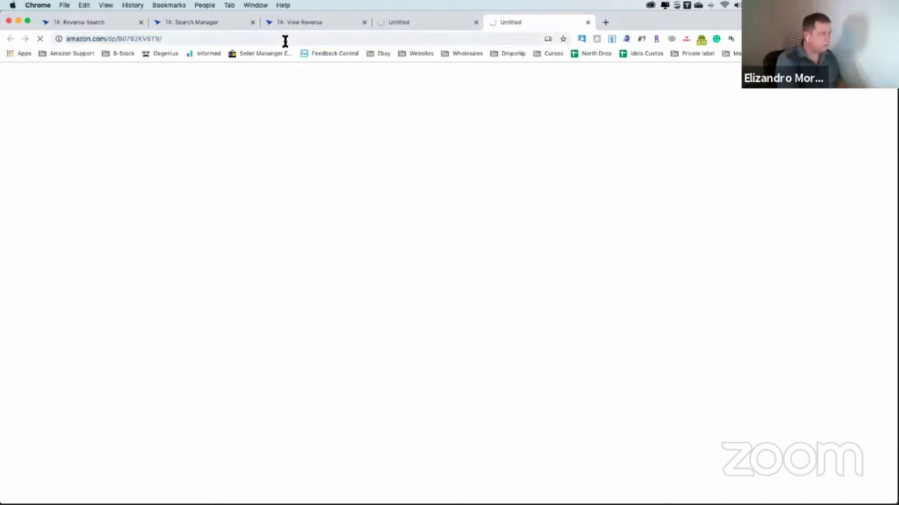
left_click(588, 22)
left_click(476, 22)
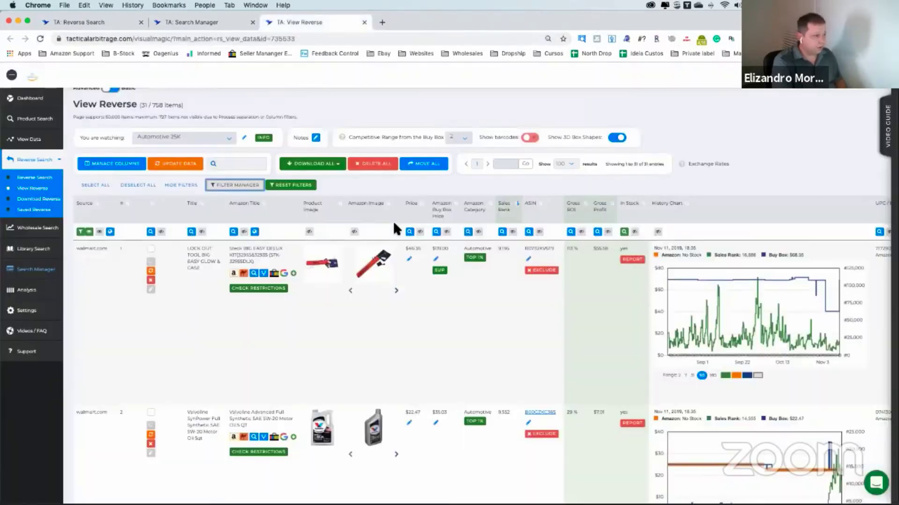
Open the Walmart and Amazon pages of the Valvoline 5W-20 motor oil in row 2 and check the Wi-Fi connection
scroll(392, 221, "down", 5)
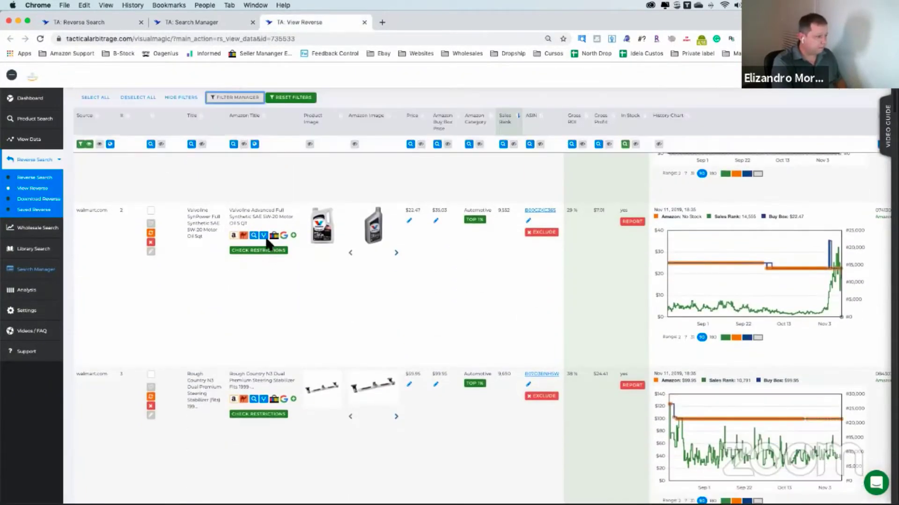
left_click(264, 237)
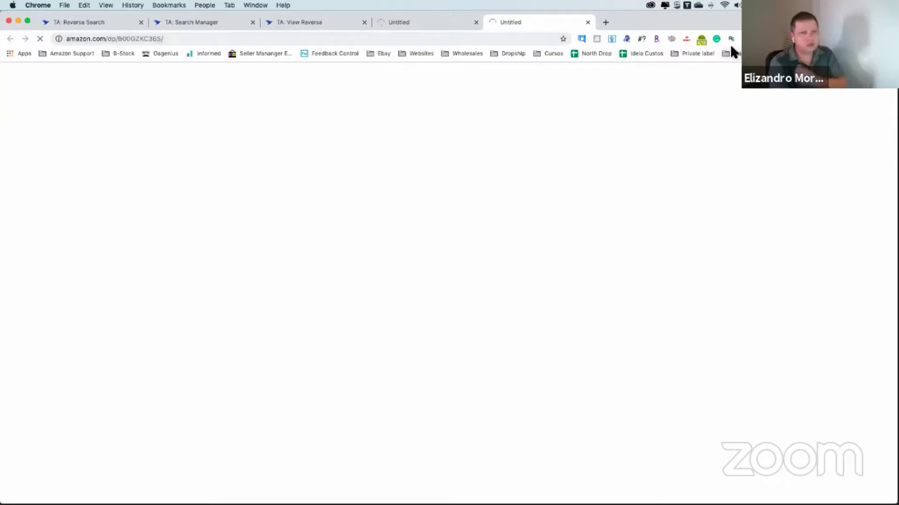
left_click(725, 6)
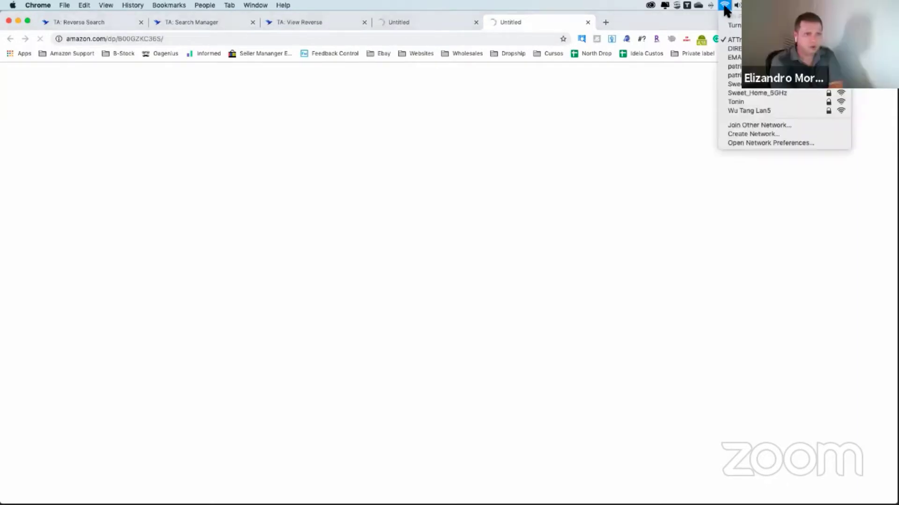
left_click(678, 161)
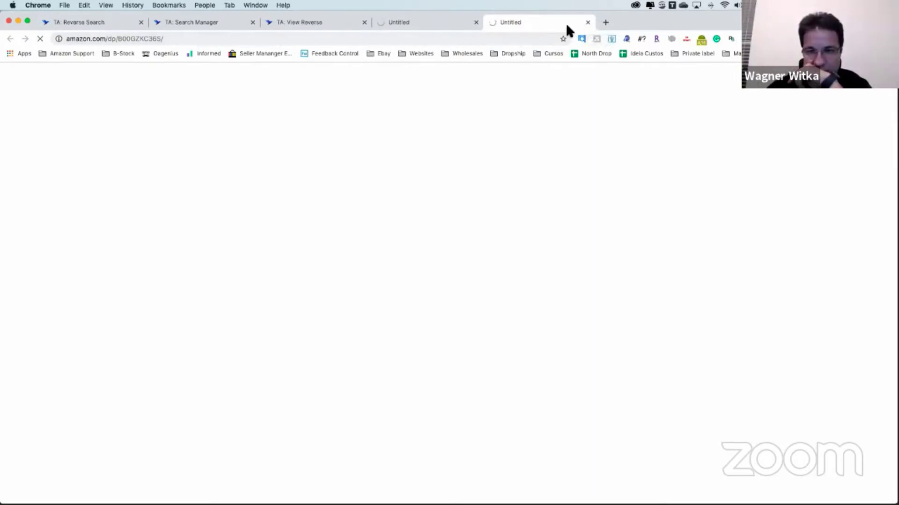
Check the Wi-Fi connection and whether the motor oil's Amazon and Walmart pages and the reverse search results load
left_click(724, 5)
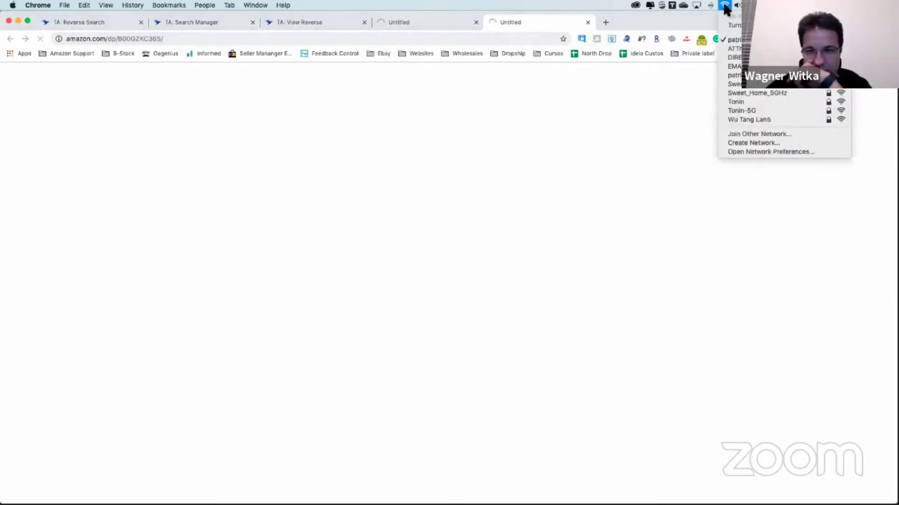
left_click(724, 5)
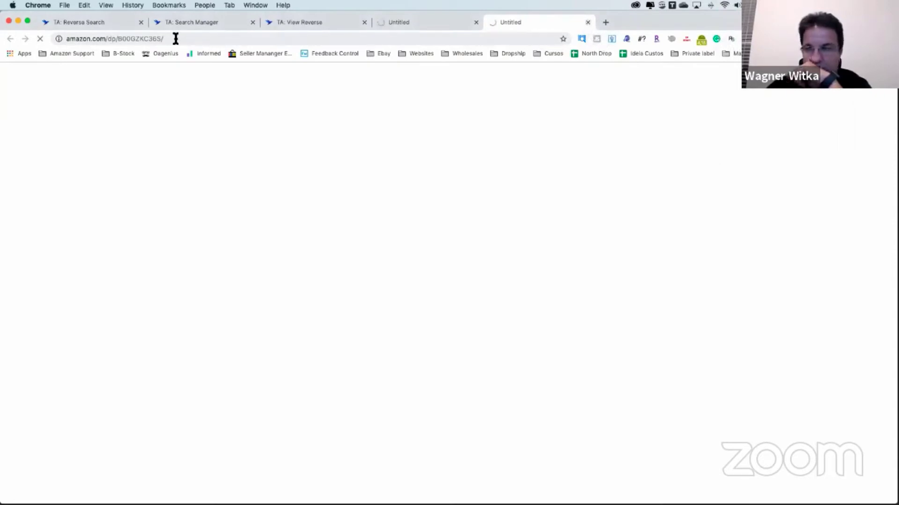
left_click(416, 21)
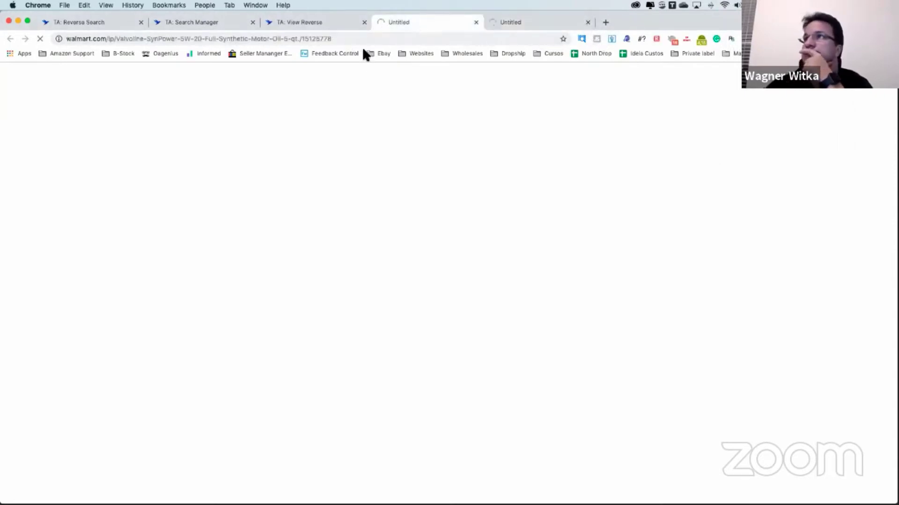
left_click(307, 23)
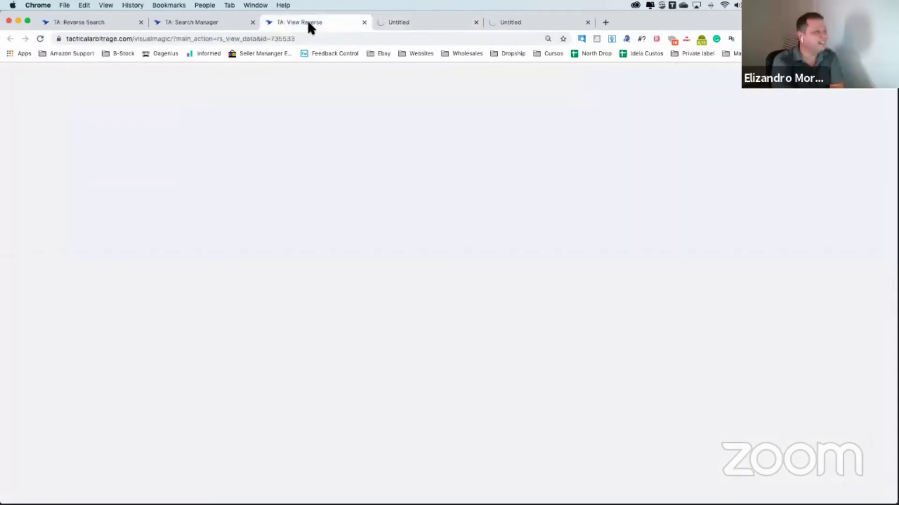
left_click(429, 23)
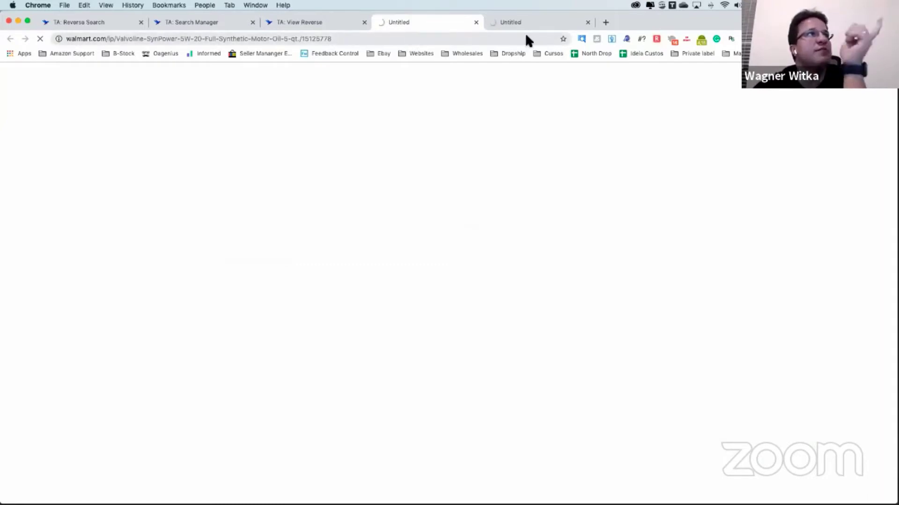
Copy the Valvoline motor oil's Walmart address, test it in Chrome Canary, and close that window
left_click(394, 41)
key("super+c")
mouse_move(162, 496)
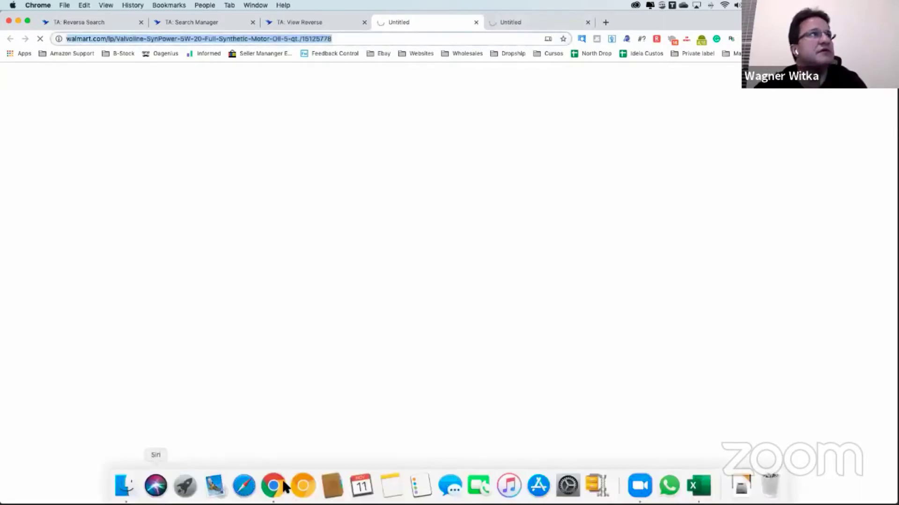
left_click(303, 492)
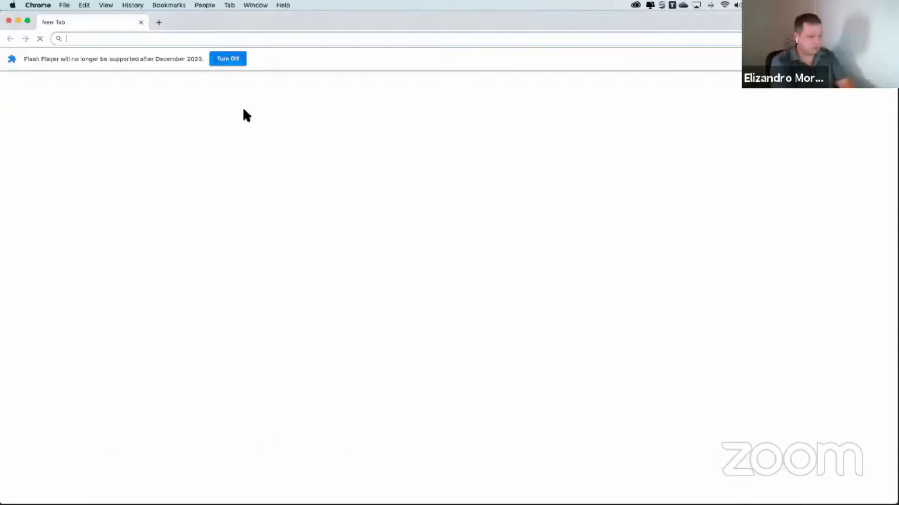
key("super+v")
key("Return")
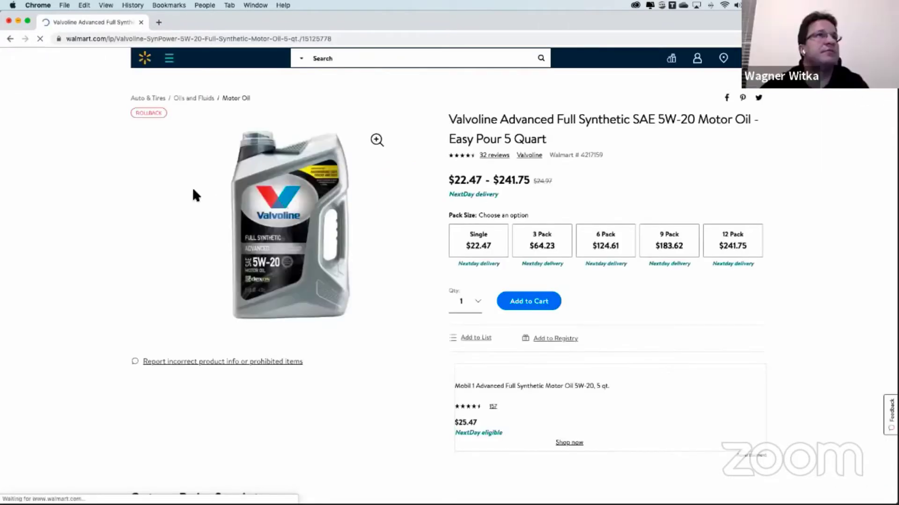
left_click(9, 22)
Try to reload the Valvoline motor oil's Walmart page in the original Chrome window
left_click(344, 39)
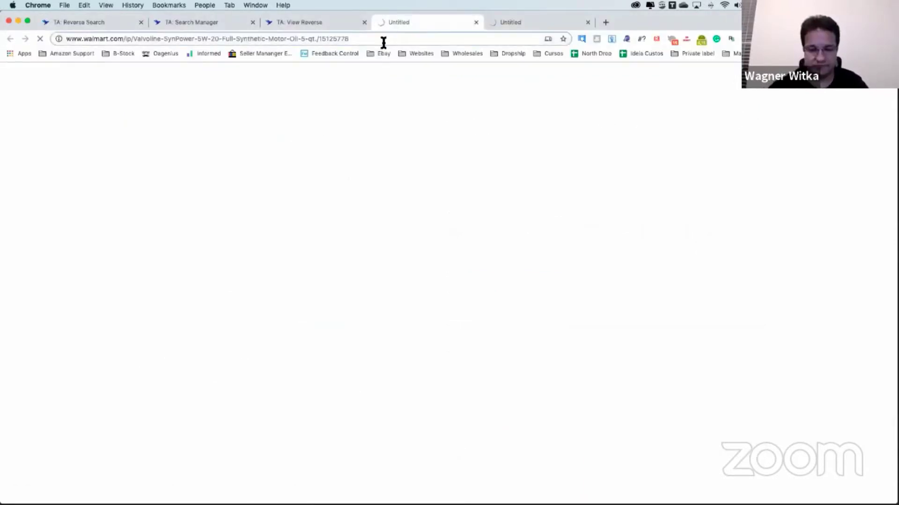
key("Return")
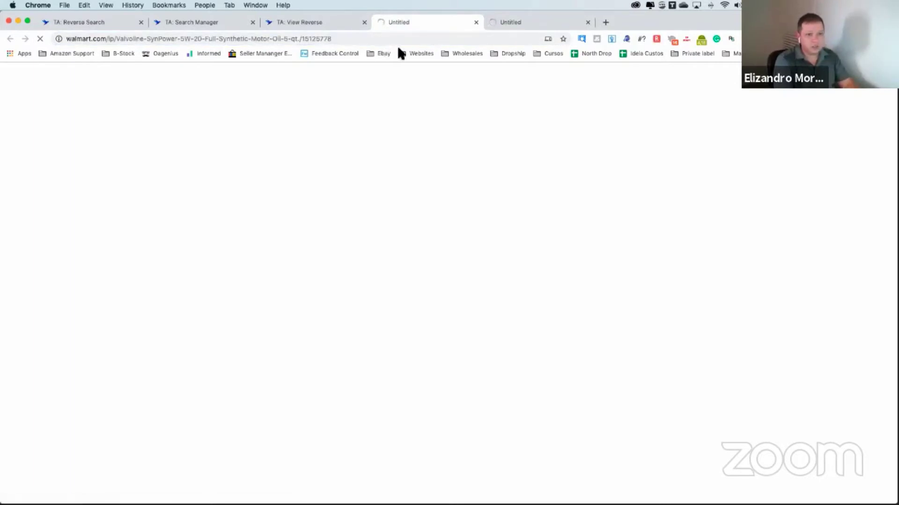
left_click(353, 41)
key("Return")
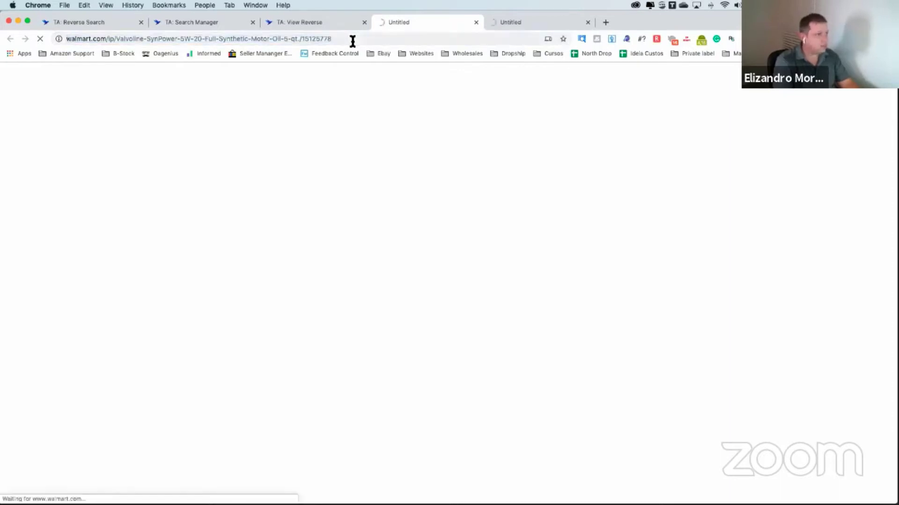
left_click(539, 29)
left_click(441, 22)
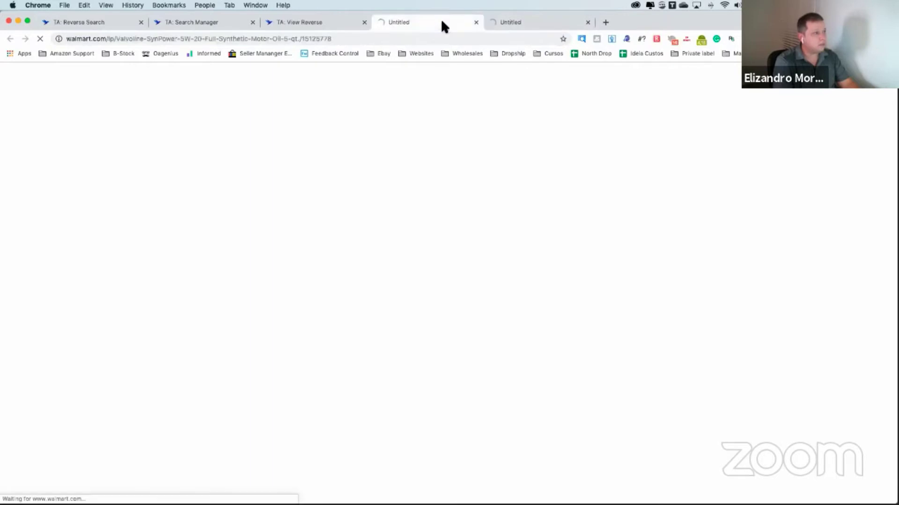
Close the Walmart, Amazon and Tactical Arbitrage pages, and close the reversas folder window
left_click(476, 22)
key("super+w")
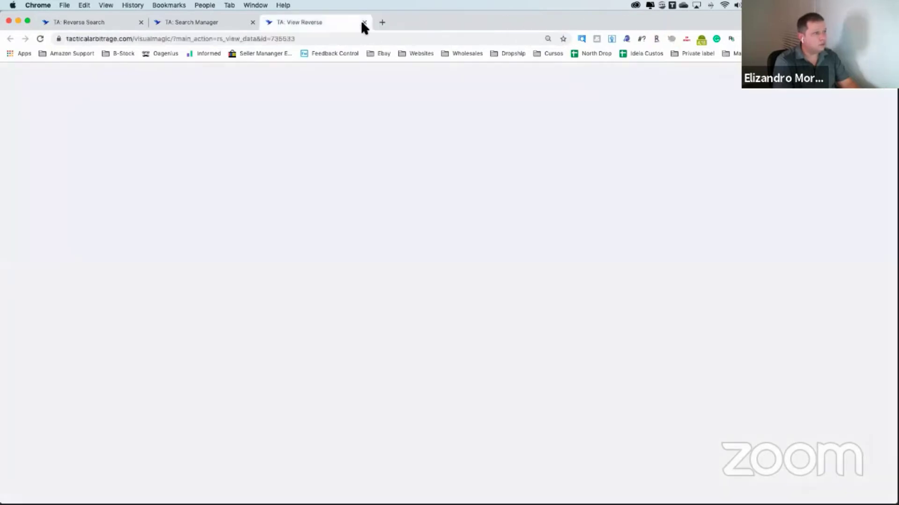
key("super+w")
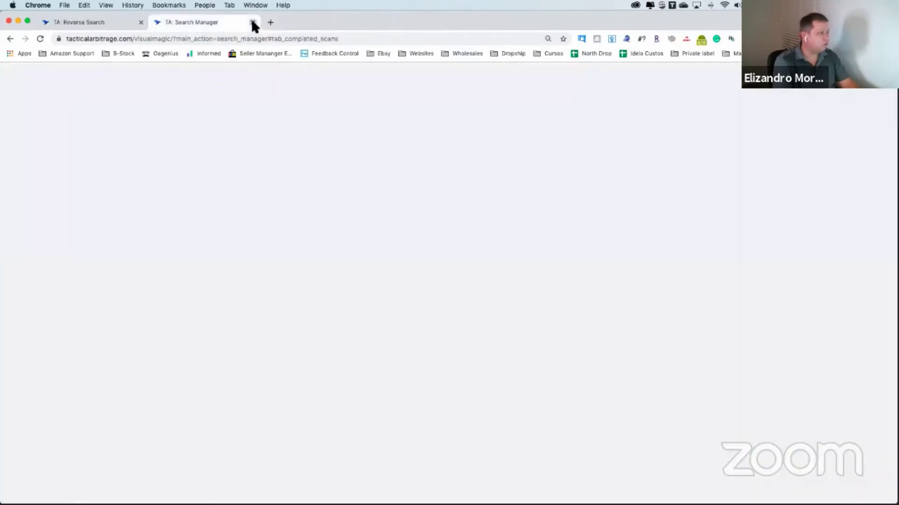
left_click(253, 22)
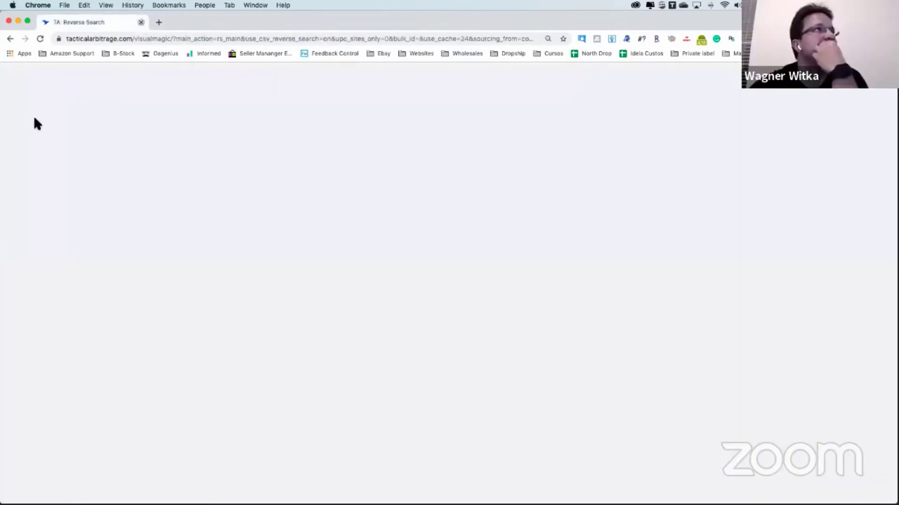
key("super+w")
left_click(115, 92)
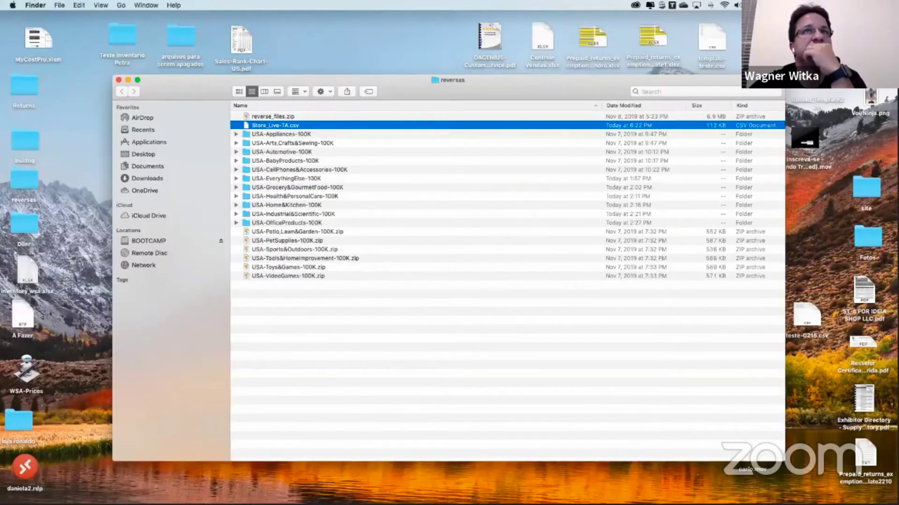
key("super+w")
Try to load tacticalarbitrage.com in a new Chrome window, and close that window
mouse_move(279, 494)
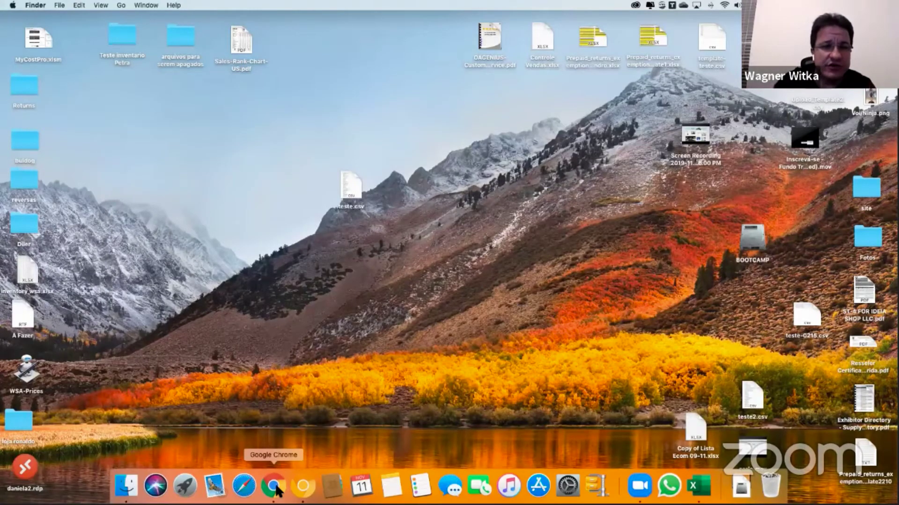
left_click(278, 492)
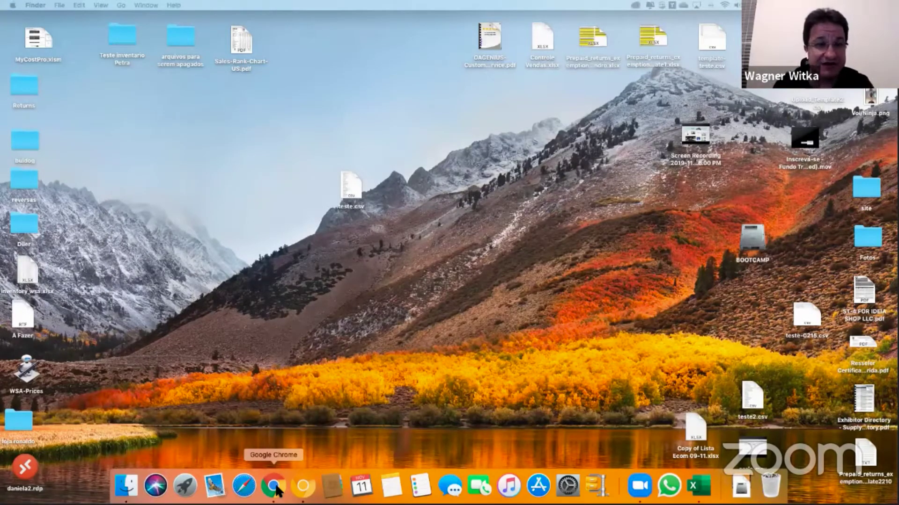
right_click(275, 487)
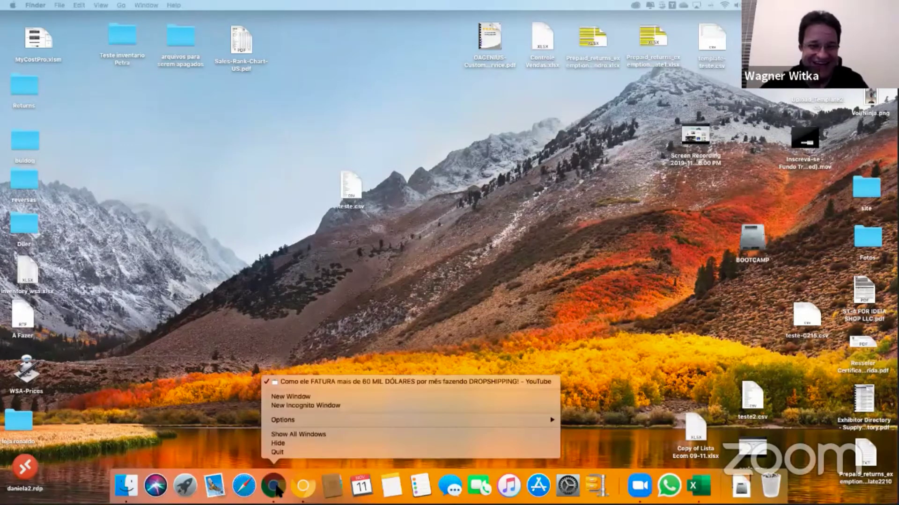
left_click(335, 396)
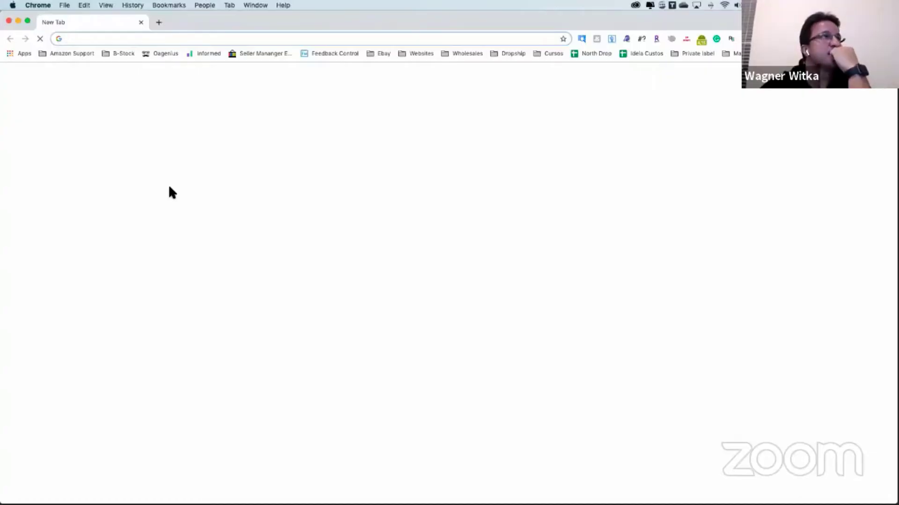
type("ta")
key("Return")
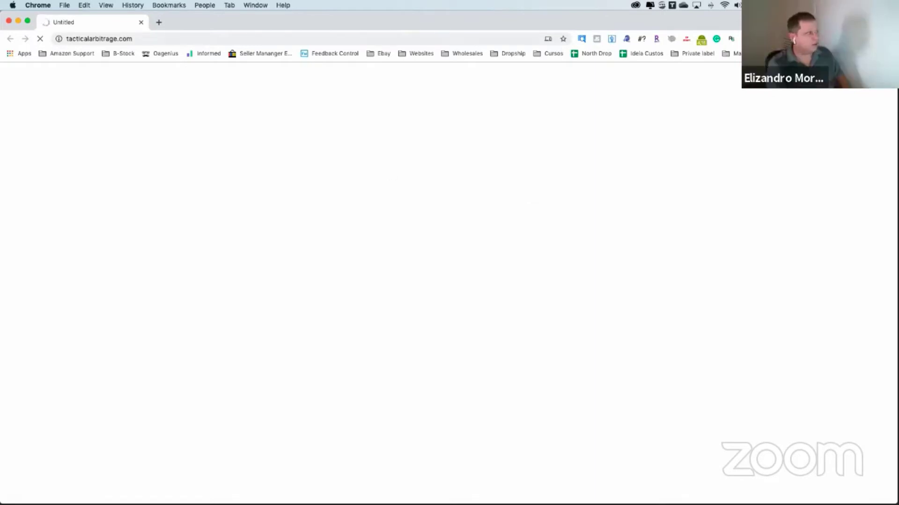
left_click(164, 41)
key("Return")
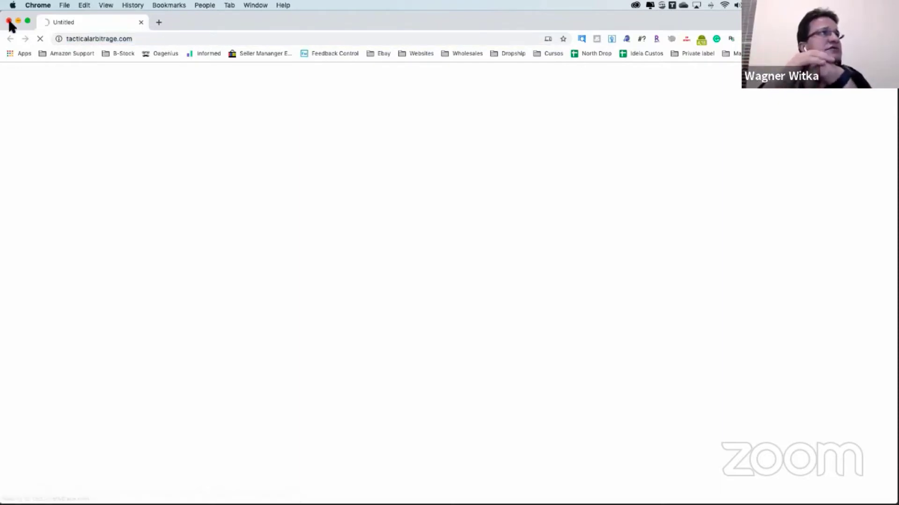
key("super+h")
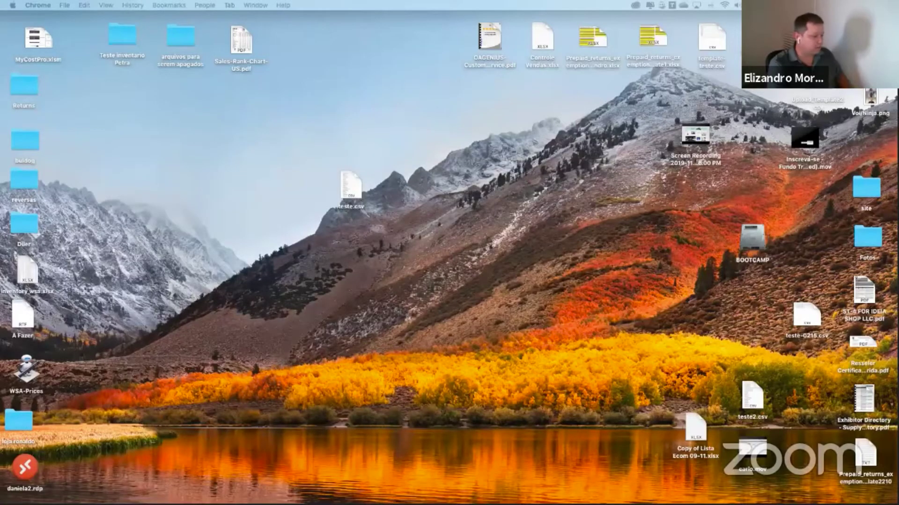
Open a new Chrome window and bring up the Clear Browsing Data settings
right_click(274, 489)
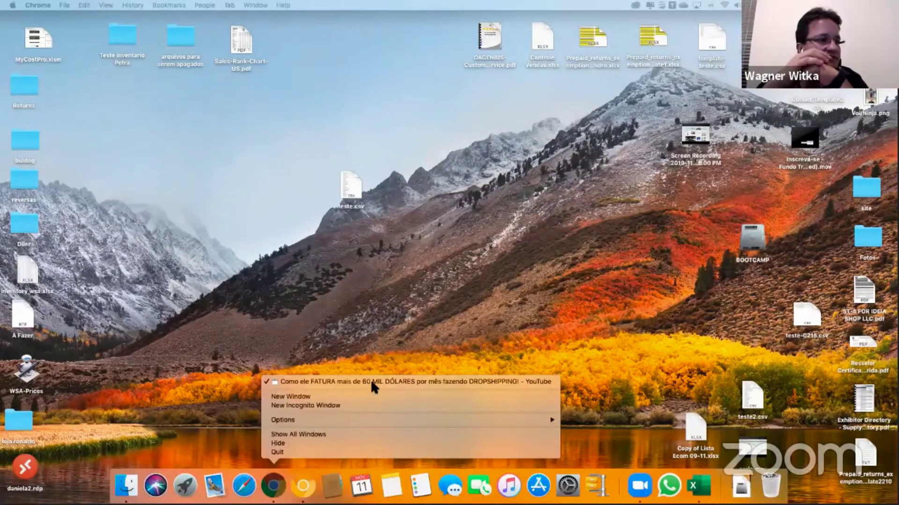
left_click(71, 474)
left_click(275, 489)
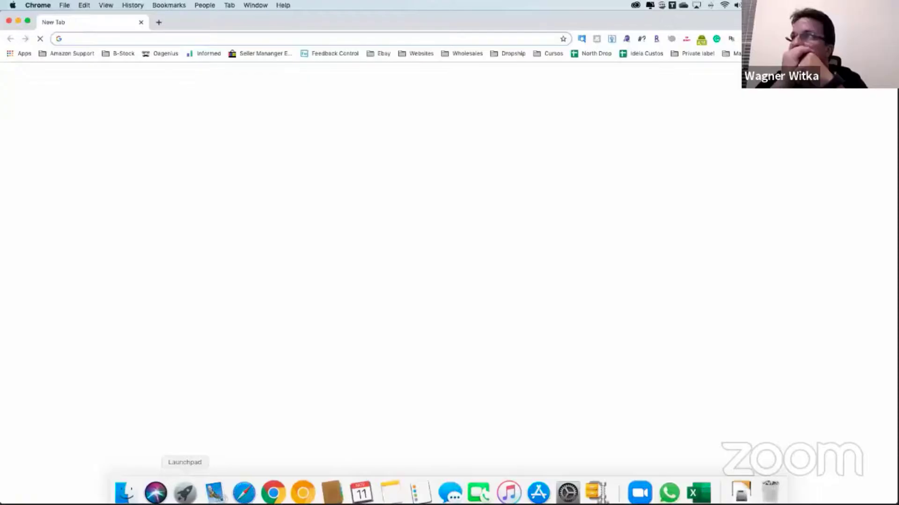
left_click(887, 38)
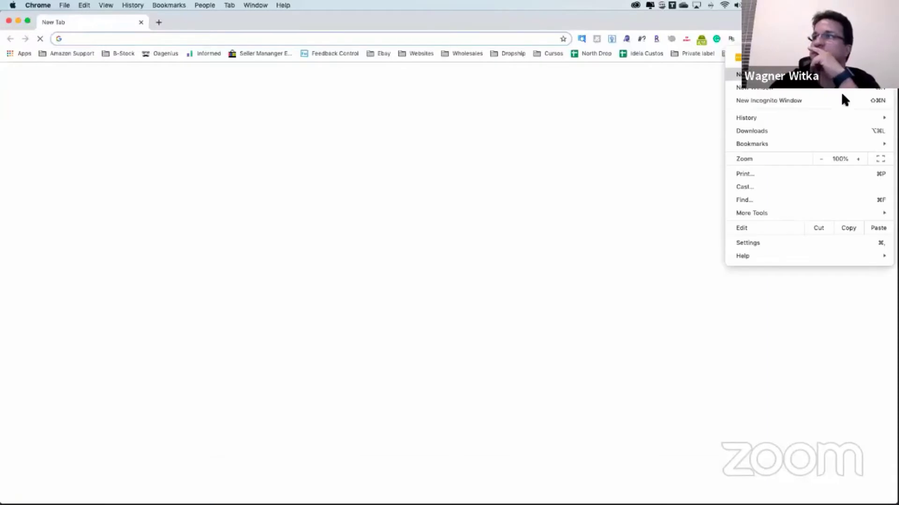
mouse_move(776, 214)
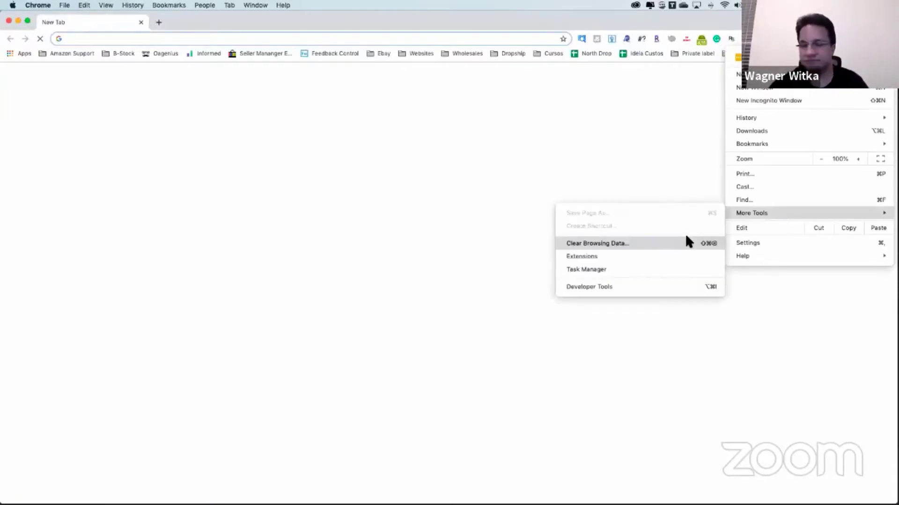
left_click(647, 242)
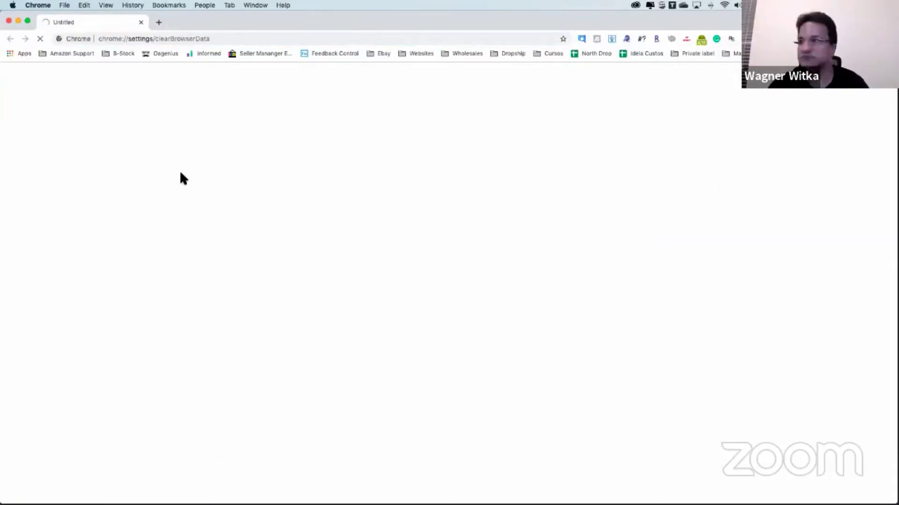
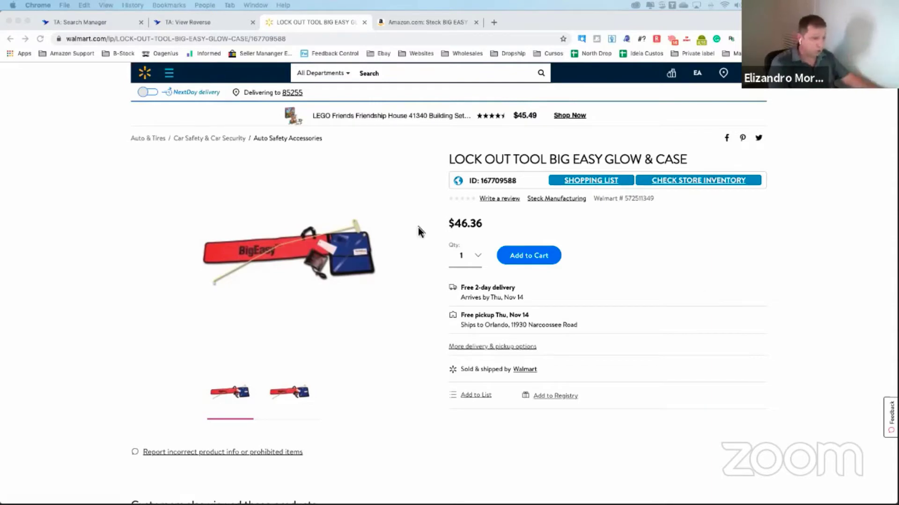
Compare the Big Easy lockout tool's title, images and price on its Walmart and Amazon pages
key("ctrl+shift+Tab")
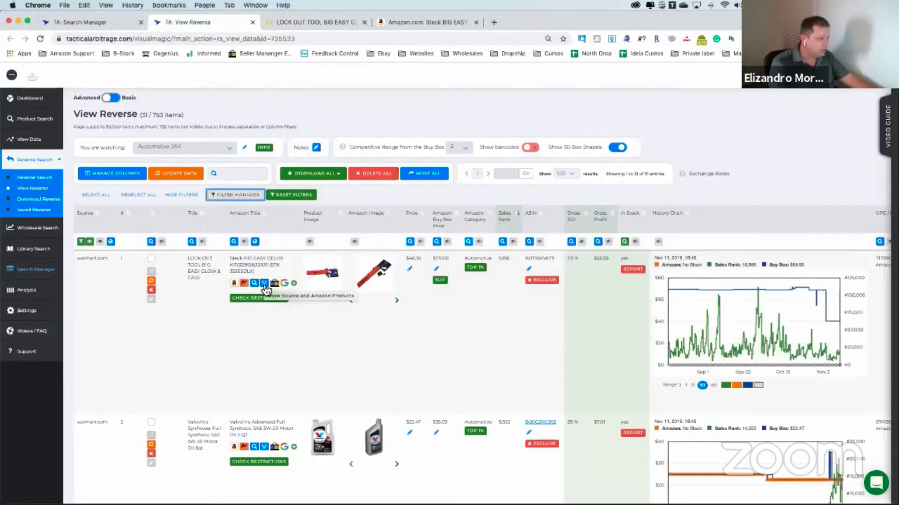
left_click(314, 22)
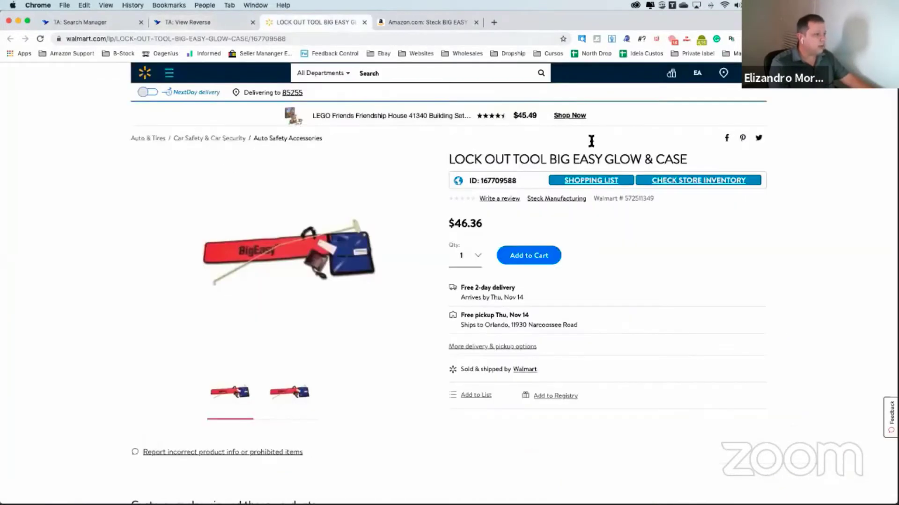
left_click(443, 21)
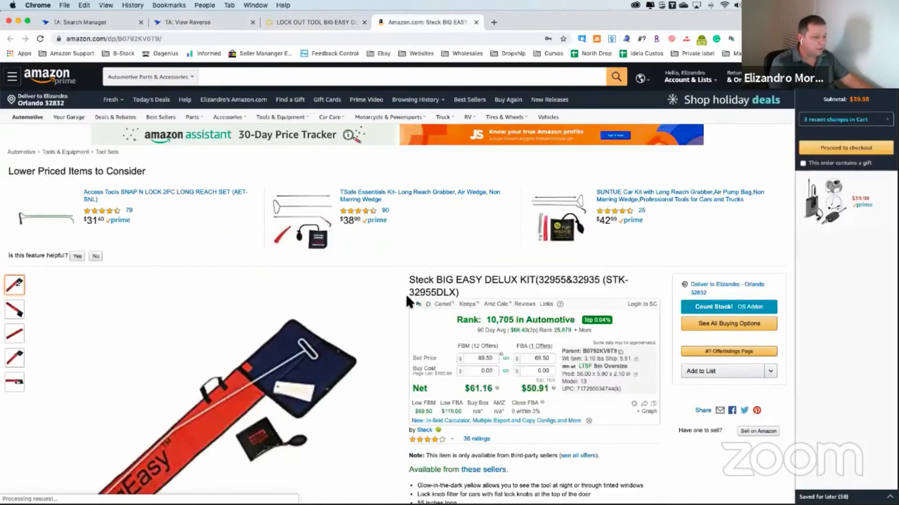
scroll(466, 240, "down", 3)
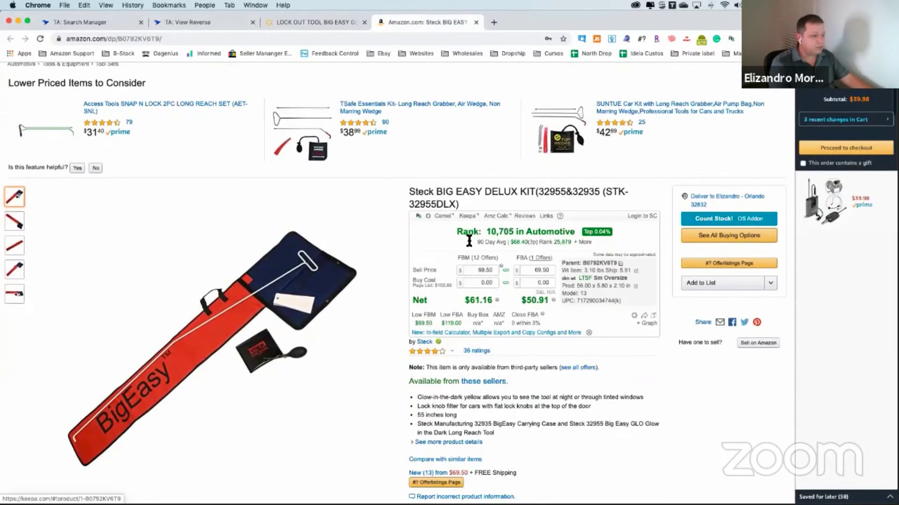
scroll(469, 241, "down", 1)
mouse_move(135, 368)
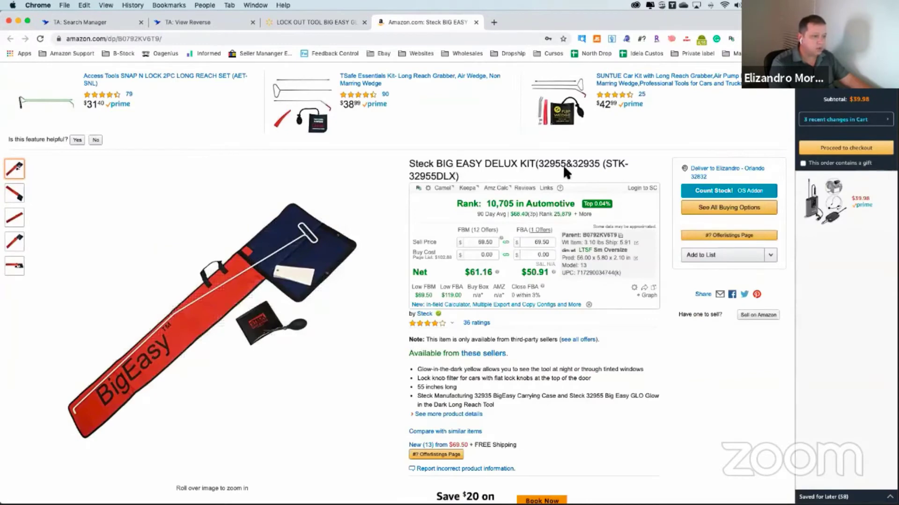
left_click(331, 19)
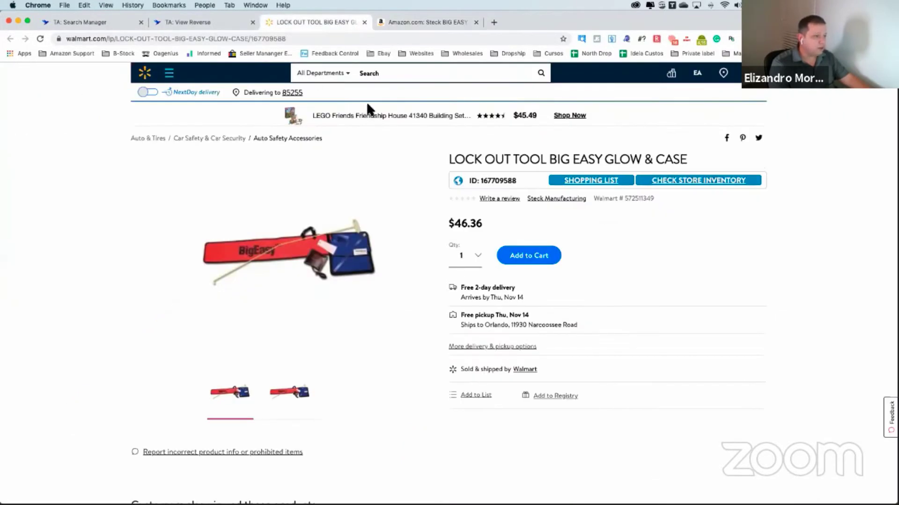
Check the Big Easy tool's title on Walmart against its Amazon listing, including the FBM net proceeds
left_click_drag(556, 159, 686, 161)
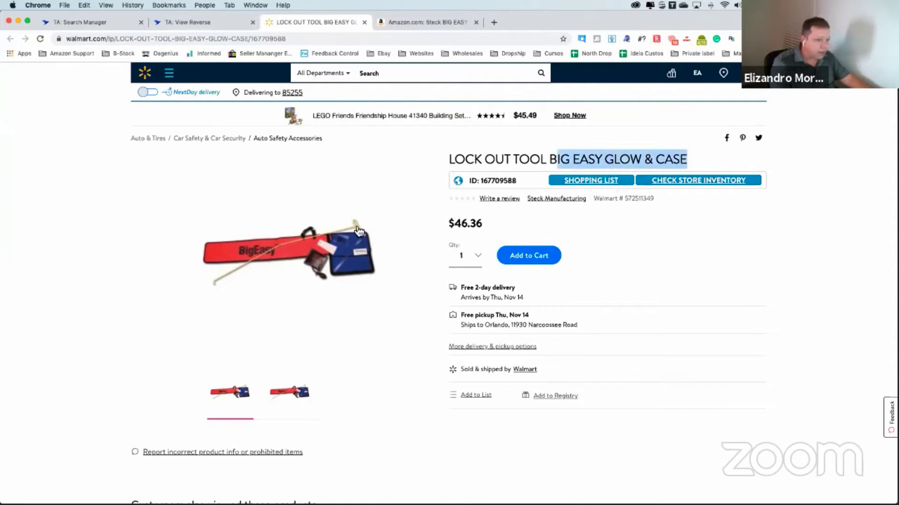
left_click(415, 21)
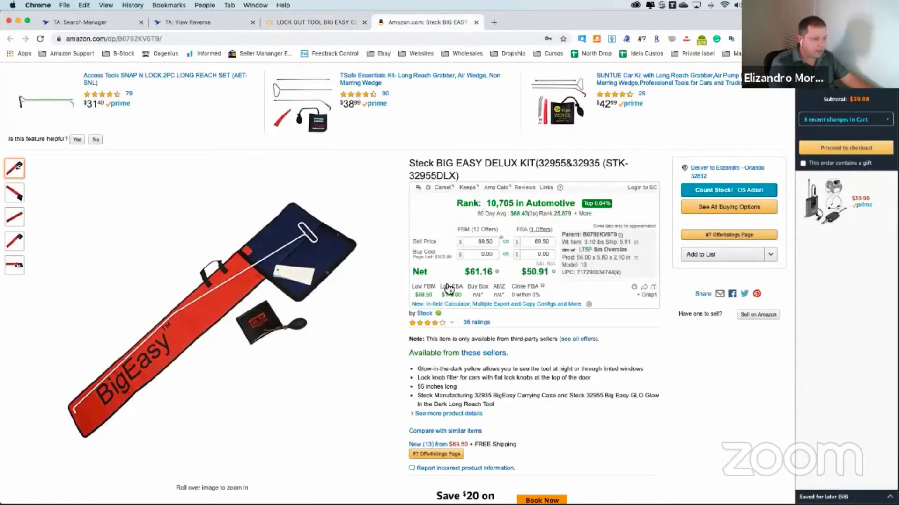
left_click_drag(467, 271, 488, 275)
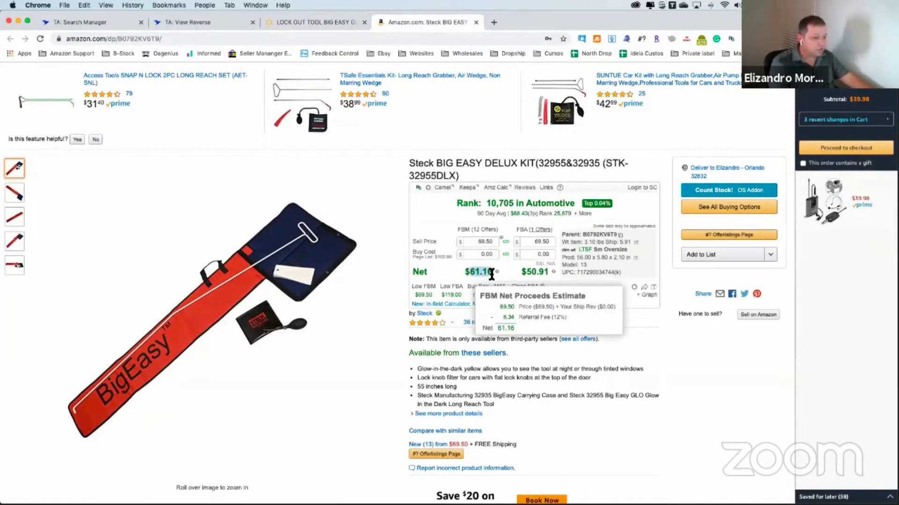
left_click(313, 20)
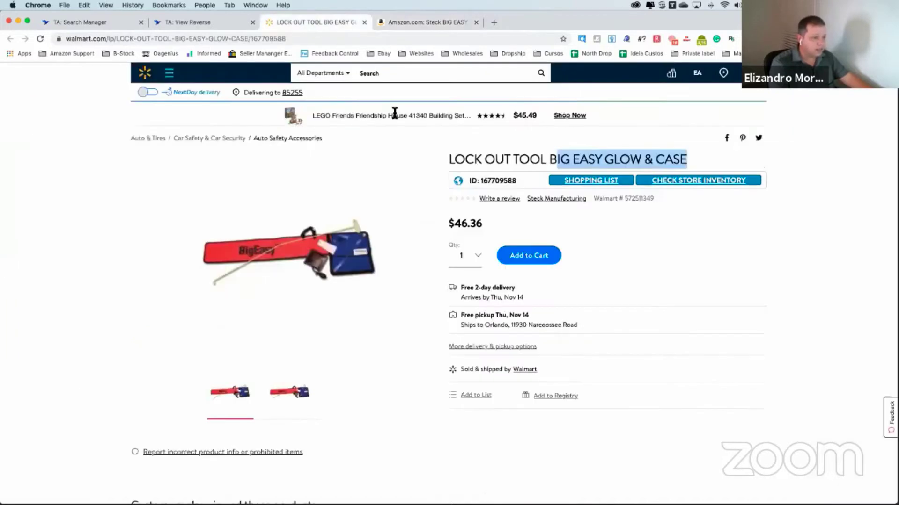
Enter Walmart's price of 46.36 as the buy cost in the Amazon listing's profit calculator
left_click_drag(482, 223, 458, 228)
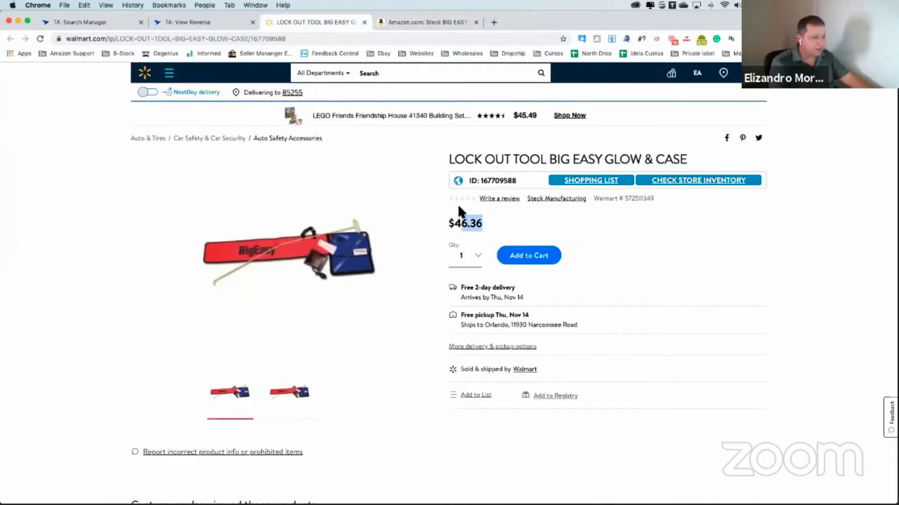
left_click(406, 24)
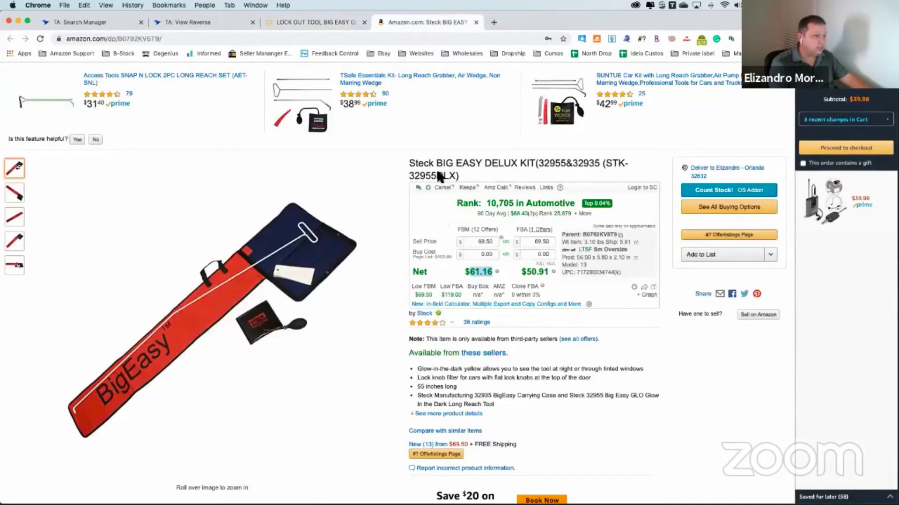
left_click(477, 256)
type("46")
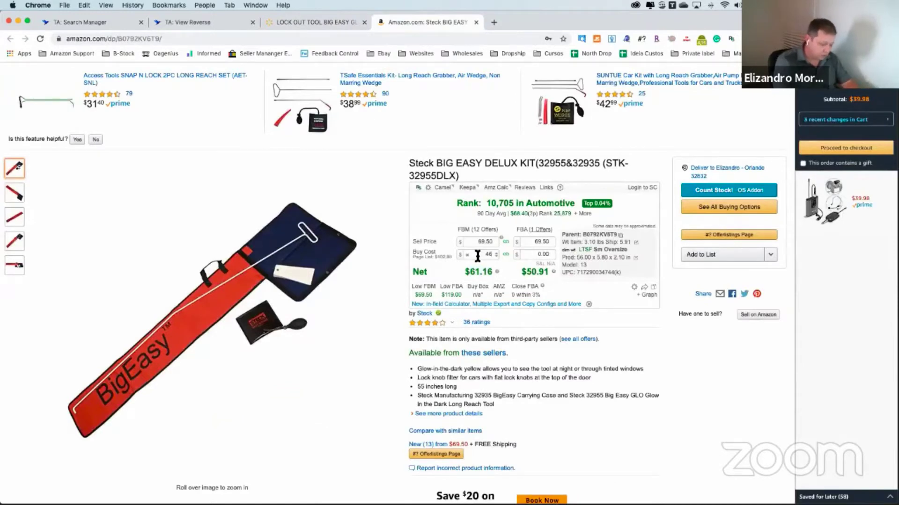
type(".36")
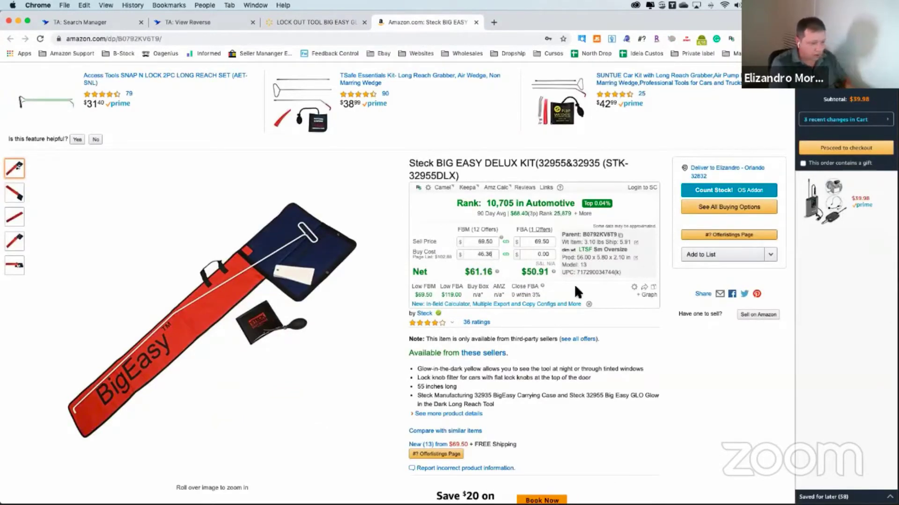
left_click(585, 283)
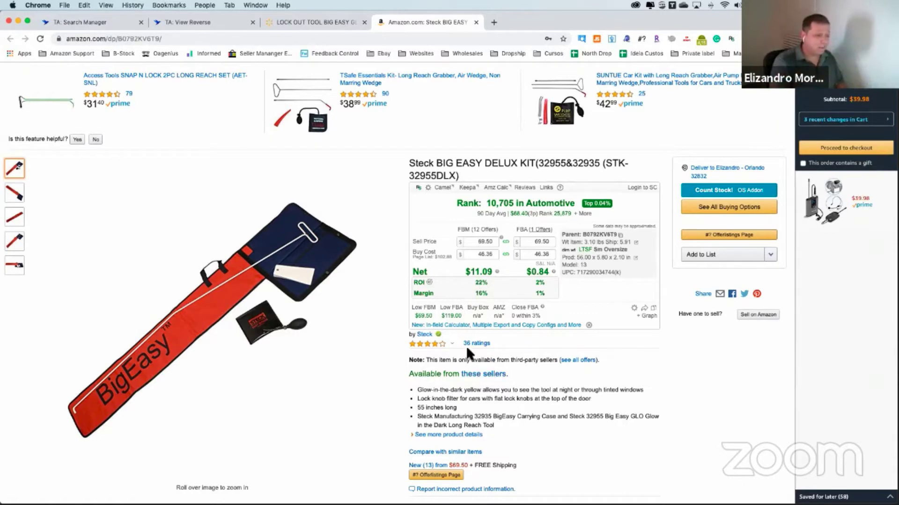
Review the Amazon listing's offers and price history graph, and try to display Sales Rank on the graph
scroll(532, 354, "down", 3)
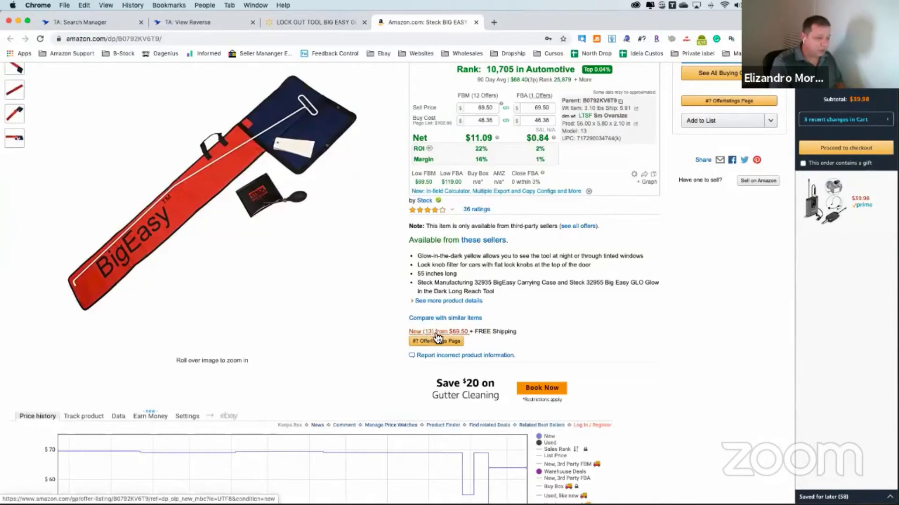
scroll(600, 330, "down", 3)
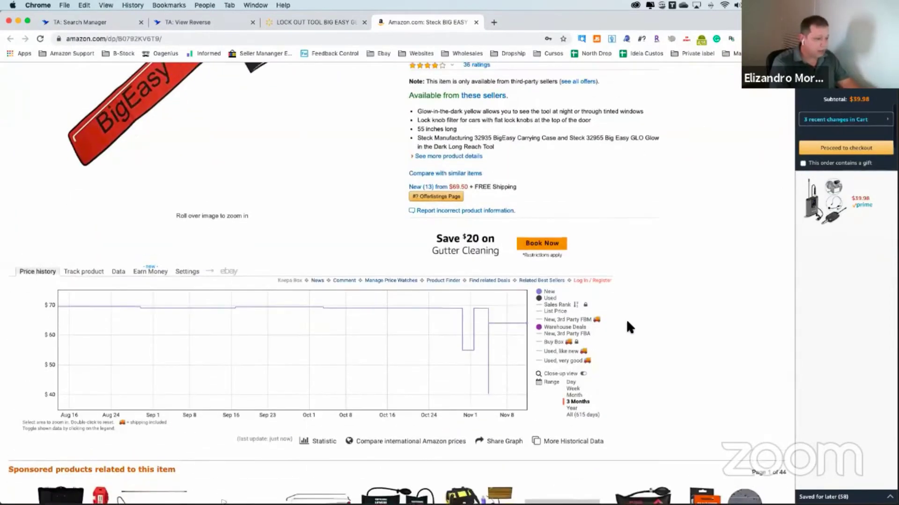
left_click(564, 306)
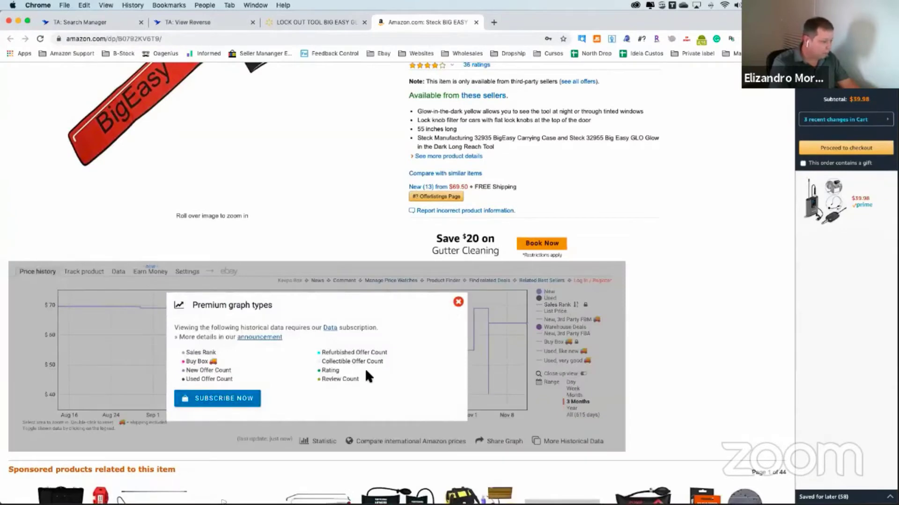
left_click(458, 302)
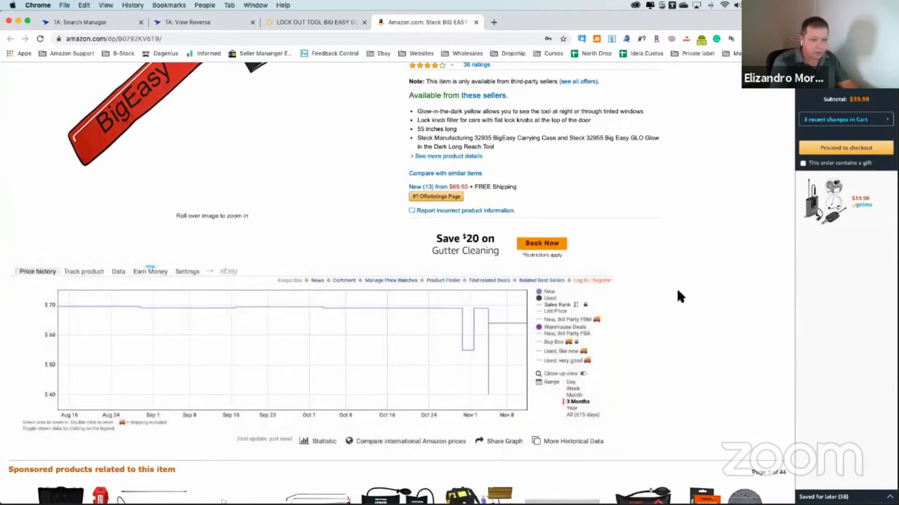
scroll(677, 292, "up", 2)
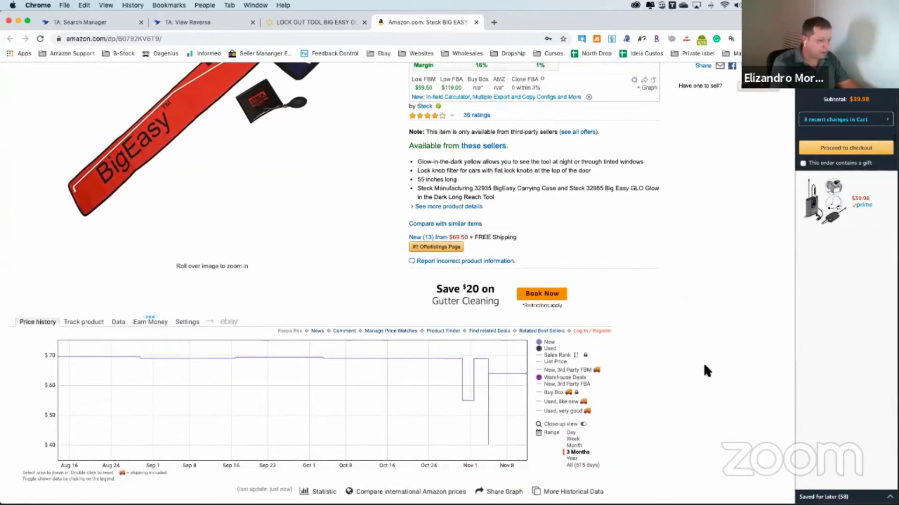
scroll(704, 365, "up", 10)
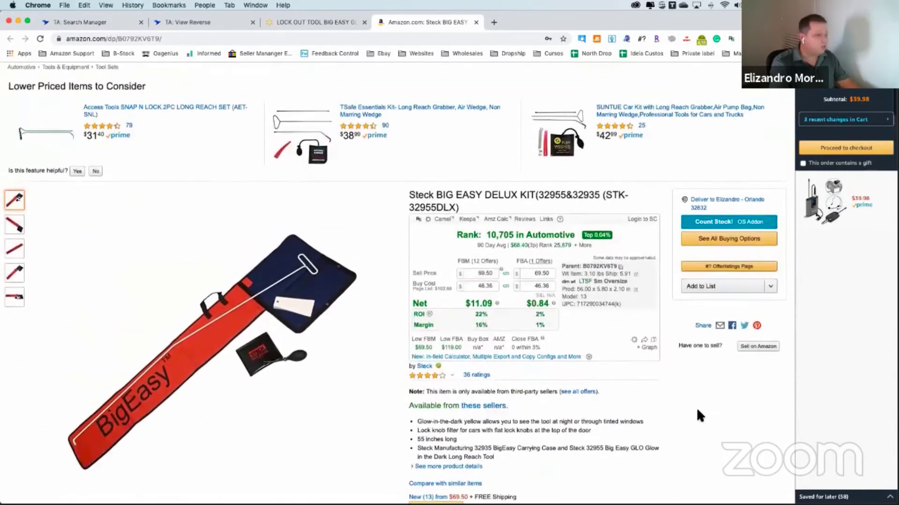
Examine the assembled product dimensions in the Walmart listing's specifications
scroll(693, 409, "down", 1)
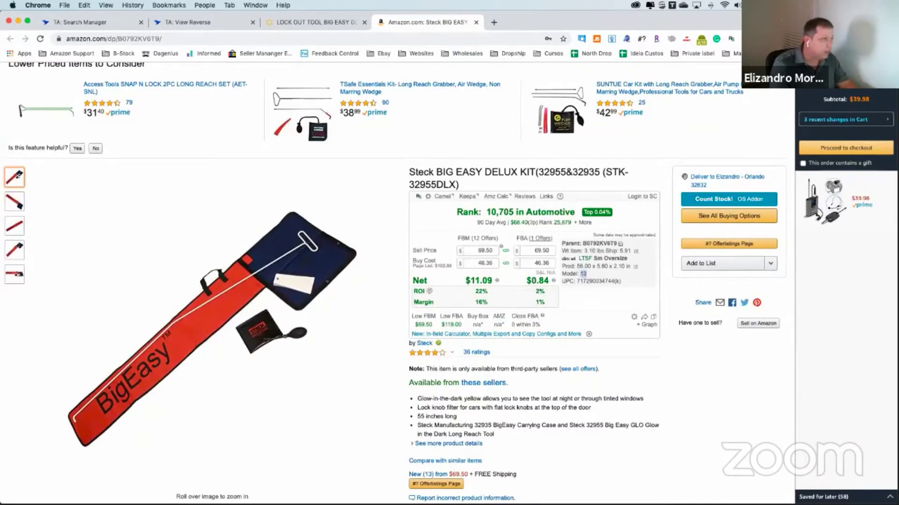
left_click(327, 22)
scroll(646, 255, "down", 15)
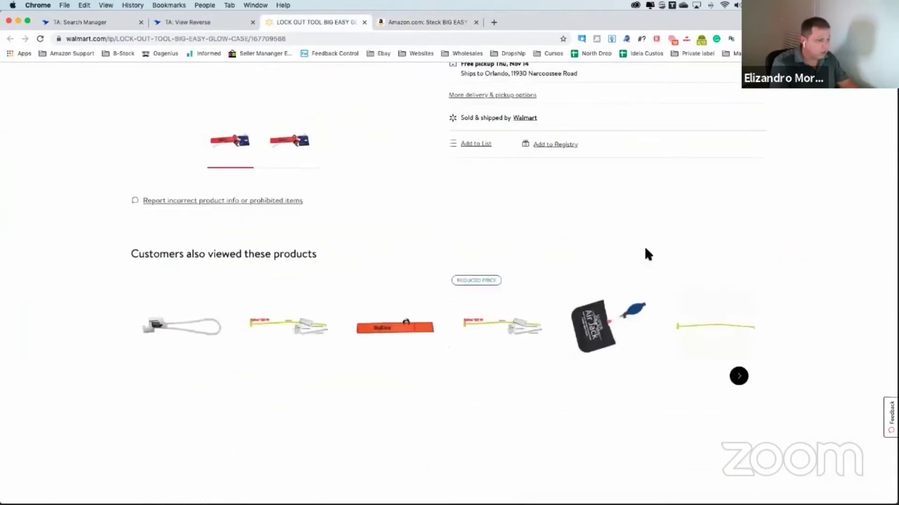
scroll(644, 254, "down", 2)
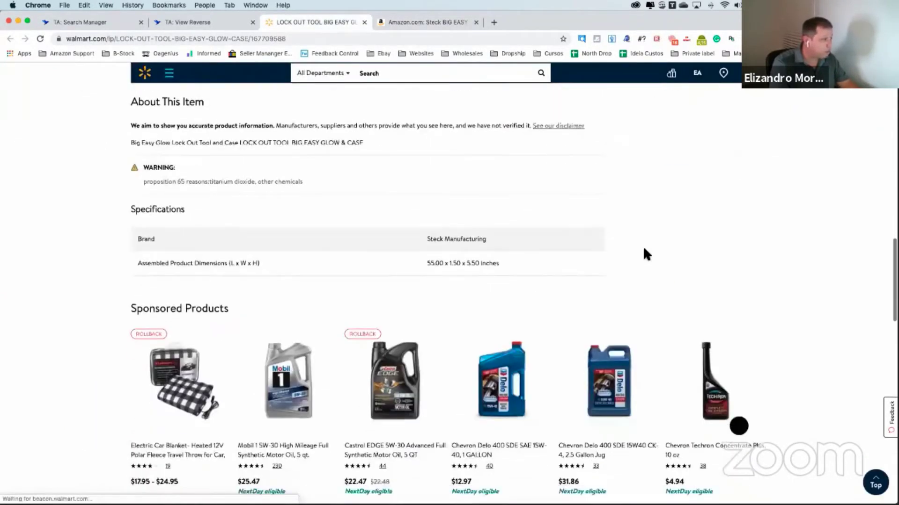
scroll(444, 206, "up", 1)
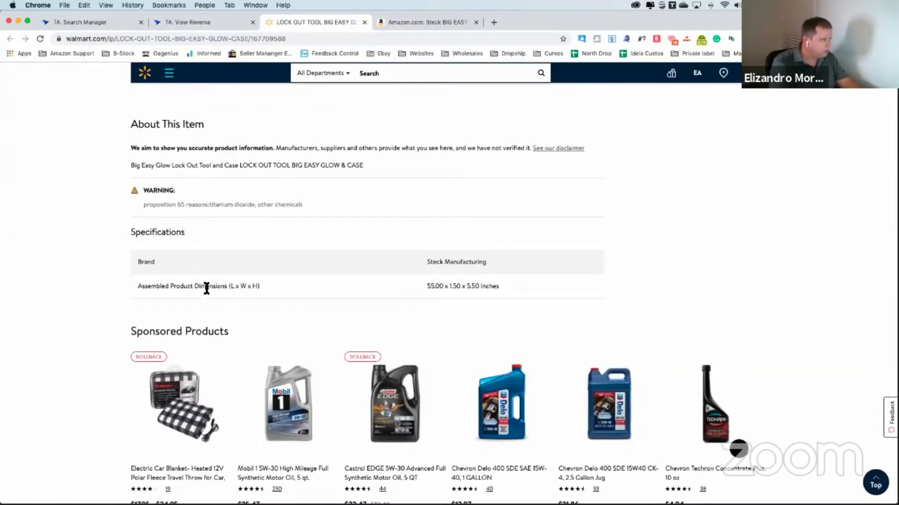
left_click_drag(140, 287, 257, 287)
left_click_drag(435, 287, 449, 287)
left_click(473, 284)
Compare the product dimensions in Amazon's technical details with those on the Walmart page
left_click(426, 21)
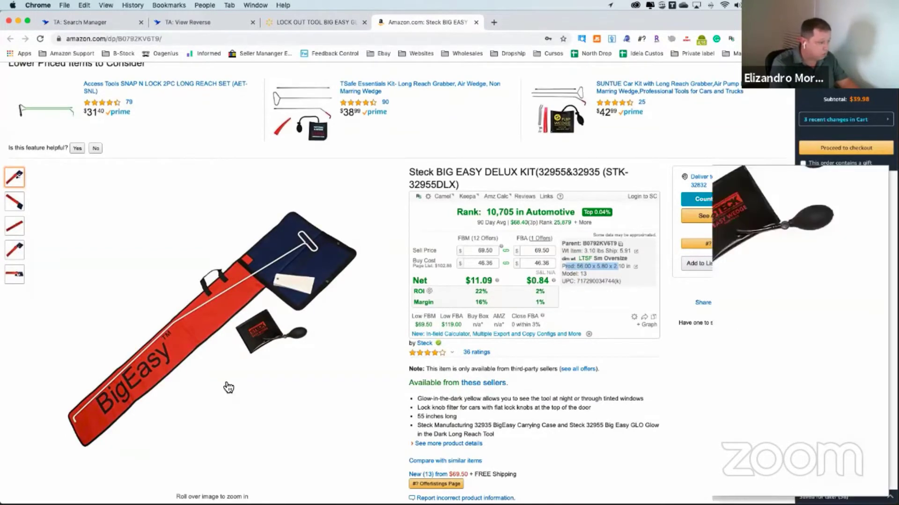
scroll(228, 387, "down", 20)
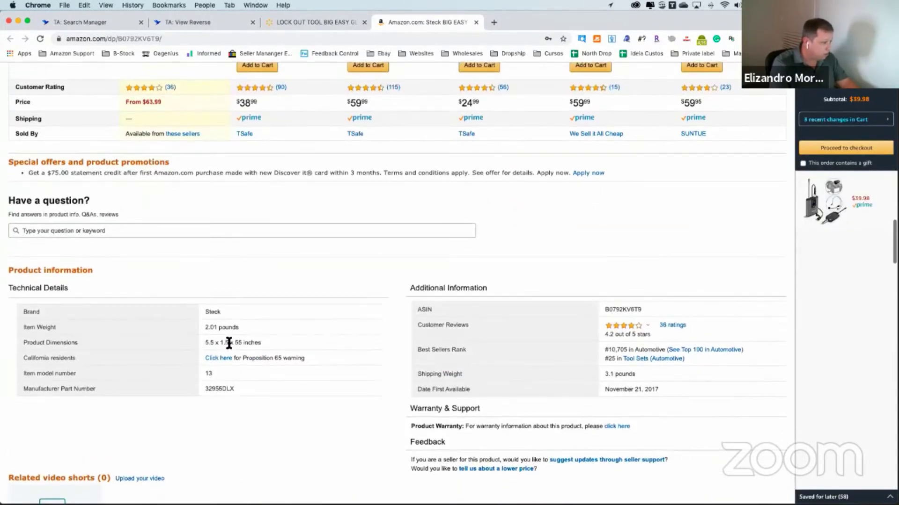
double_click(243, 343)
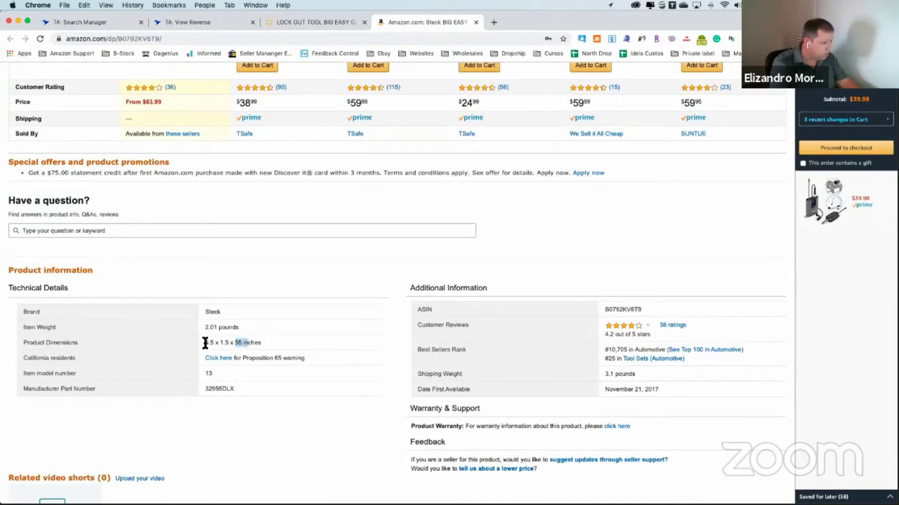
left_click_drag(225, 342, 230, 343)
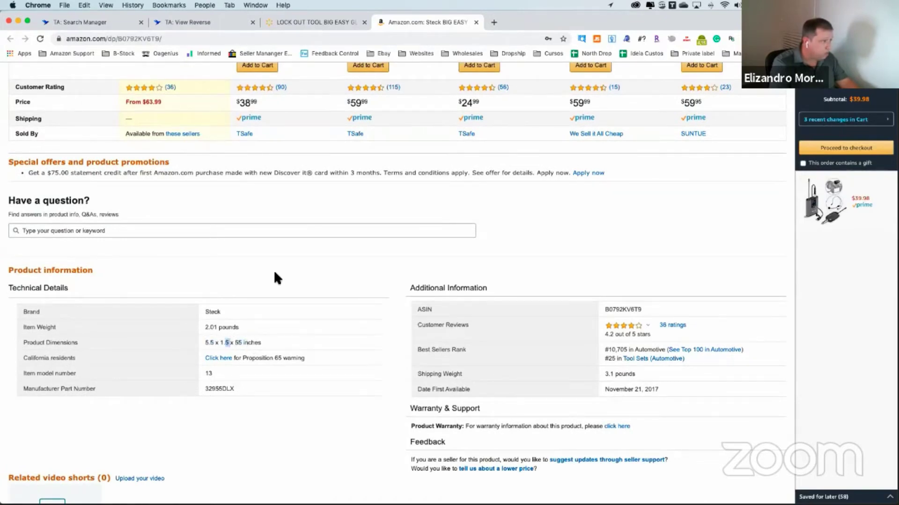
left_click(333, 19)
scroll(466, 294, "down", 5)
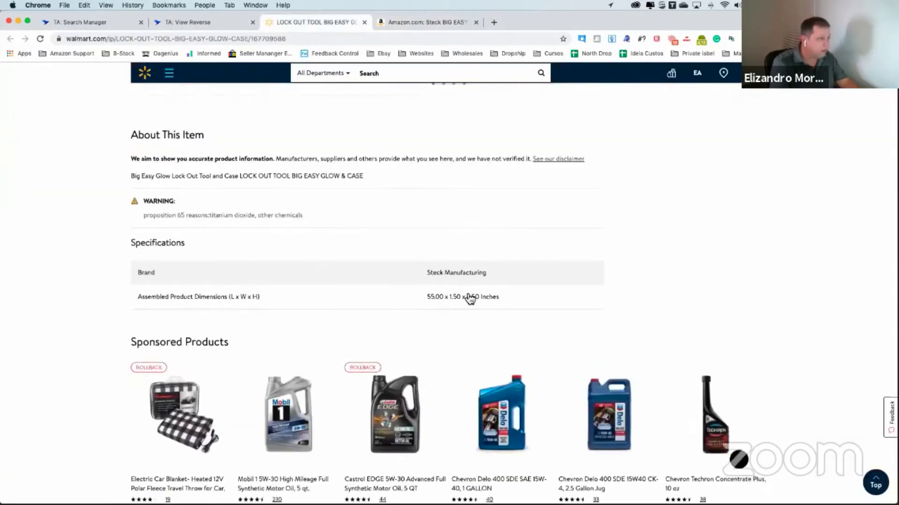
Examine the Big Easy kit's Automotive sales rank on its Amazon listing
left_click(419, 21)
scroll(495, 253, "up", 15)
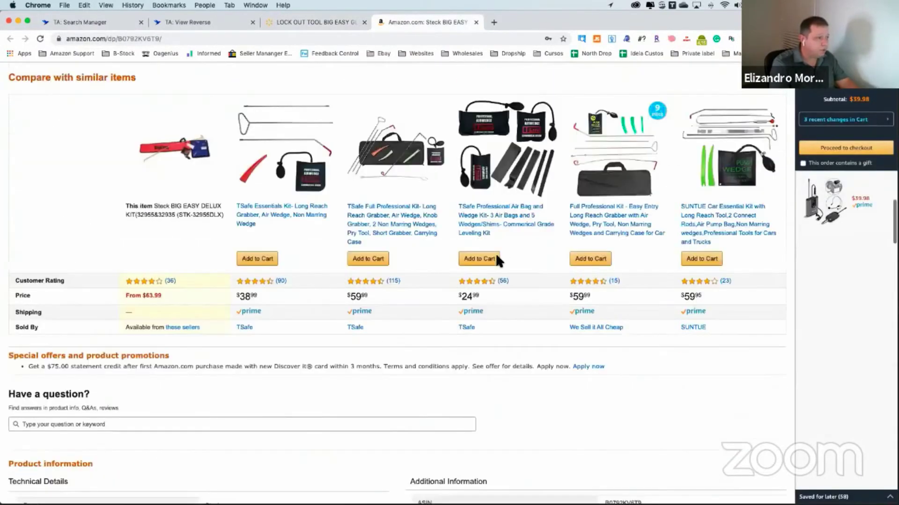
scroll(423, 252, "down", 2)
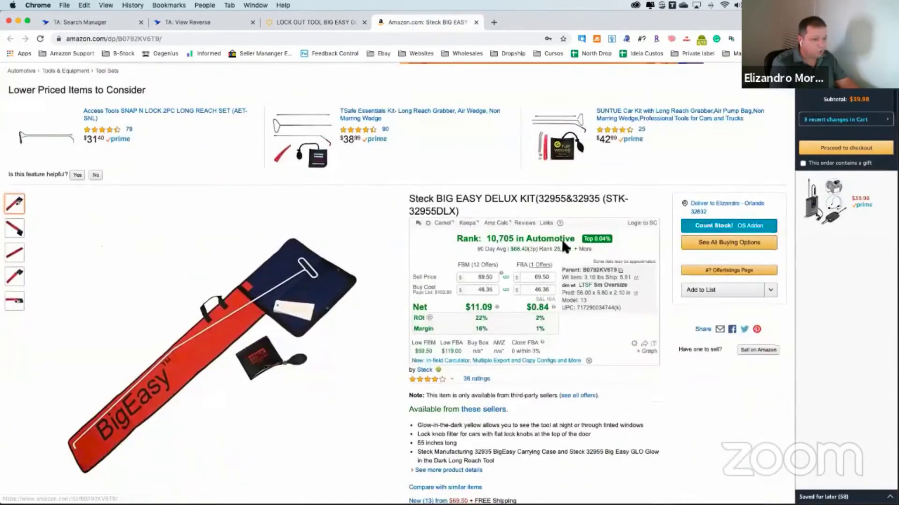
left_click_drag(513, 240, 573, 244)
mouse_move(598, 244)
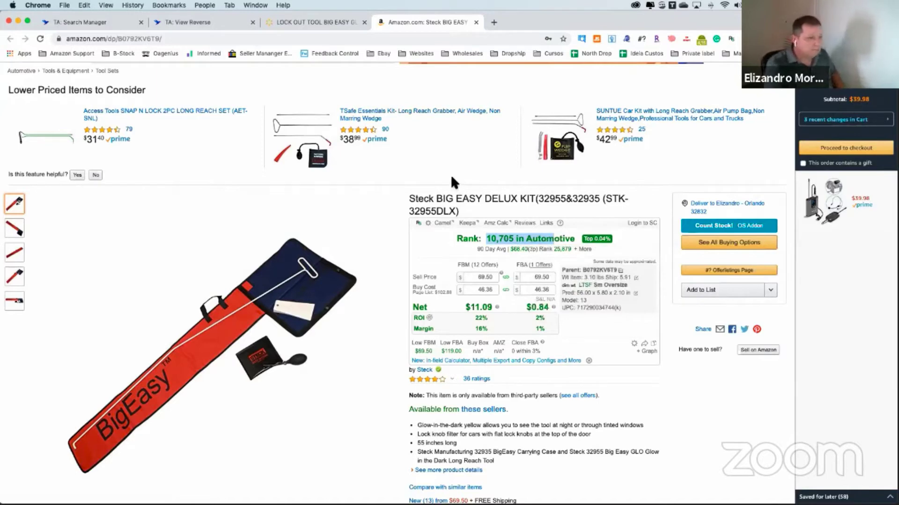
scroll(695, 139, "down", 2)
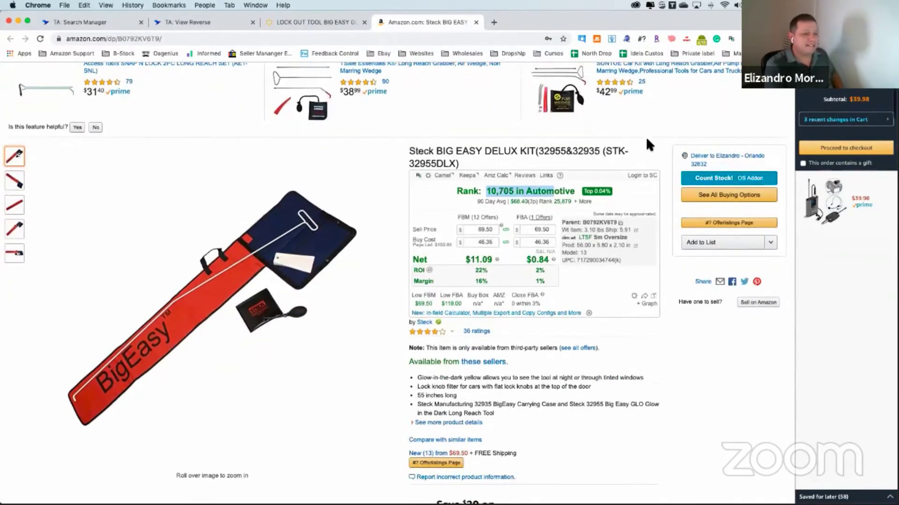
left_click(659, 124)
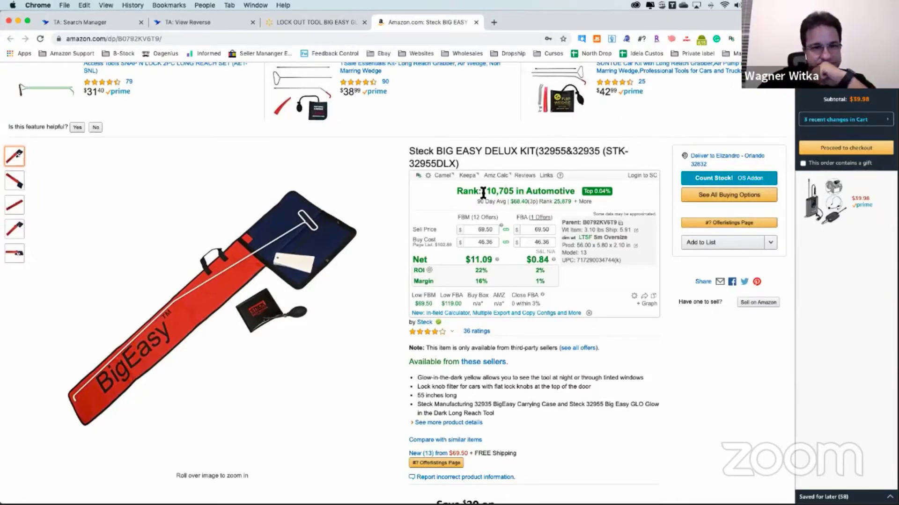
left_click_drag(486, 192, 516, 192)
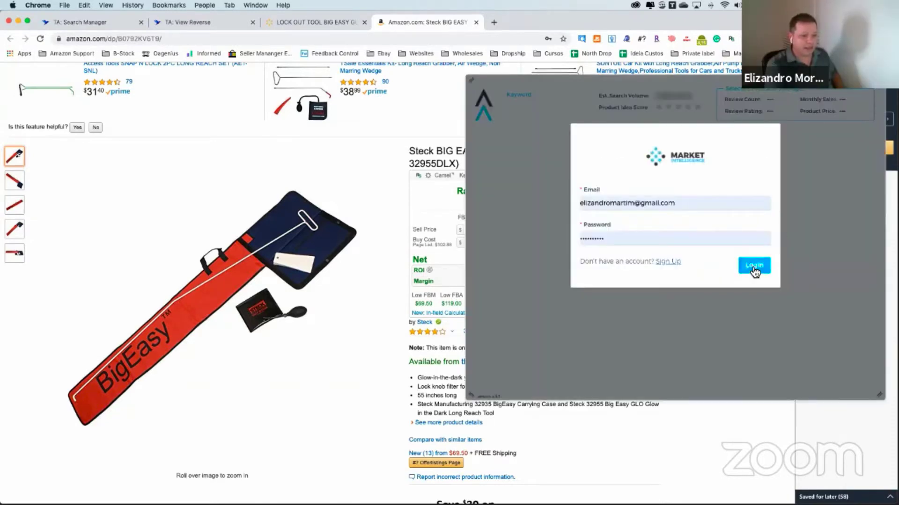
Try to log in to Market Intelligence with the saved account e-mail and password
left_click(752, 264)
double_click(686, 234)
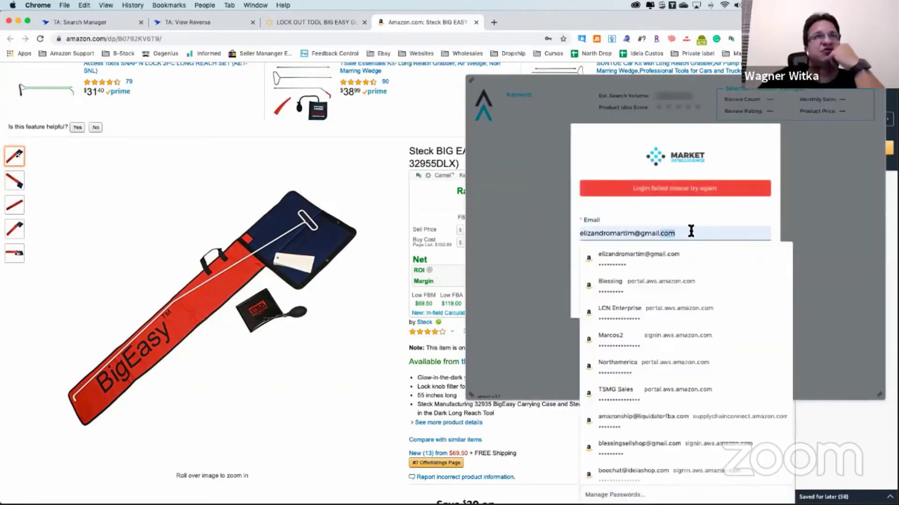
left_click(666, 252)
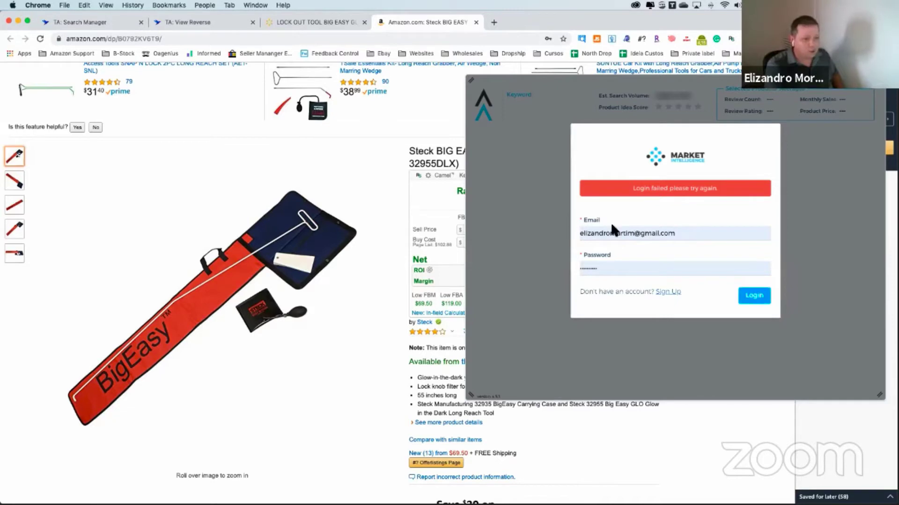
left_click(714, 233)
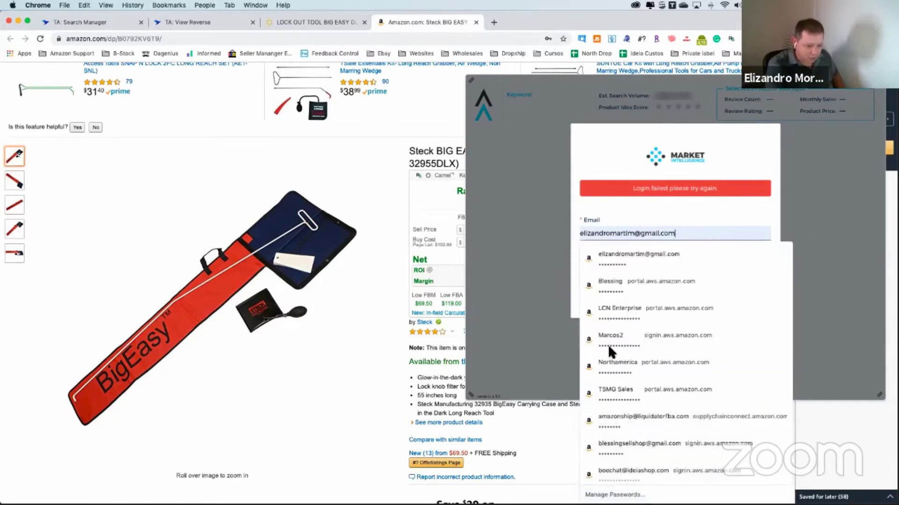
left_click(817, 204)
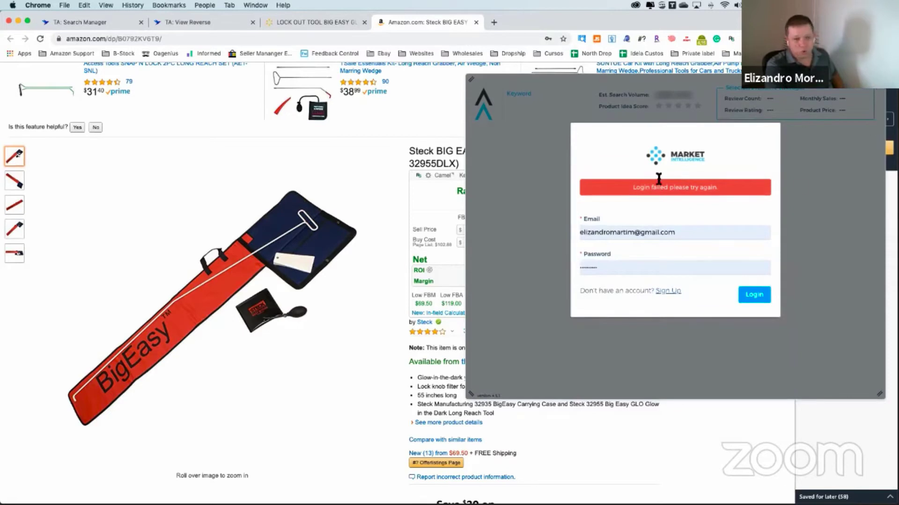
left_click(349, 180)
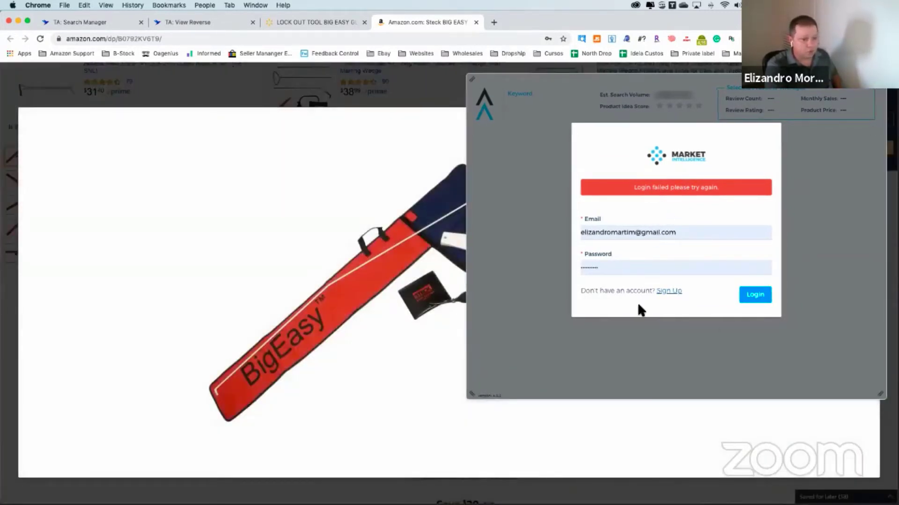
Close the Amazon and Walmart product pages and examine the Big Easy kit's history chart in the reverse search results
left_click(476, 22)
left_click(365, 22)
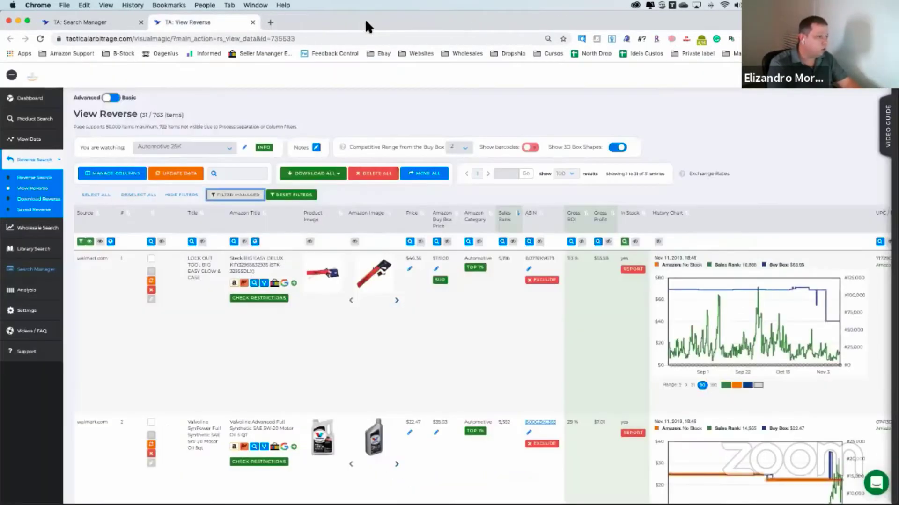
scroll(457, 358, "down", 1)
scroll(546, 340, "right", 5)
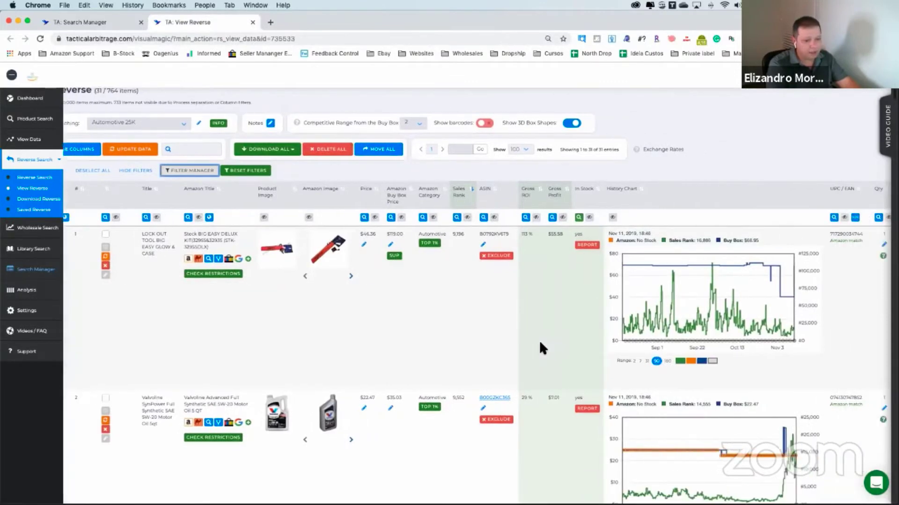
scroll(665, 309, "right", 1)
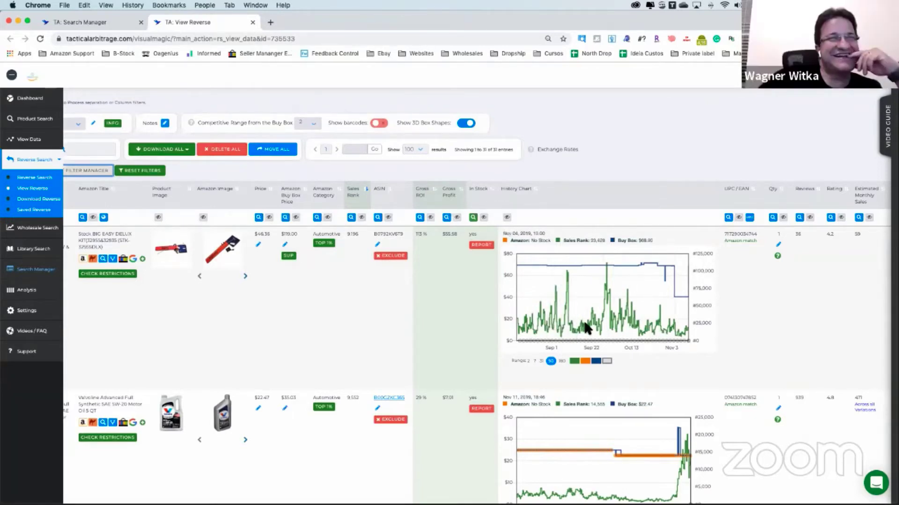
scroll(655, 324, "down", 3)
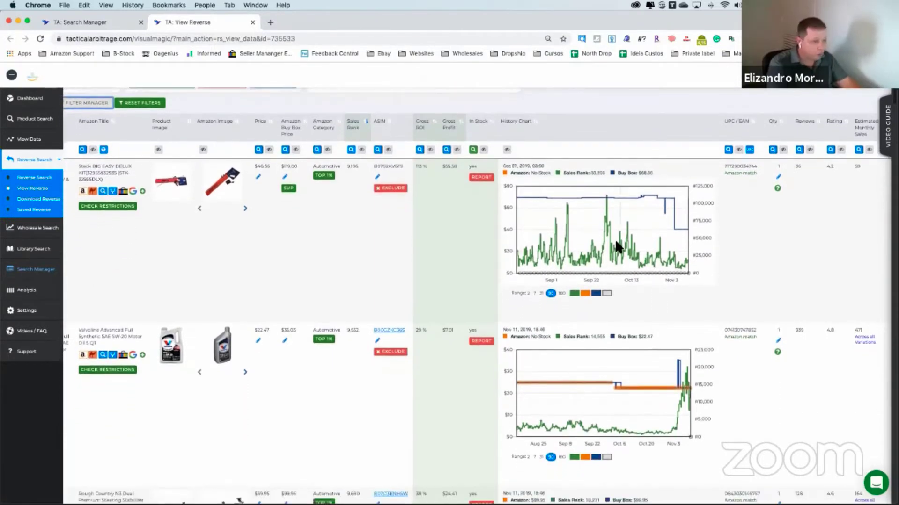
Open a new browser tab beside the reverse search results
left_click(270, 22)
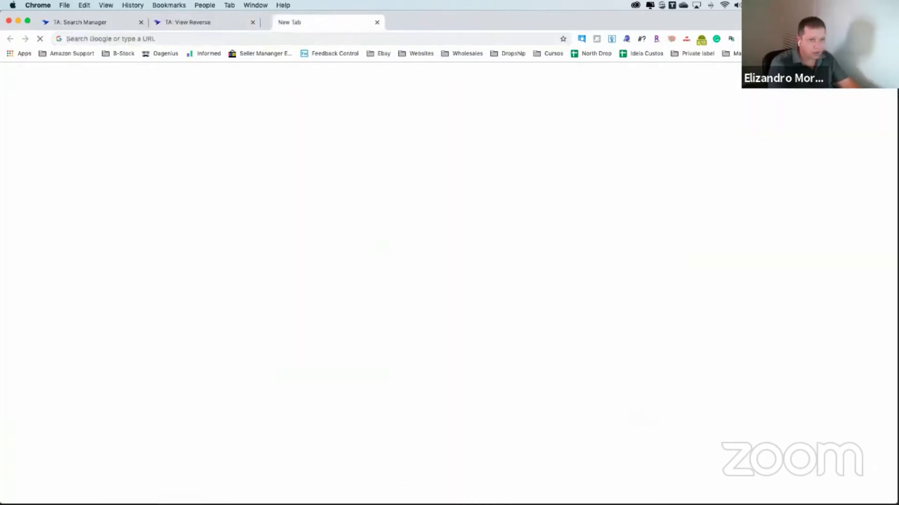
Close the blank page and open the Walmart and Amazon product pages for the Valvoline 5W-20 motor oil result
key("super+w")
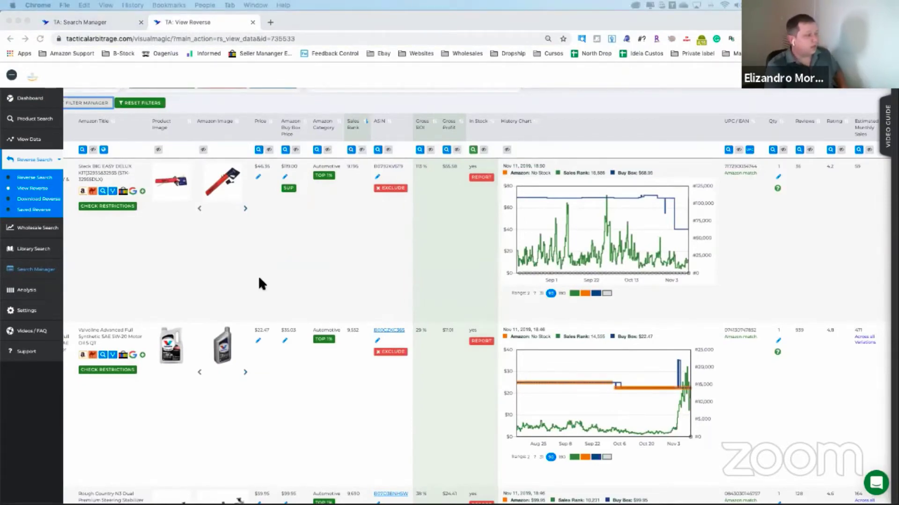
scroll(257, 275, "left", 5)
scroll(302, 277, "down", 4)
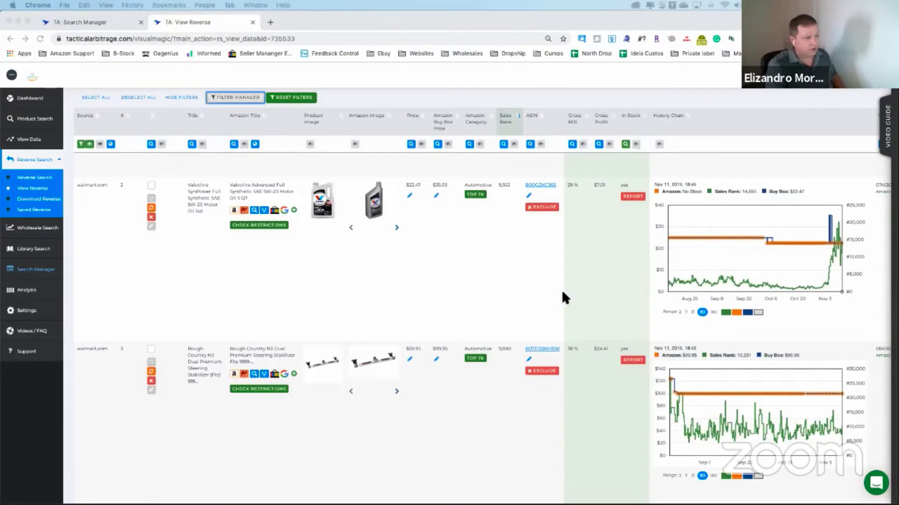
scroll(559, 288, "up", 1)
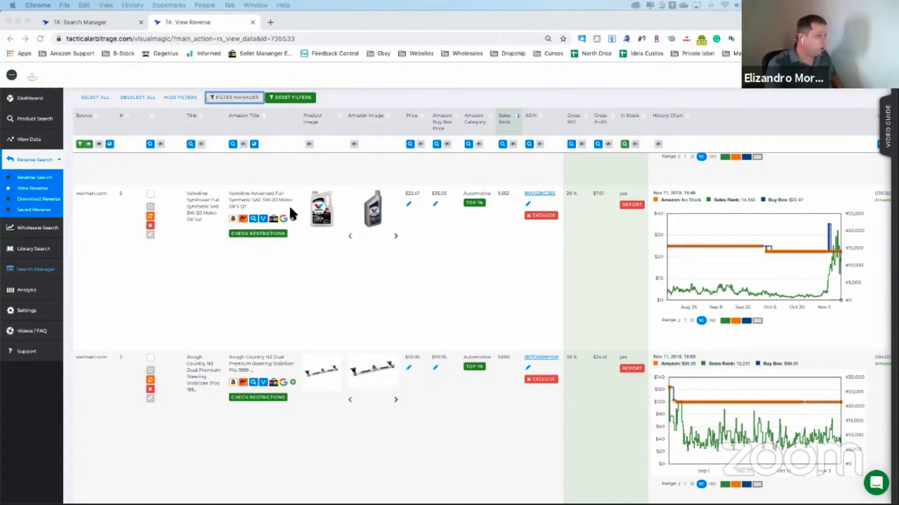
left_click(237, 204)
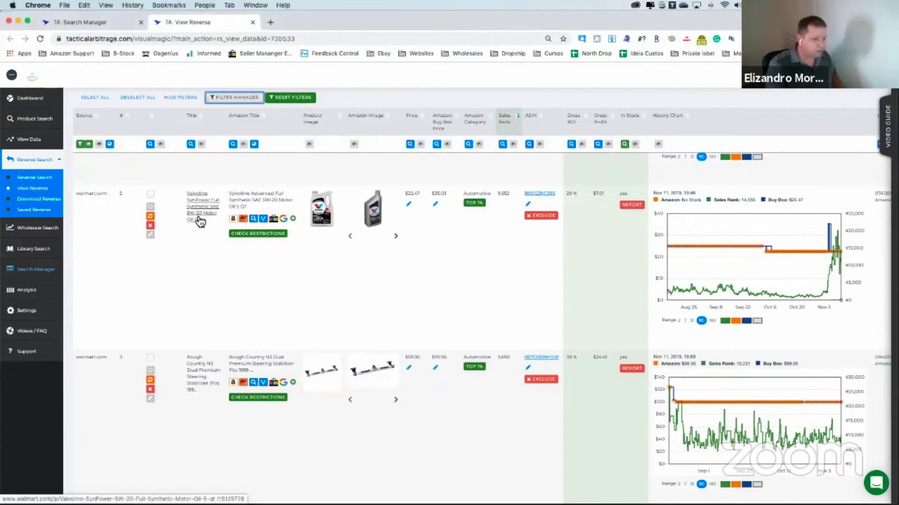
left_click(262, 220)
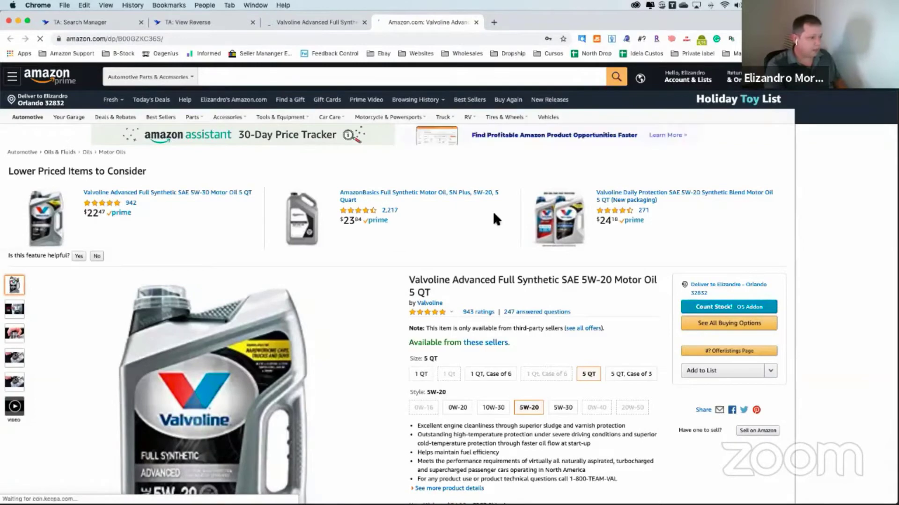
Examine the Amazon listing's technical details, including the item model number, and its FBM net proceeds estimate
scroll(487, 220, "down", 4)
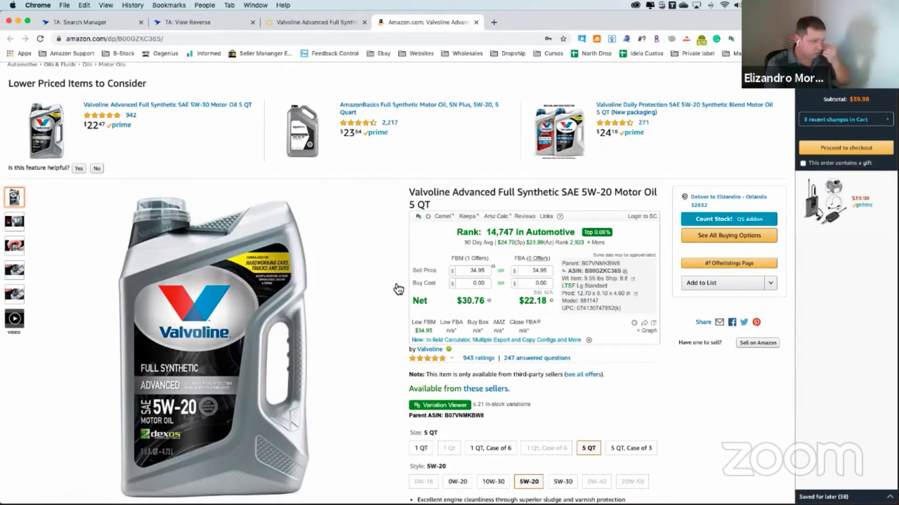
scroll(398, 288, "down", 7)
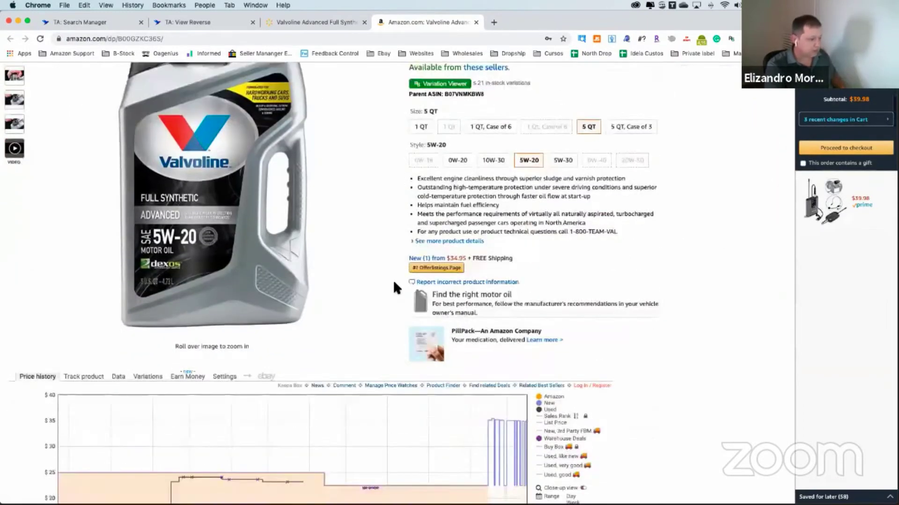
scroll(394, 282, "down", 20)
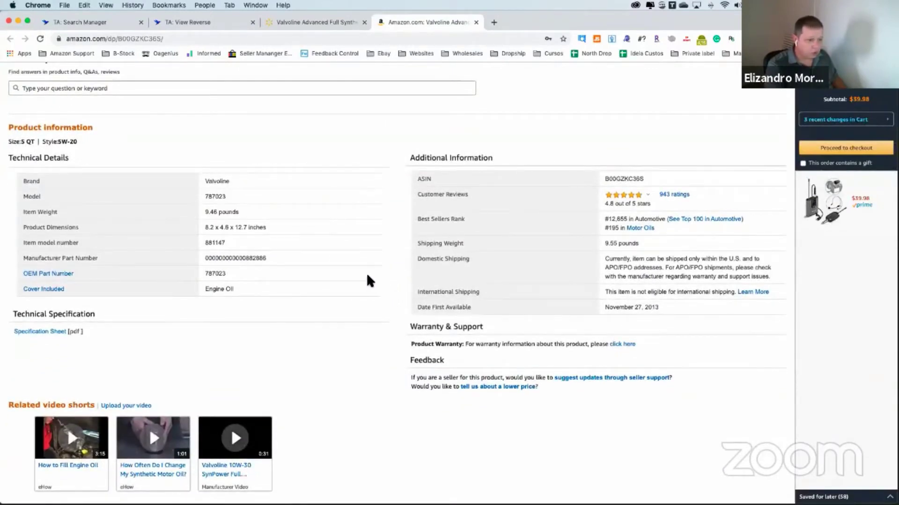
left_click_drag(204, 243, 230, 247)
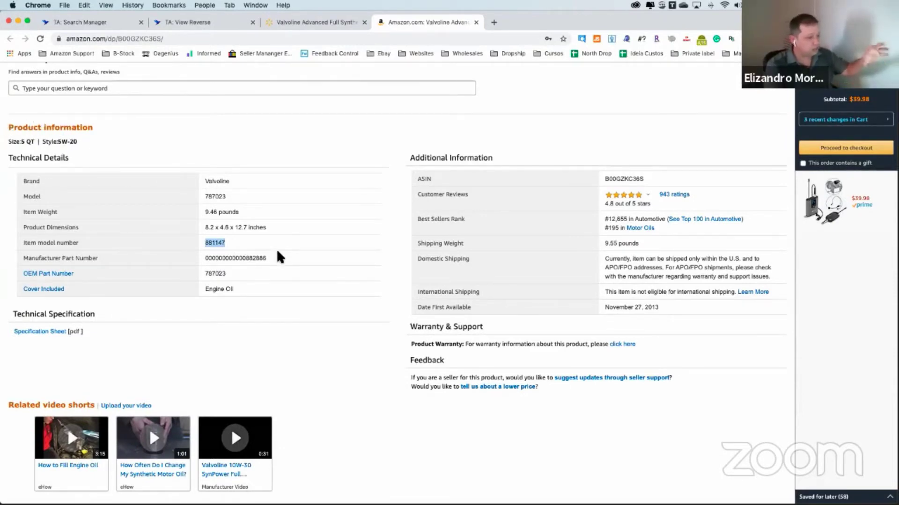
scroll(278, 256, "up", 20)
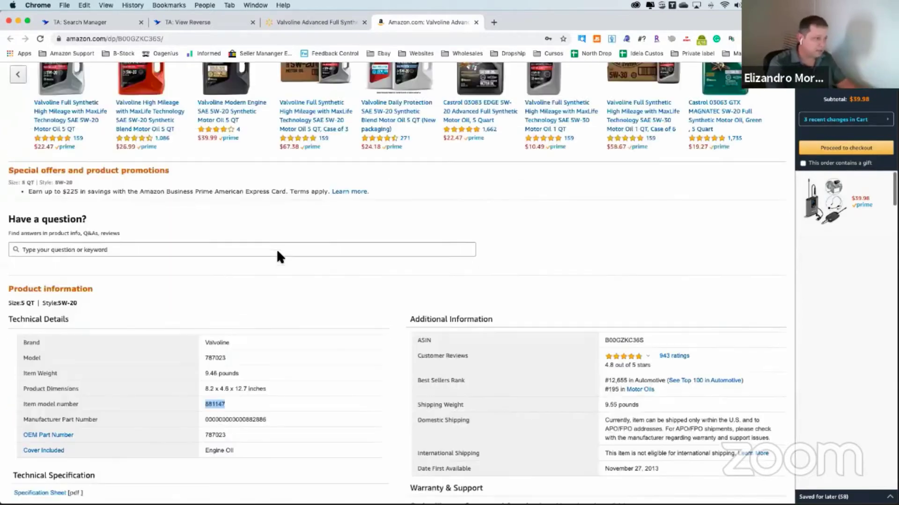
scroll(362, 266, "up", 2)
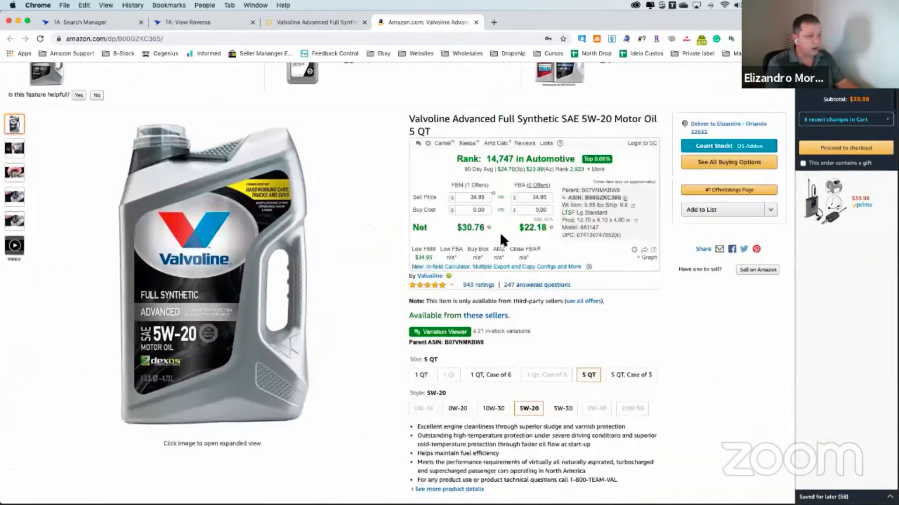
mouse_move(462, 230)
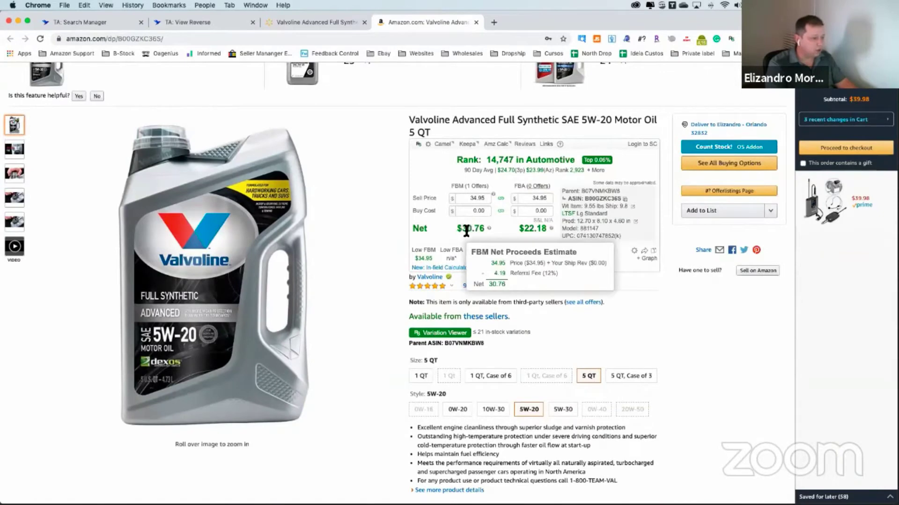
Select the Single pack size on the Walmart product page and check its price and delivery options
left_click(317, 22)
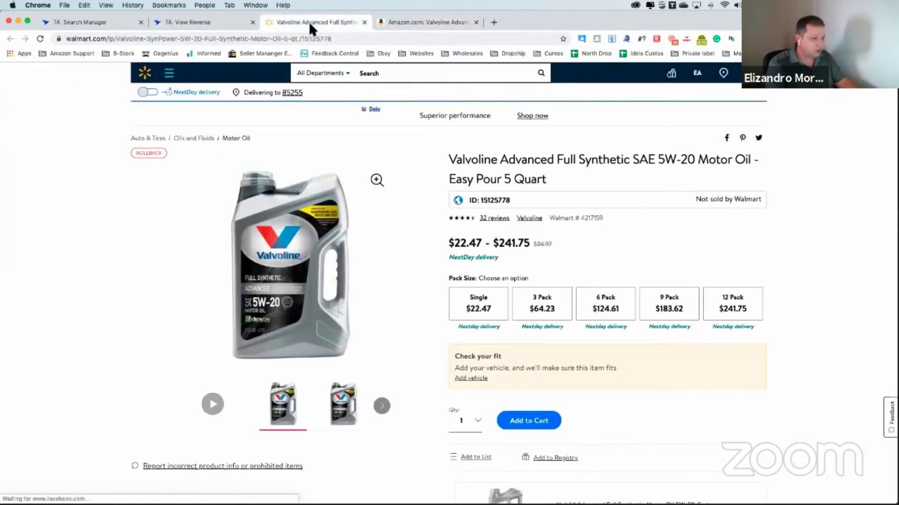
left_click(487, 306)
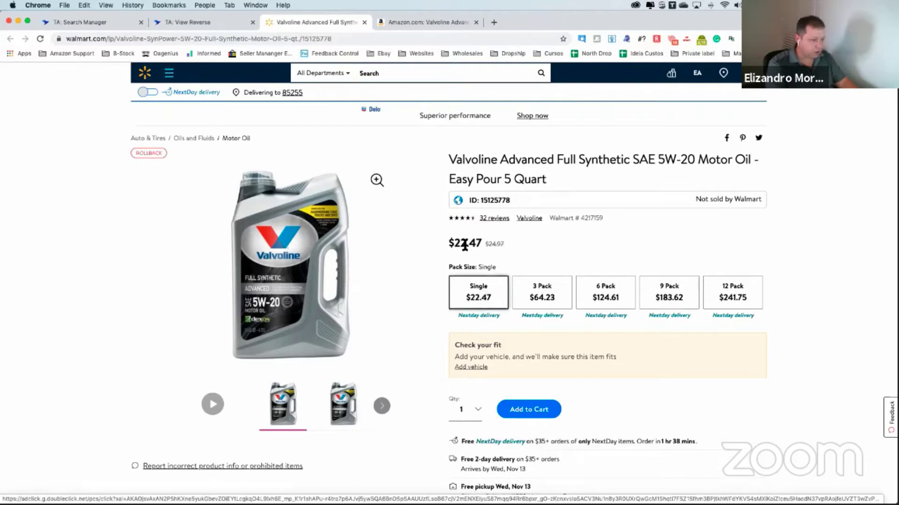
scroll(447, 246, "down", 1)
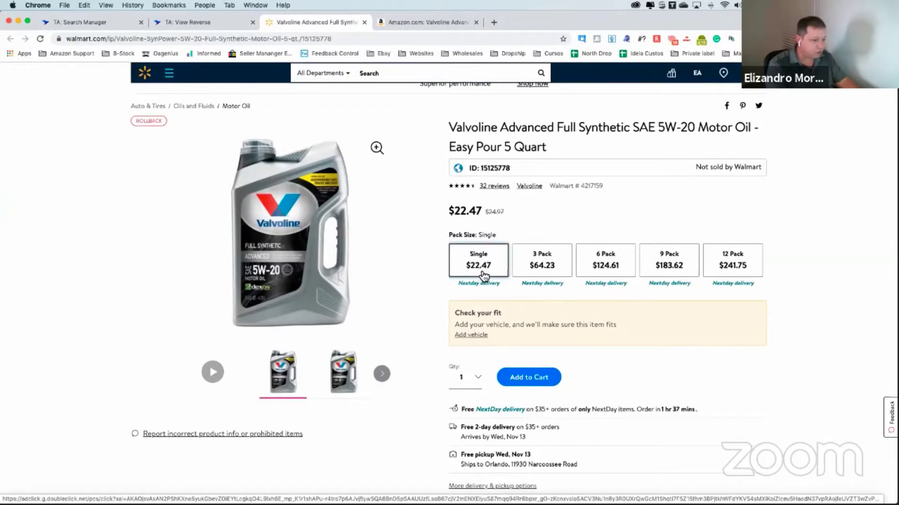
Set the buy cost to 28.47 in the Amazon listing's profit calculator
left_click(434, 23)
left_click(469, 213)
type("28.47")
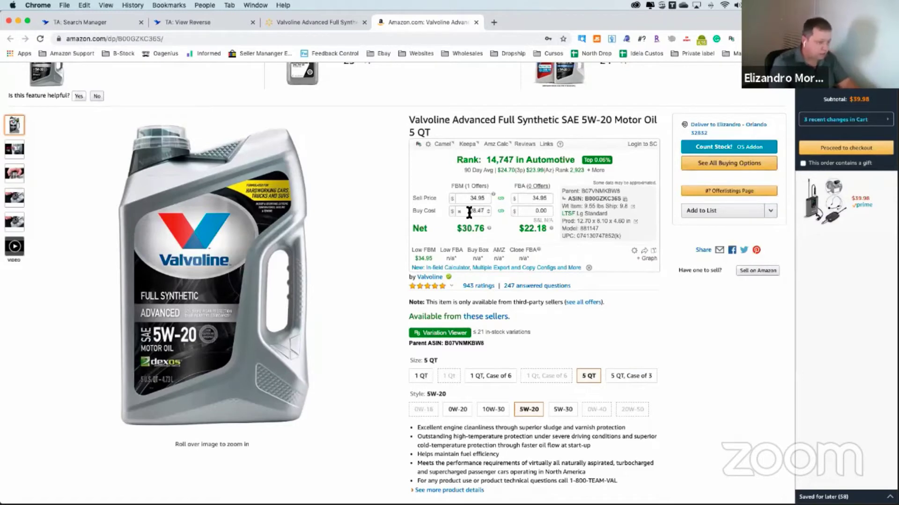
key("Return")
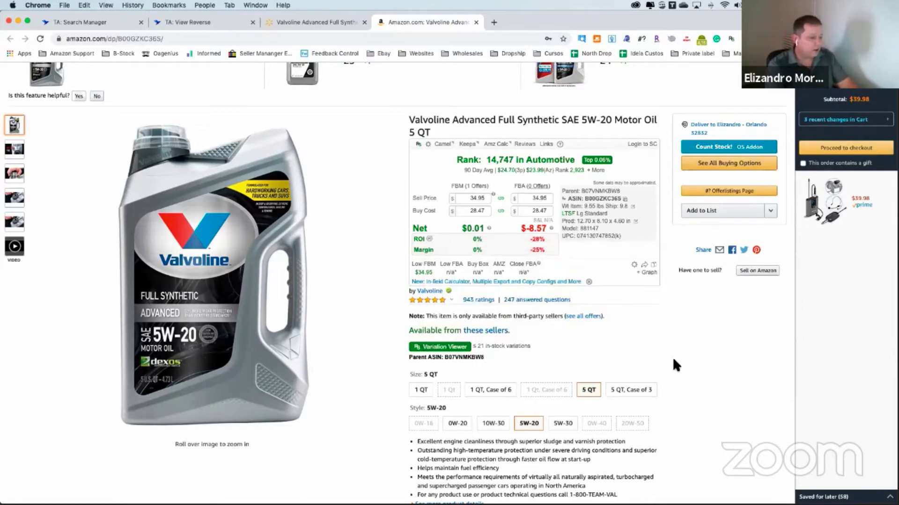
Open the Amazon listing's new offers and compare the seller's offer and price history with the Walmart price
scroll(674, 360, "down", 4)
scroll(509, 341, "down", 3)
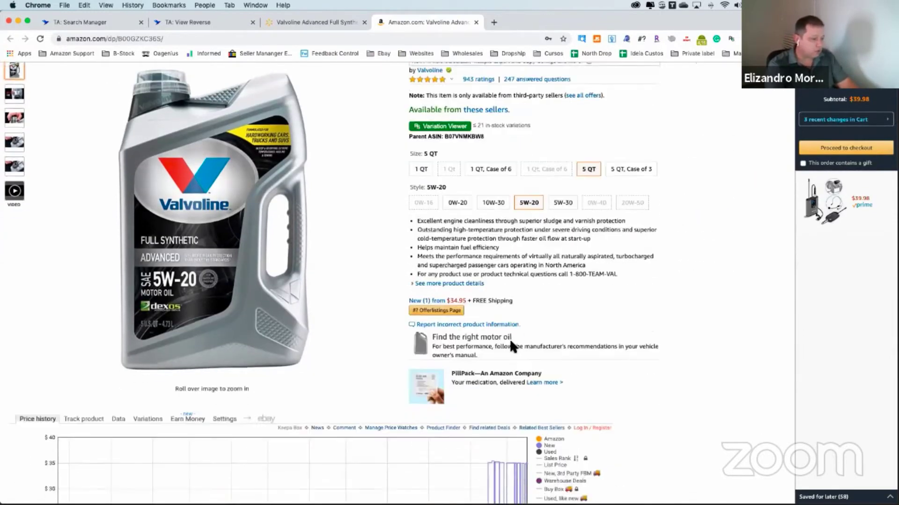
scroll(509, 338, "up", 1)
left_click(436, 212)
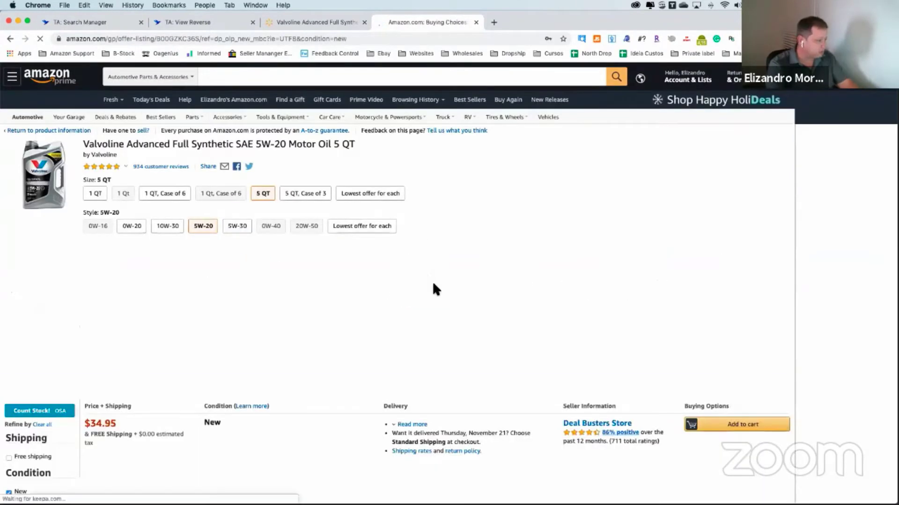
scroll(432, 281, "down", 2)
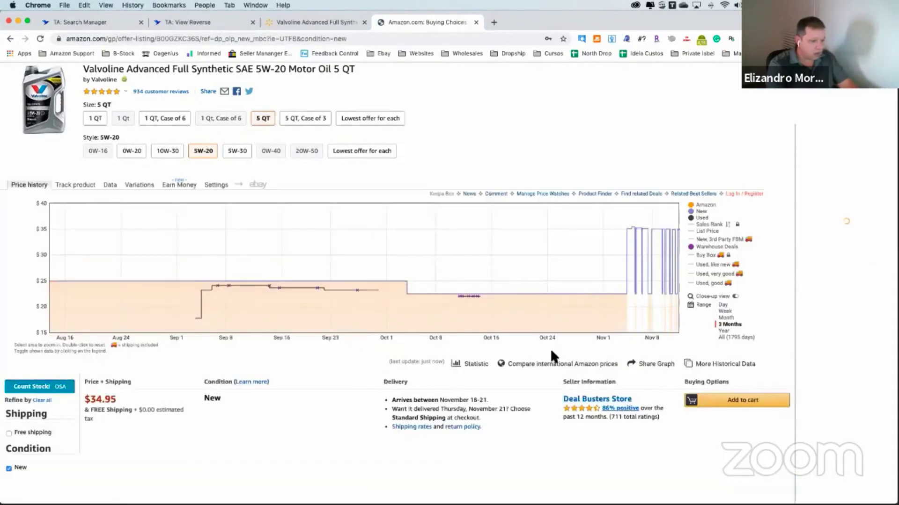
scroll(307, 390, "down", 1)
scroll(307, 390, "down", 1)
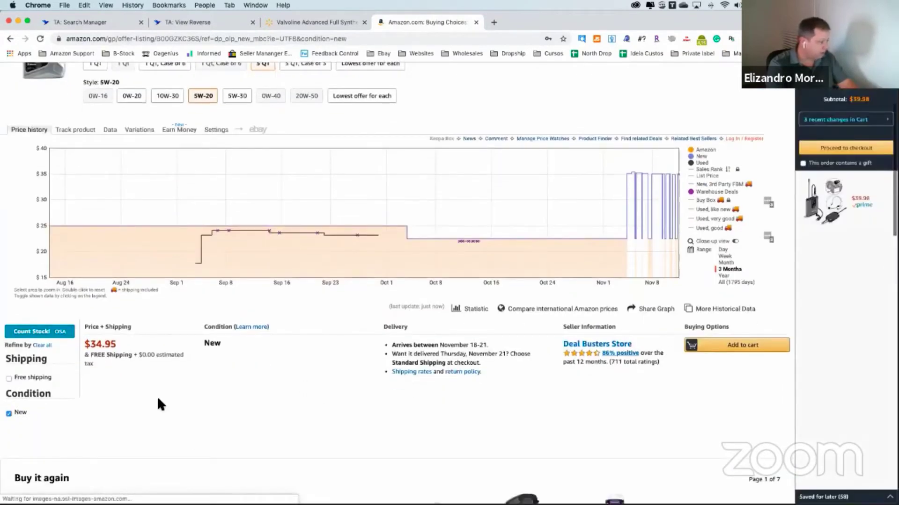
left_click(300, 23)
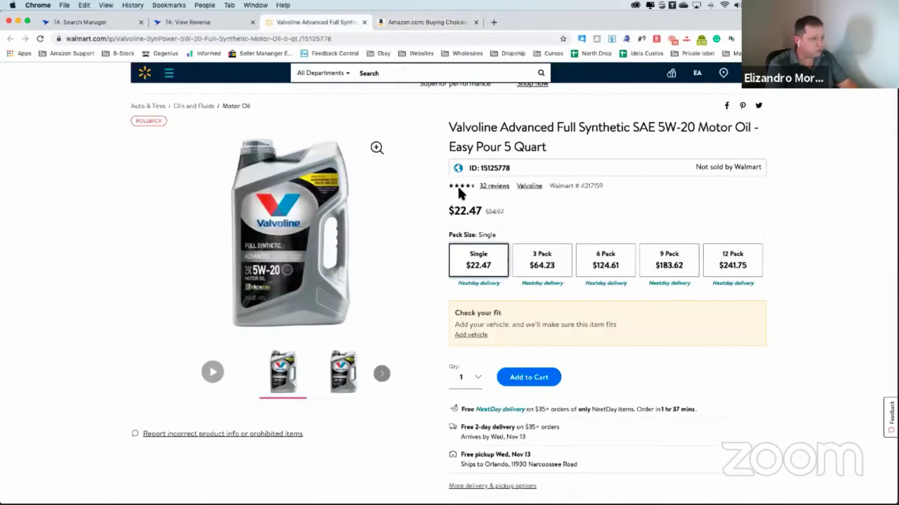
left_click(407, 19)
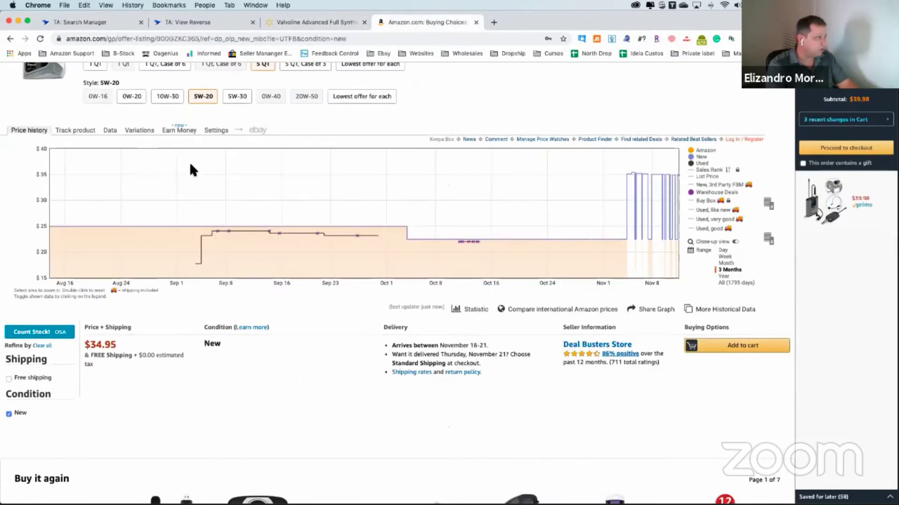
Return to the Amazon product information page and set the sell price to 39.00 in the profit calculator
scroll(192, 169, "up", 5)
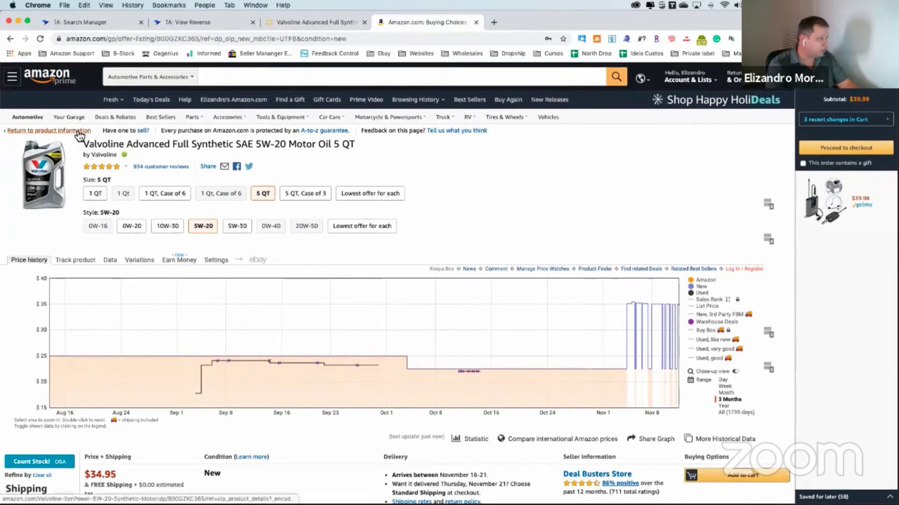
left_click(78, 135)
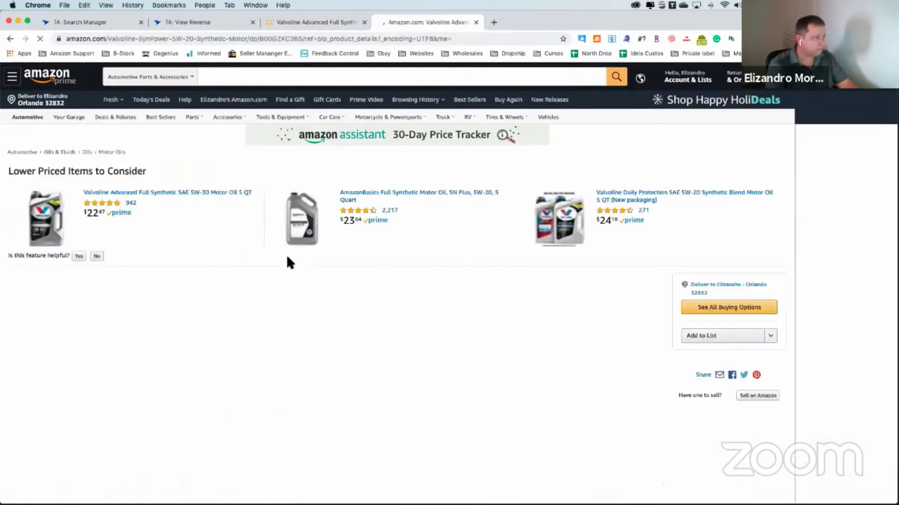
scroll(460, 372, "down", 1)
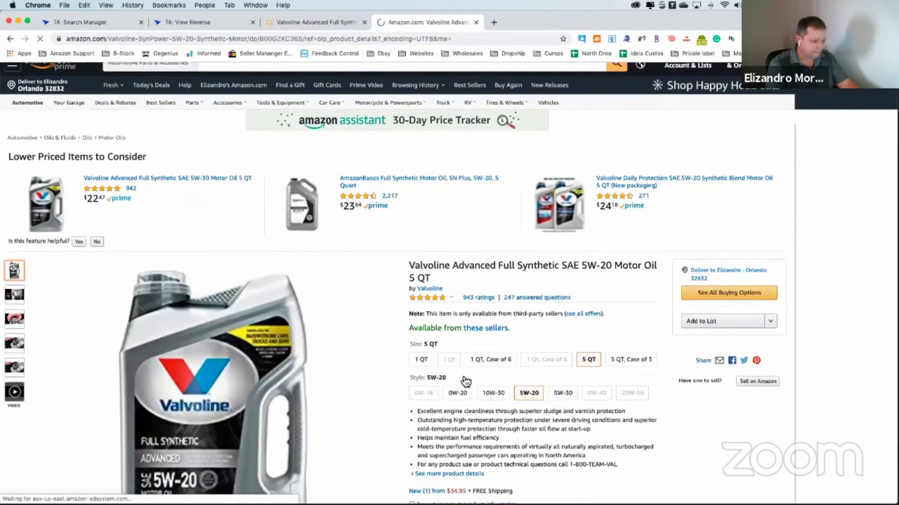
scroll(465, 381, "down", 2)
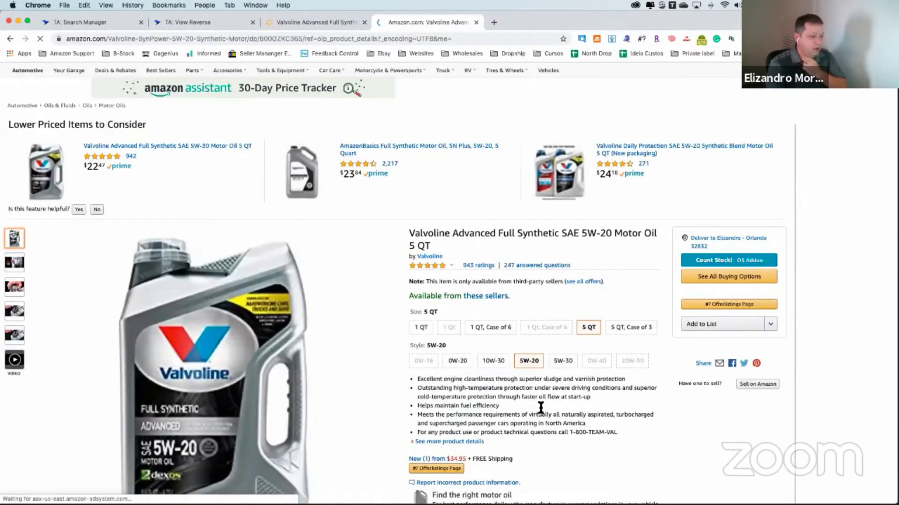
scroll(537, 408, "down", 2)
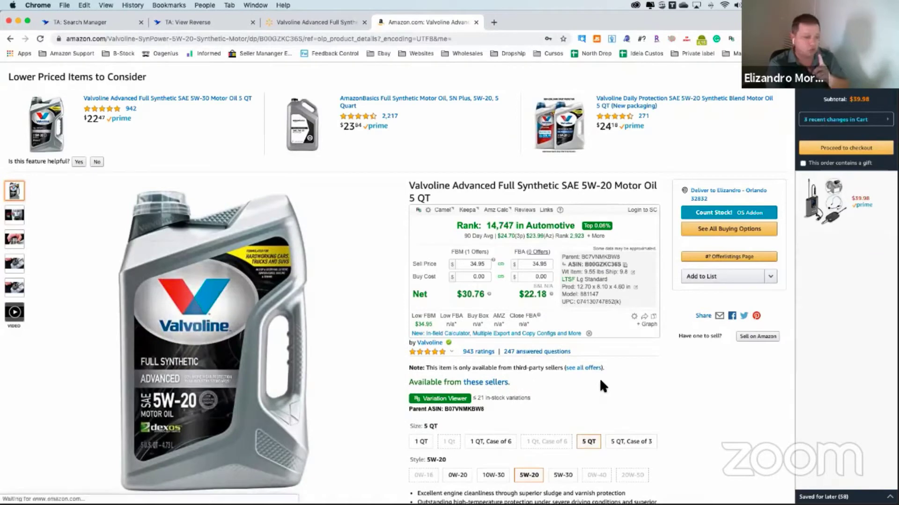
mouse_move(213, 332)
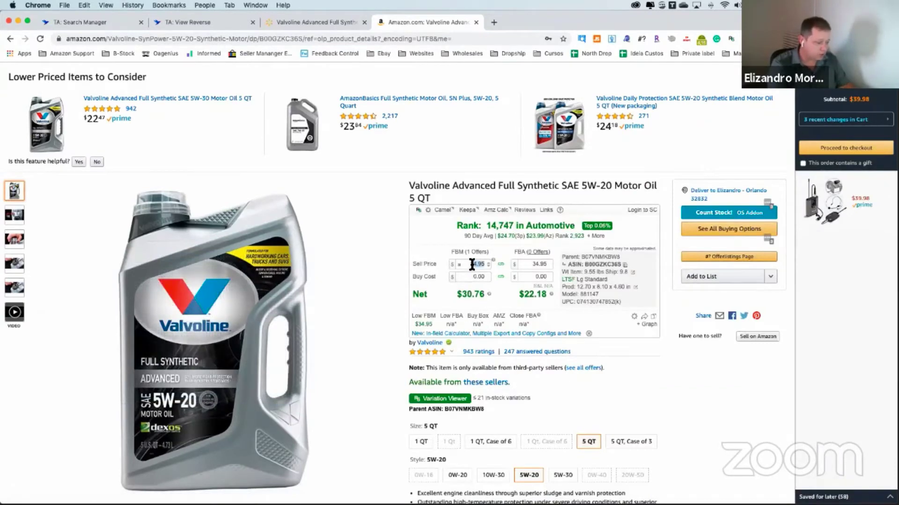
key("Tab")
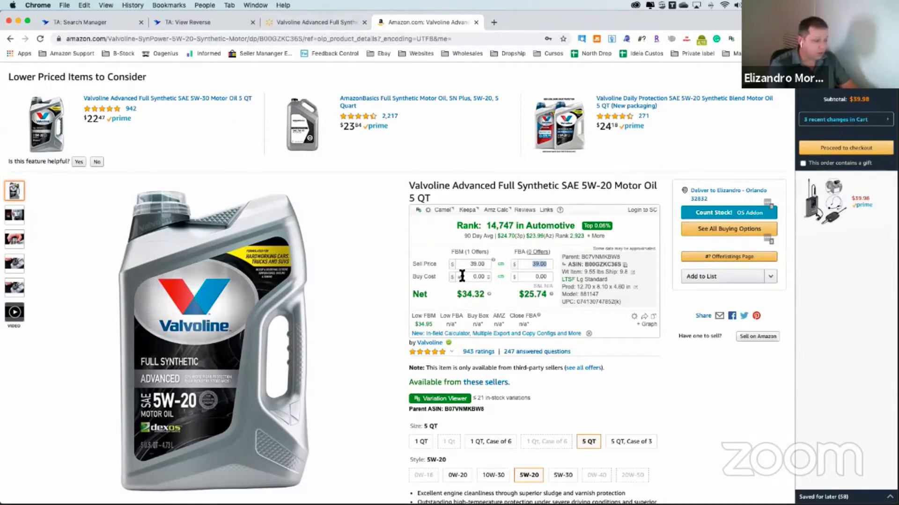
Recheck the Walmart price, set the calculator's buy cost to 28.47 and close the enlarged product image
left_click(314, 22)
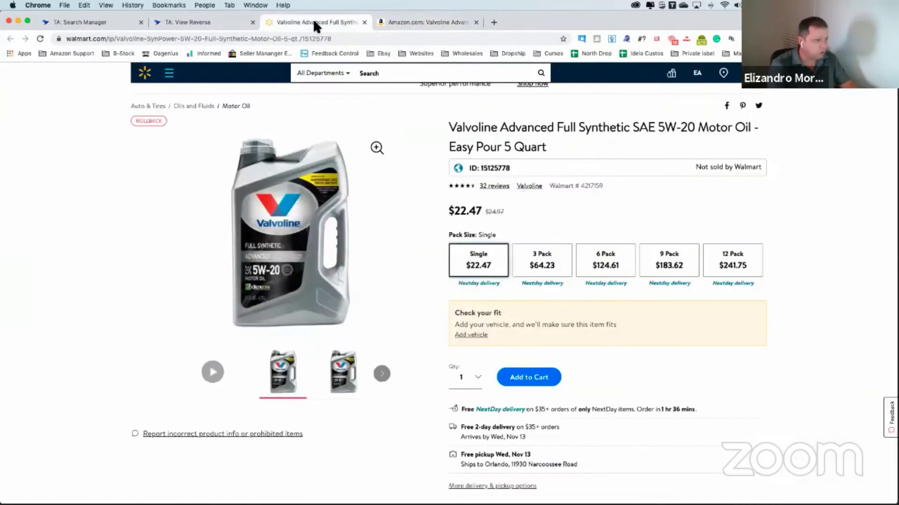
left_click(433, 22)
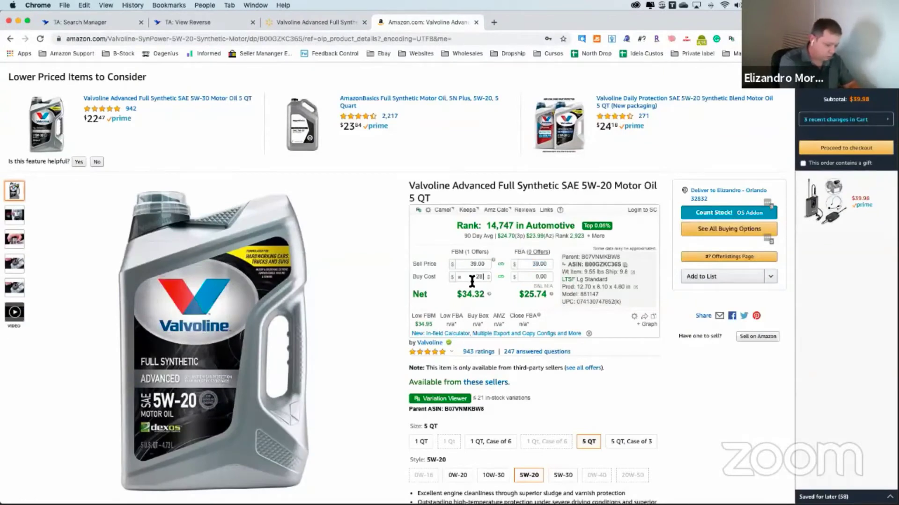
left_click(382, 286)
left_click(368, 309)
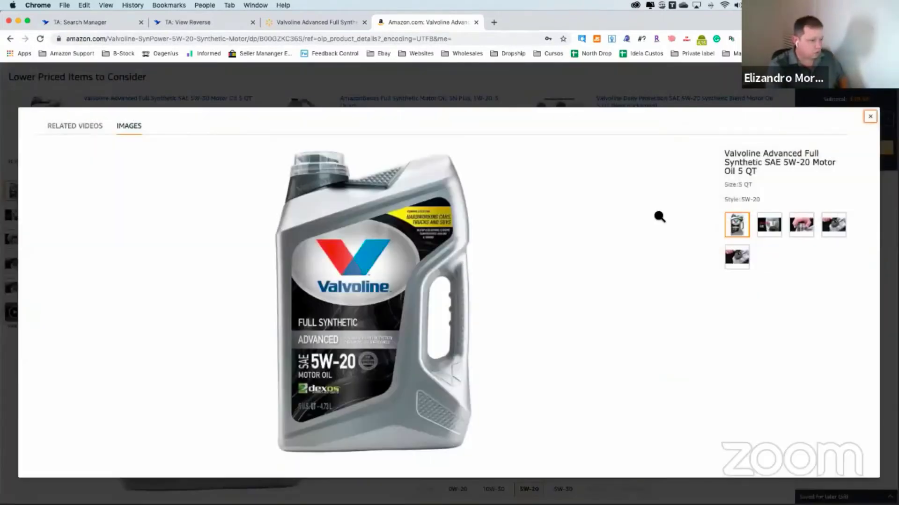
left_click(870, 117)
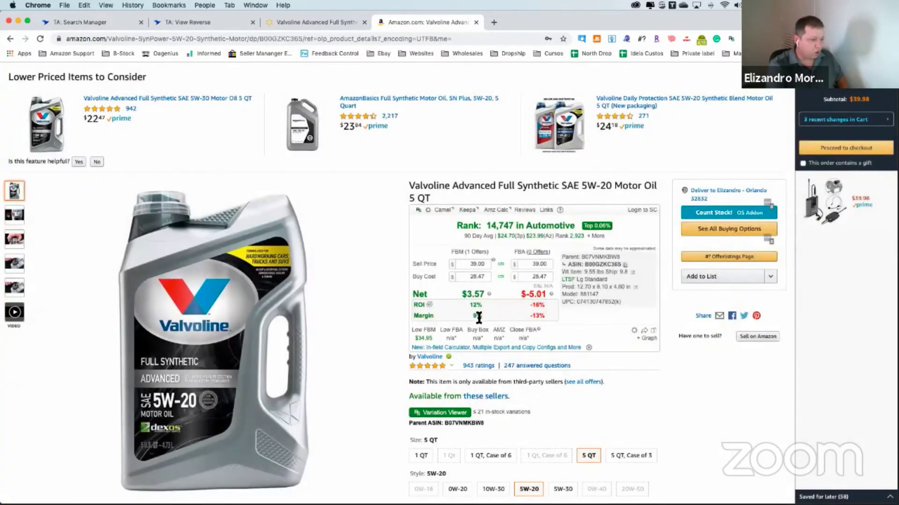
Set the sell price to 39.50 in the profit calculator and close the enlarged product image
left_click(476, 263)
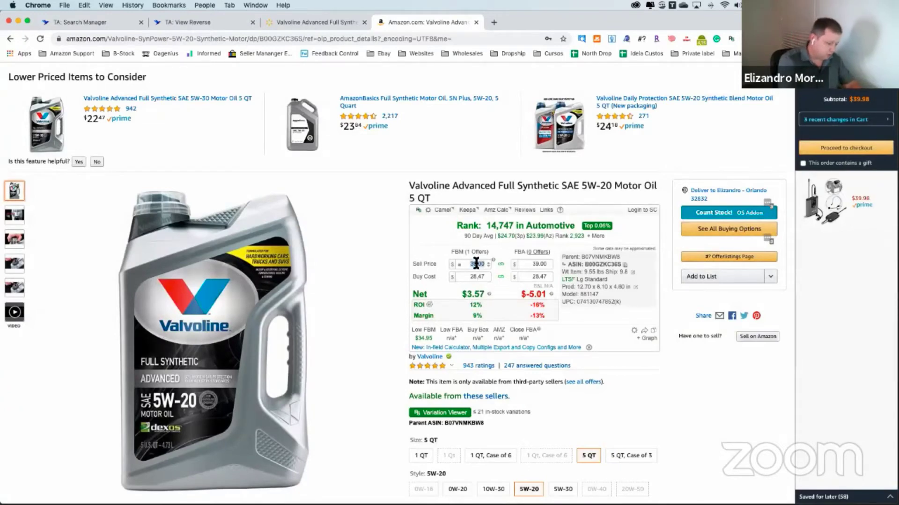
type("38")
type(".50")
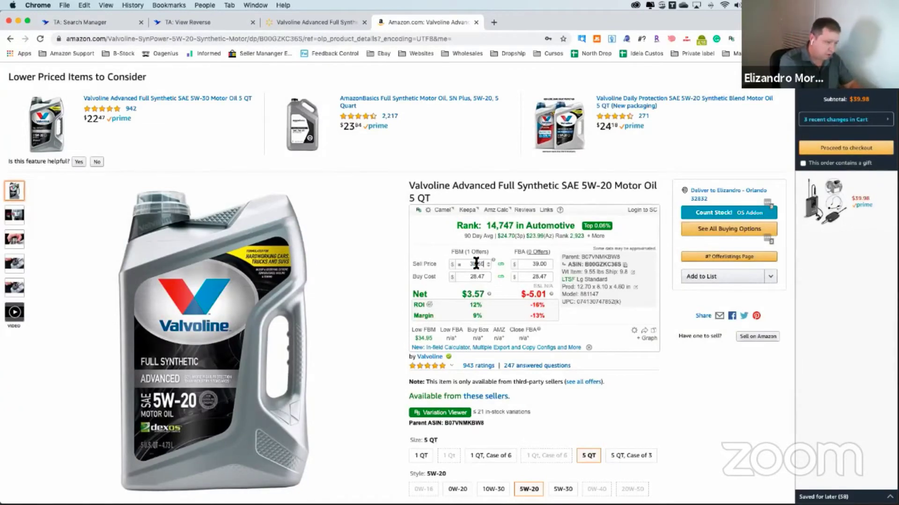
left_click(369, 309)
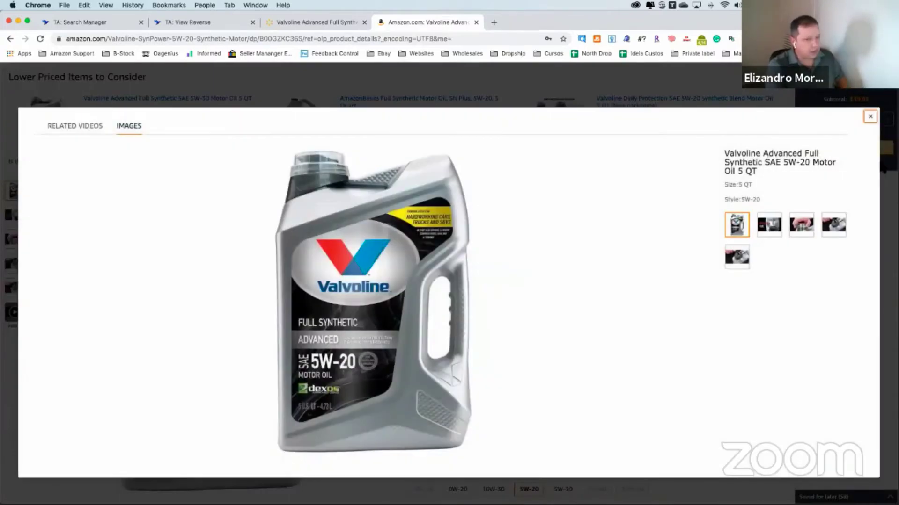
key("Escape")
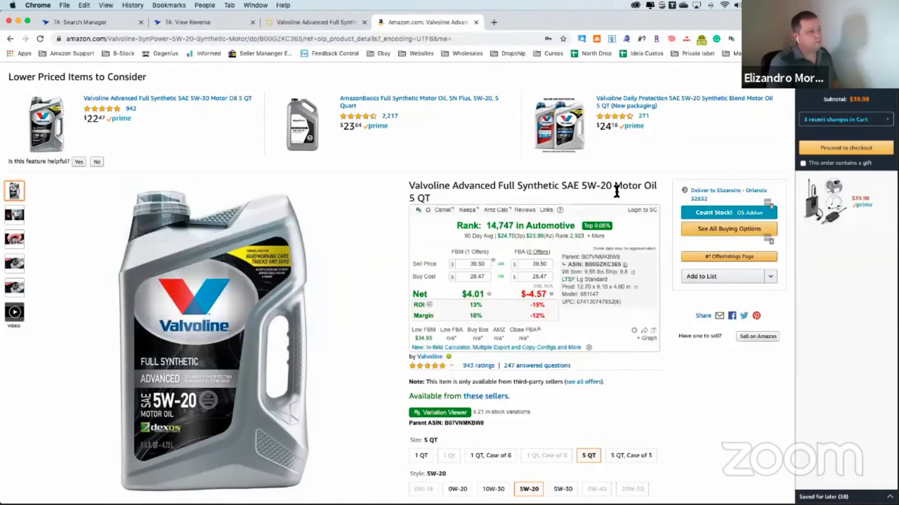
Examine the motor oil's Keepa price history over the All, Week and Month ranges
scroll(476, 188, "down", 5)
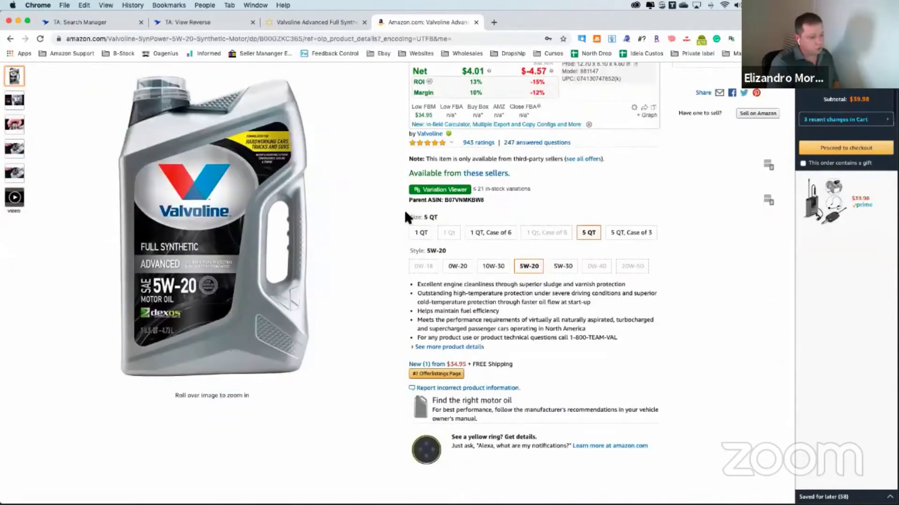
scroll(403, 209, "down", 7)
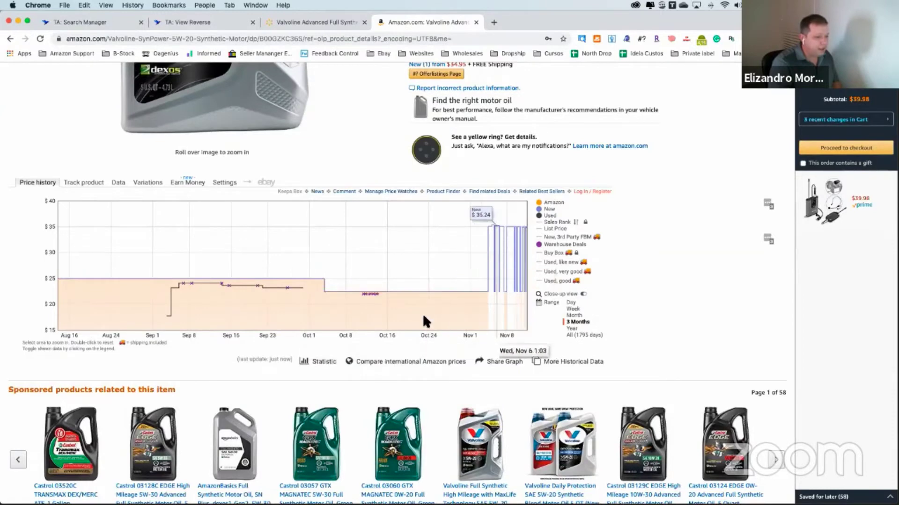
left_click(581, 335)
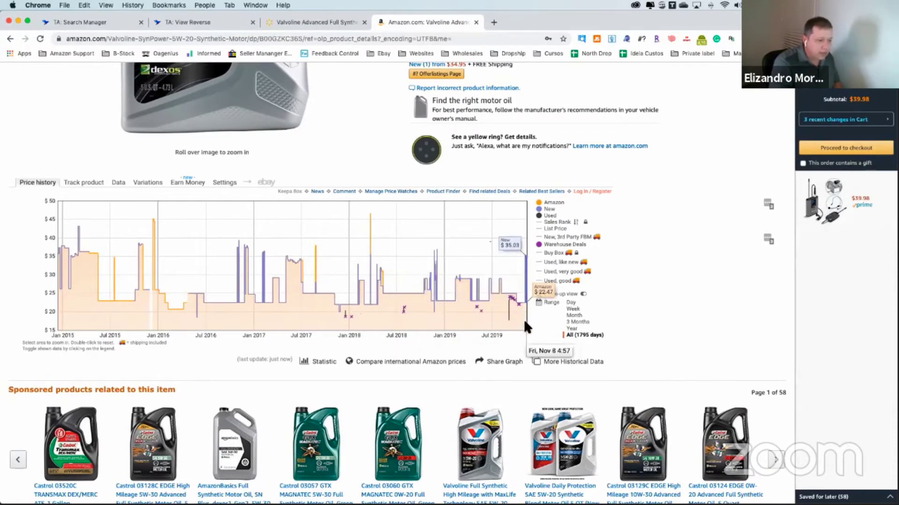
left_click(574, 309)
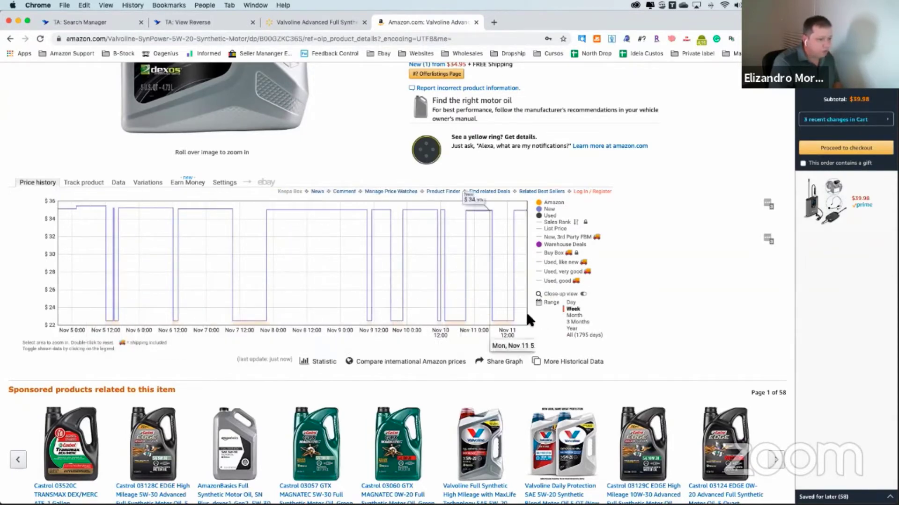
left_click(575, 316)
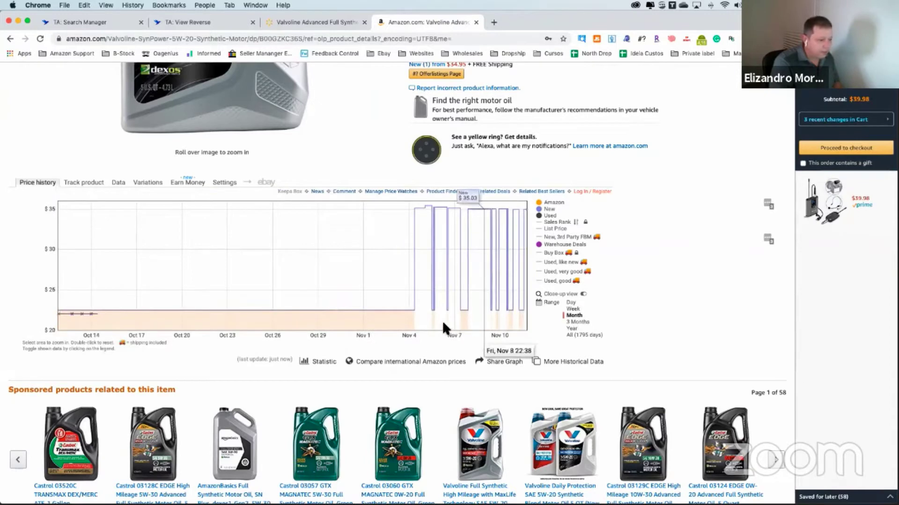
Open the listing's new offers, check the seller's positive feedback percentage and close the offers
scroll(454, 332, "up", 5)
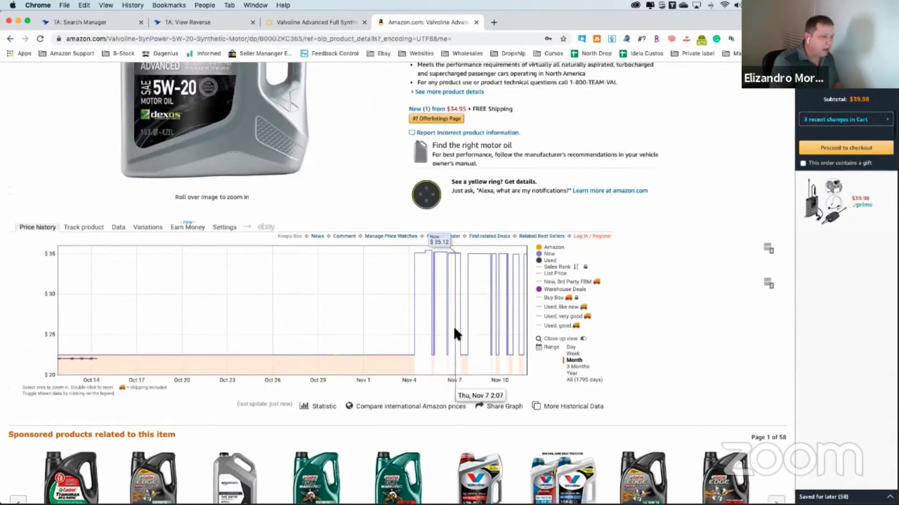
left_click(428, 252)
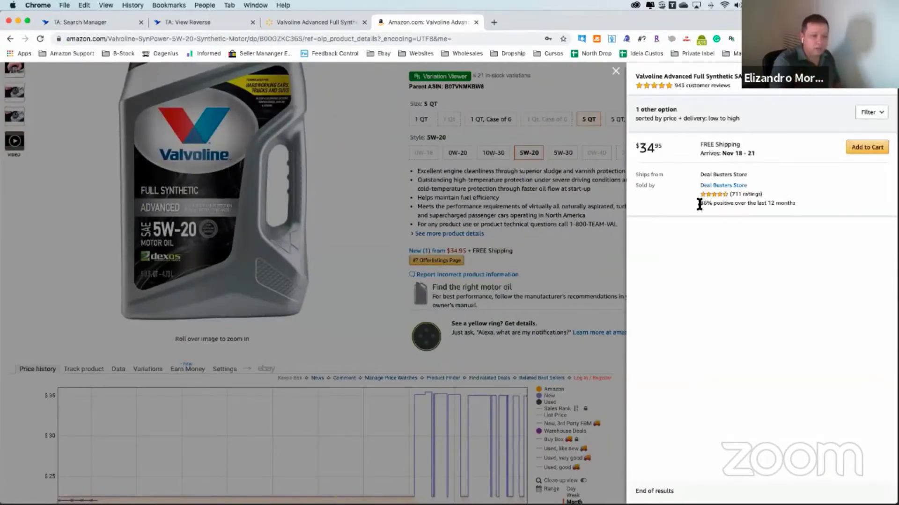
left_click_drag(699, 204, 715, 209)
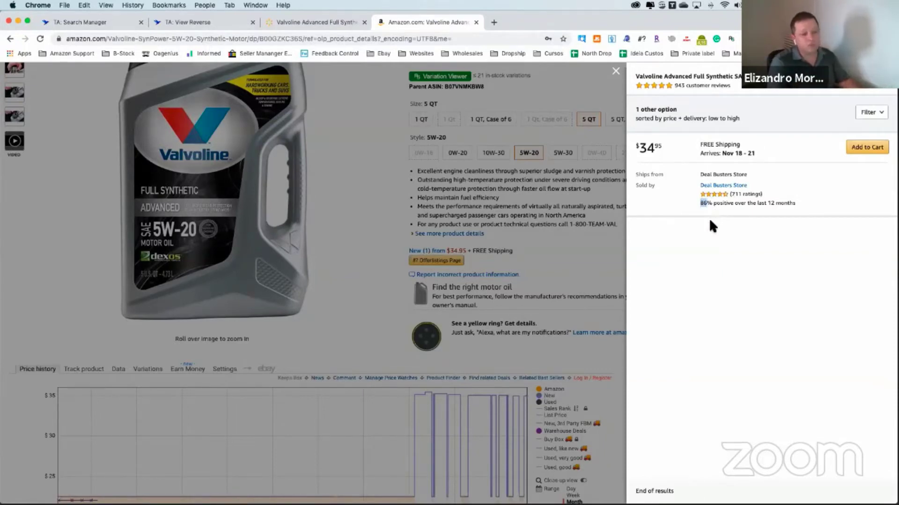
key("Escape")
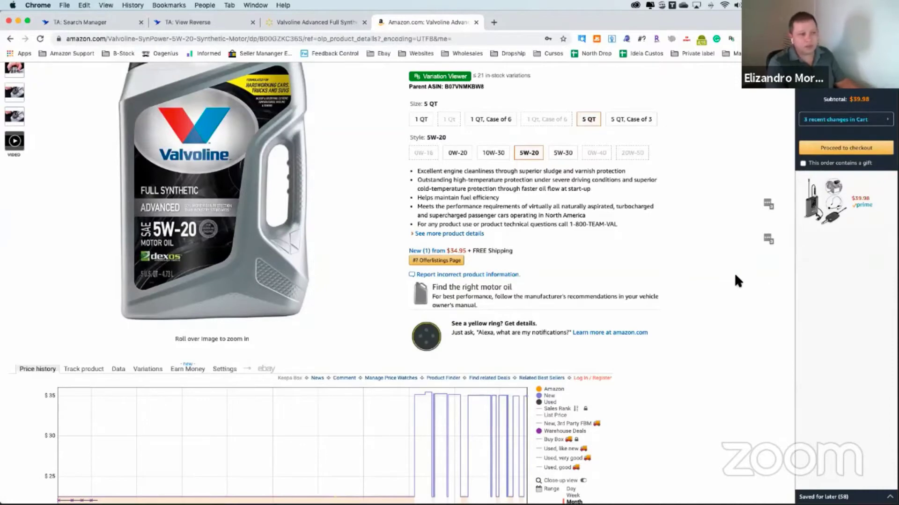
Close the motor oil's Amazon and Walmart pages to return to the Tactical Arbitrage results
scroll(734, 272, "up", 1)
scroll(622, 233, "up", 5)
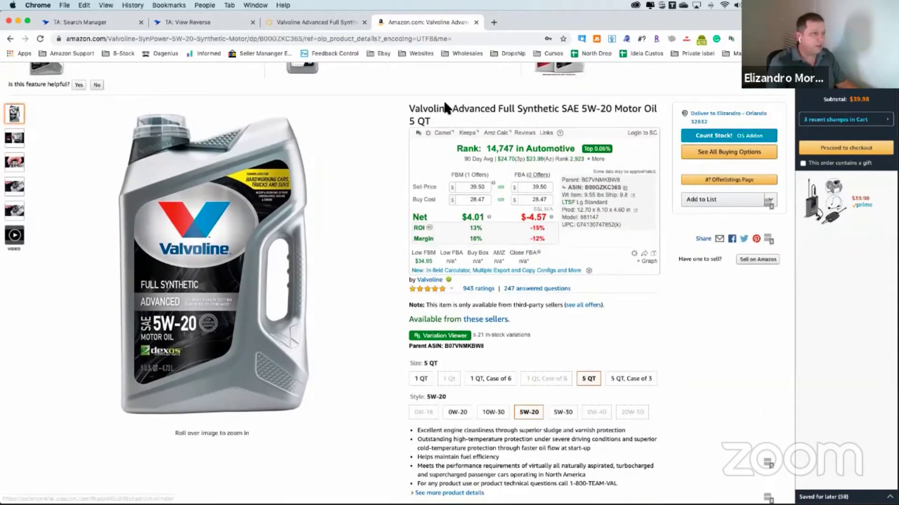
left_click(476, 23)
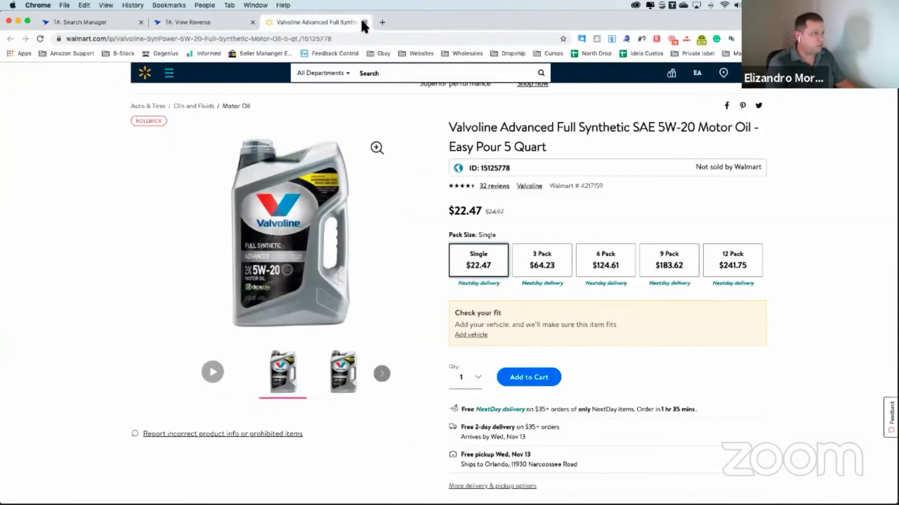
left_click(364, 21)
Open the source and Amazon listings of the Rough Country N3 Dual Premium Steering Stabilizer from the reverse search results
scroll(447, 265, "down", 4)
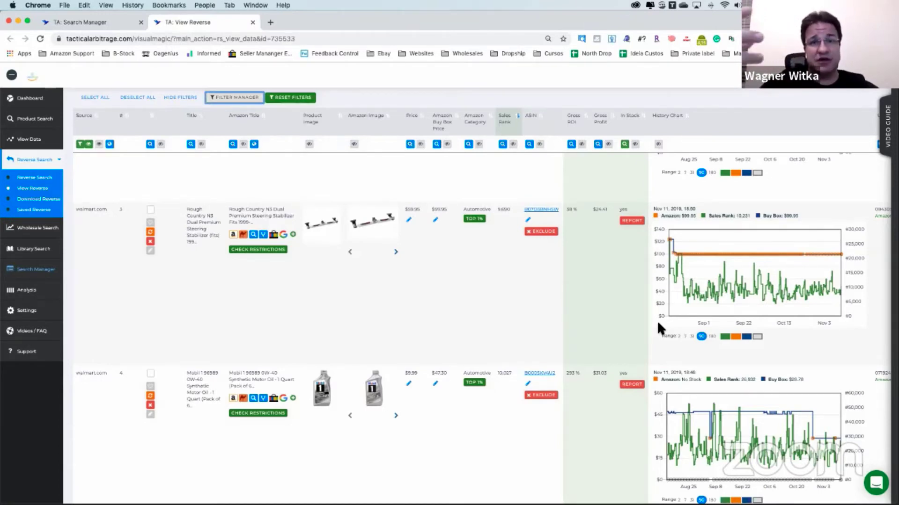
scroll(342, 292, "down", 4)
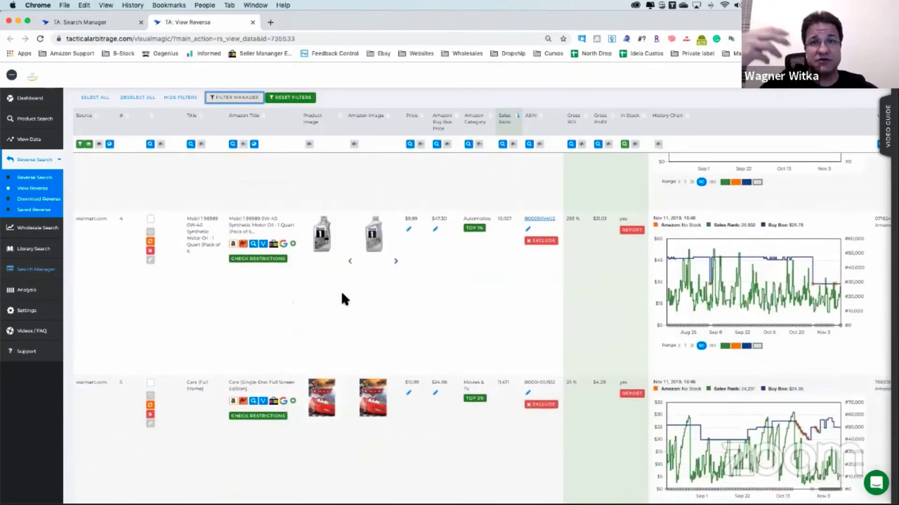
scroll(342, 295, "up", 5)
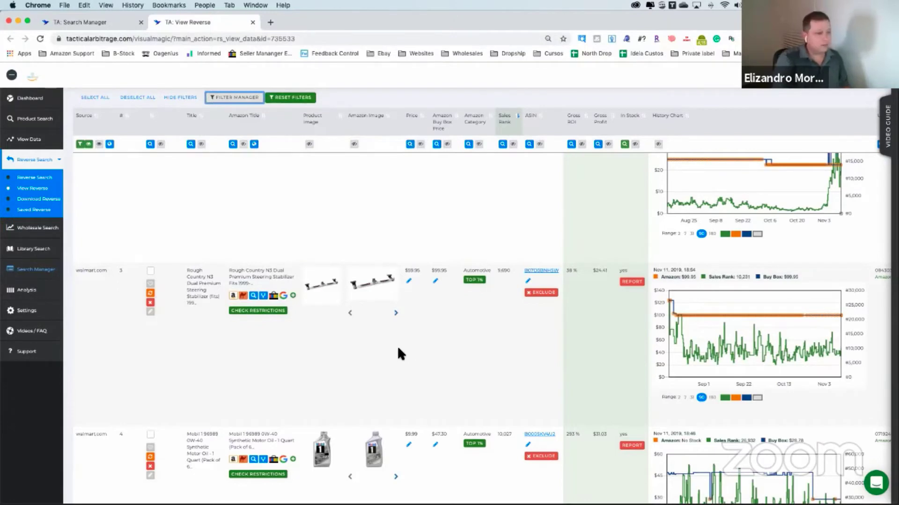
scroll(397, 361, "up", 6)
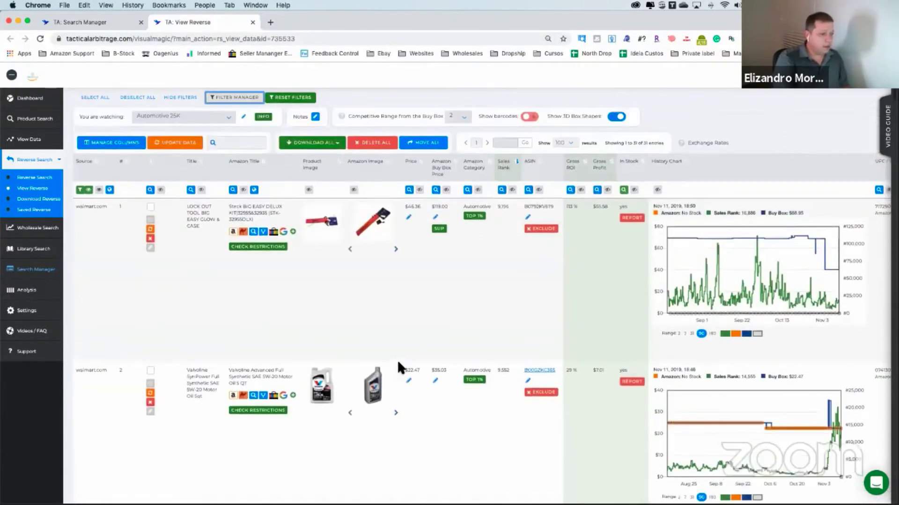
scroll(397, 360, "down", 7)
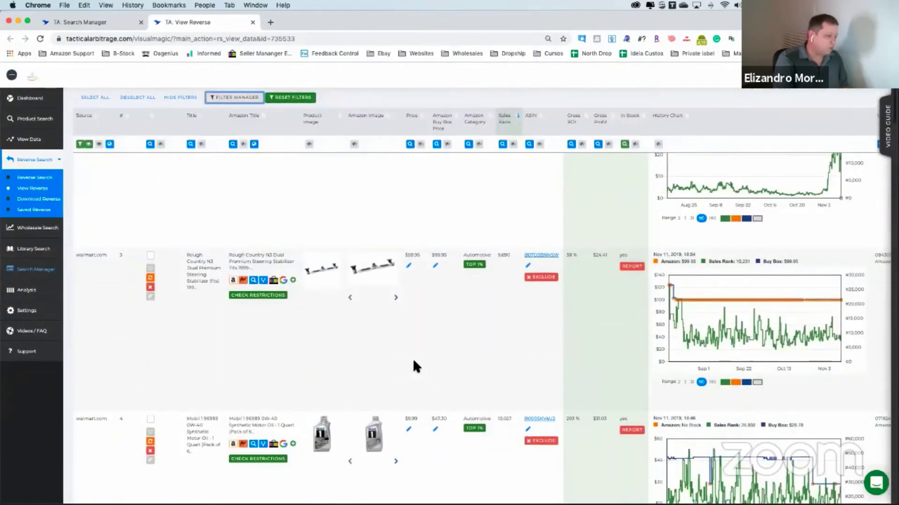
scroll(412, 366, "down", 1)
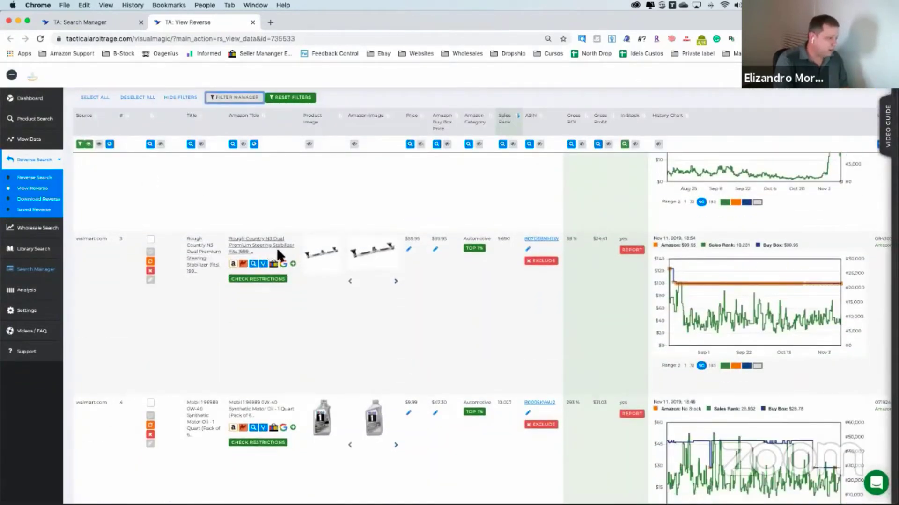
left_click(263, 264)
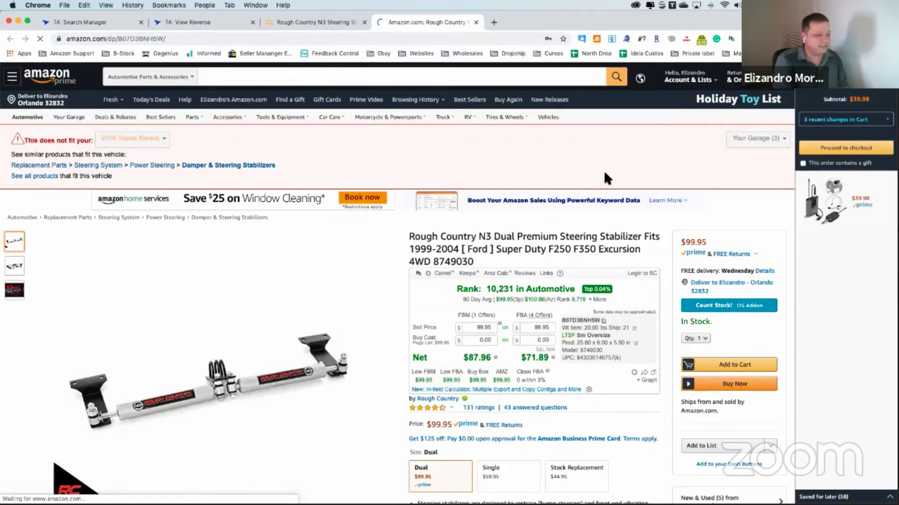
Check the steering stabilizer's Amazon product details and highlight its model number
scroll(602, 170, "down", 2)
scroll(605, 178, "down", 2)
scroll(604, 176, "down", 2)
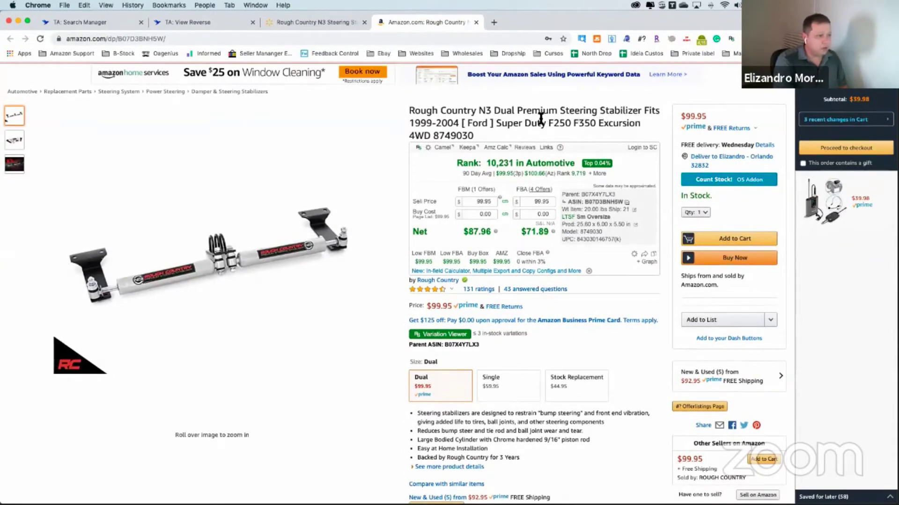
right_click(526, 158)
left_click(586, 234)
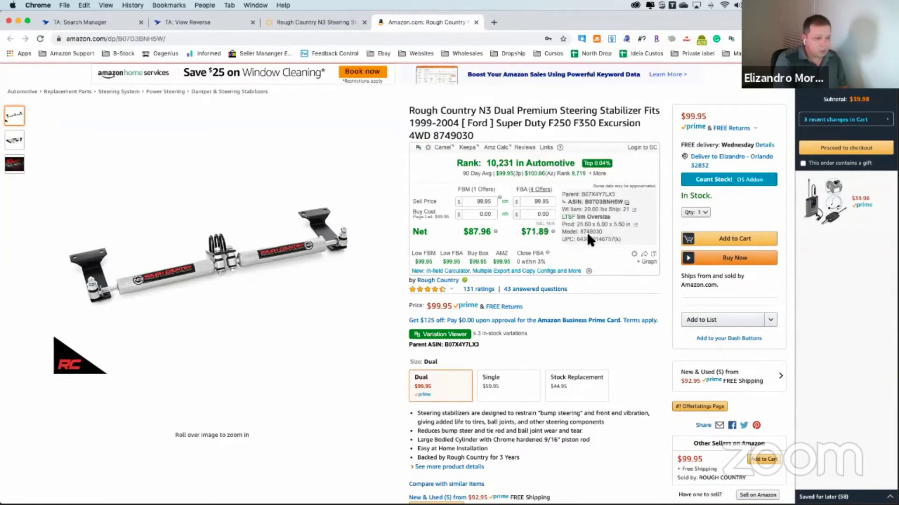
left_click_drag(578, 233, 603, 232)
Switch to the stabilizer's Walmart listing and compare the Twin and Dual sizes' prices, ending with Dual selected
left_click(305, 18)
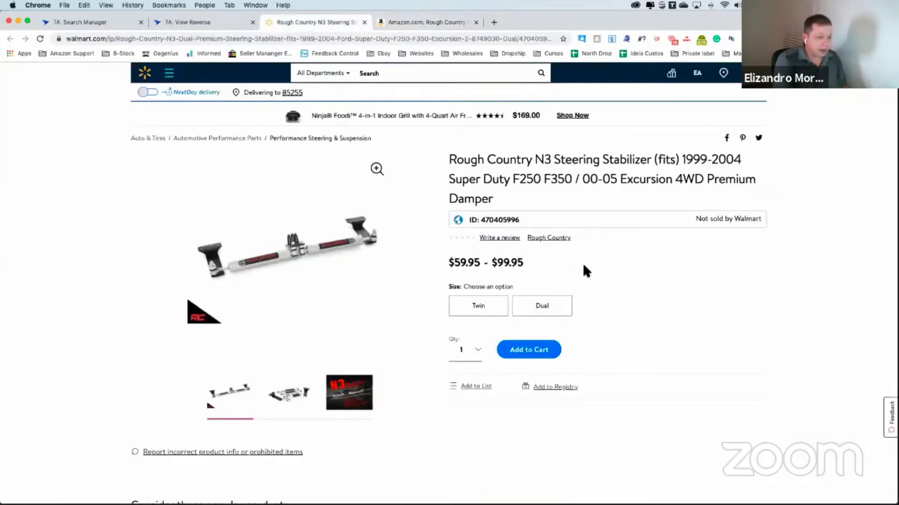
scroll(606, 271, "down", 2)
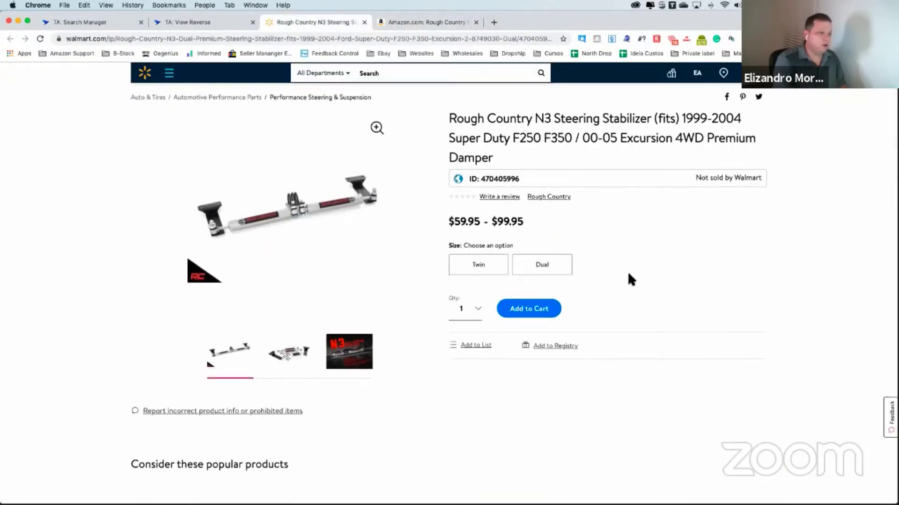
scroll(627, 279, "down", 1)
scroll(627, 279, "down", 3)
scroll(608, 262, "up", 3)
left_click(477, 243)
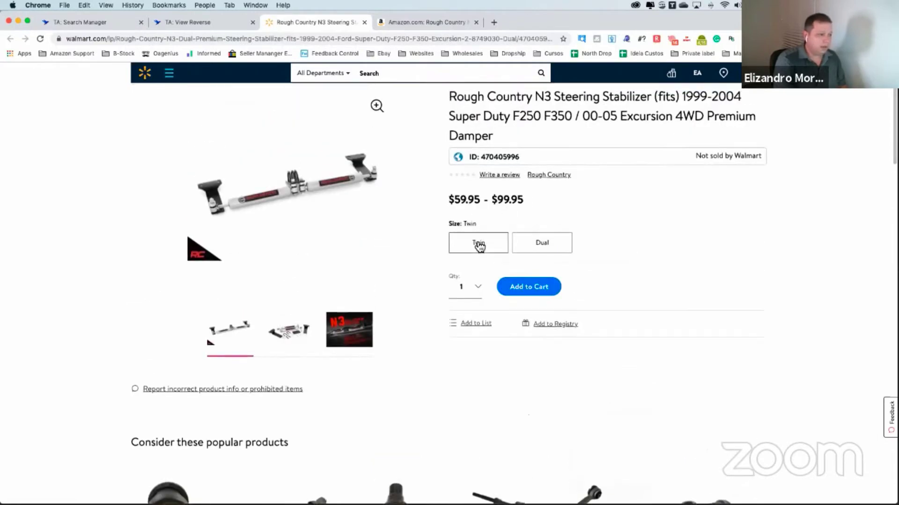
left_click(547, 254)
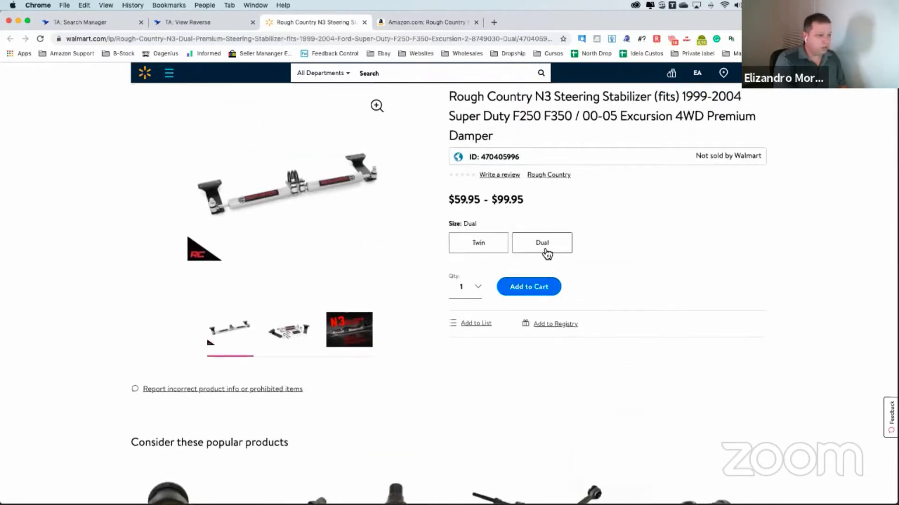
left_click(475, 239)
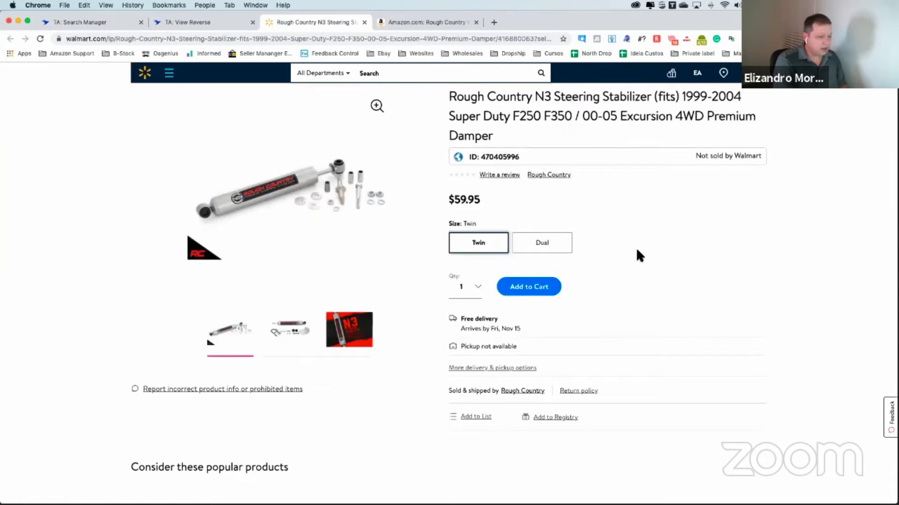
left_click(556, 246)
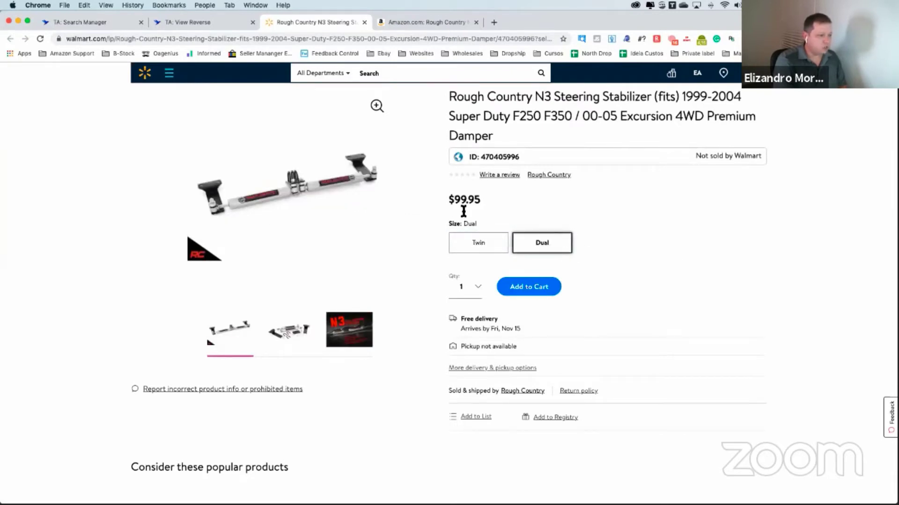
Check who sells and ships the Dual stabilizer on Walmart and highlight the seller line
scroll(669, 318, "down", 1)
scroll(668, 323, "up", 1)
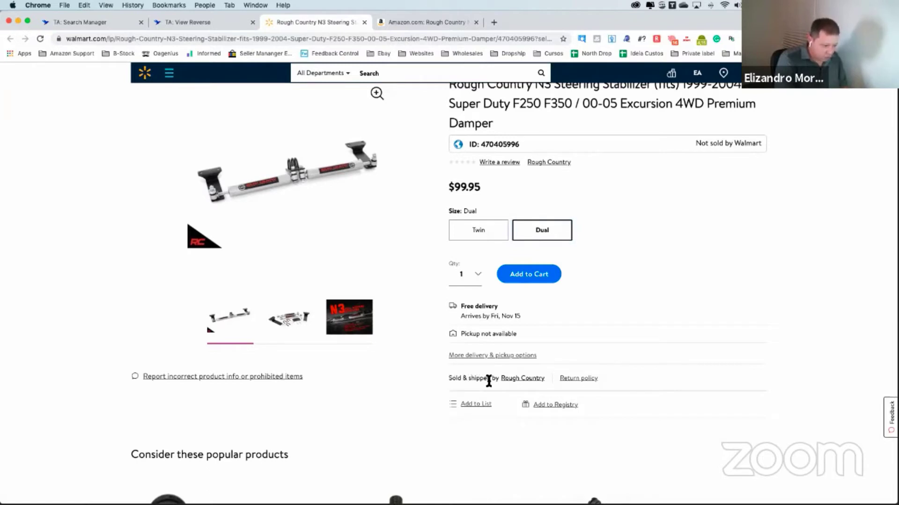
left_click_drag(450, 380, 549, 377)
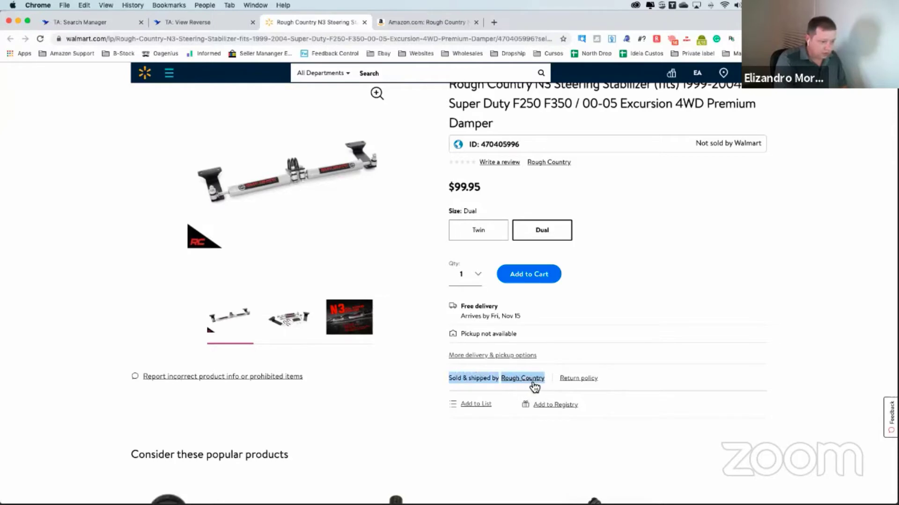
scroll(534, 386, "up", 2)
scroll(539, 385, "down", 1)
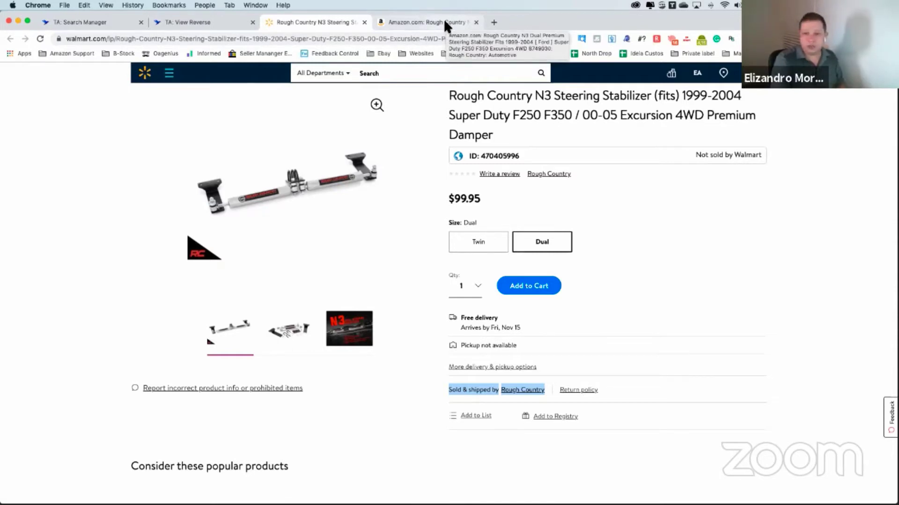
Switch to the stabilizer's Amazon listing, look over its price history and open the page listing all its offers
left_click(433, 21)
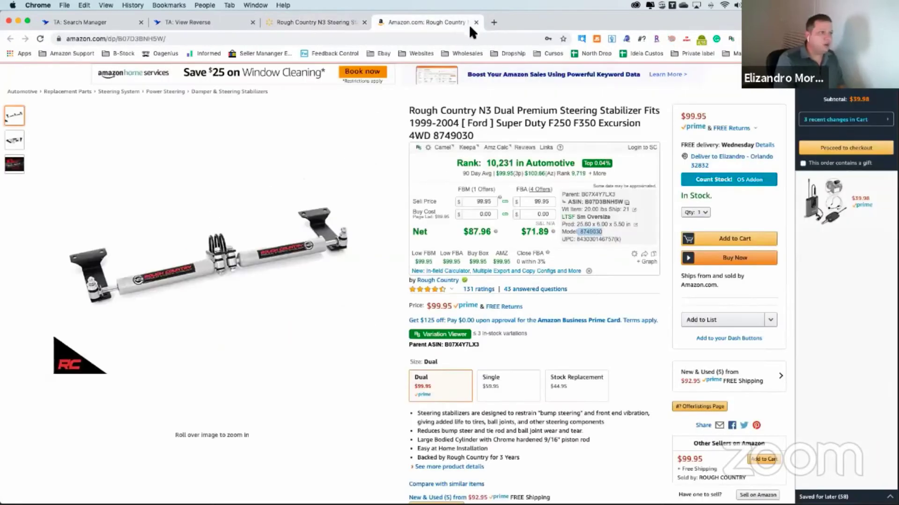
scroll(521, 295, "down", 5)
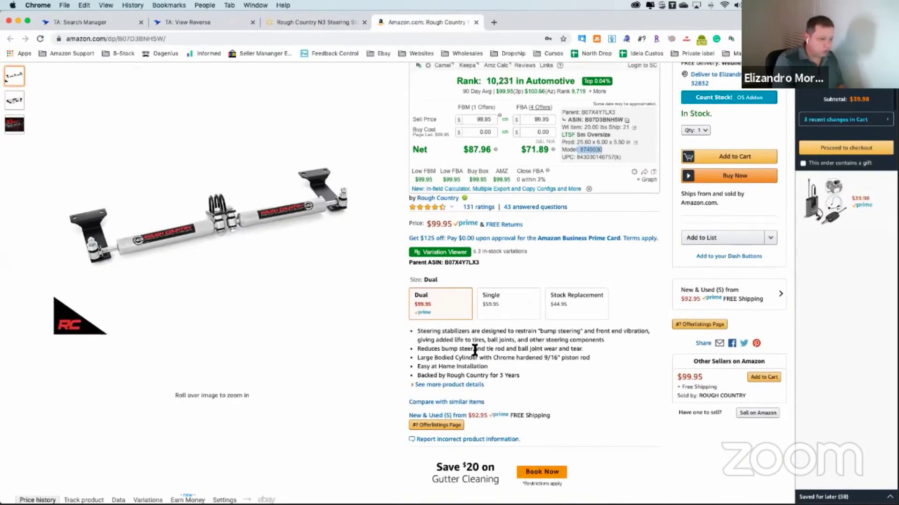
scroll(539, 300, "down", 4)
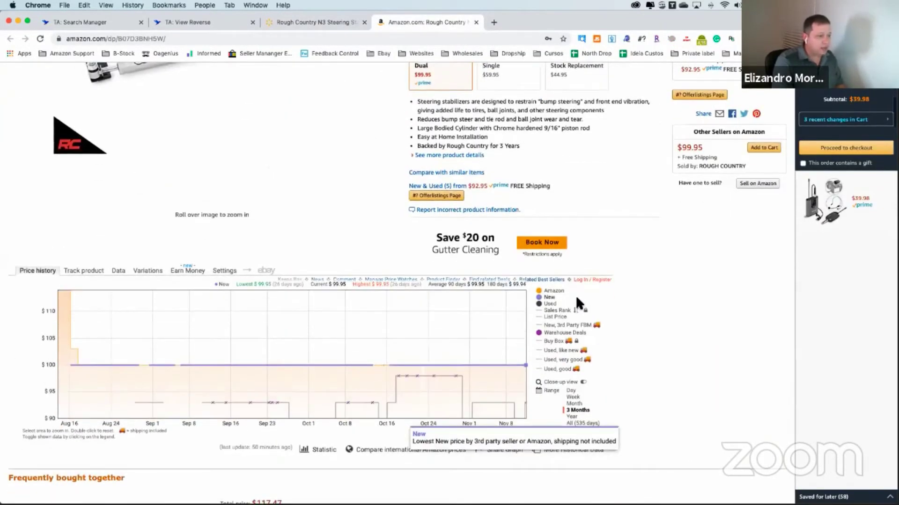
scroll(578, 302, "up", 2)
left_click(429, 245)
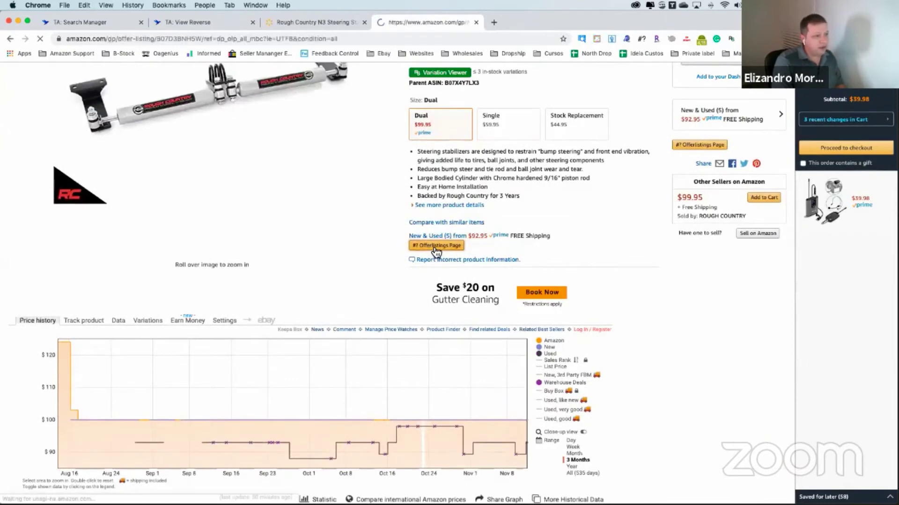
Compare the sellers, prices and stock on the stabilizer's Amazon offers page, highlighting Amazon's own new offer
scroll(434, 243, "down", 2)
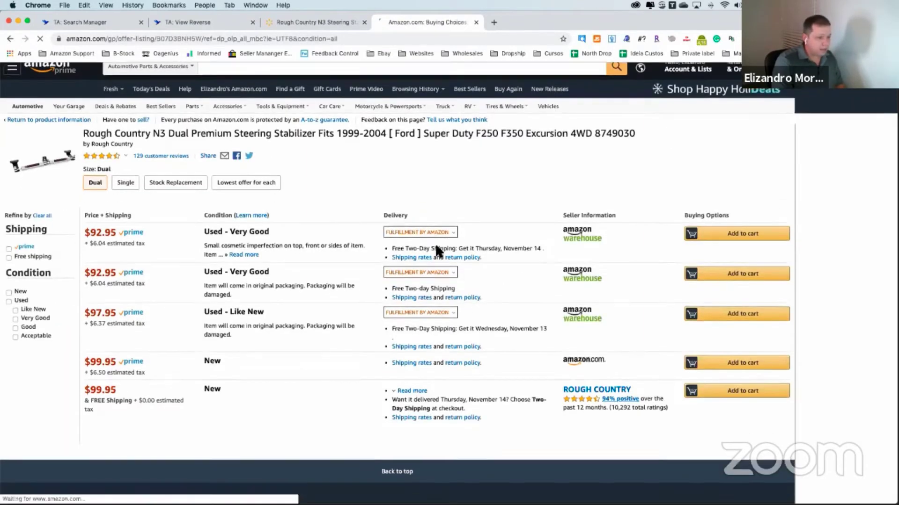
scroll(321, 363, "down", 4)
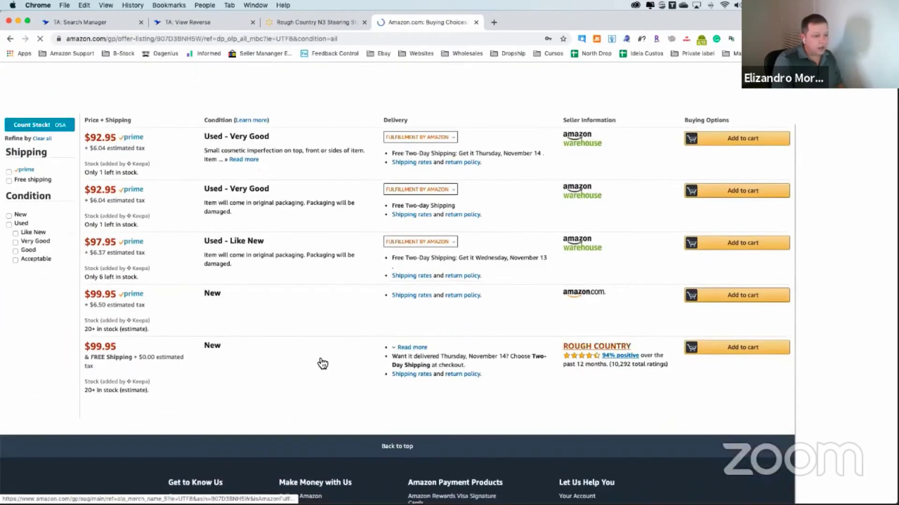
left_click_drag(91, 345, 592, 341)
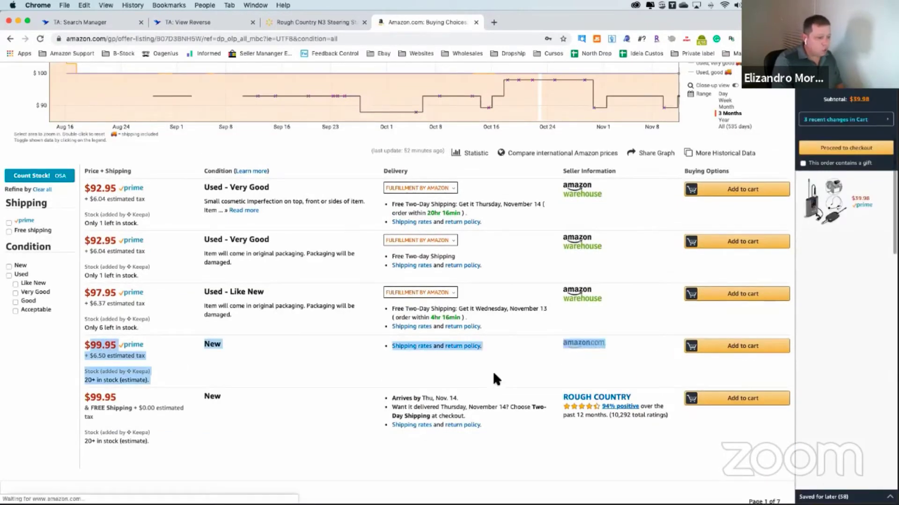
scroll(505, 393, "down", 2)
left_click(215, 417)
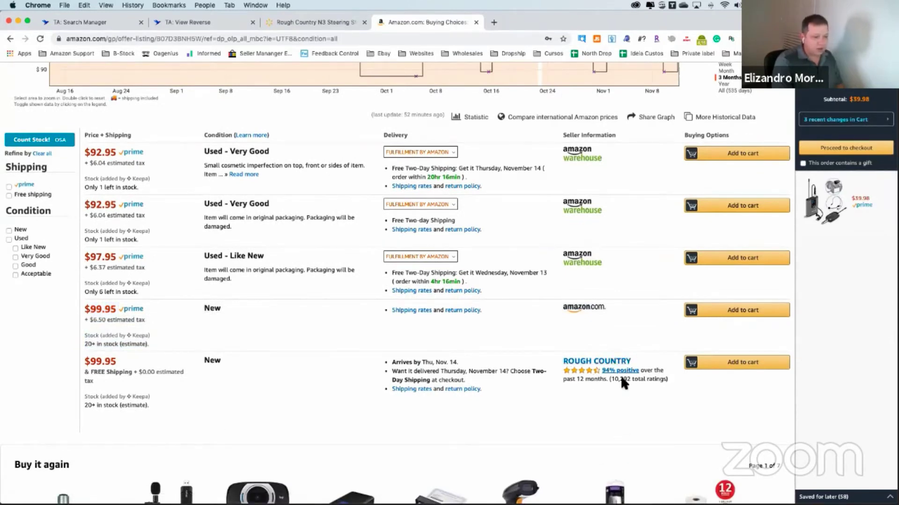
scroll(541, 403, "up", 10)
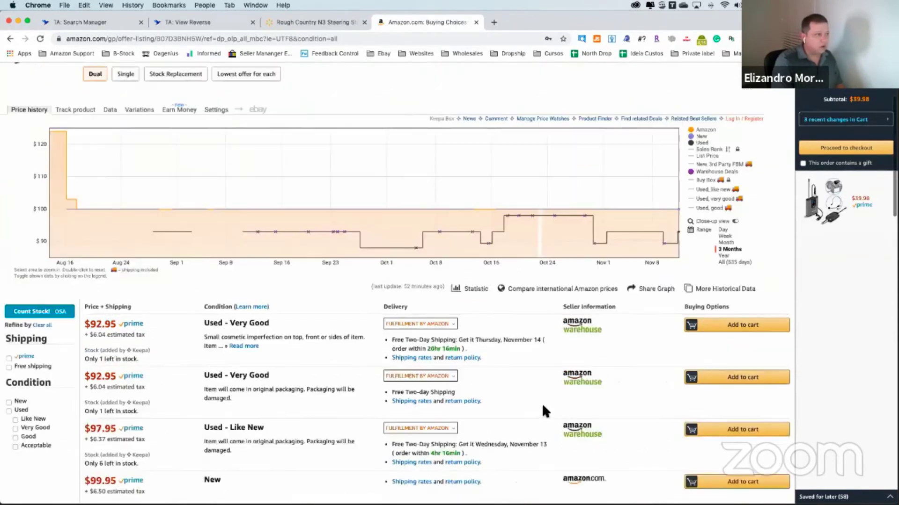
Close the stabilizer's Amazon and Walmart listings and delete the product from the reverse search results
left_click(476, 22)
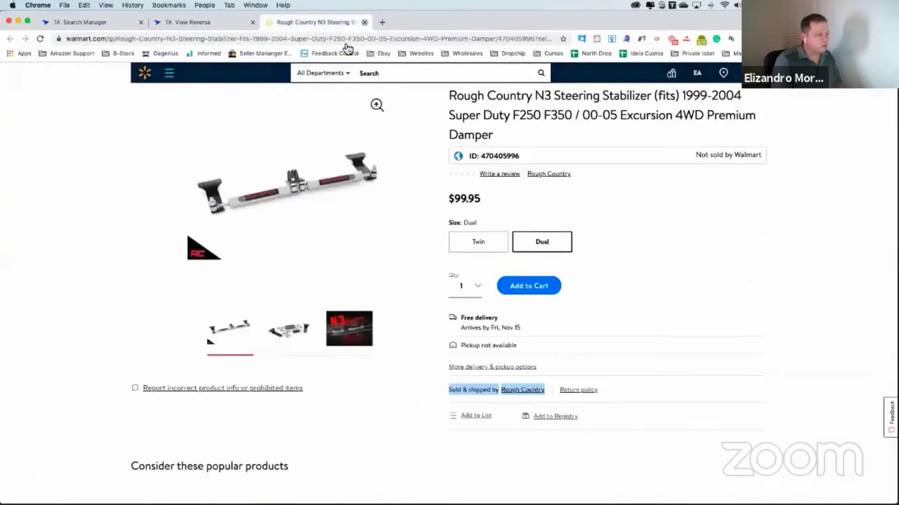
left_click(364, 22)
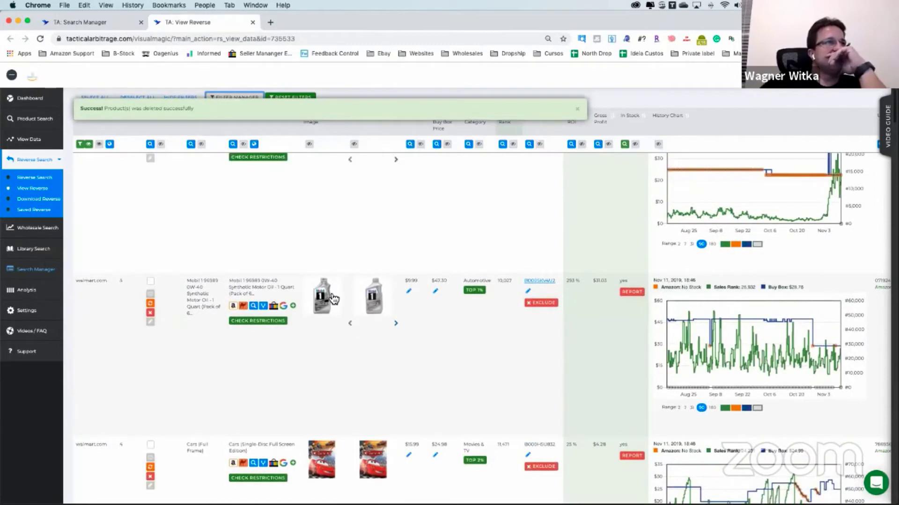
Open the source and Amazon listings of the Mobil 1 96989 0W-40 motor oil and check the Amazon pack size, rank and net profit
left_click(262, 306)
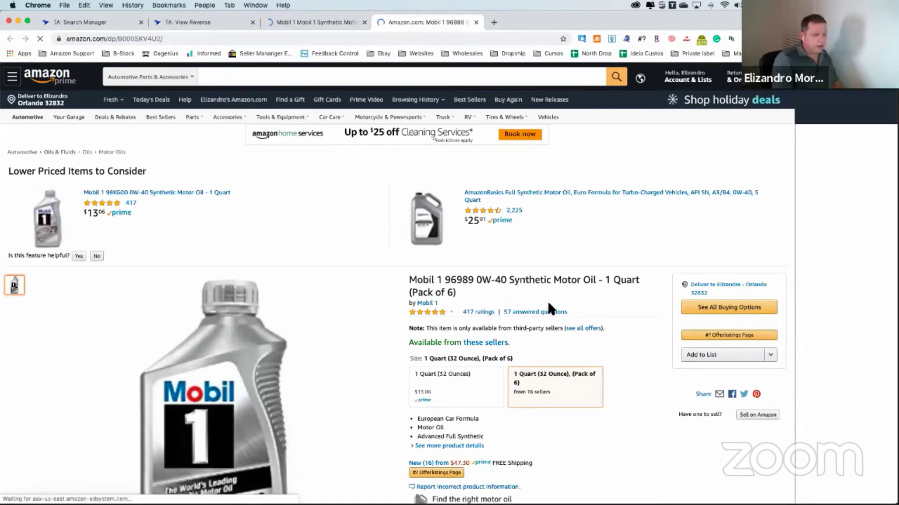
scroll(515, 290, "down", 1)
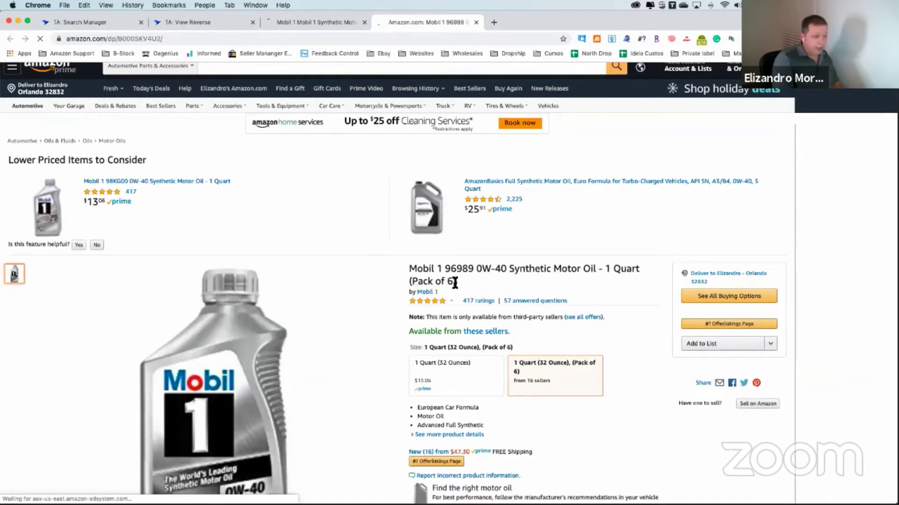
left_click_drag(409, 268, 456, 269)
scroll(487, 282, "down", 3)
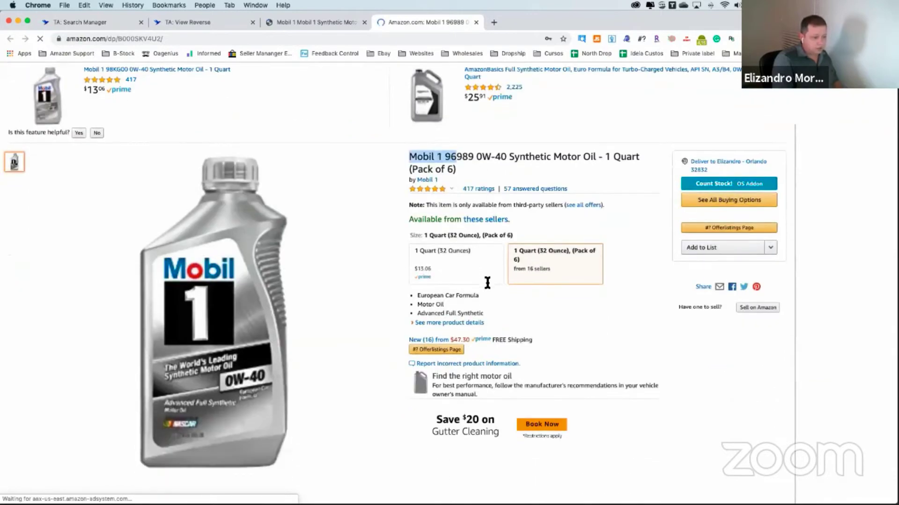
scroll(487, 283, "up", 1)
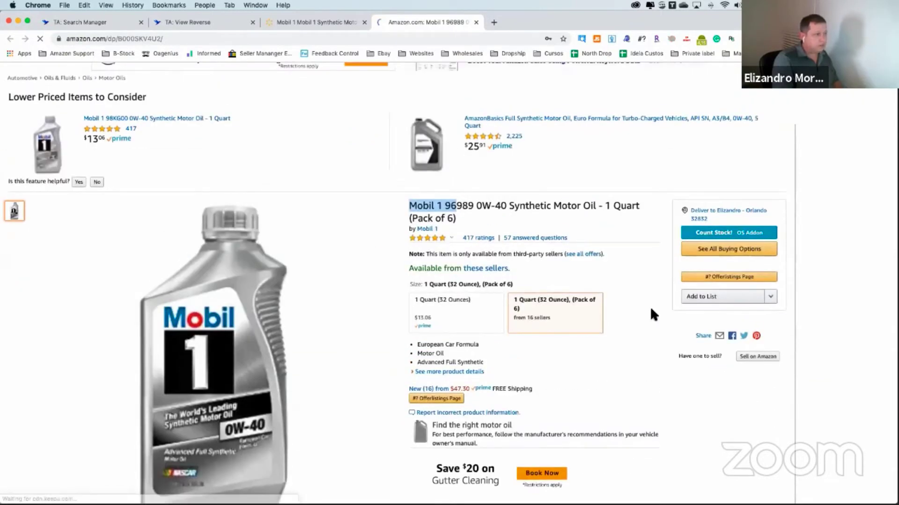
scroll(648, 315, "up", 1)
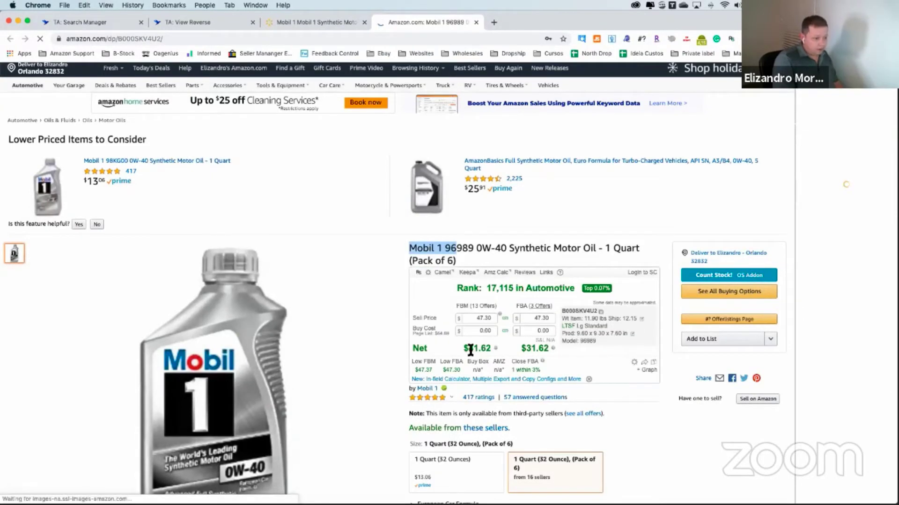
Switch to the motor oil's Walmart listing and check its price, unit quantity and seller
left_click(318, 20)
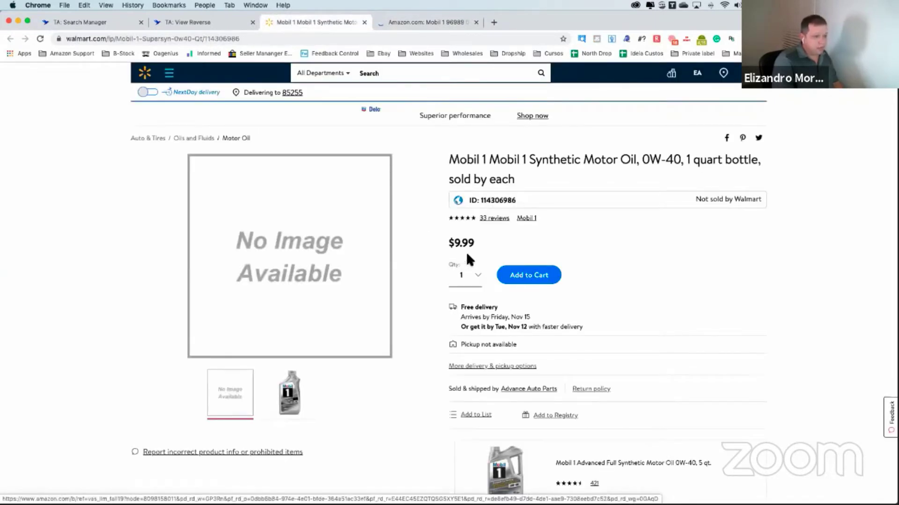
scroll(669, 295, "down", 3)
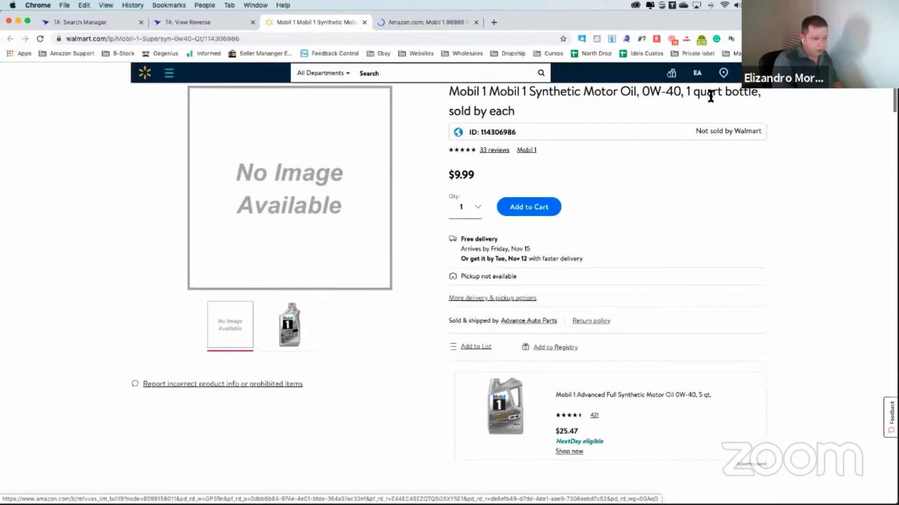
scroll(664, 128, "up", 3)
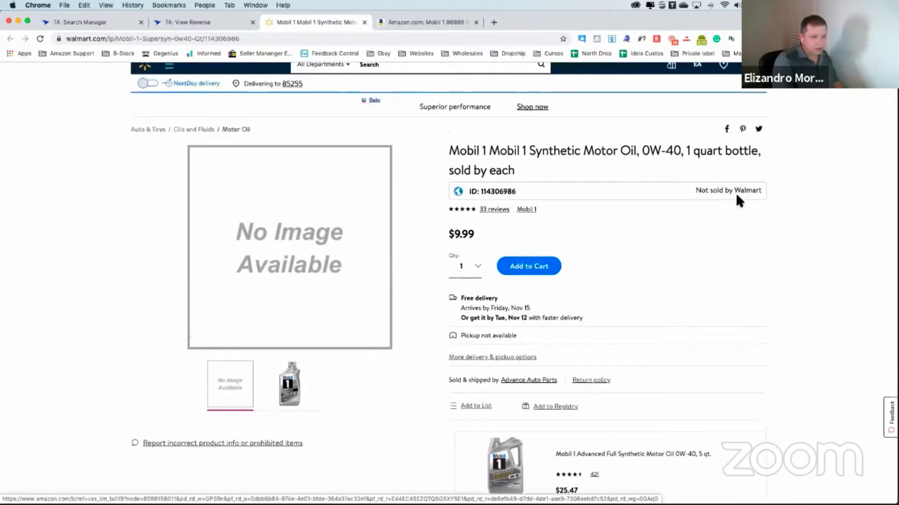
scroll(726, 206, "down", 8)
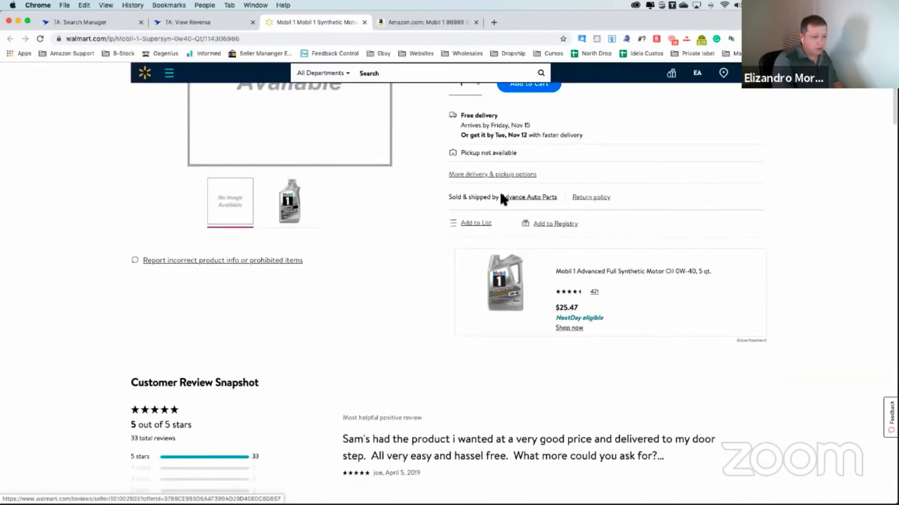
scroll(511, 198, "up", 2)
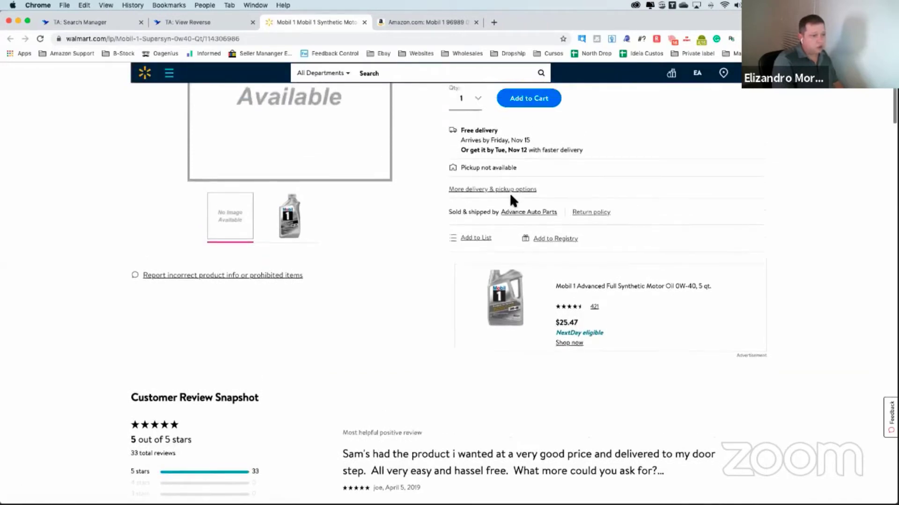
scroll(511, 200, "up", 6)
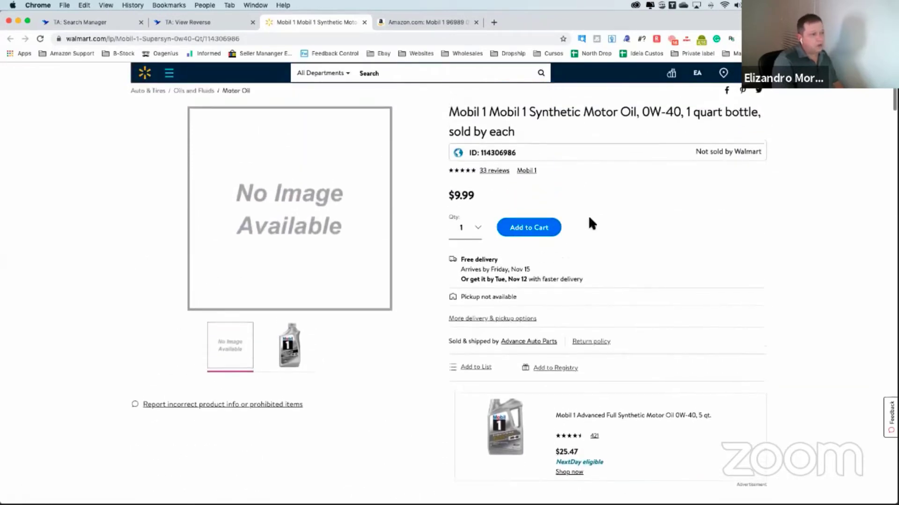
scroll(613, 247, "down", 1)
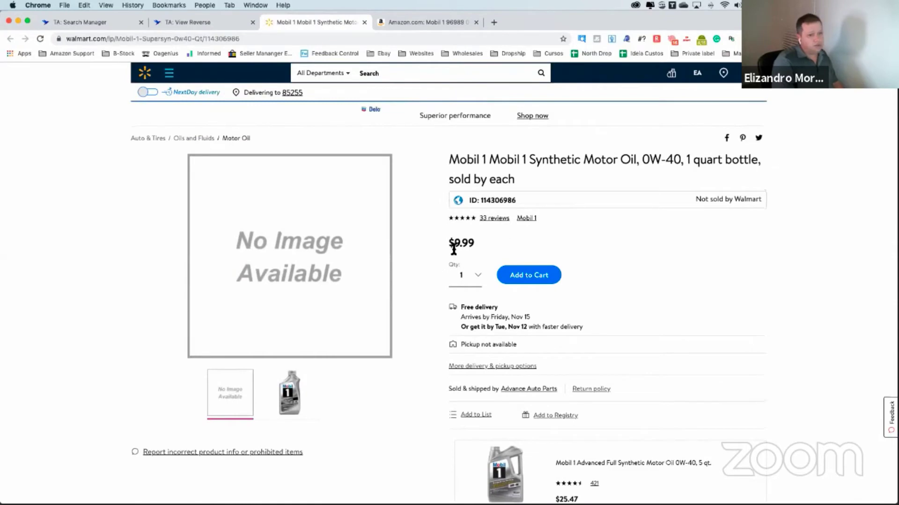
Look at the motor oil's Amazon listing again and close both of its listings
left_click(425, 21)
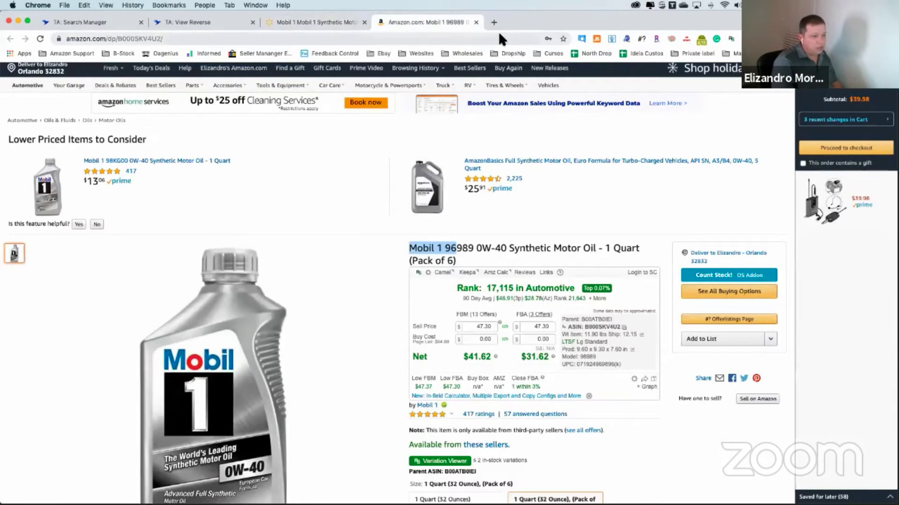
left_click(476, 22)
left_click(364, 22)
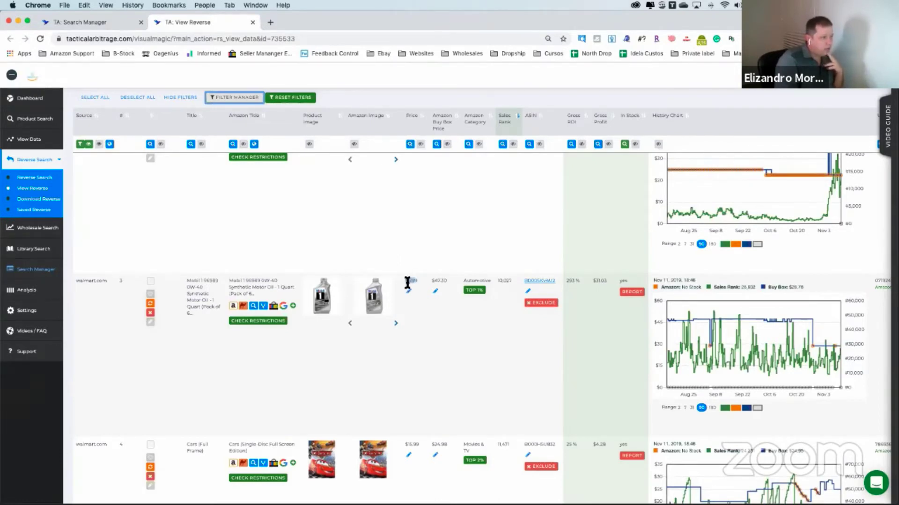
Set the Mobil 1 motor oil's quantity to 6 in the reverse search results and save it
scroll(407, 282, "right", 5)
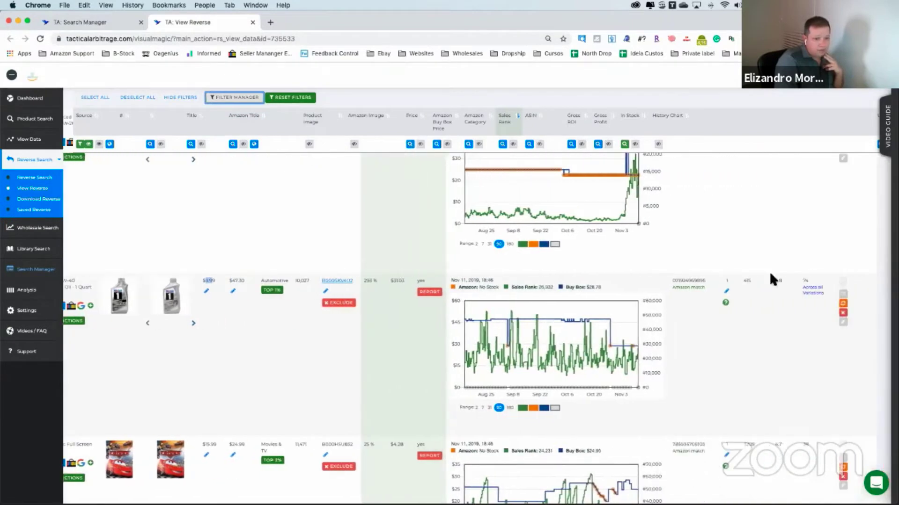
left_click(726, 291)
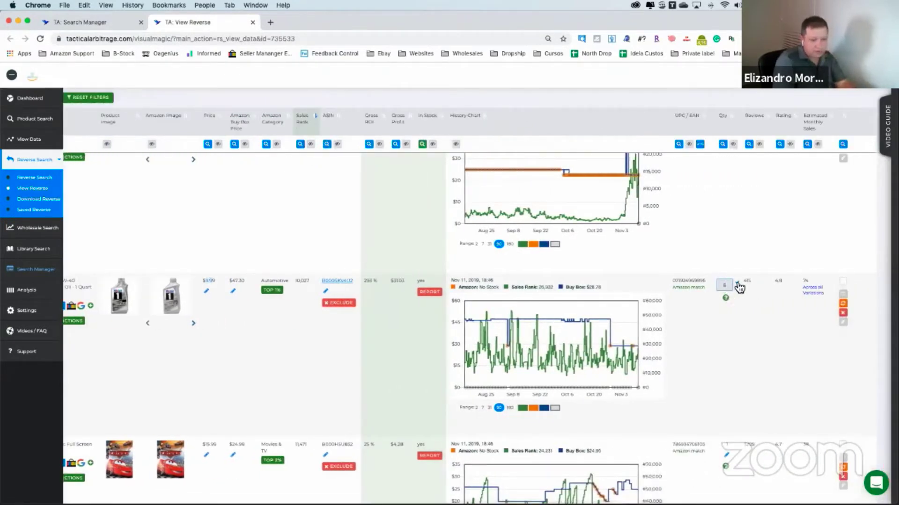
left_click(738, 284)
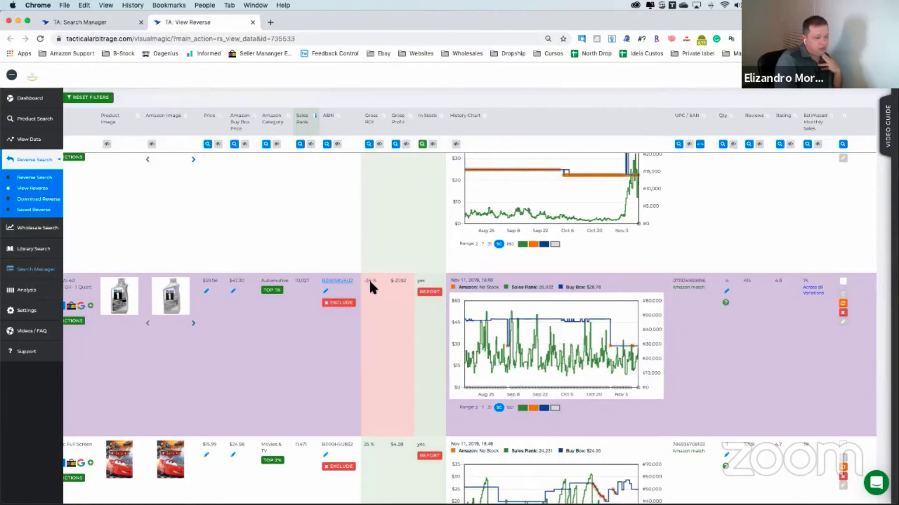
Check the motor oil's recalculated ROI and profit and delete the product from the results
scroll(365, 283, "left", 1)
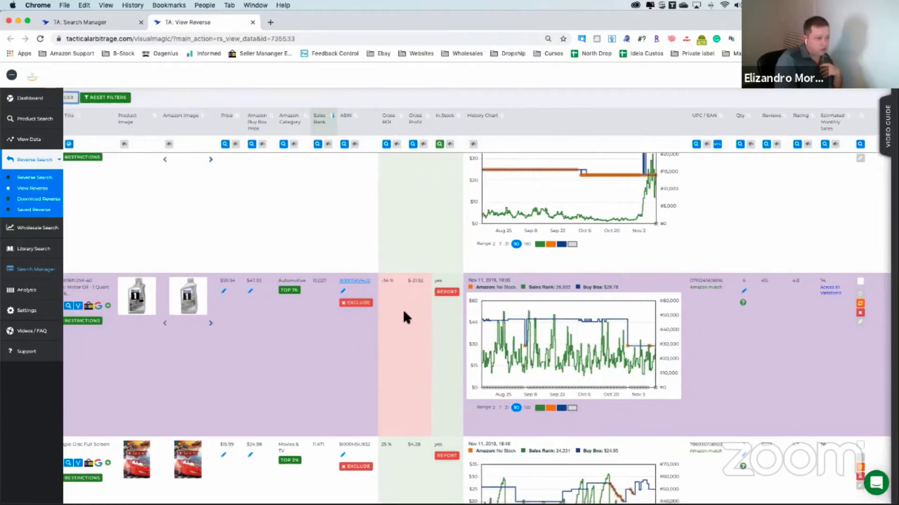
scroll(262, 307, "left", 10)
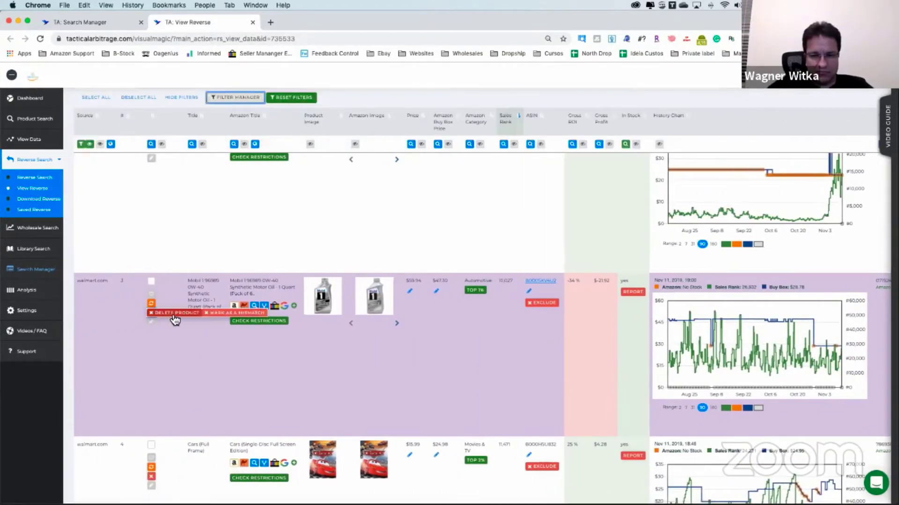
left_click(175, 316)
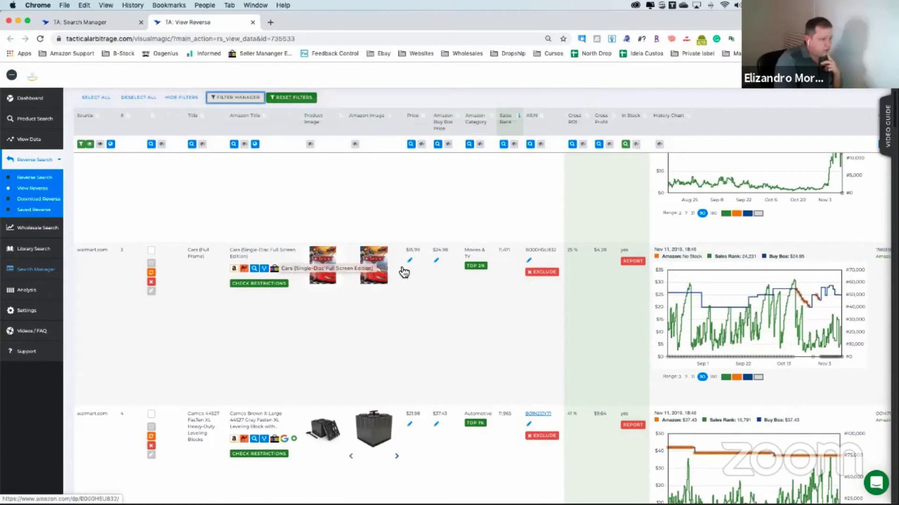
Compare the source and Amazon images of the Cars full-screen DVD and delete that product from the results
mouse_move(333, 279)
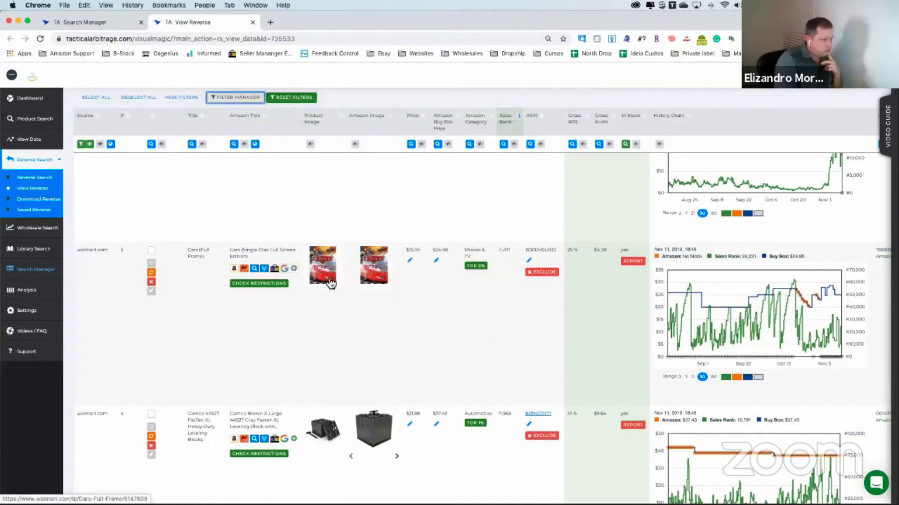
mouse_move(374, 283)
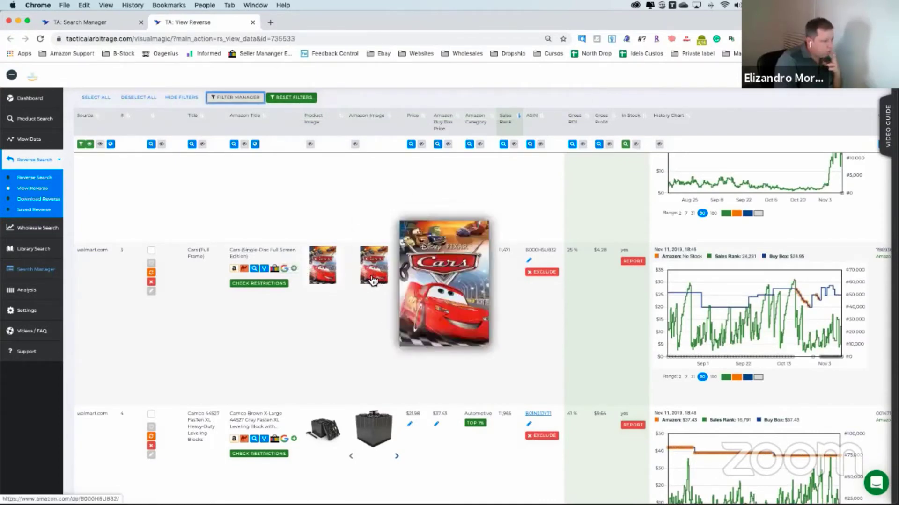
left_click(151, 282)
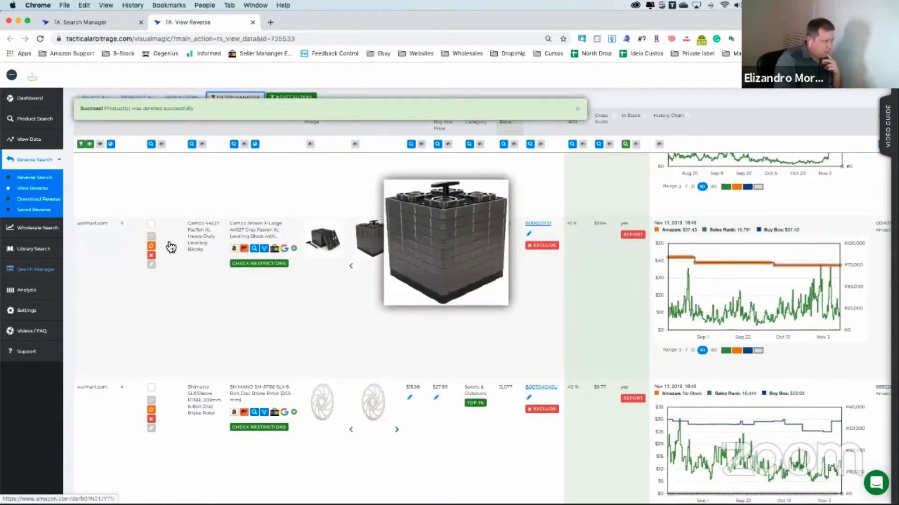
Open the source and Amazon listings of the Camco 44527 Fasten XL leveling blocks from the results
left_click(265, 249)
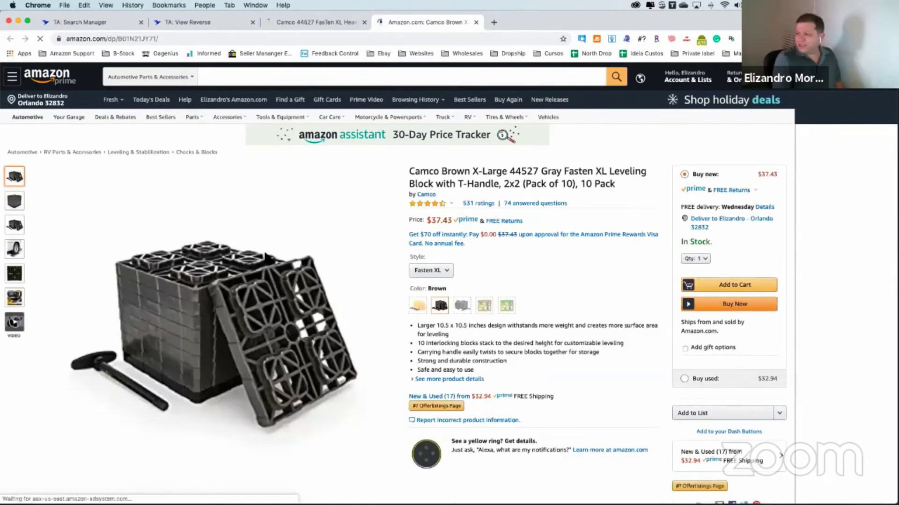
Compare the Walmart and Amazon leveling block listings and select size XL in Brown on the Walmart page
left_click(314, 21)
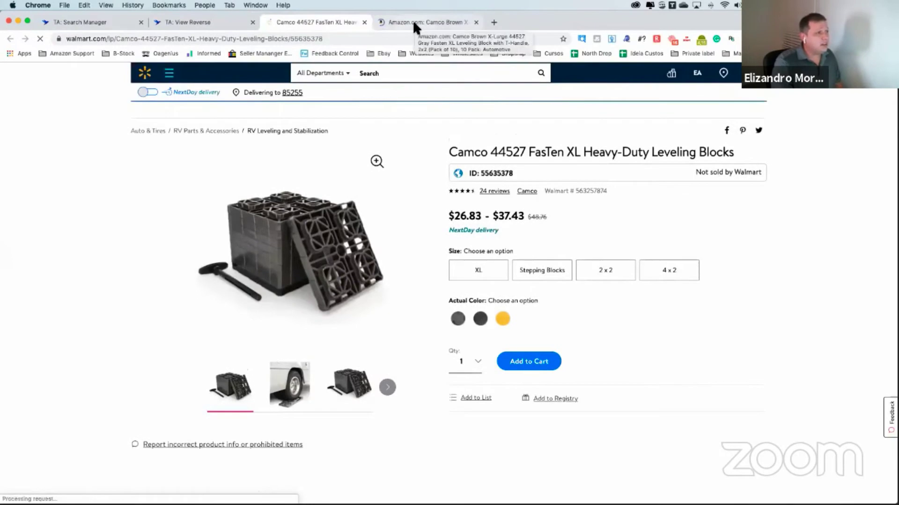
left_click(413, 25)
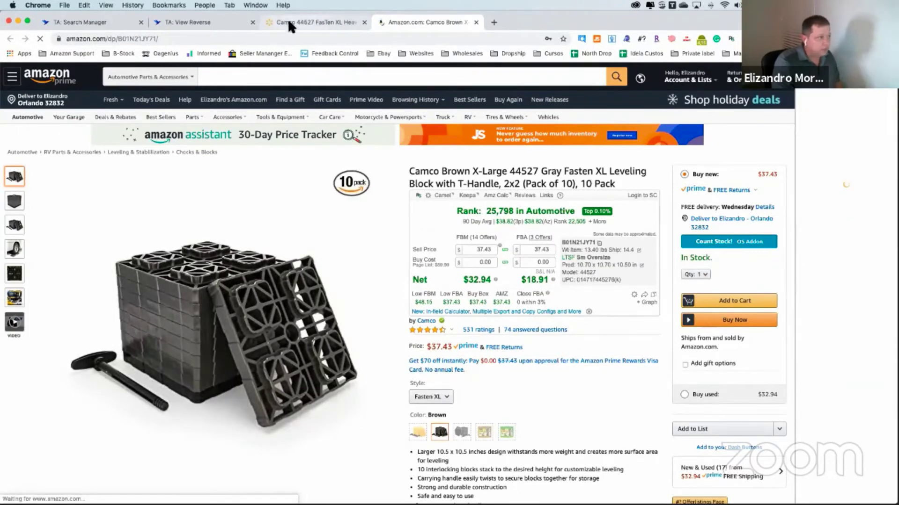
left_click(305, 20)
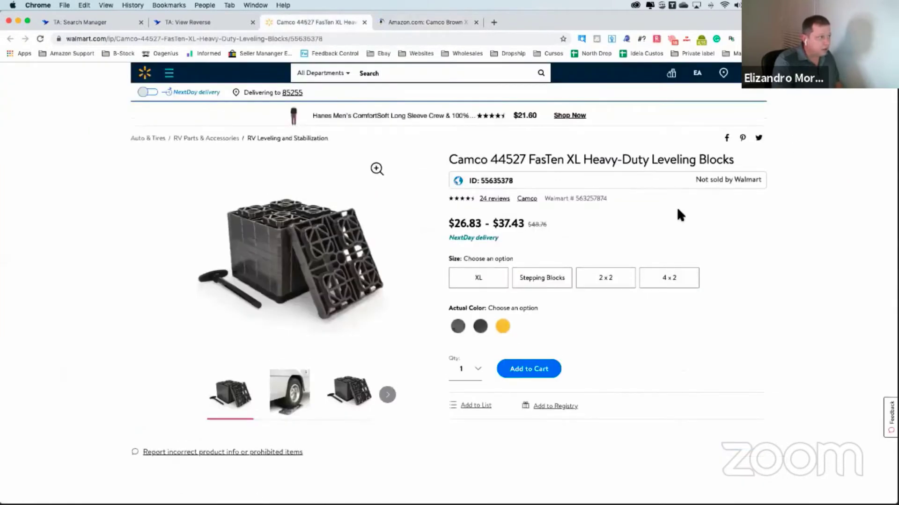
left_click(477, 286)
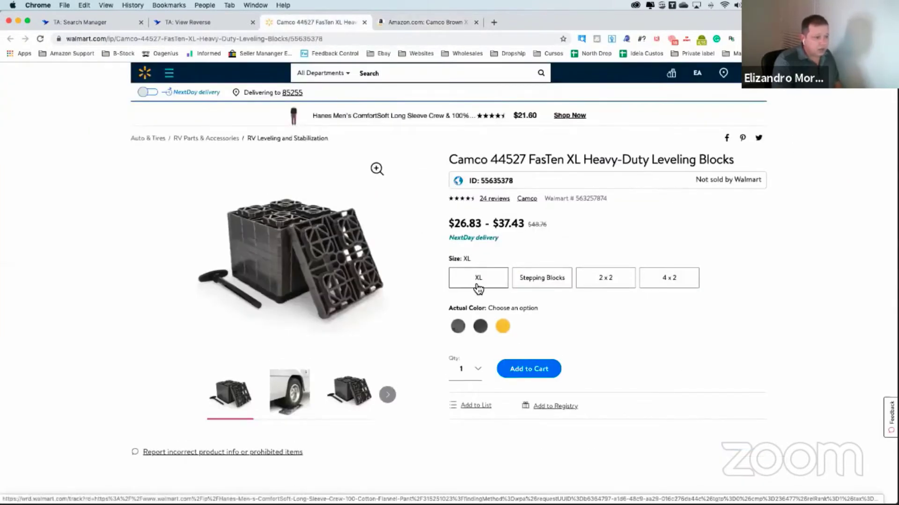
scroll(468, 293, "down", 2)
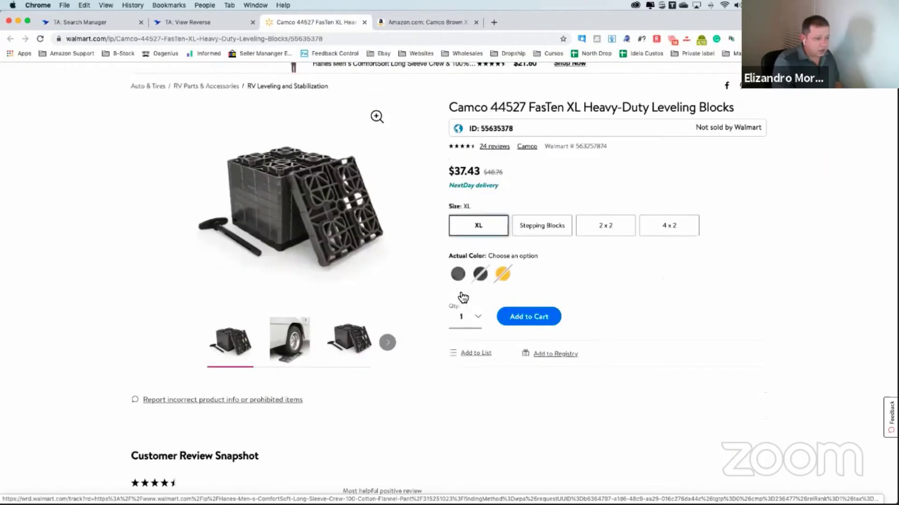
left_click(461, 277)
left_click(459, 275)
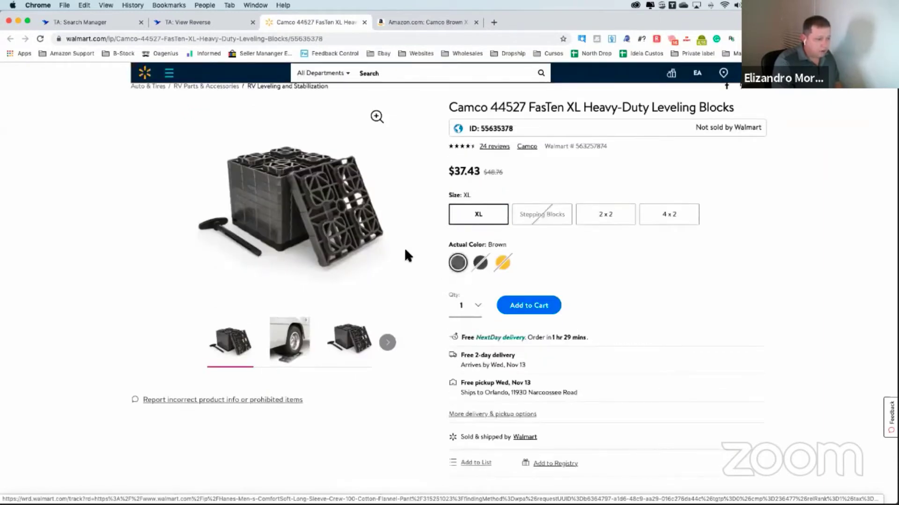
scroll(653, 160, "up", 1)
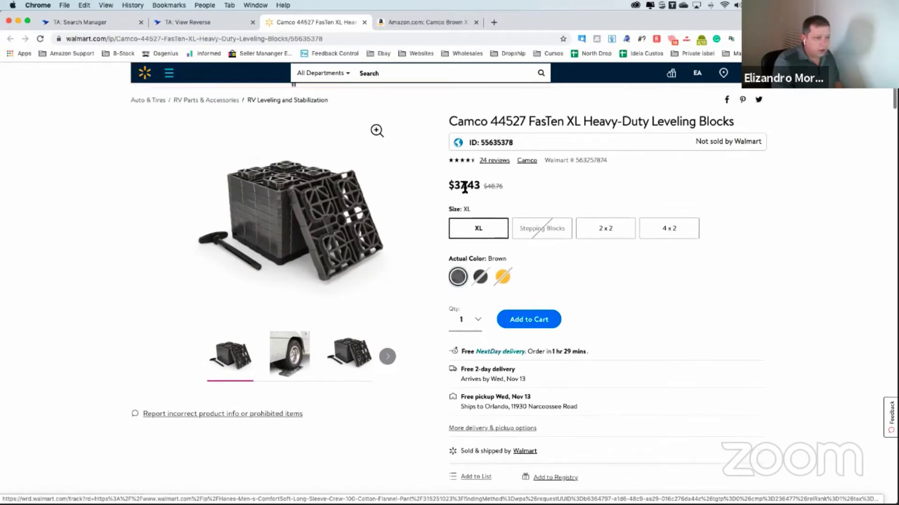
Check the Amazon listing's pack size against the item description and specifications on the Walmart page
left_click(417, 19)
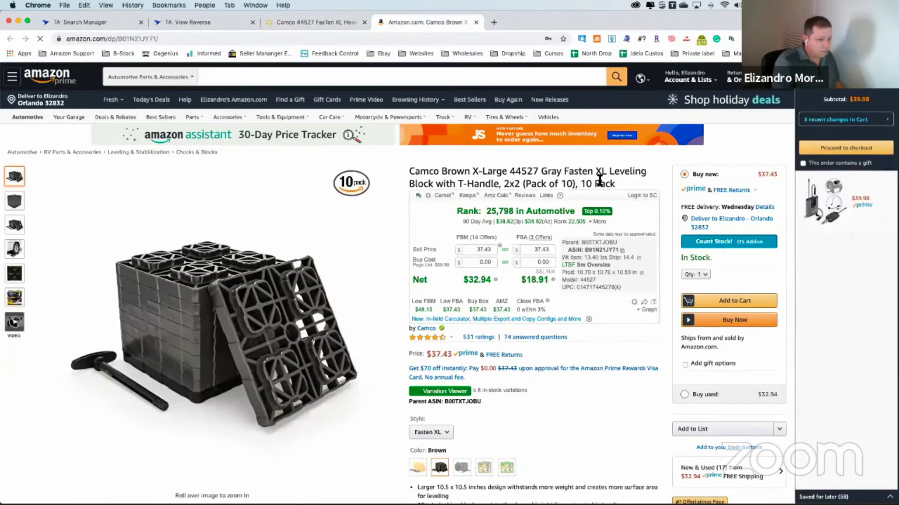
left_click(299, 20)
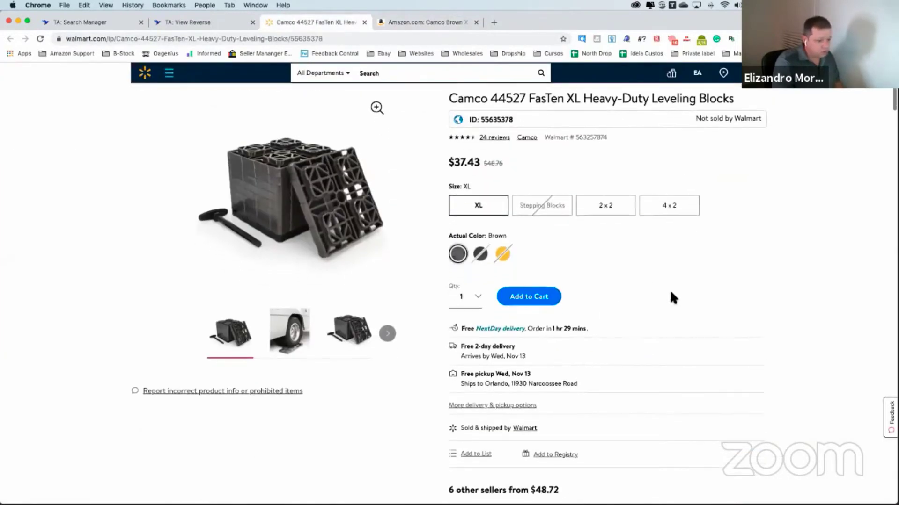
scroll(669, 289, "down", 5)
scroll(668, 290, "down", 5)
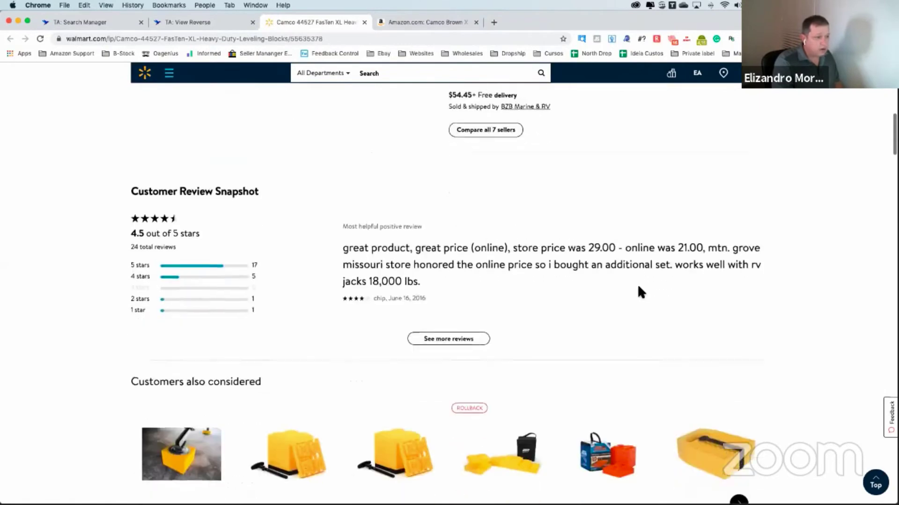
scroll(614, 281, "down", 14)
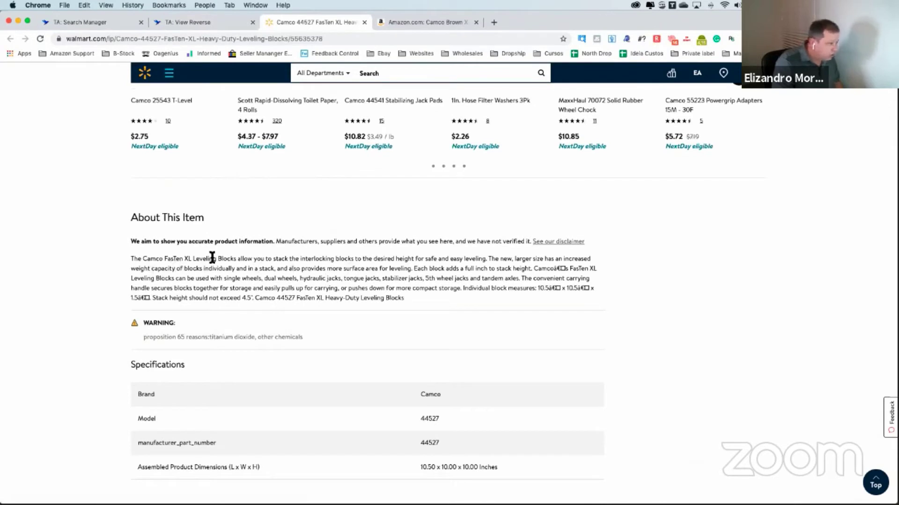
left_click_drag(131, 220, 172, 221)
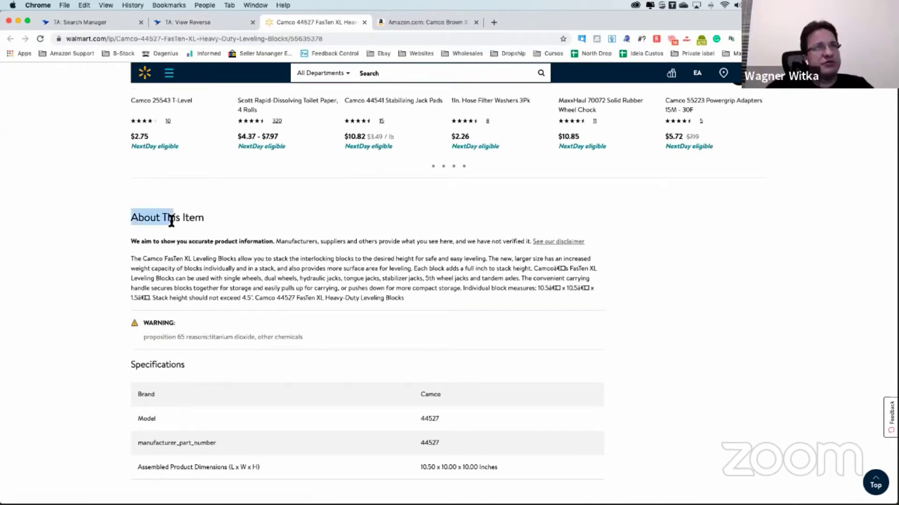
left_click(304, 285)
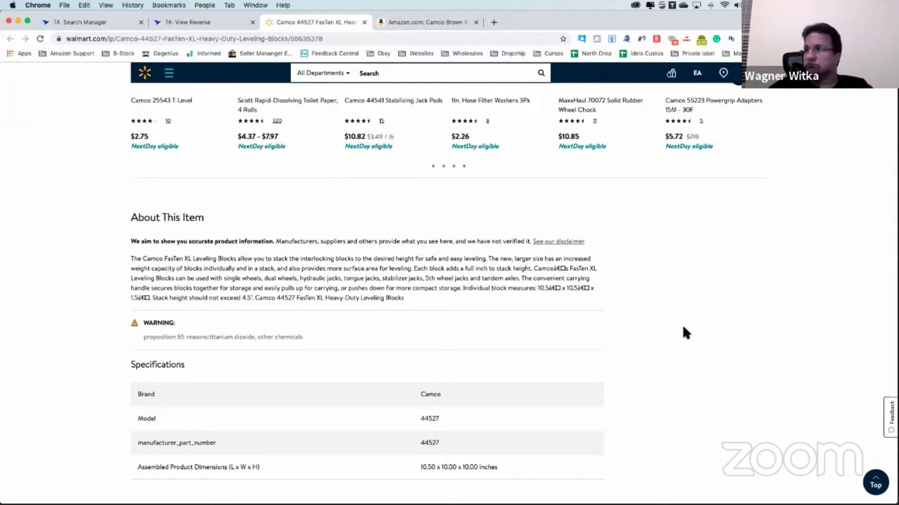
scroll(400, 303, "down", 5)
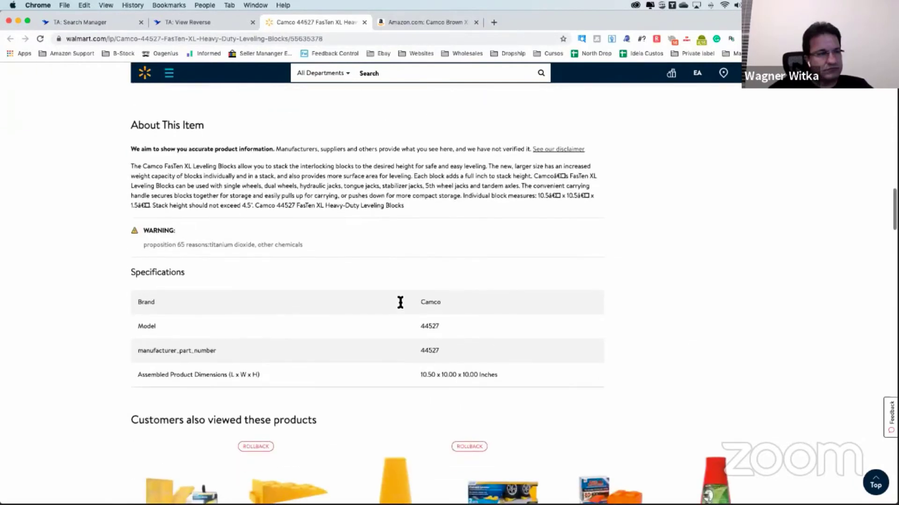
scroll(400, 303, "up", 3)
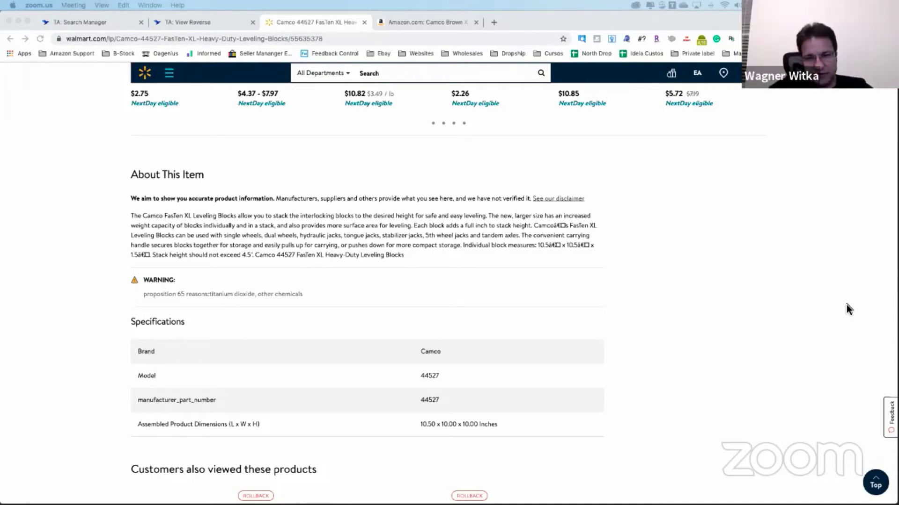
scroll(675, 364, "up", 1)
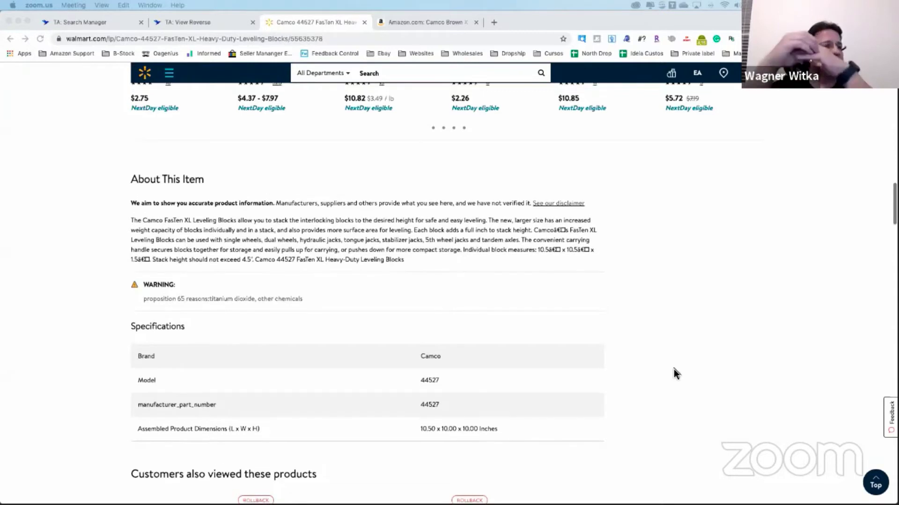
scroll(603, 352, "down", 1)
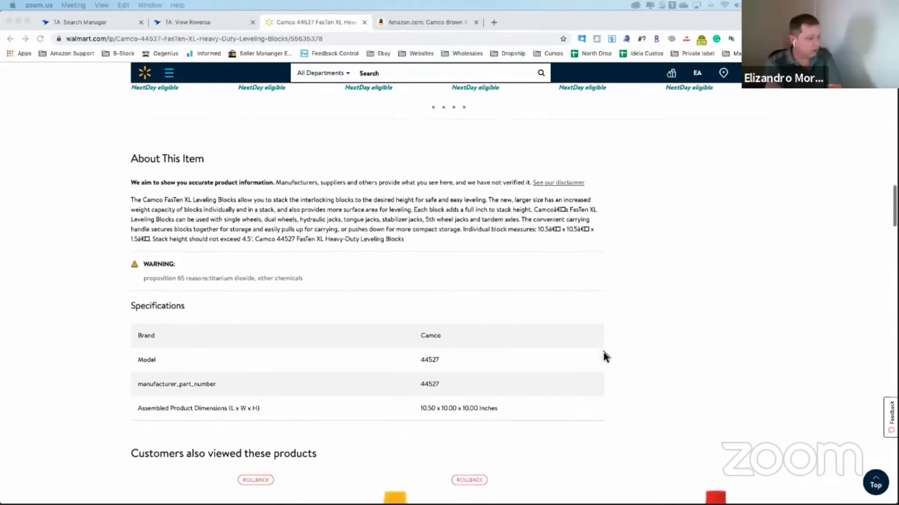
scroll(603, 352, "up", 2)
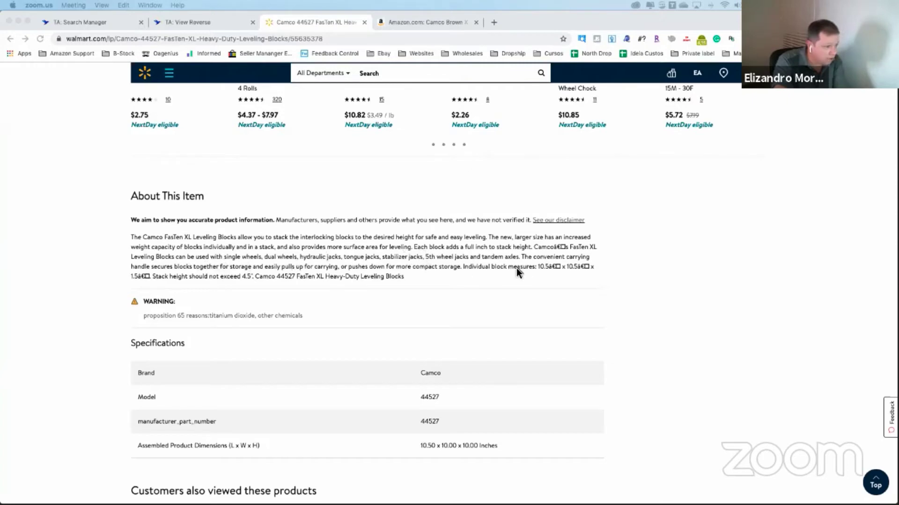
scroll(464, 268, "up", 20)
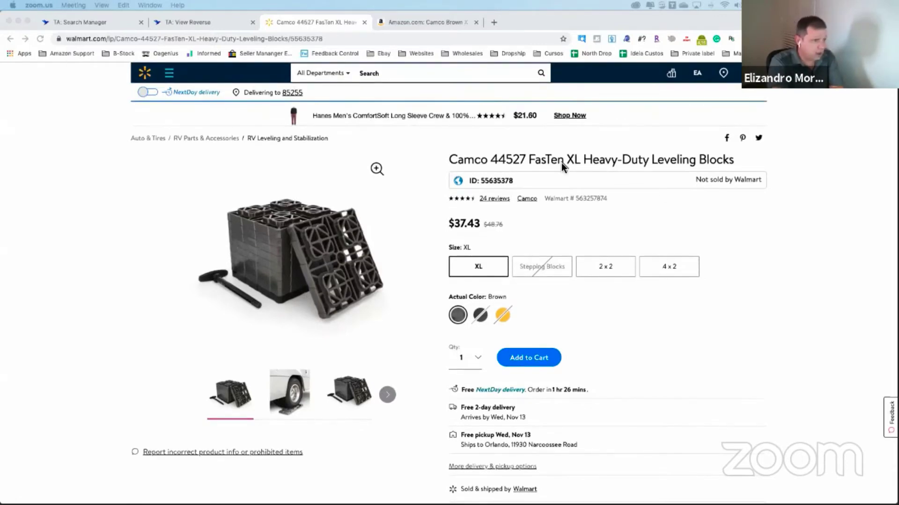
Compare the Walmart listing's model number, XL size and price with the Amazon listing's net payout
left_click(491, 159)
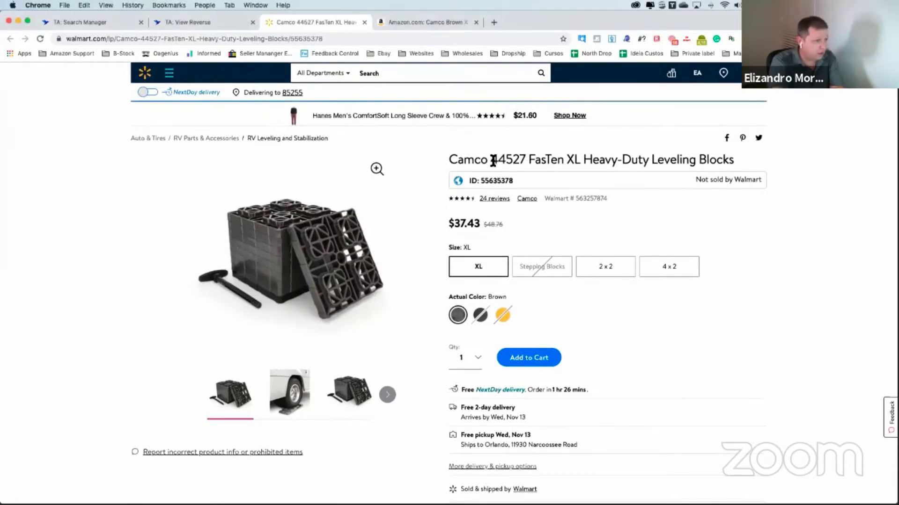
left_click_drag(490, 159, 505, 159)
left_click_drag(566, 159, 576, 162)
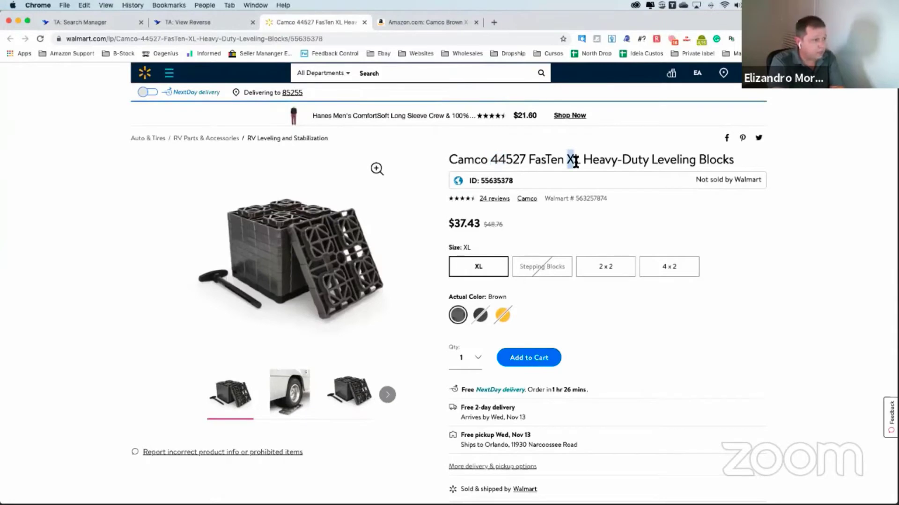
left_click_drag(453, 227, 469, 226)
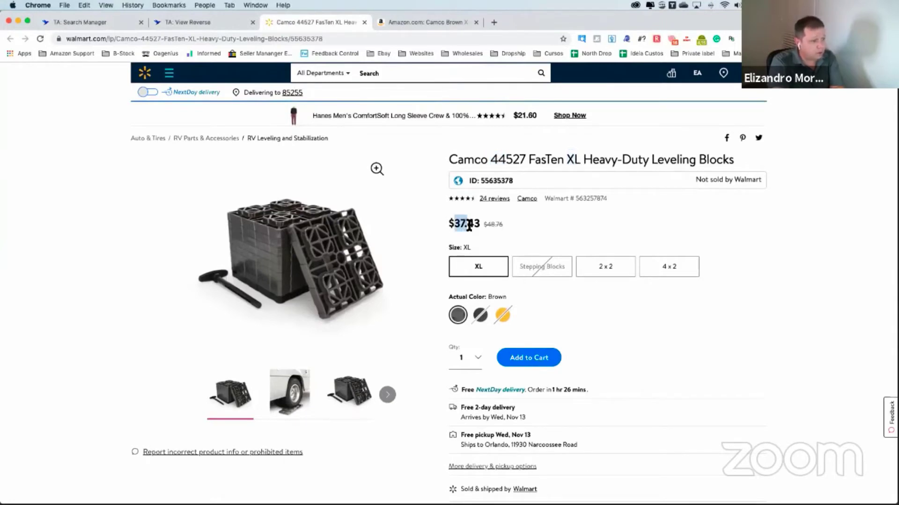
left_click(416, 19)
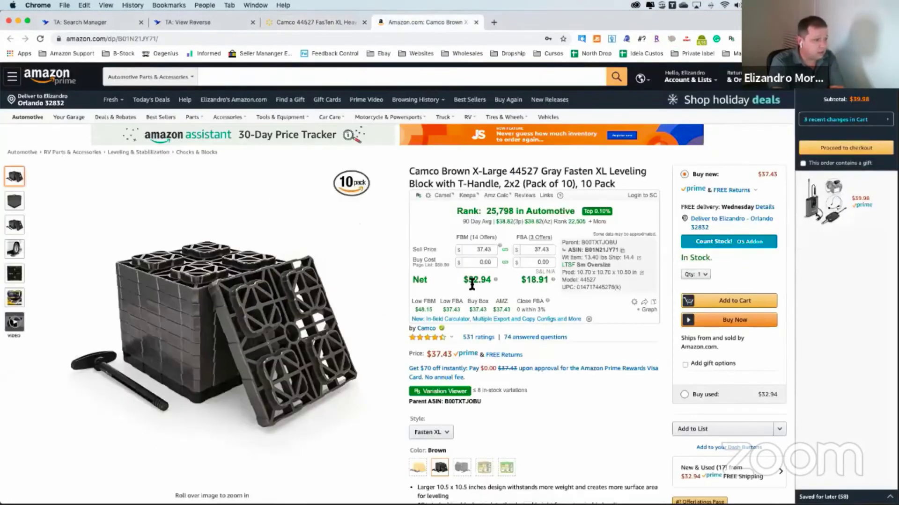
mouse_move(478, 282)
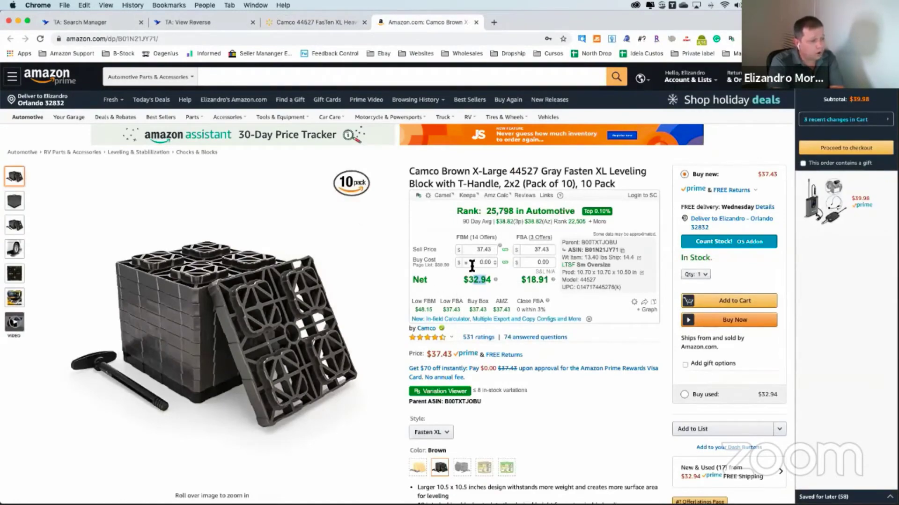
Open the Amazon new and used offers for the leveling blocks and review the competing sellers, prices and price history
scroll(448, 270, "down", 5)
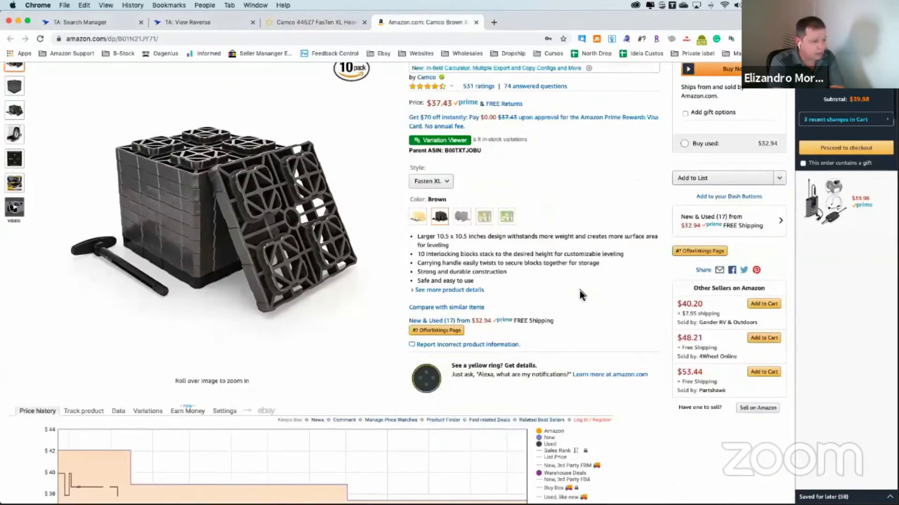
scroll(580, 291, "down", 1)
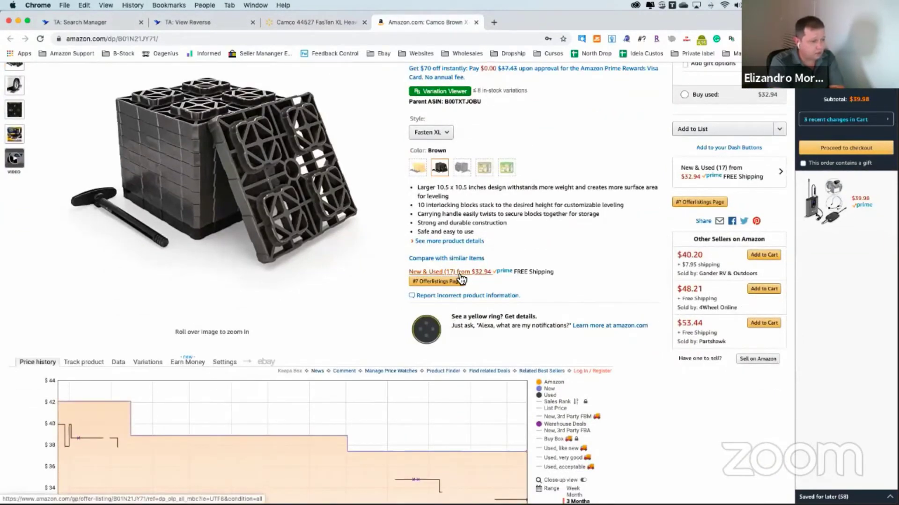
left_click(460, 275)
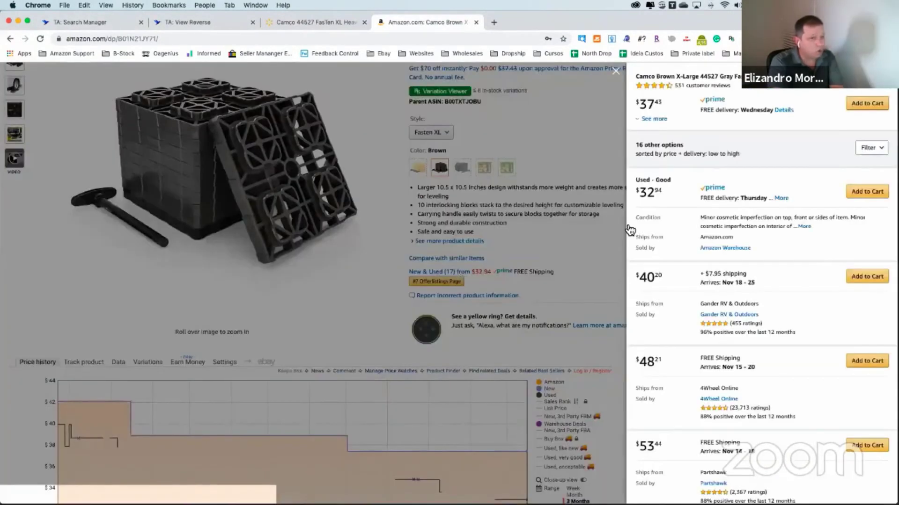
left_click(630, 229)
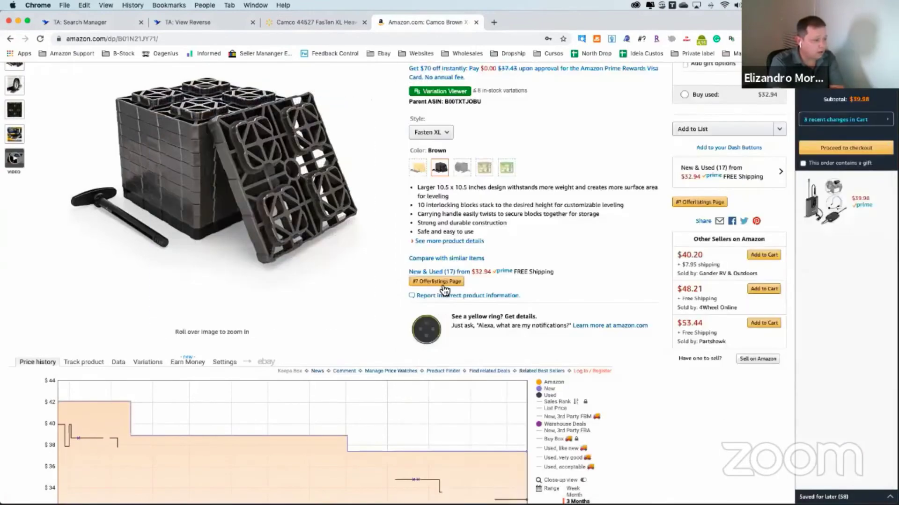
left_click(435, 282)
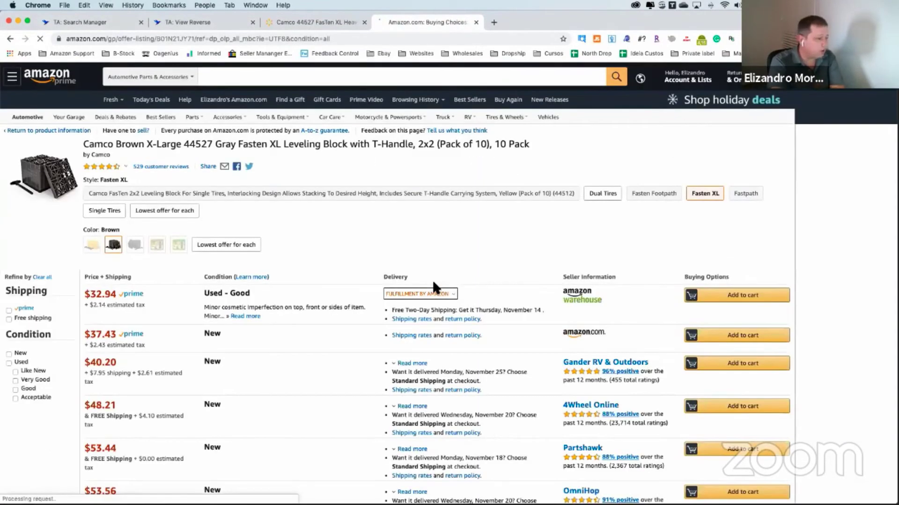
scroll(432, 280, "down", 3)
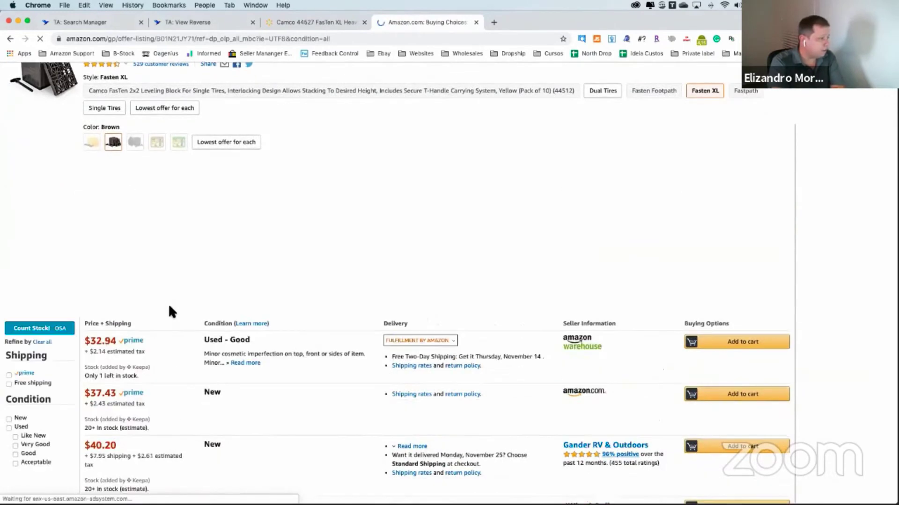
scroll(168, 303, "down", 3)
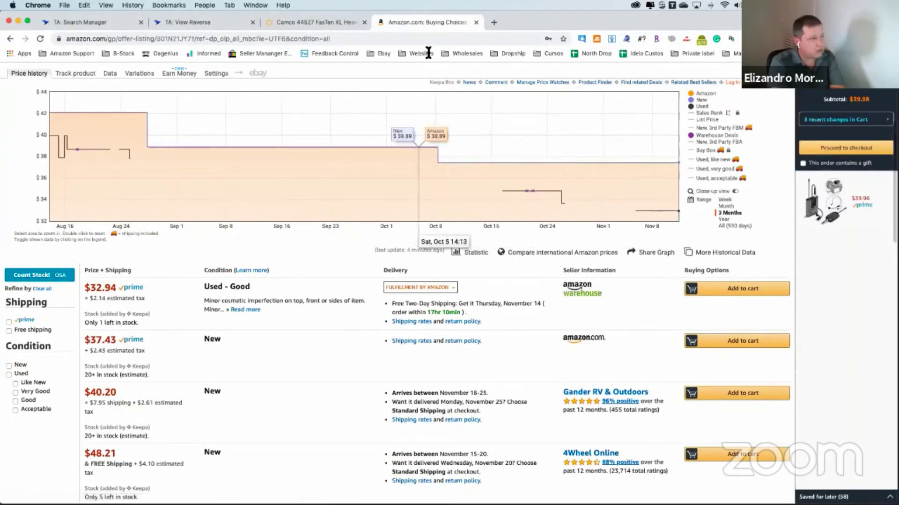
Close the leveling block listings and the reverse search results, and browse the completed searches in the Search Manager
key("super+w")
left_click(364, 22)
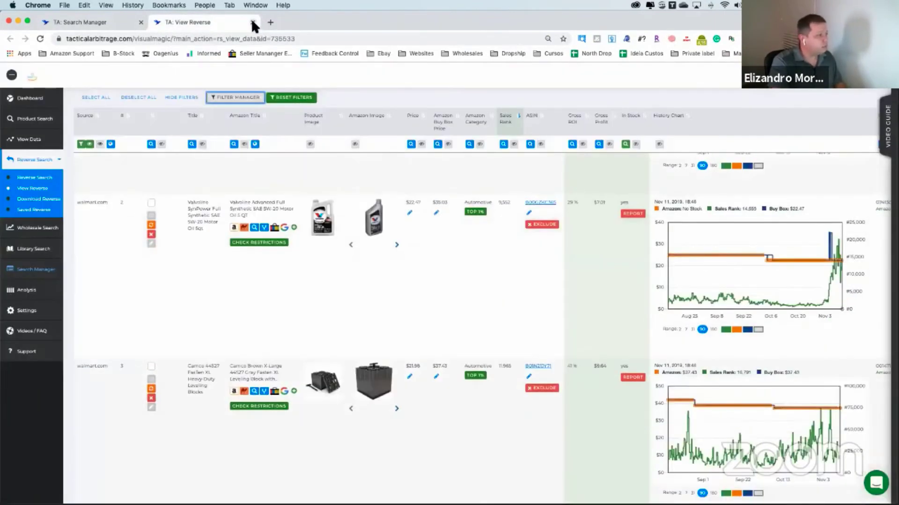
left_click(252, 22)
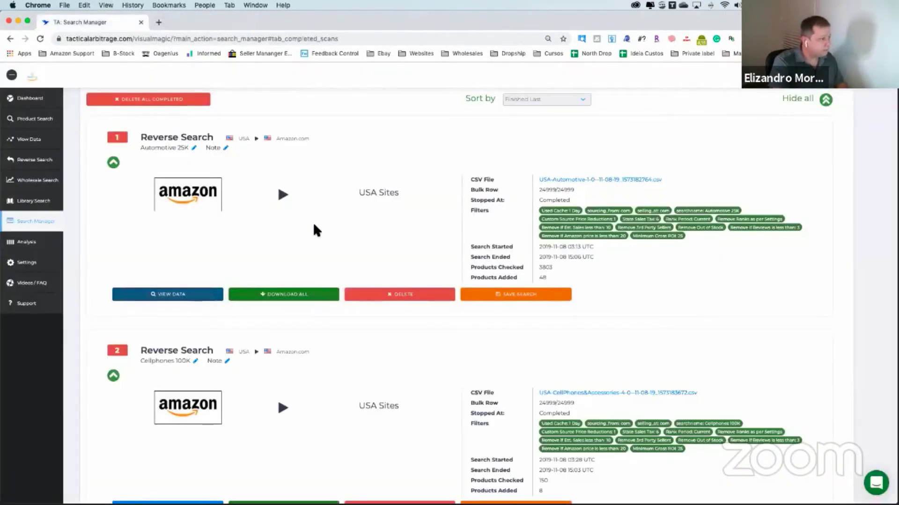
scroll(314, 225, "down", 5)
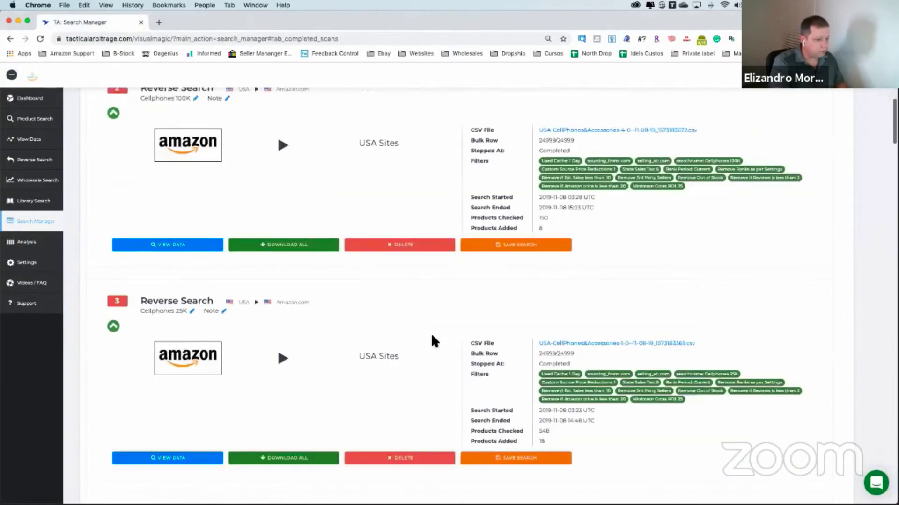
scroll(431, 337, "down", 5)
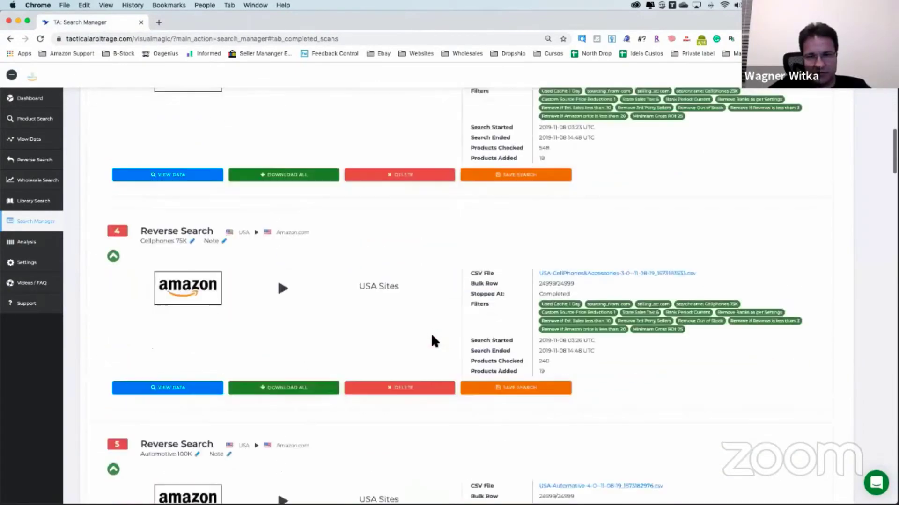
Browse the completed reverse searches and open the results of the Baby 25K search
scroll(432, 336, "down", 8)
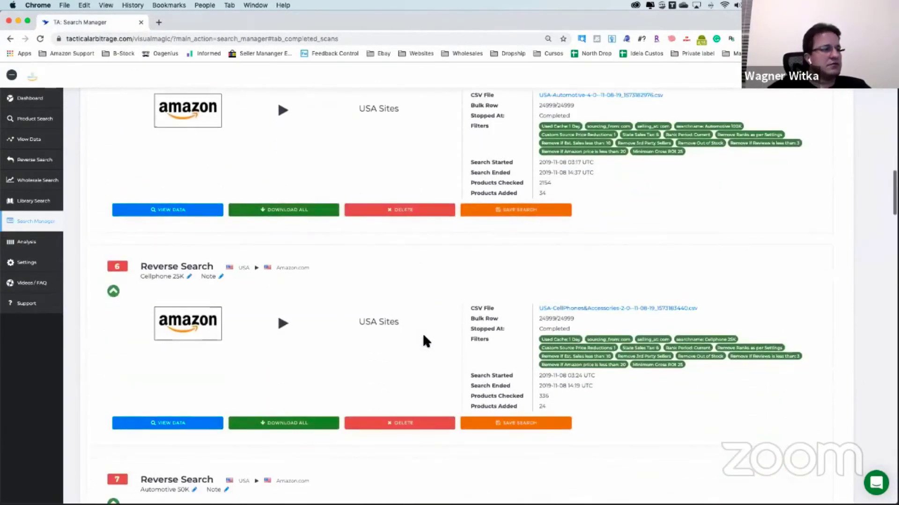
scroll(424, 336, "down", 4)
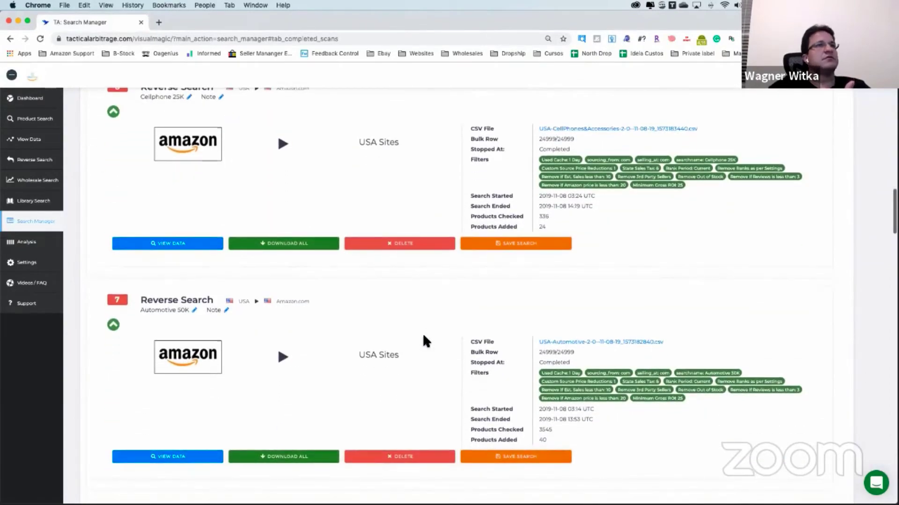
scroll(422, 333, "down", 6)
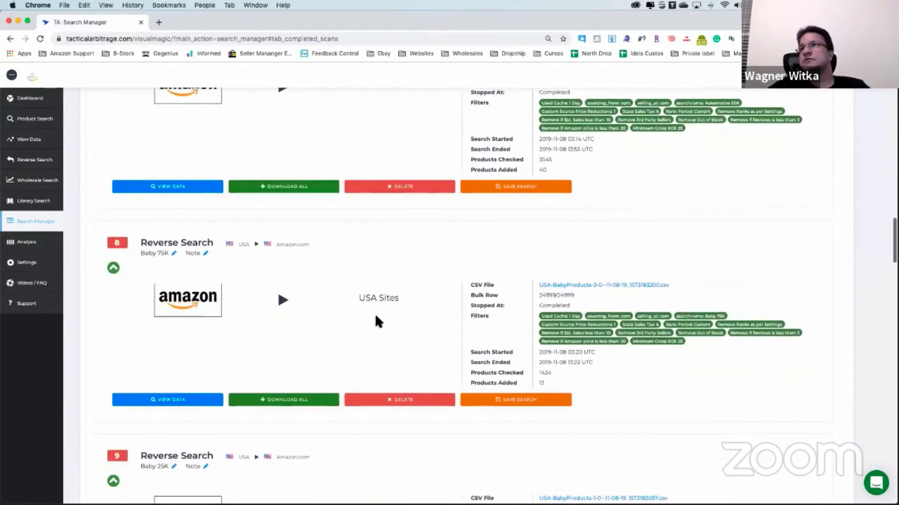
scroll(377, 321, "down", 4)
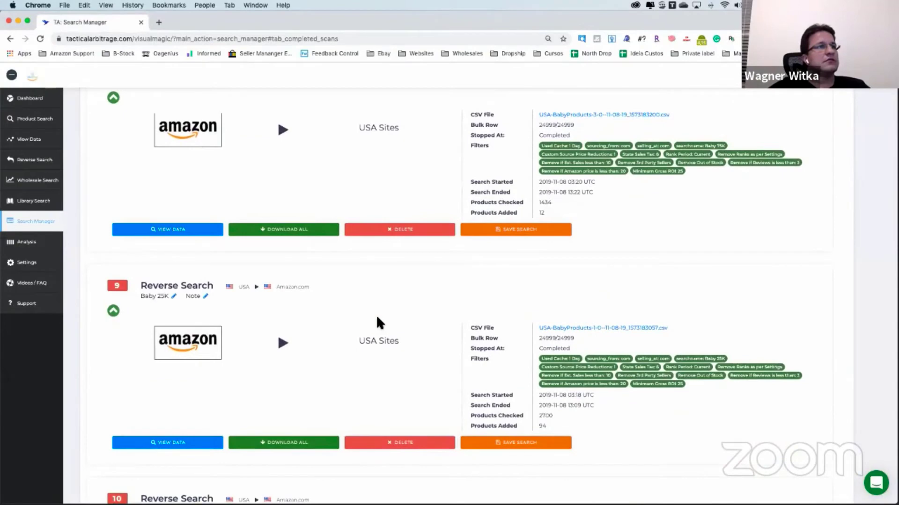
scroll(377, 323, "down", 3)
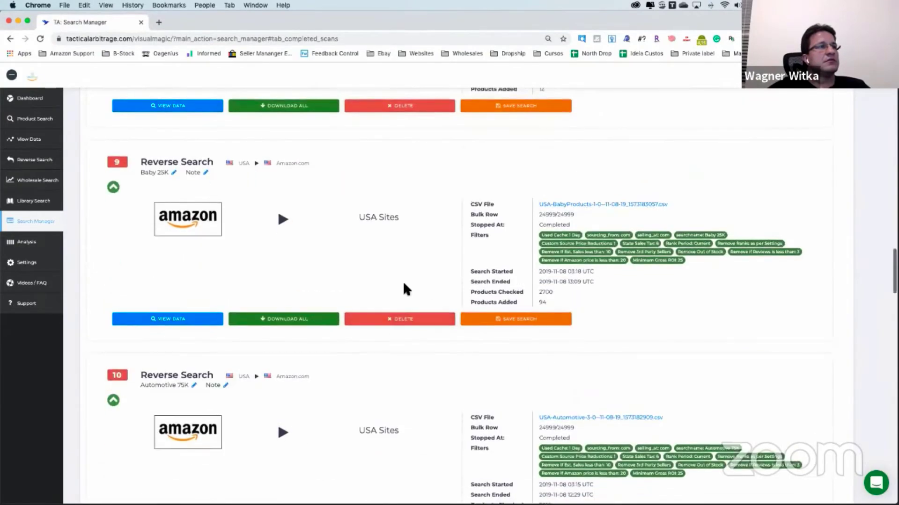
left_click(150, 319)
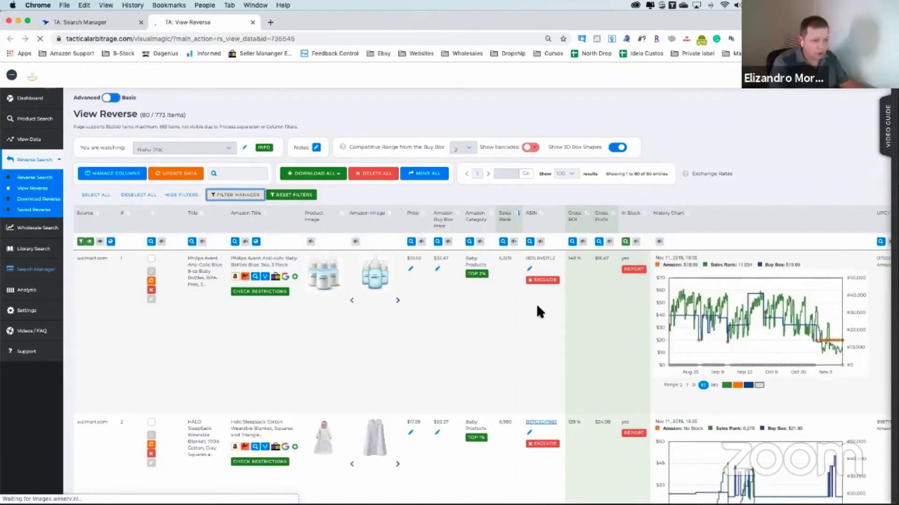
Sort the Baby 25K results by stock status
left_click(651, 220)
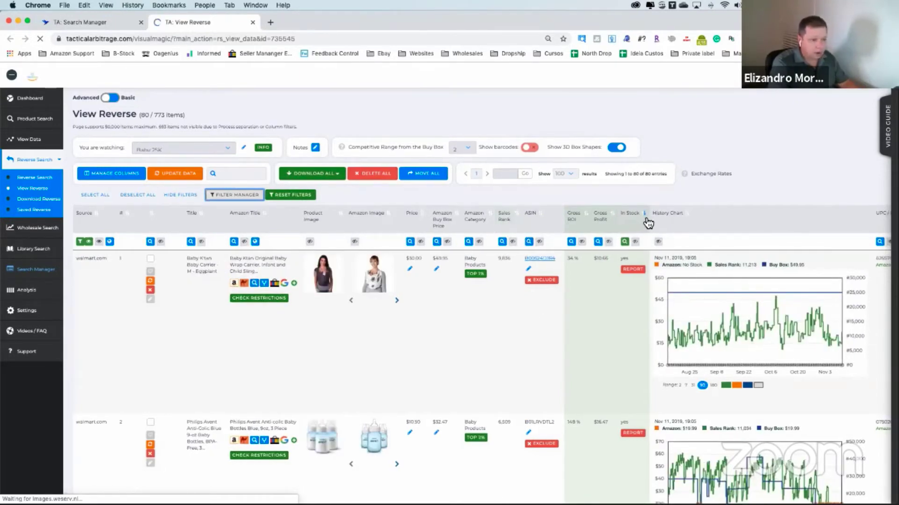
scroll(643, 219, "right", 1)
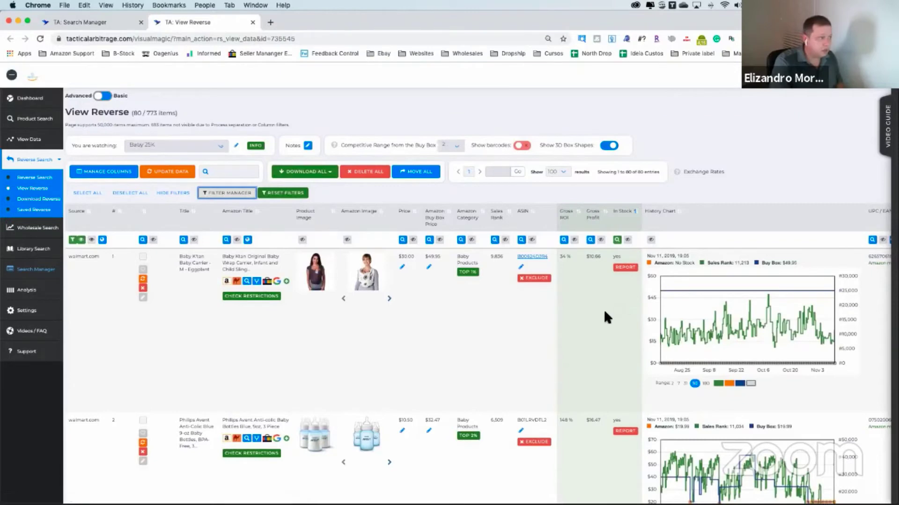
scroll(606, 309, "down", 3)
scroll(605, 309, "up", 3)
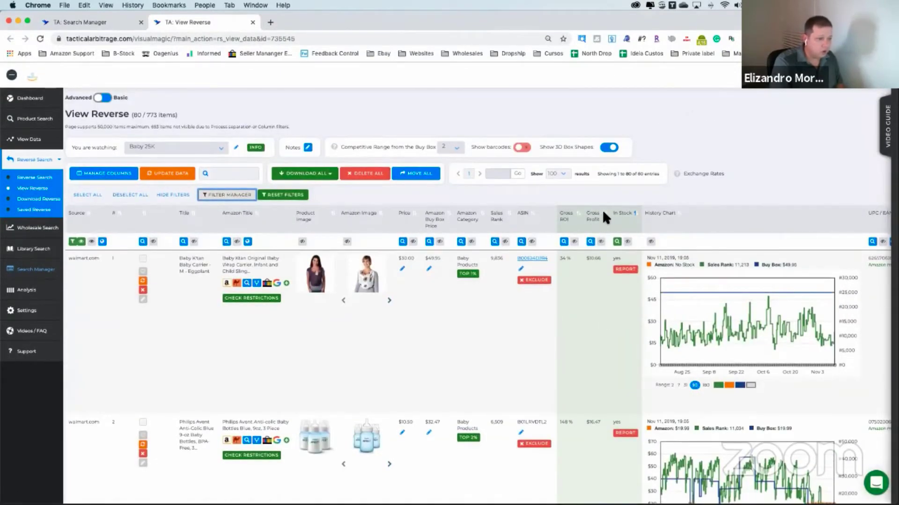
Sort the Baby 25K results by gross profit in ascending order
left_click(607, 215)
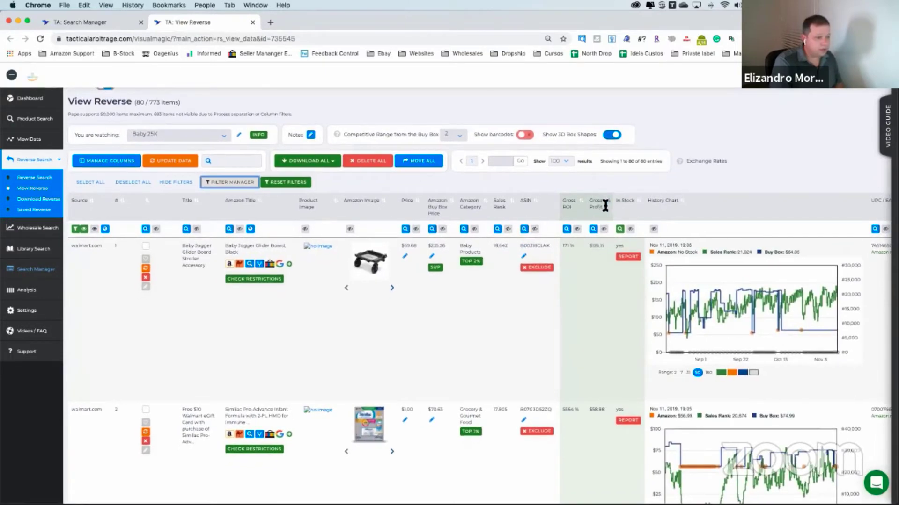
left_click(606, 203)
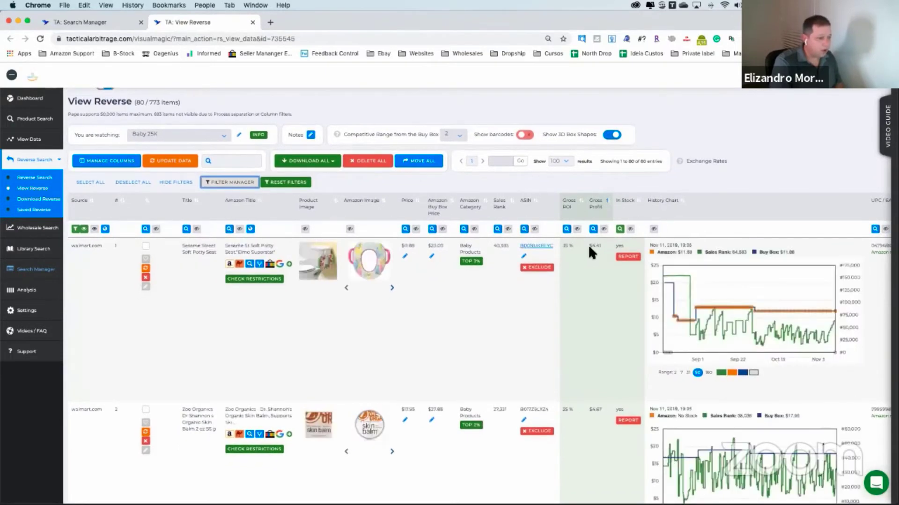
scroll(588, 244, "down", 1)
scroll(588, 245, "up", 2)
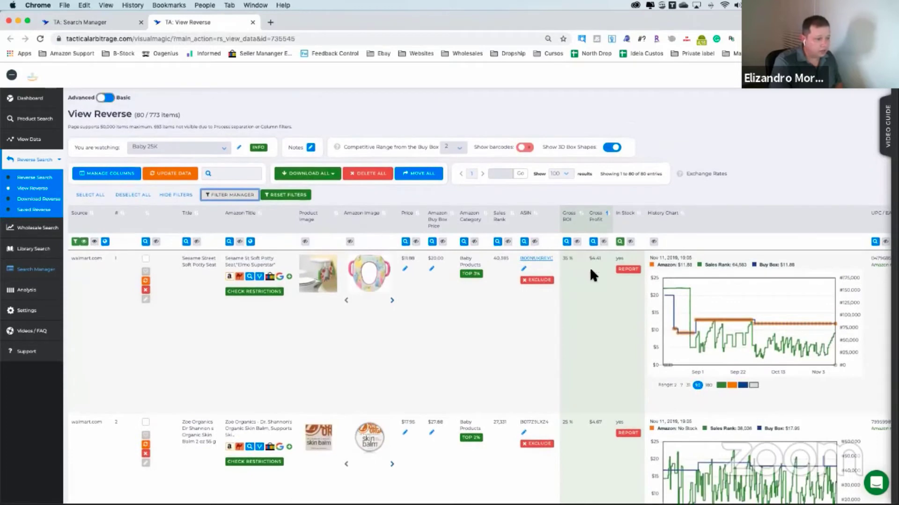
Compare the Walmart and Amazon images of the Sesame Street potty seat and select its row
scroll(590, 270, "down", 2)
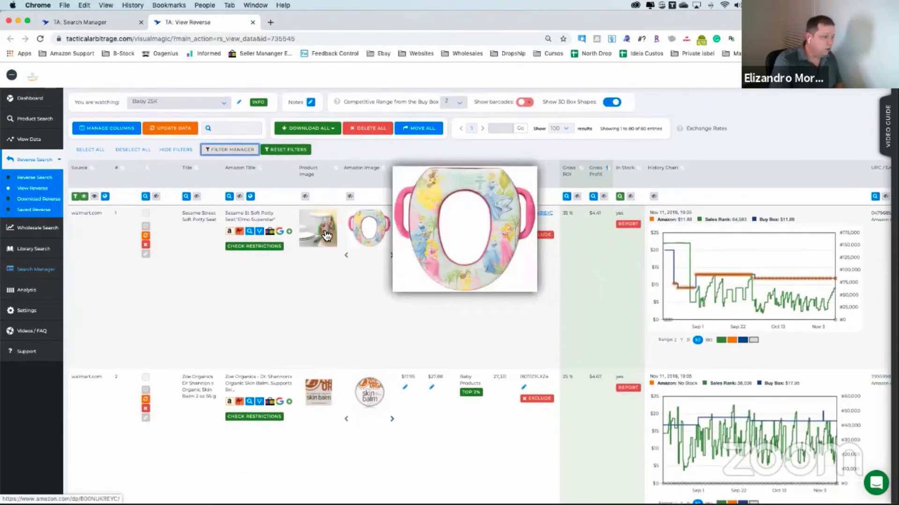
mouse_move(326, 235)
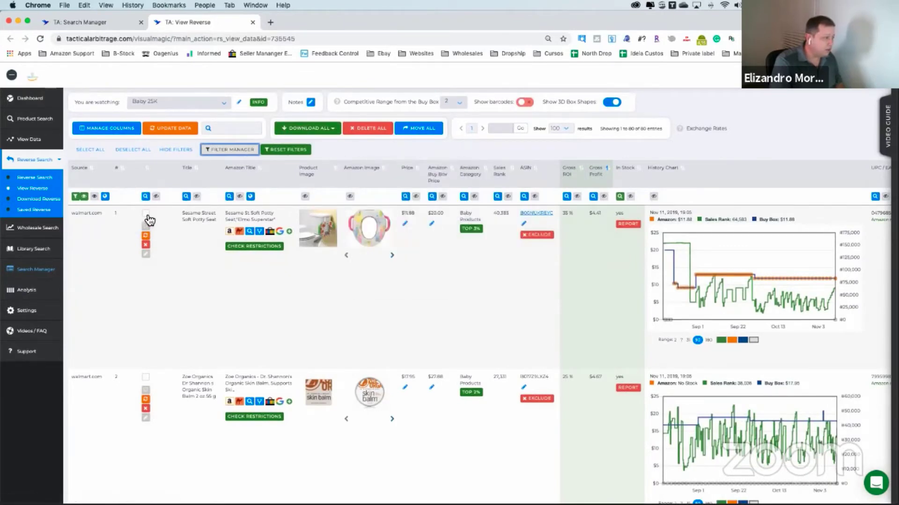
scroll(237, 255, "down", 4)
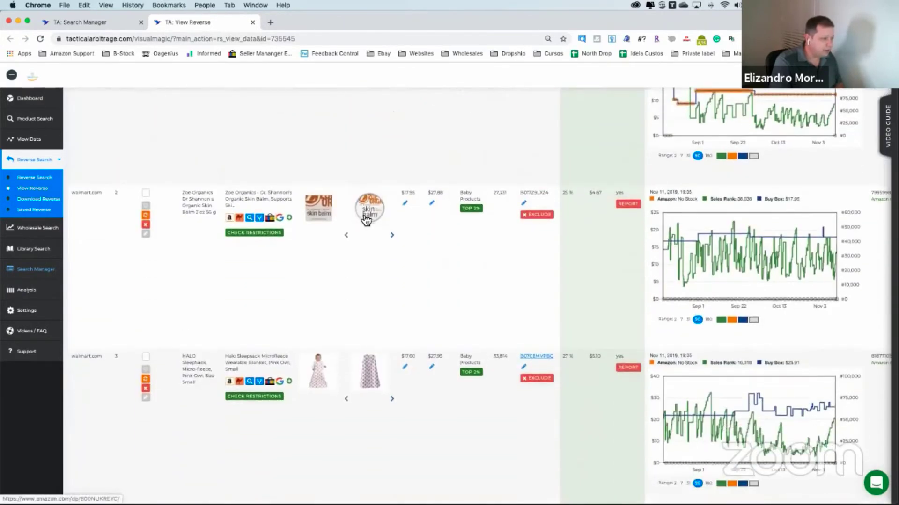
scroll(352, 264, "up", 3)
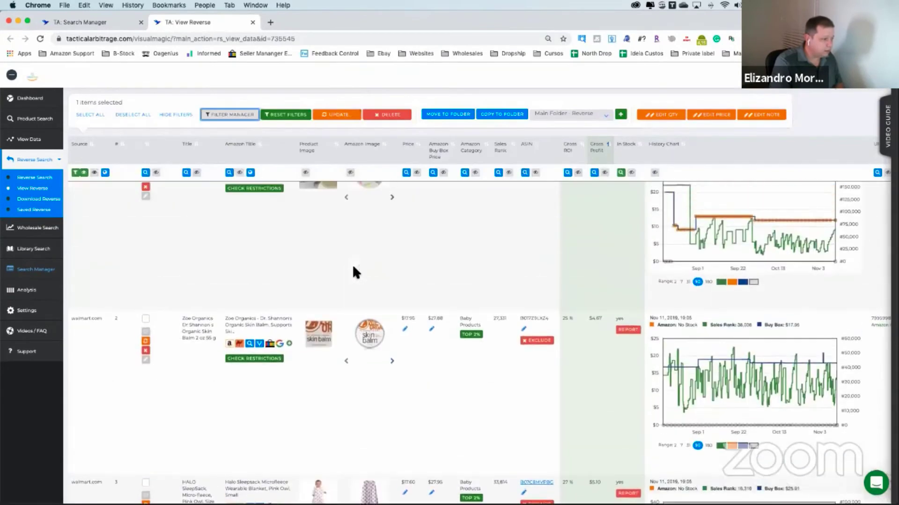
scroll(354, 271, "down", 2)
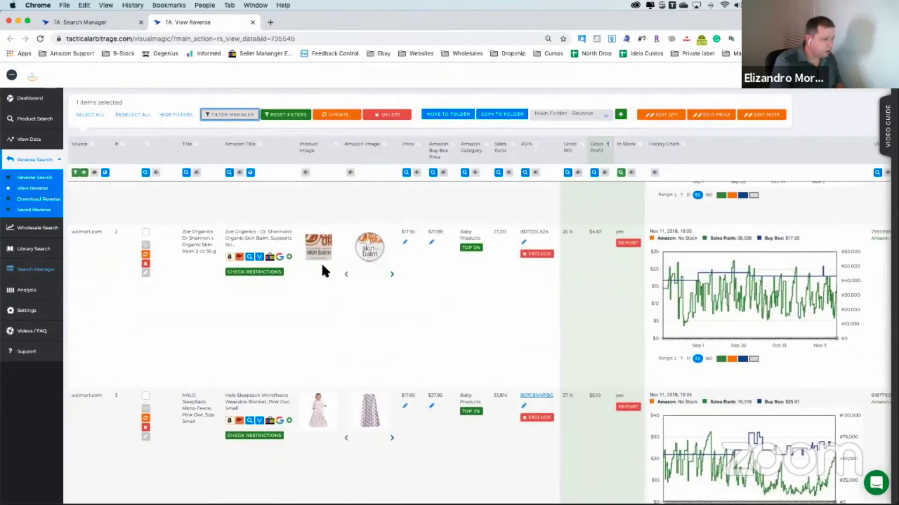
Compare the images of the HALO Pink Owl SleepSack and select the 3 Sprouts Dino Storage Bin row
scroll(316, 307, "down", 4)
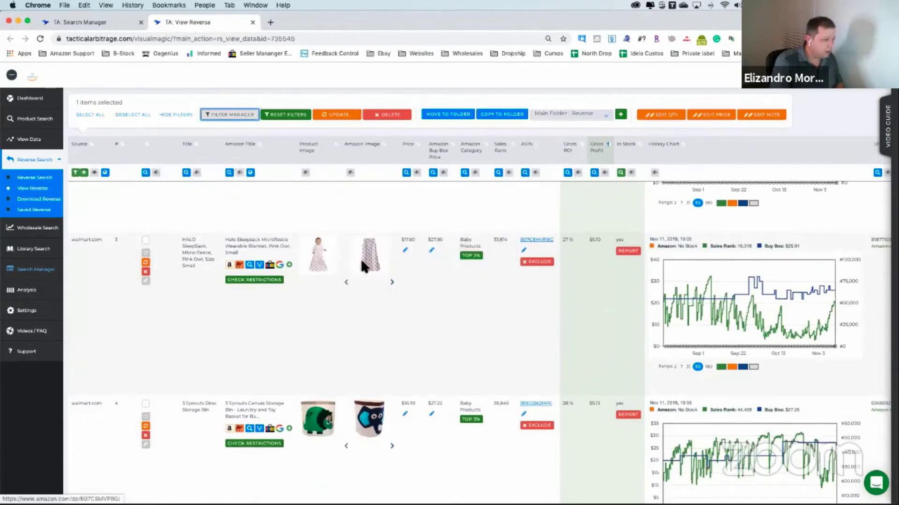
mouse_move(327, 265)
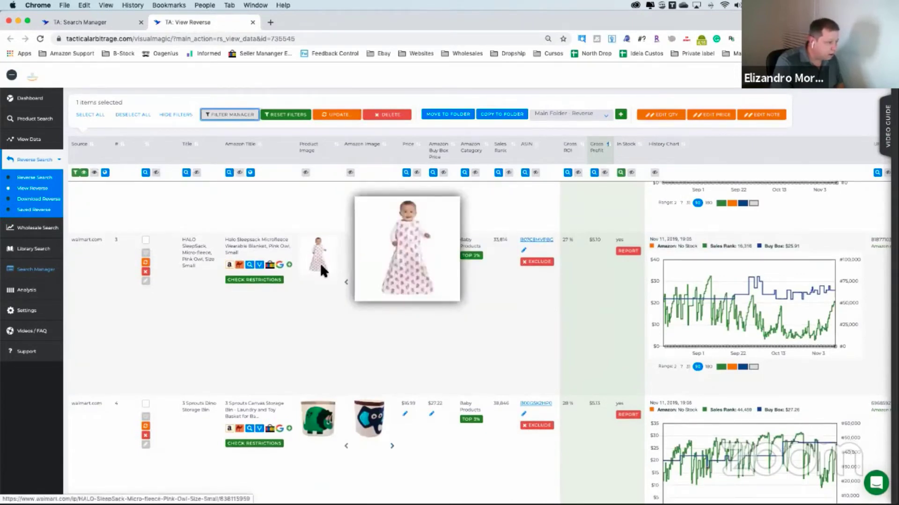
scroll(312, 323, "down", 4)
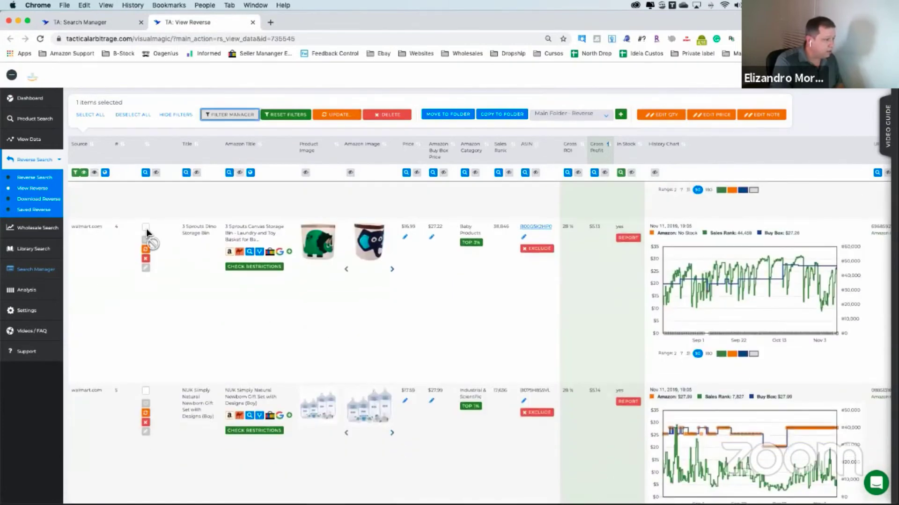
scroll(181, 263, "down", 2)
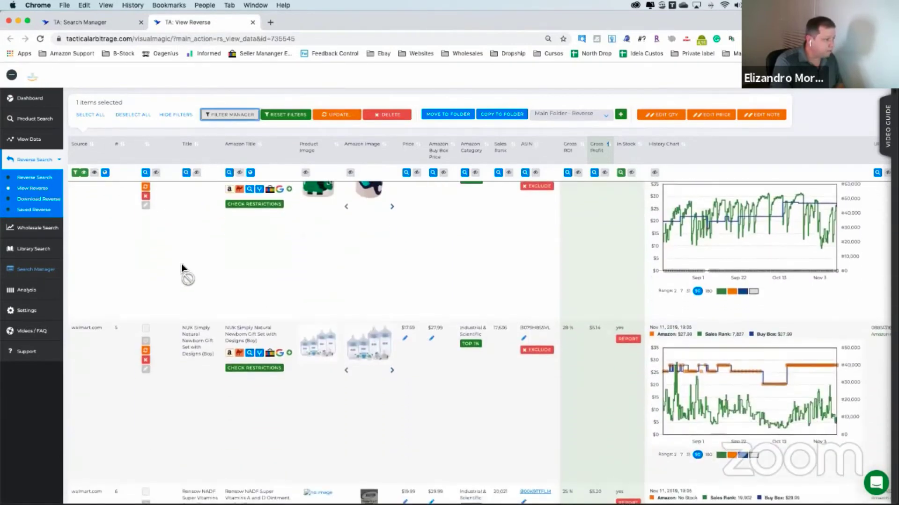
scroll(189, 262, "up", 2)
scroll(188, 263, "up", 1)
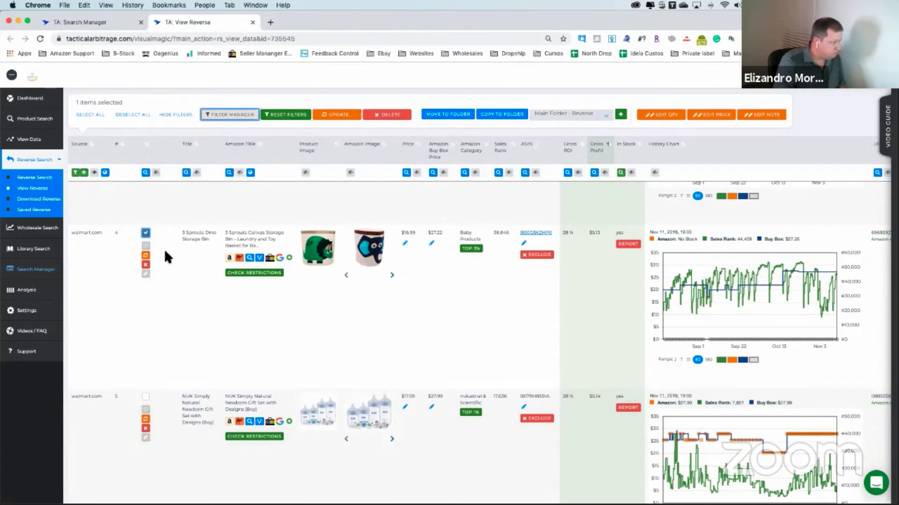
Check the NUK Newborn Gift Set images and select the TL Care lavender crib sheet row
scroll(172, 287, "down", 5)
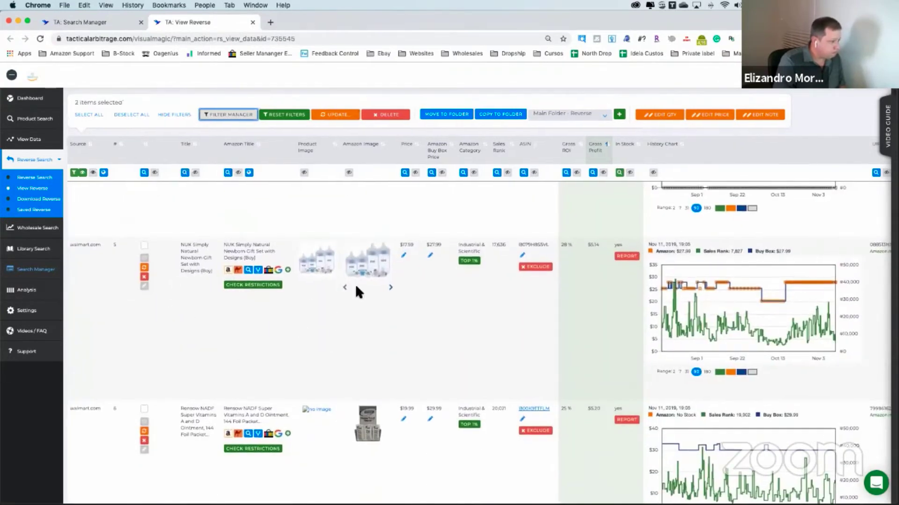
mouse_move(380, 265)
scroll(283, 318, "down", 5)
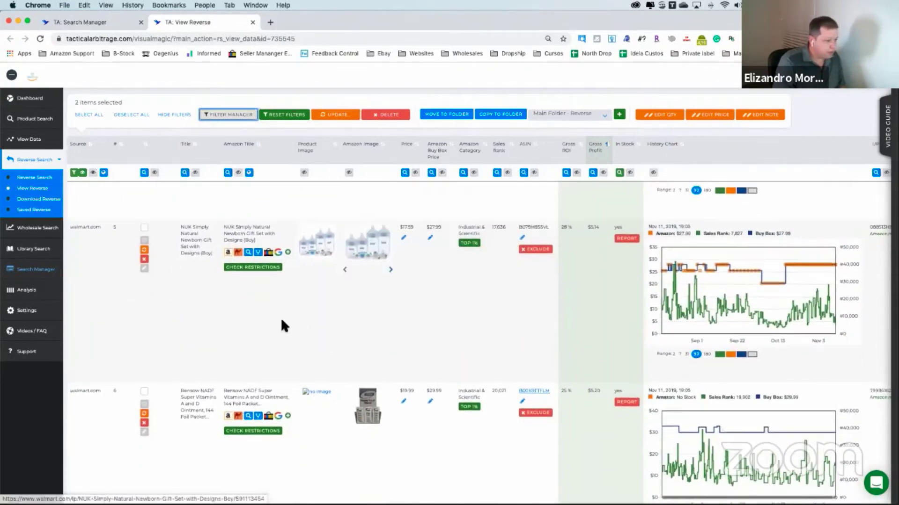
scroll(192, 300, "down", 5)
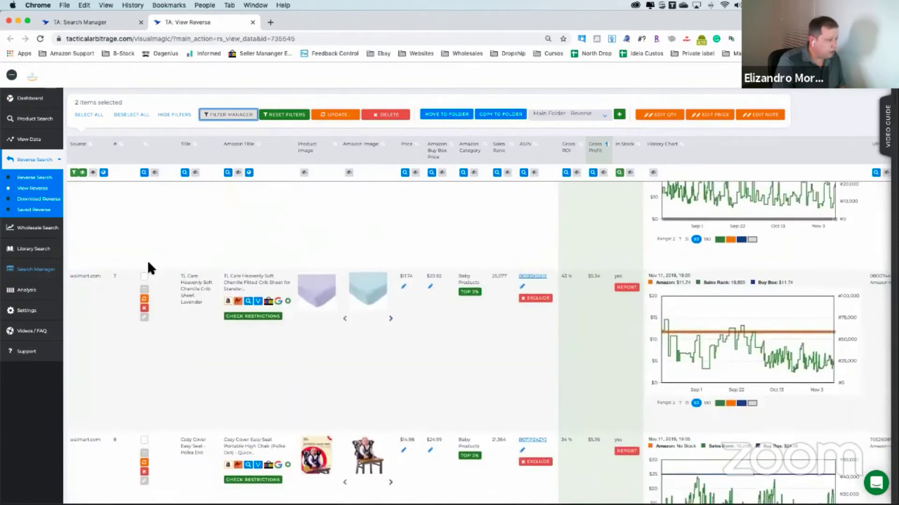
left_click(145, 277)
scroll(165, 264, "down", 7)
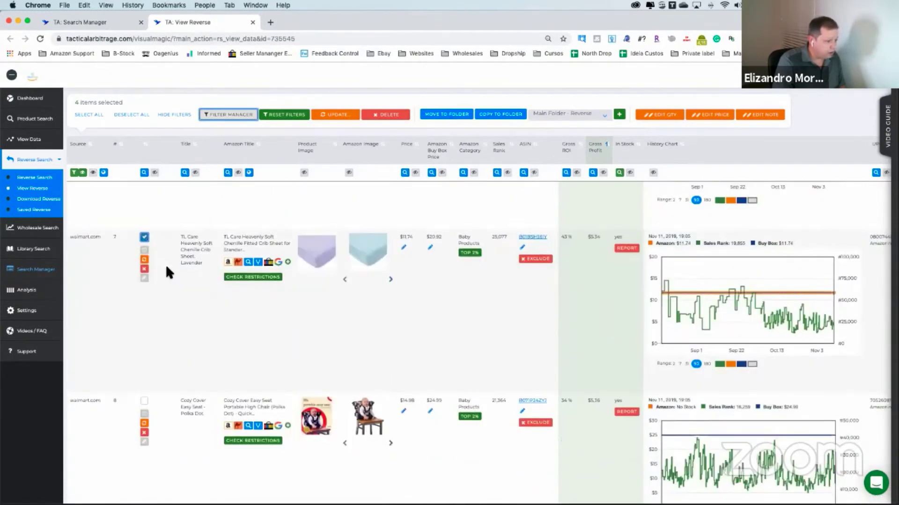
Compare the Cozy Cover Easy Seat images and select the Disney Frozen Anna hooded poncho row
mouse_move(371, 253)
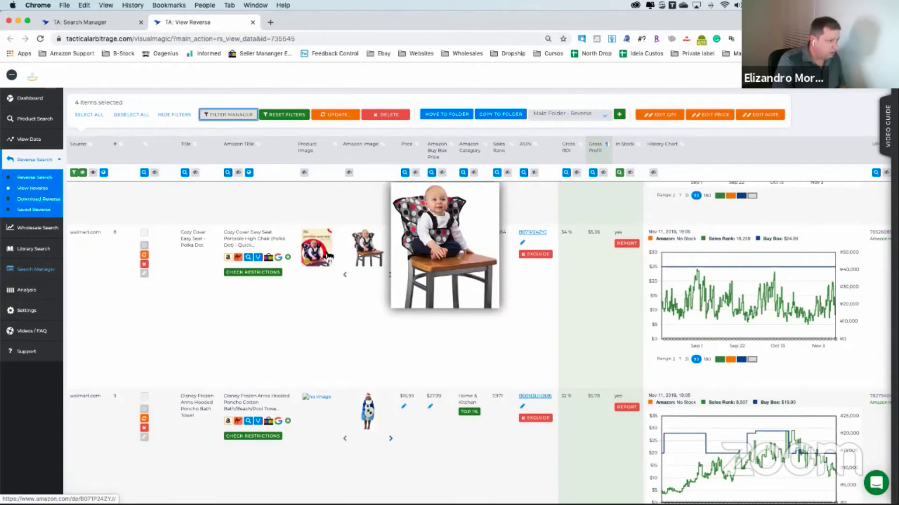
scroll(192, 310, "down", 1)
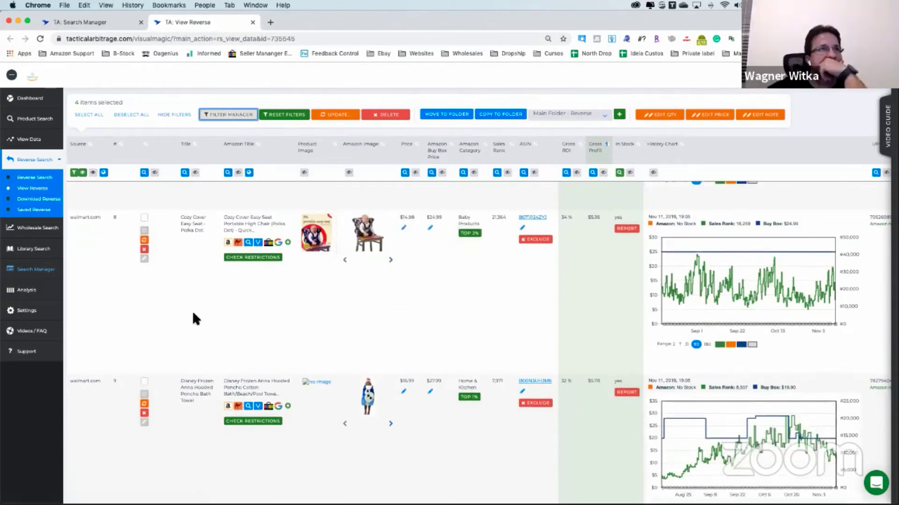
scroll(150, 330, "down", 6)
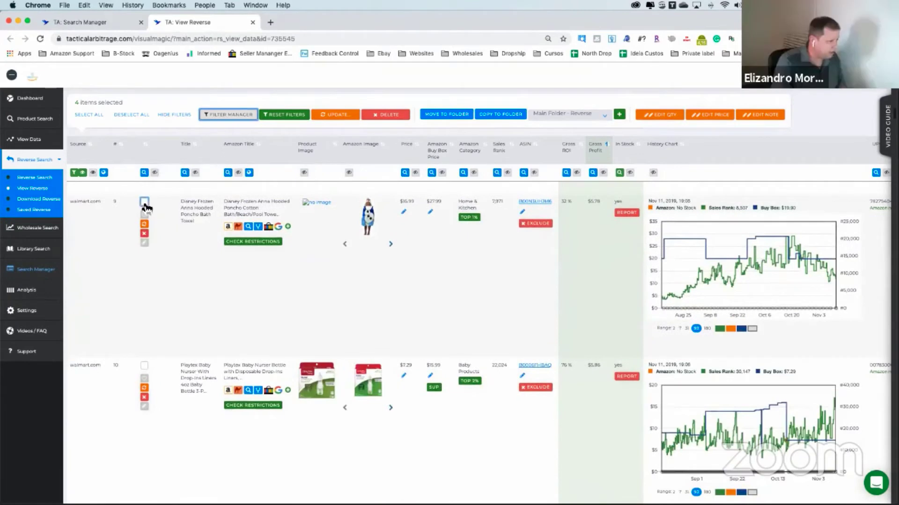
left_click(145, 204)
scroll(187, 244, "down", 3)
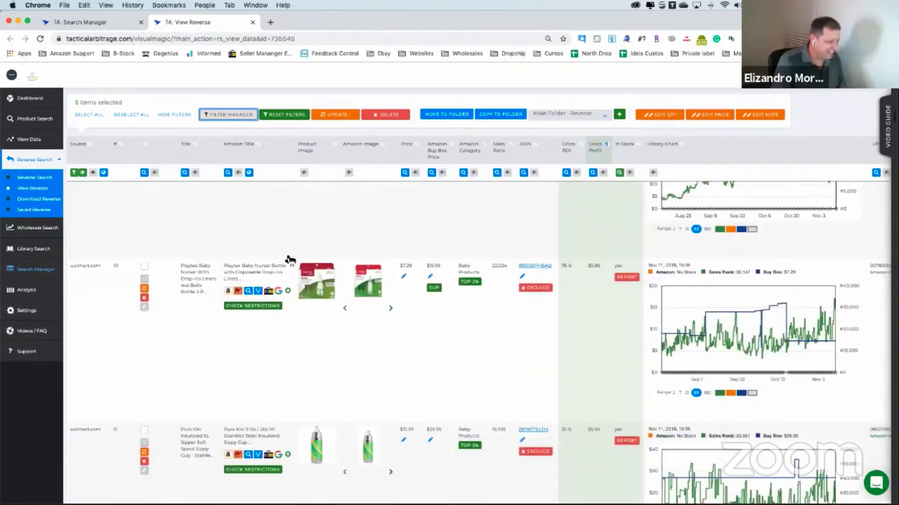
Review the following baby products and compare the Walmart and Amazon images of the HALO Pink Jungle SleepSack
scroll(287, 363, "down", 13)
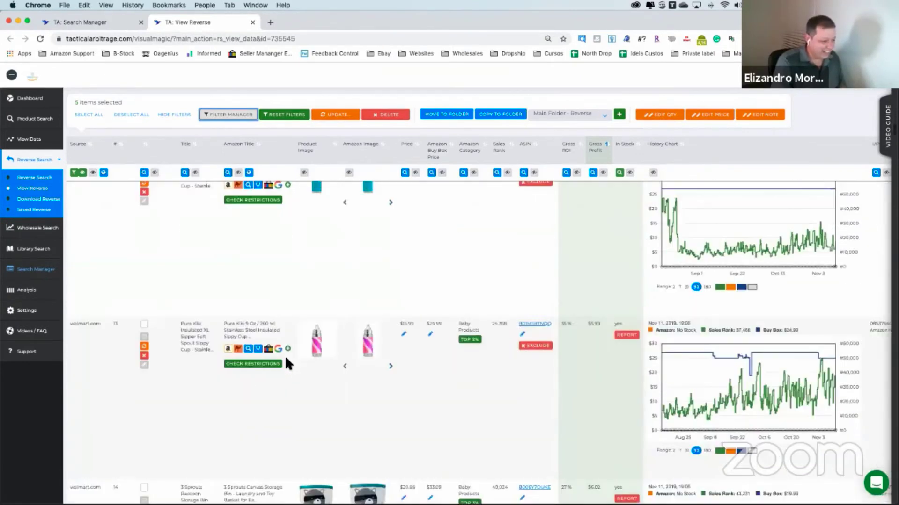
scroll(285, 356, "down", 10)
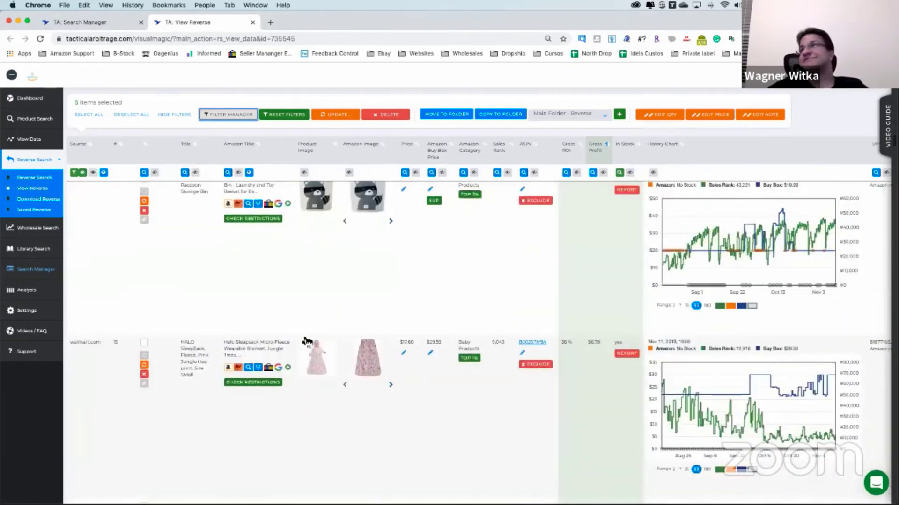
scroll(383, 280, "down", 3)
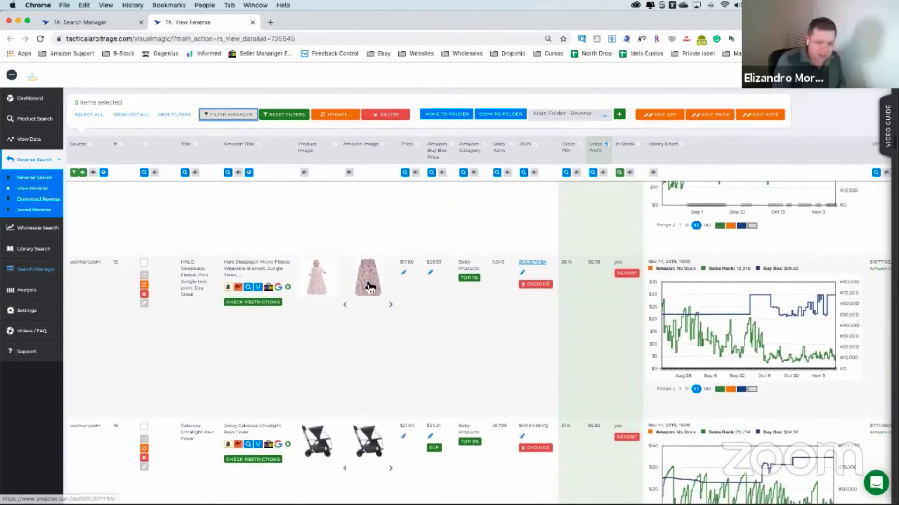
mouse_move(367, 286)
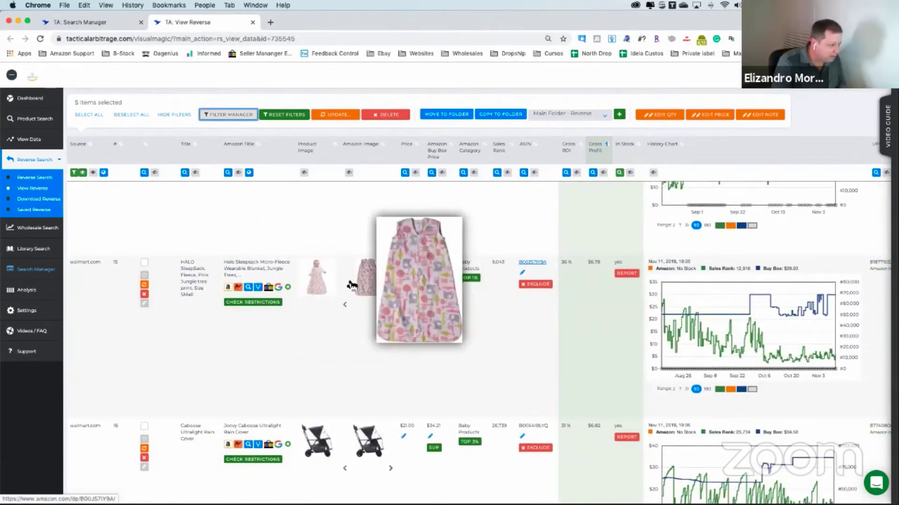
scroll(309, 328, "down", 2)
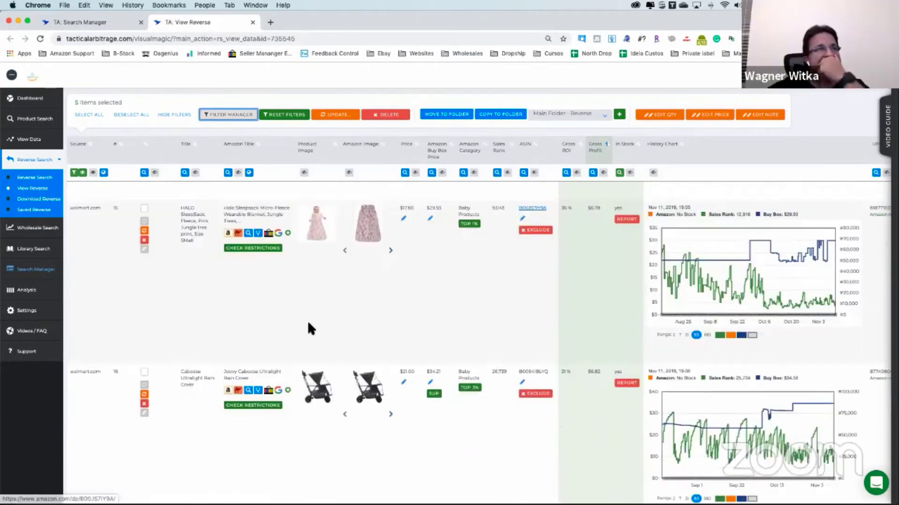
Compare the Caboose rain cover and Burt's Bees gift set images and select the Graco Pack 'n Play playard sheet row
scroll(309, 327, "down", 5)
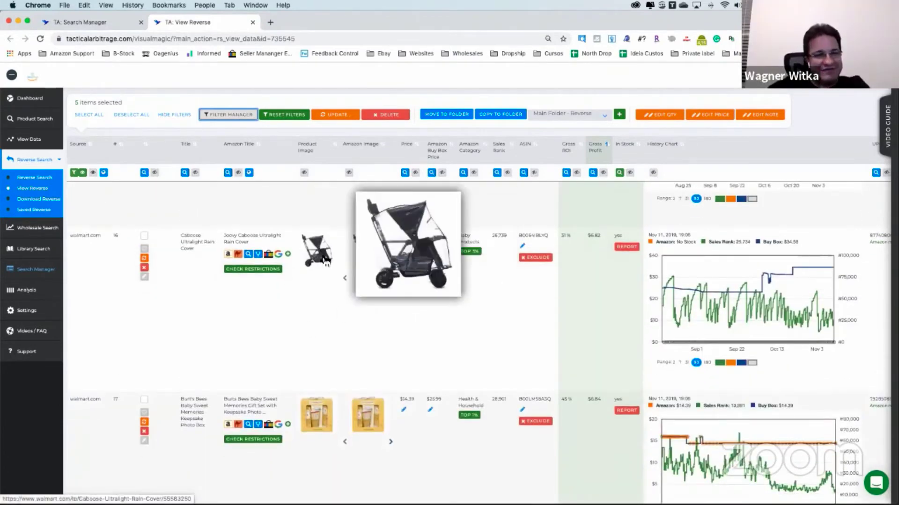
scroll(315, 321, "down", 7)
mouse_move(373, 236)
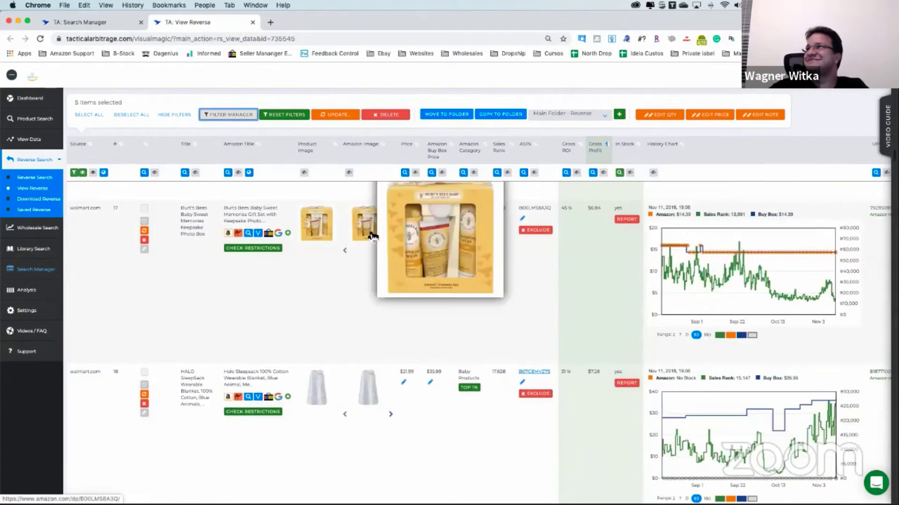
scroll(316, 262, "down", 10)
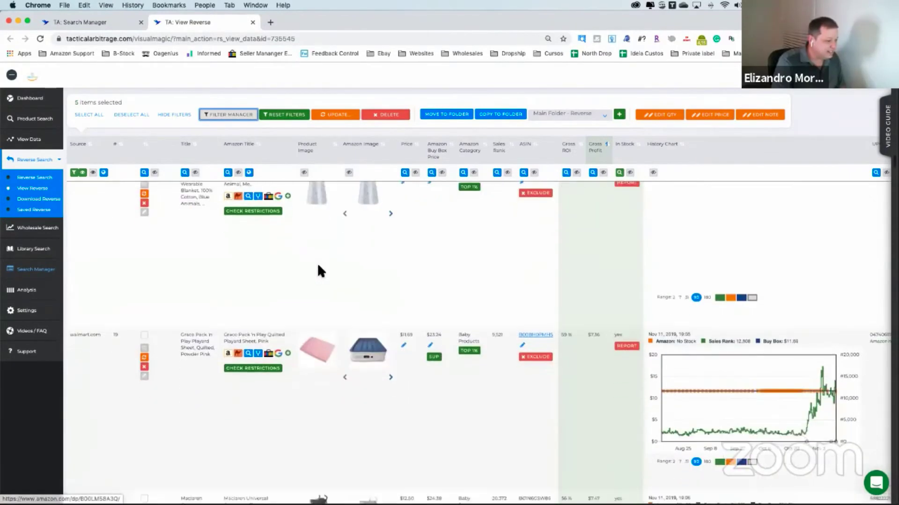
left_click(144, 238)
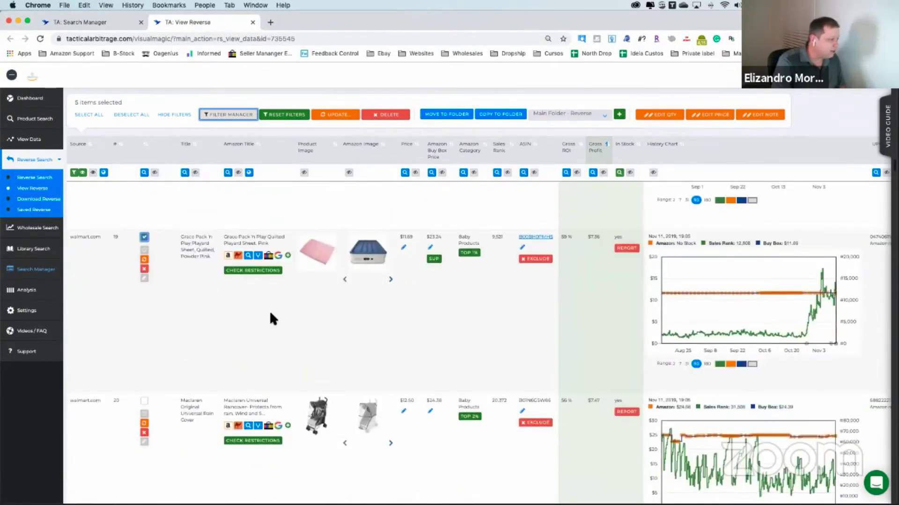
Check the Maclaren rain cover images, review the following products and select the Bearington Lamby Belly Blanket row
scroll(323, 335, "down", 4)
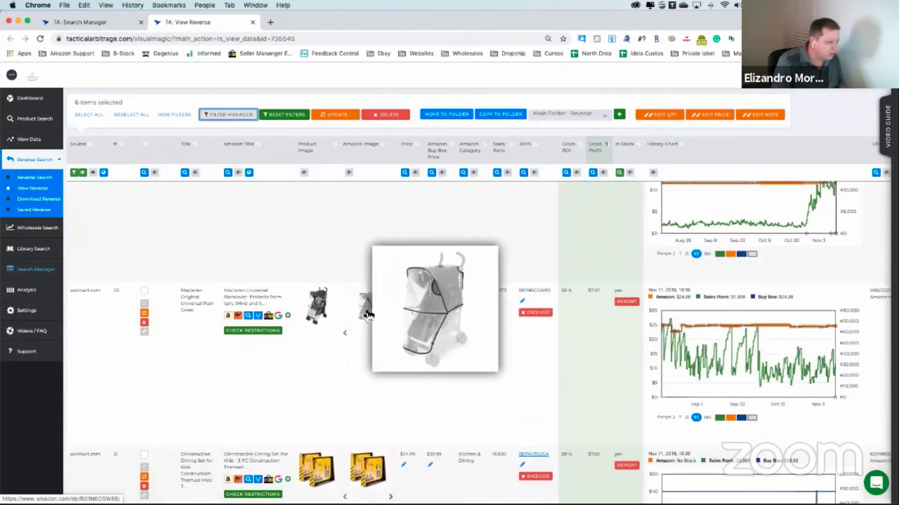
scroll(307, 362, "down", 10)
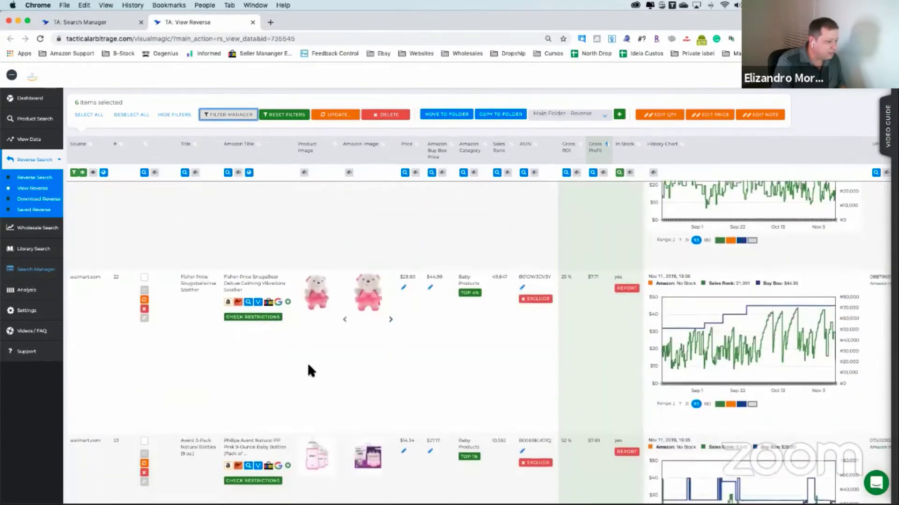
scroll(310, 371, "down", 2)
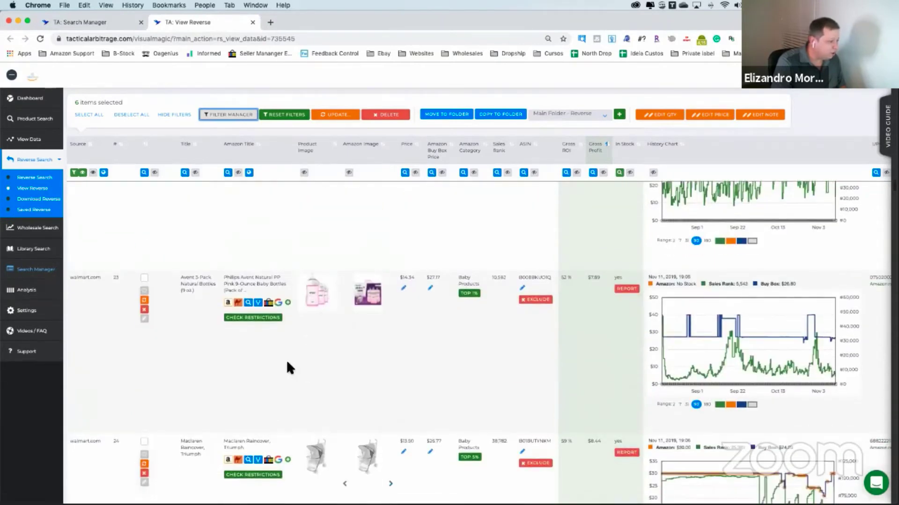
scroll(287, 367, "down", 5)
scroll(287, 367, "down", 8)
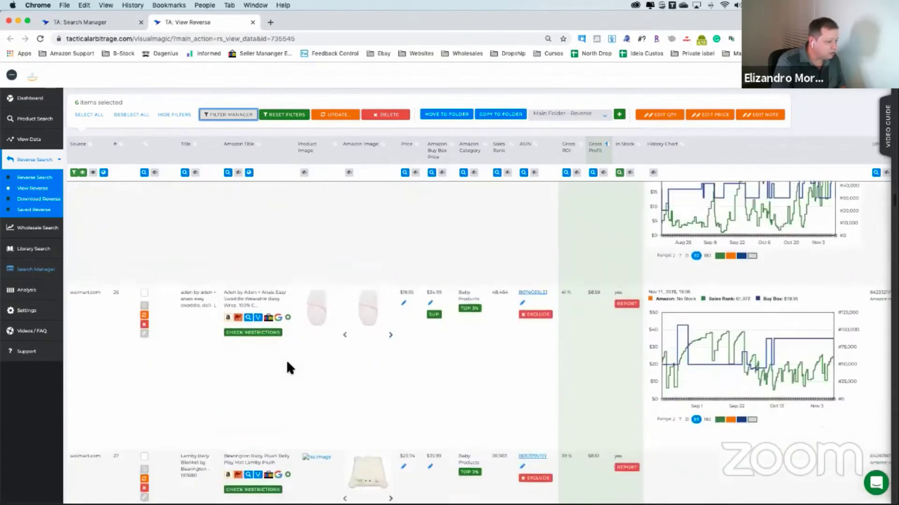
scroll(287, 367, "down", 3)
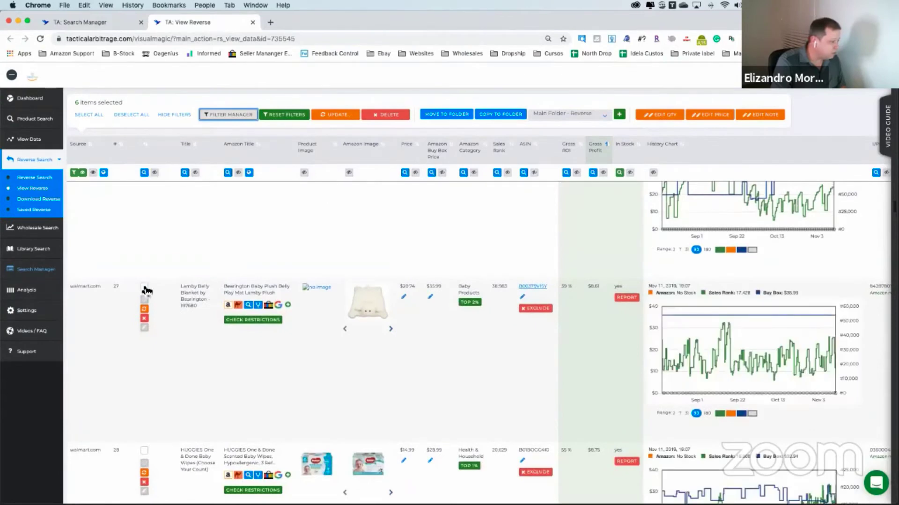
scroll(207, 342, "down", 4)
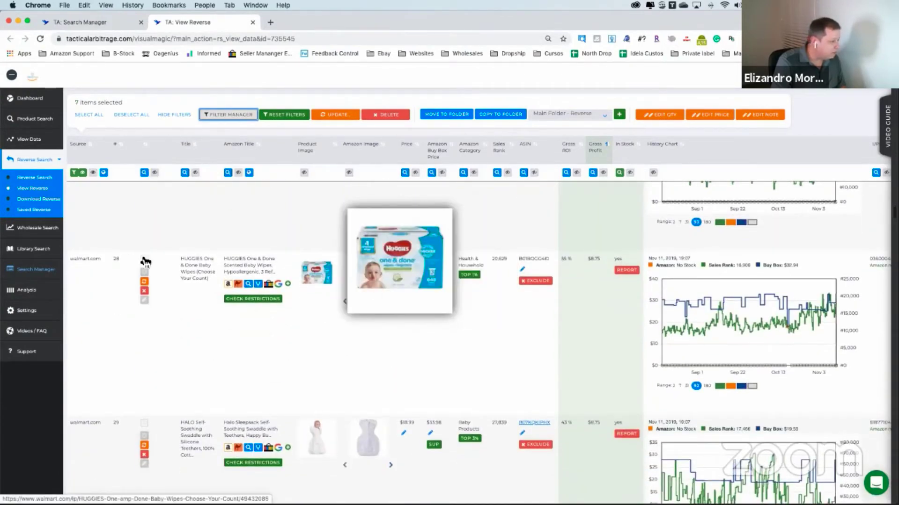
Select the HUGGIES One & Done baby wipes row and the HALO Self-Soothing Swaddle row
left_click(145, 262)
scroll(178, 307, "down", 3)
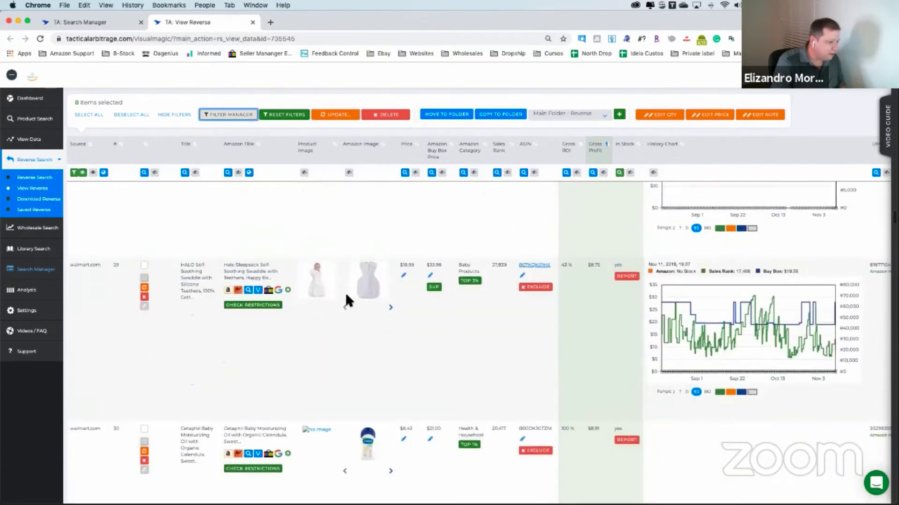
left_click(144, 265)
scroll(168, 303, "down", 4)
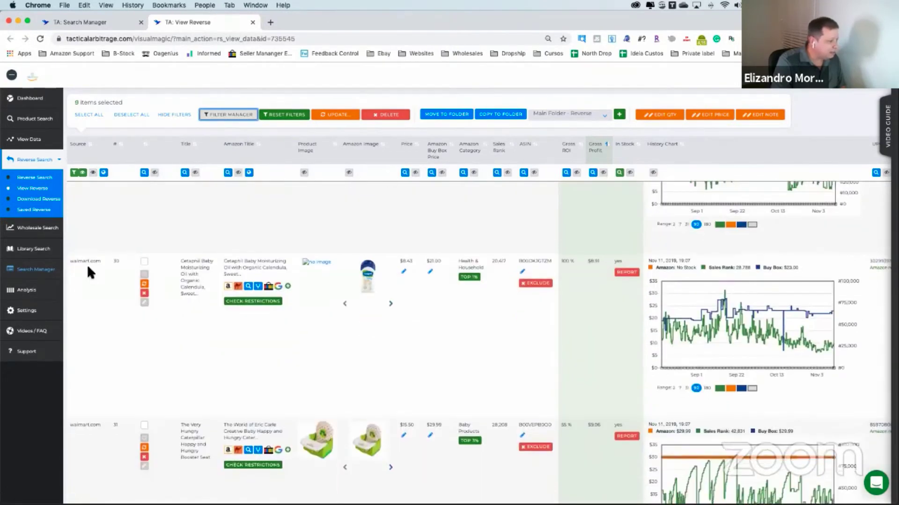
Select the Cetaphil Baby Moisturizing Oil row and the row pairing a fidget spinner with the modern-twist bucket bib
scroll(167, 286, "down", 3)
left_click(144, 281)
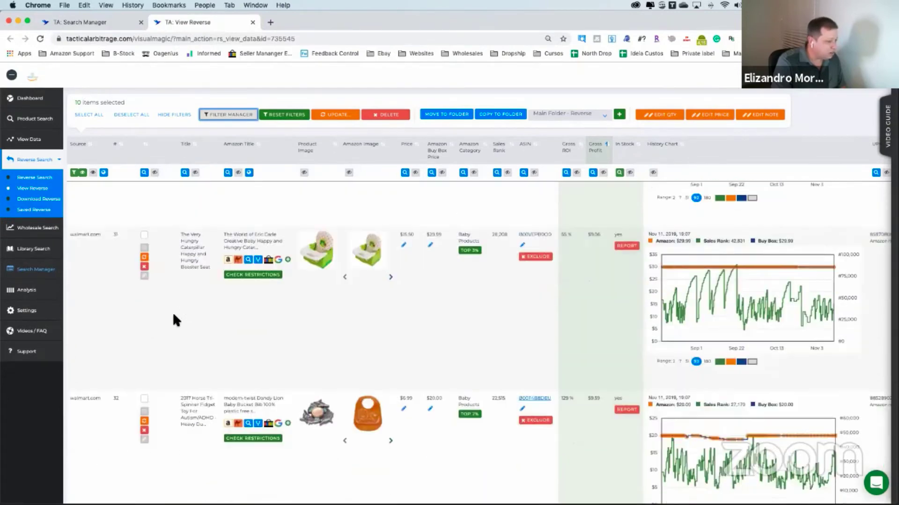
scroll(172, 312, "down", 3)
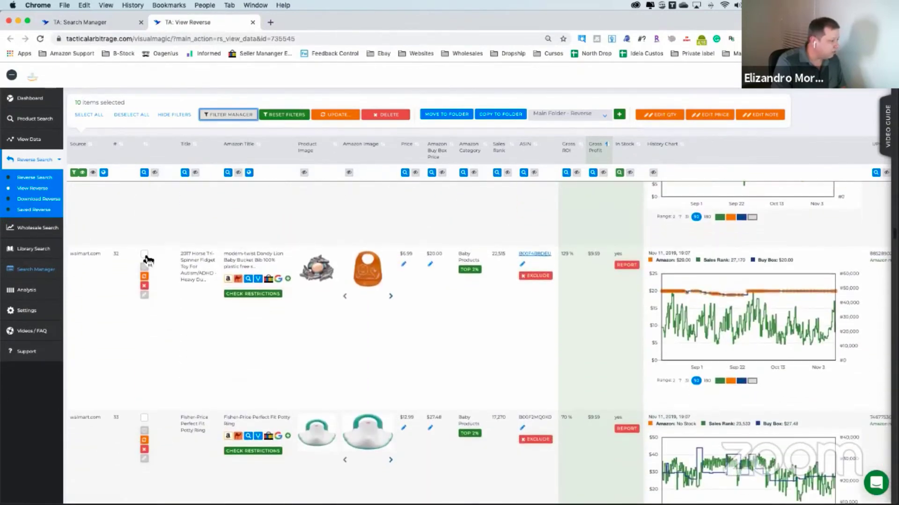
left_click(144, 254)
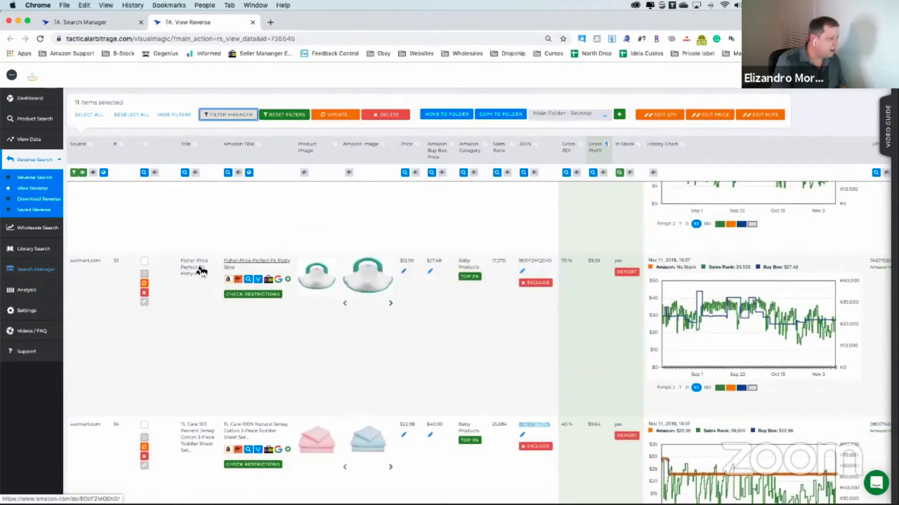
Select the Fisher-Price Perfect Fit Potty Ring row and the TL Care toddler sheet set row
scroll(180, 318, "down", 3)
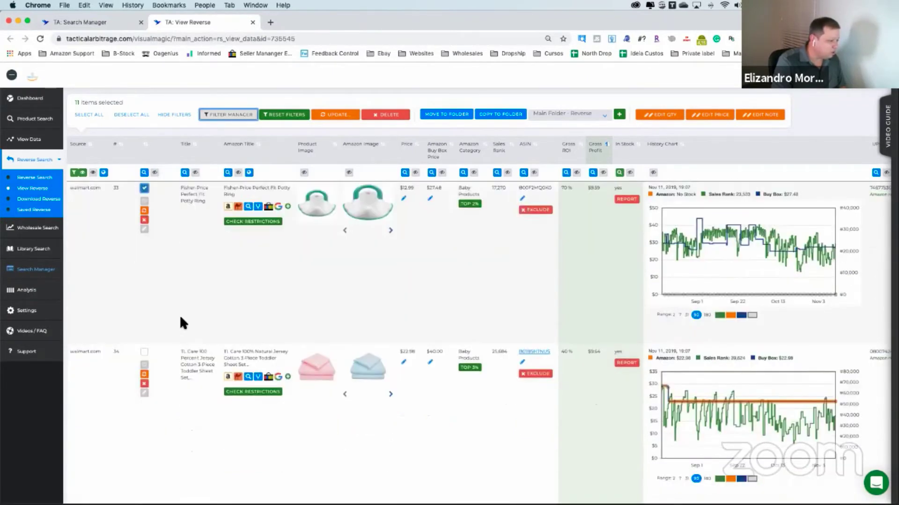
left_click(144, 319)
scroll(184, 371, "down", 6)
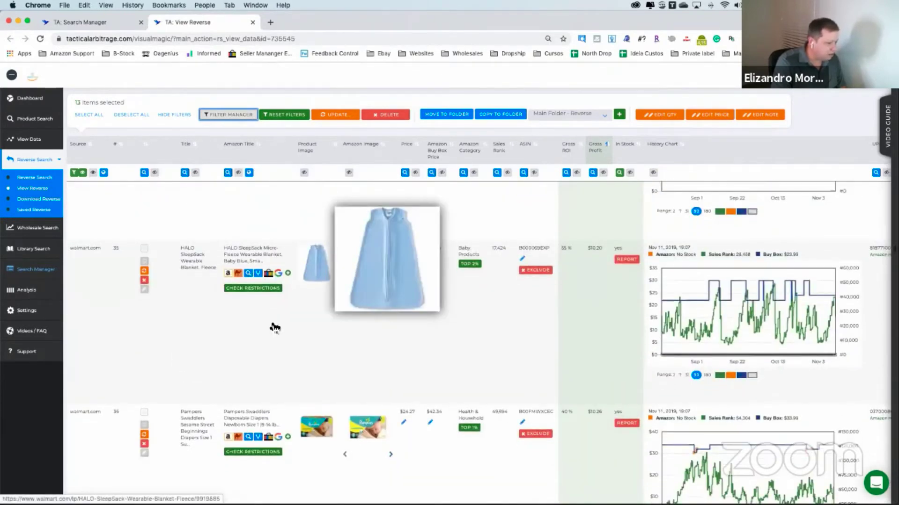
Review the diaper, washcloth and denim Baby K'tan carrier rows and select the Baby K'tan M Eggplant carrier row
scroll(267, 332, "down", 5)
scroll(298, 349, "down", 8)
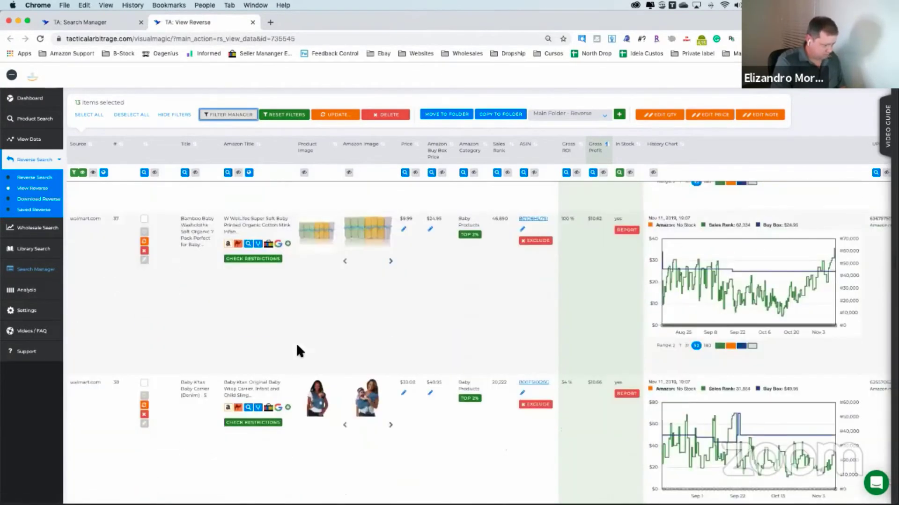
mouse_move(320, 285)
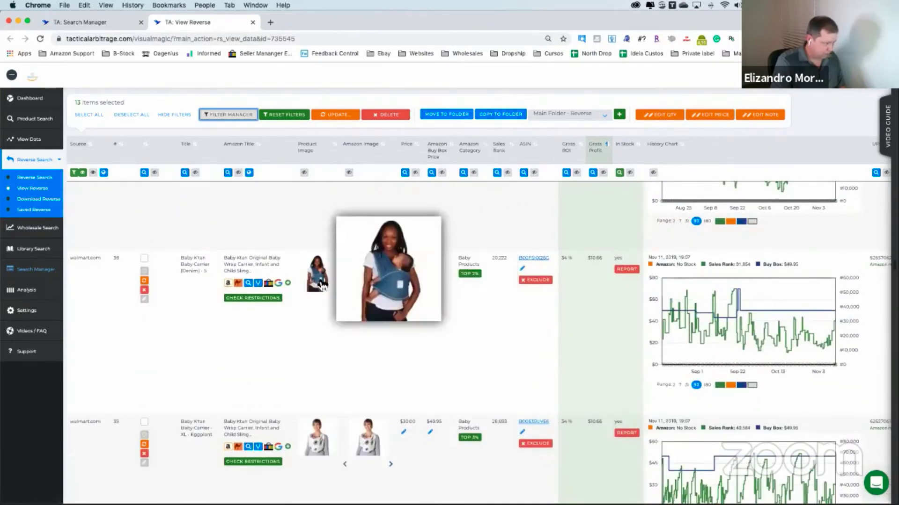
scroll(319, 320, "down", 10)
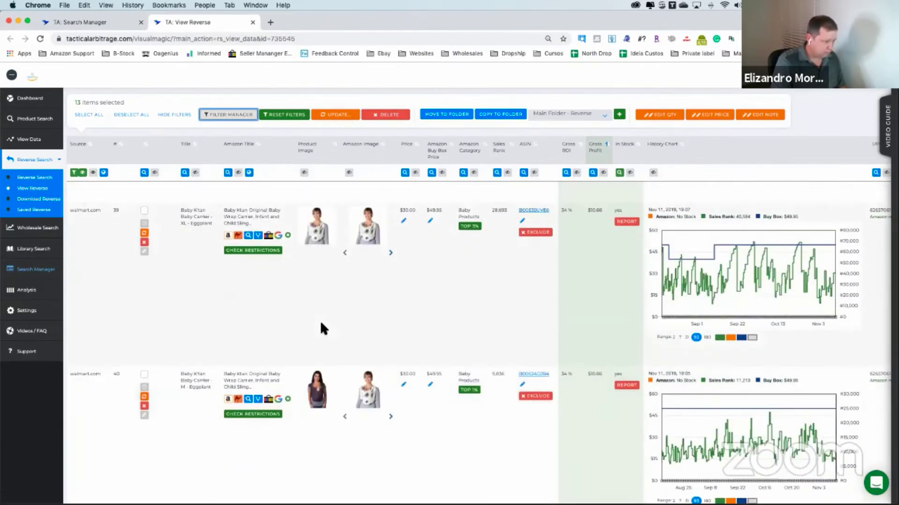
left_click(145, 206)
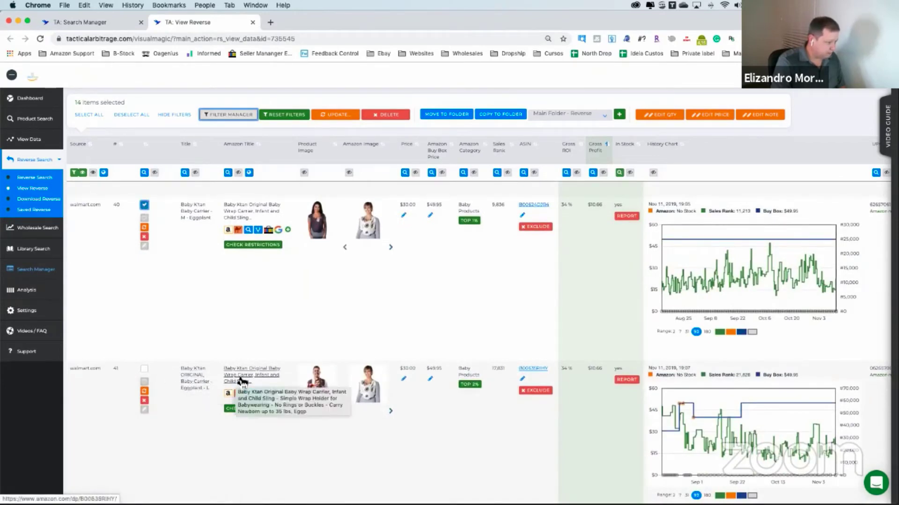
Select the Baby K'tan Original Eggplant L carrier row and the black XL carrier row
scroll(192, 316, "down", 1)
scroll(191, 316, "down", 2)
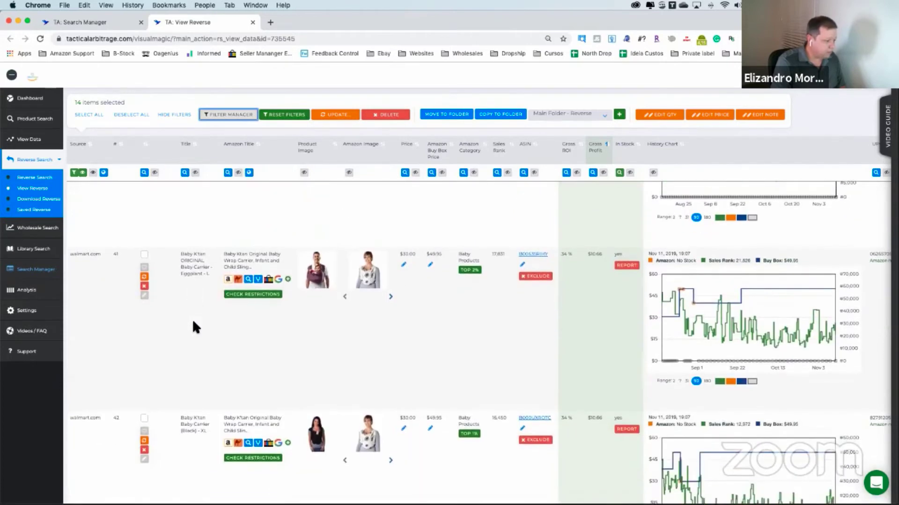
left_click(174, 312)
scroll(174, 309, "down", 7)
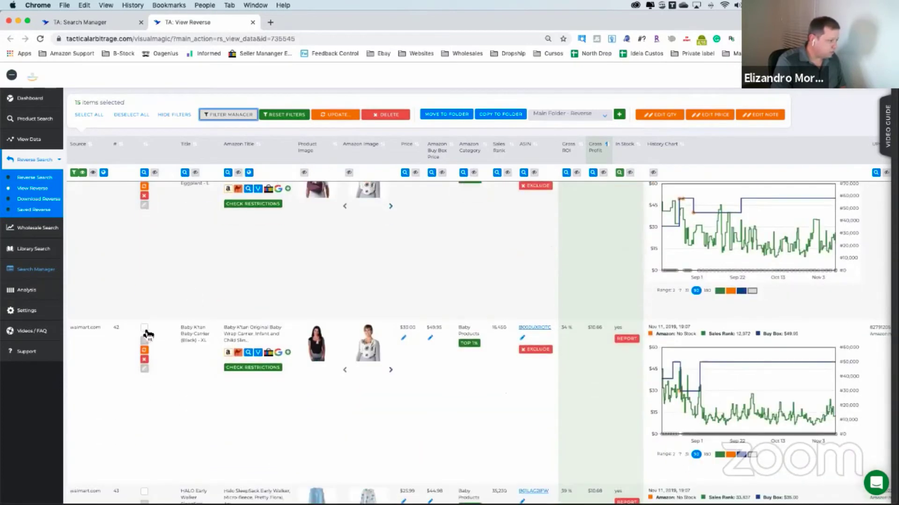
left_click(162, 314)
Screen the next baby products, selecting the Delta Children toddler guardrail and Earth's Best TenderCare diapers rows
scroll(162, 315, "down", 5)
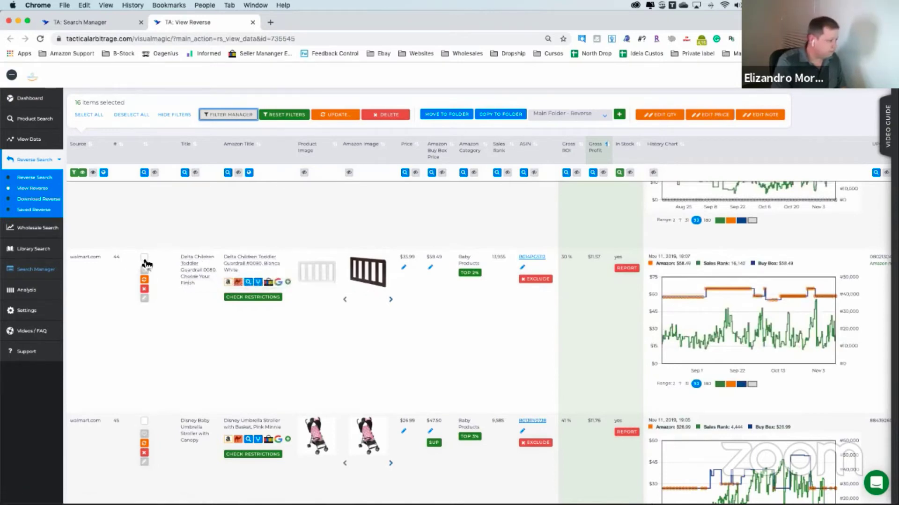
scroll(117, 307, "down", 5)
scroll(133, 251, "down", 3)
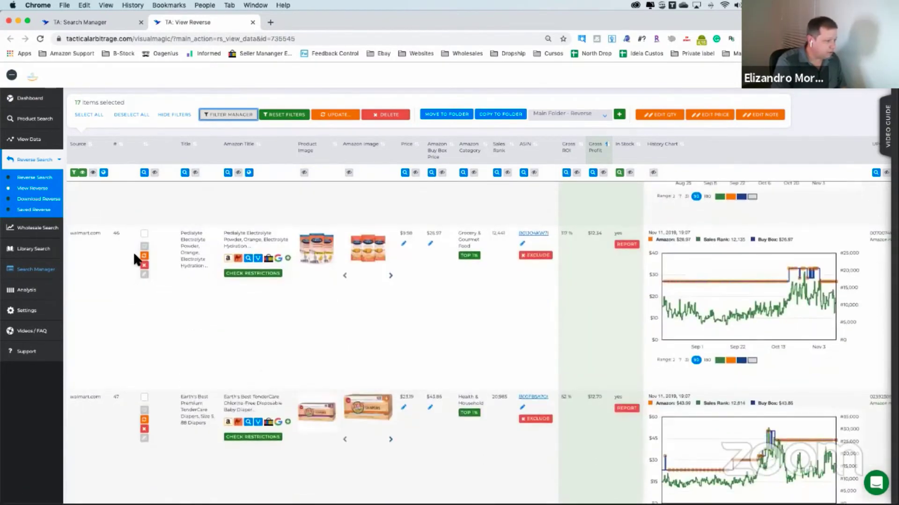
left_click(145, 234)
scroll(149, 269, "down", 3)
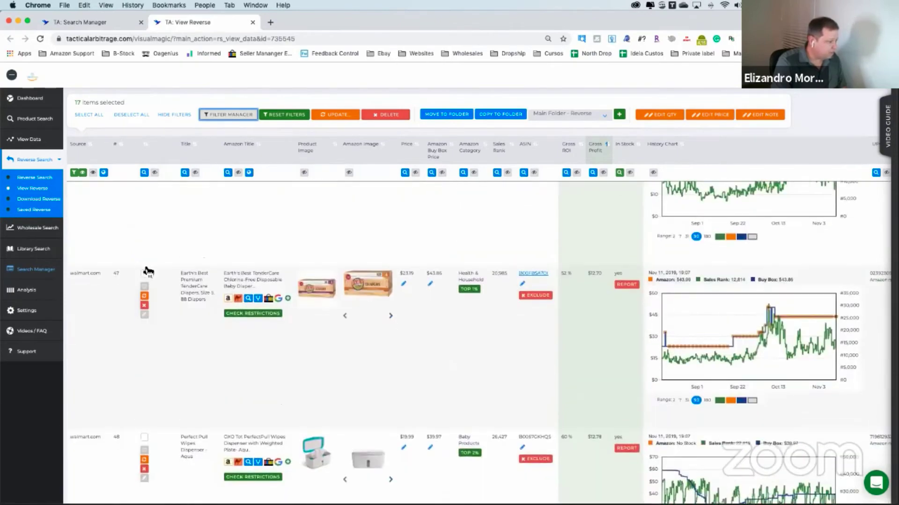
scroll(164, 282, "down", 12)
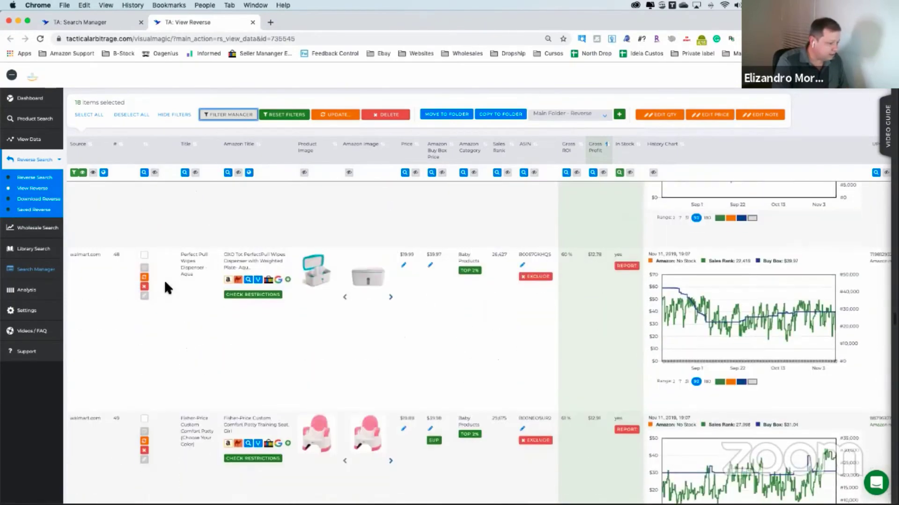
scroll(163, 279, "down", 4)
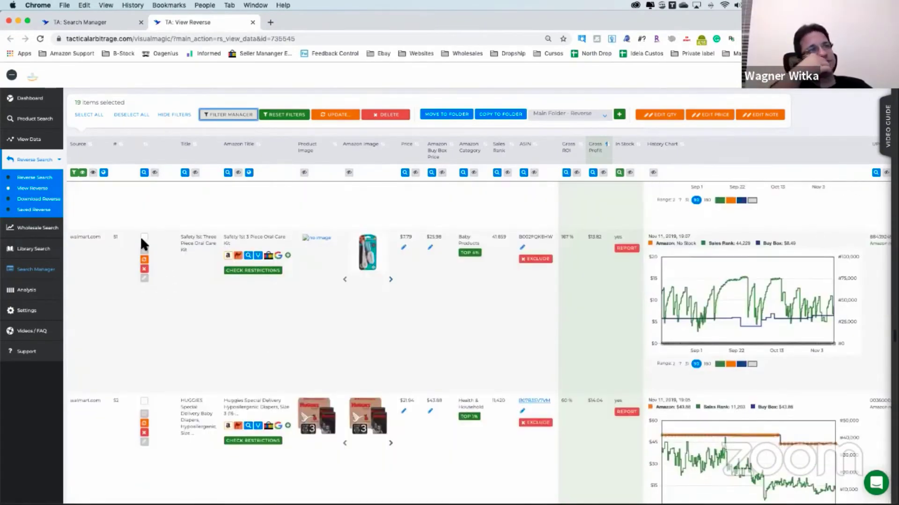
Select the Safety 1st three-piece oral care kit row and the Disney Winnie the Pooh Peeking Pooh blanket row
left_click(144, 236)
scroll(178, 263, "down", 1)
scroll(179, 266, "down", 3)
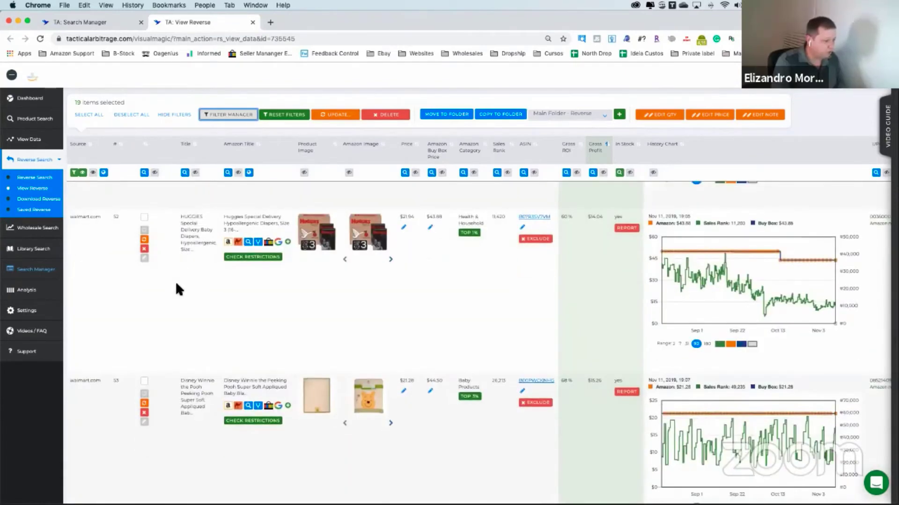
scroll(177, 283, "down", 3)
left_click(144, 247)
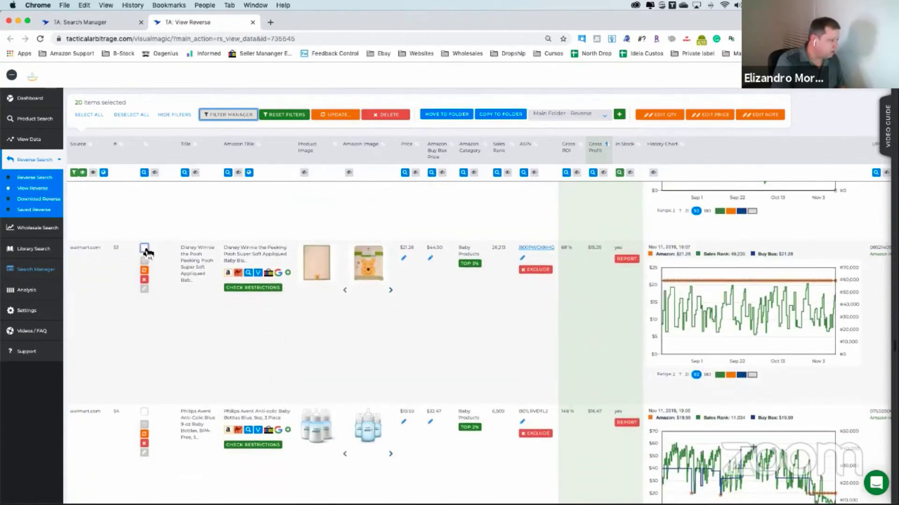
Review the Baby K'tan print carrier and Avent glass bottle rows and select the cream HALO cotton SleepSack row
scroll(166, 294, "down", 7)
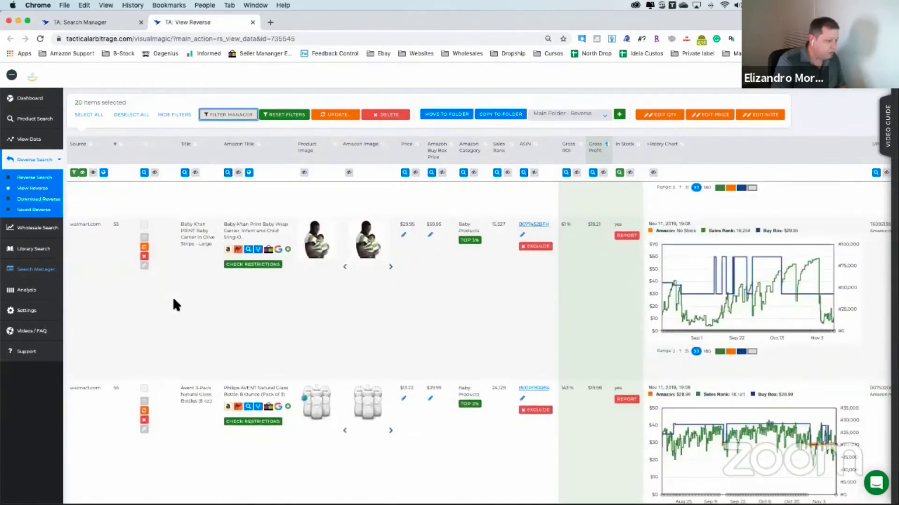
scroll(173, 297, "down", 10)
left_click(176, 304)
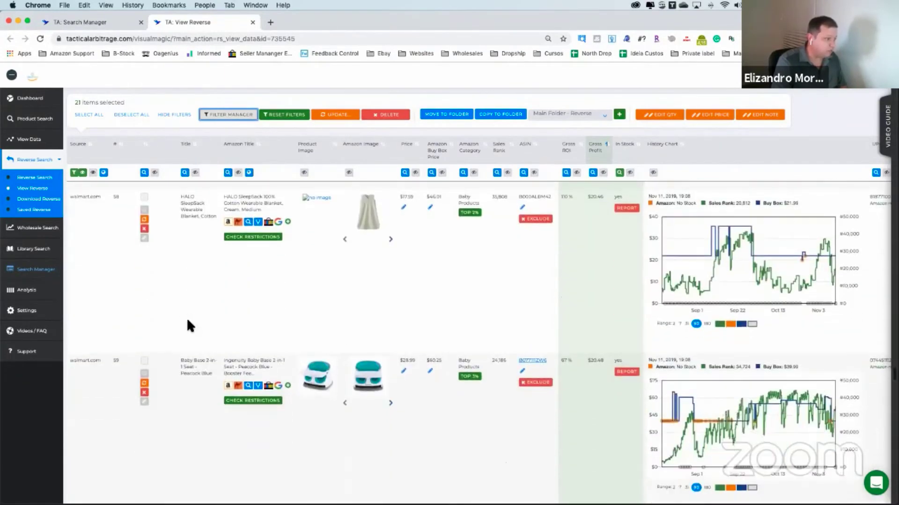
scroll(164, 316, "up", 3)
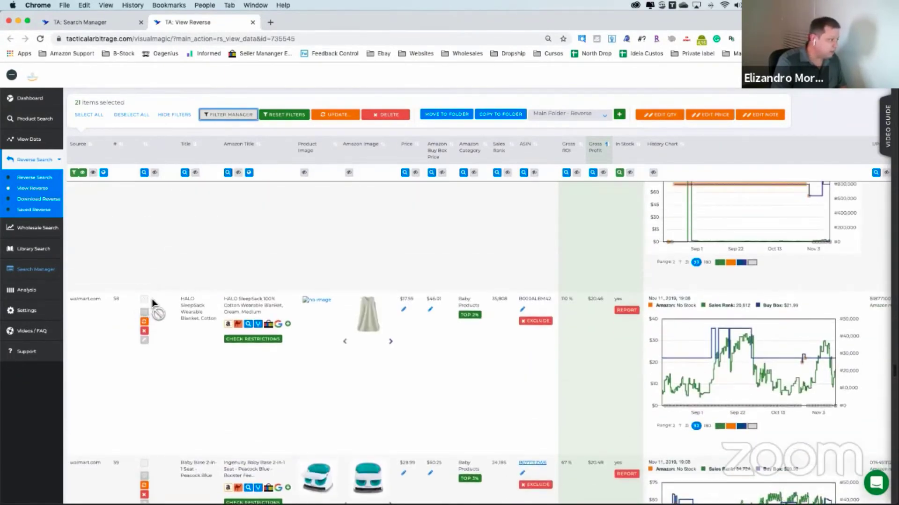
scroll(169, 299, "down", 1)
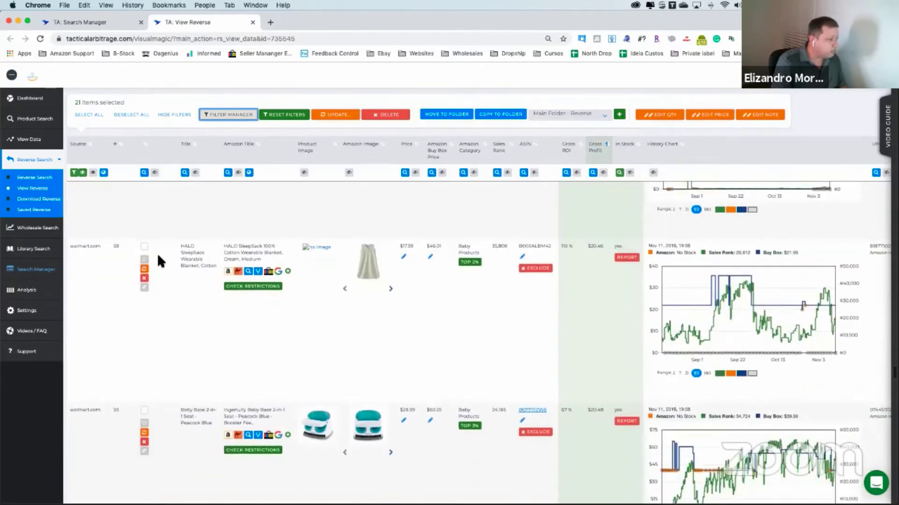
left_click(144, 247)
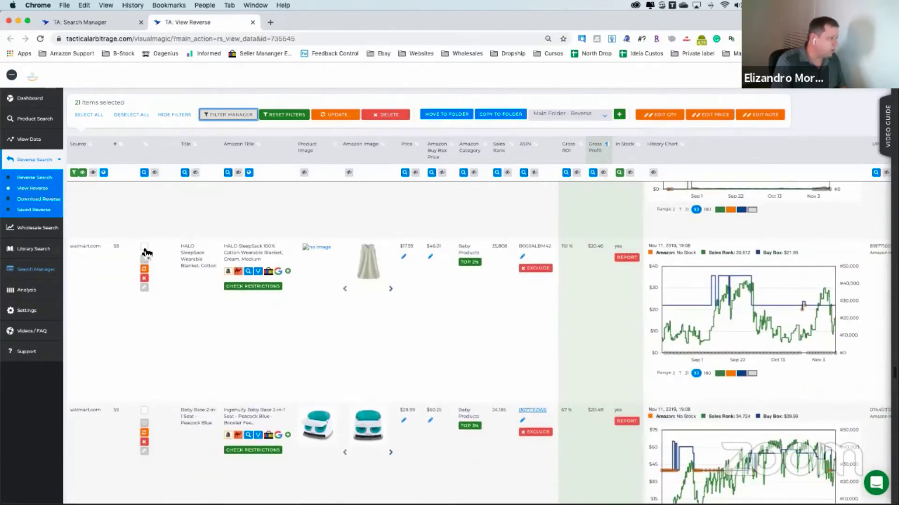
Select the Philips Avent Anti-colic clear 4 oz bottles row and the thinkbaby feeding set row matched to plastic jars
scroll(165, 304, "down", 1)
scroll(165, 307, "down", 3)
left_click(165, 307)
scroll(165, 307, "down", 3)
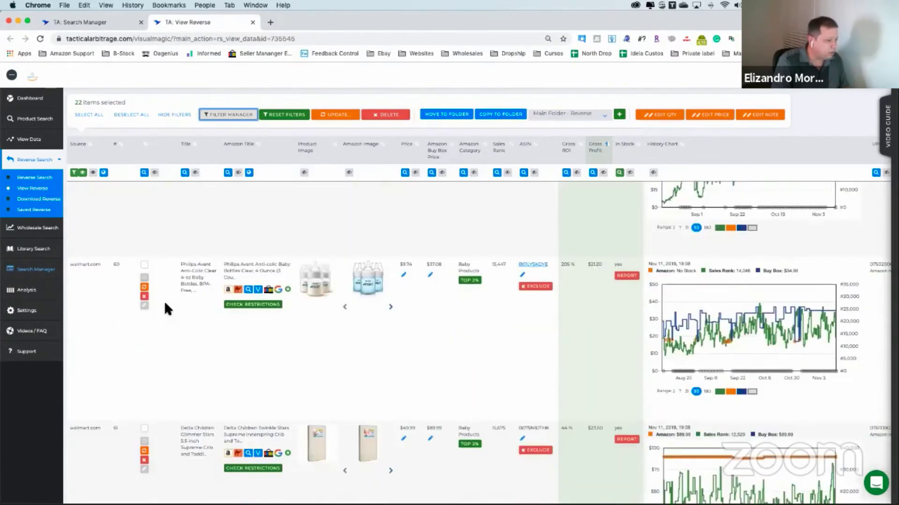
left_click(145, 266)
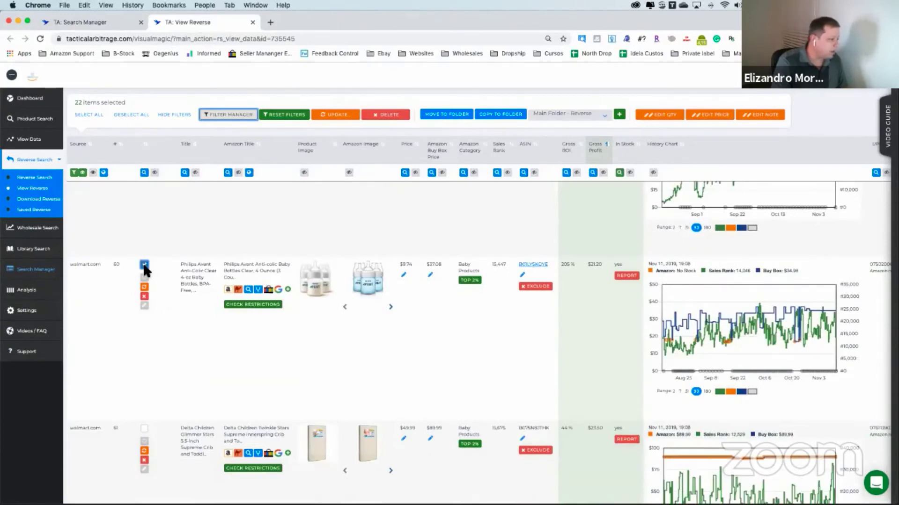
scroll(171, 290, "down", 5)
scroll(170, 289, "down", 3)
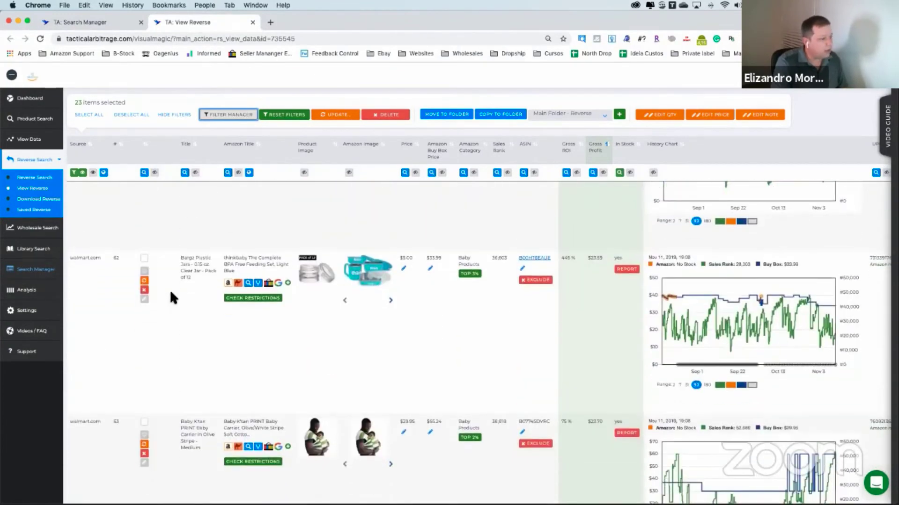
left_click(145, 214)
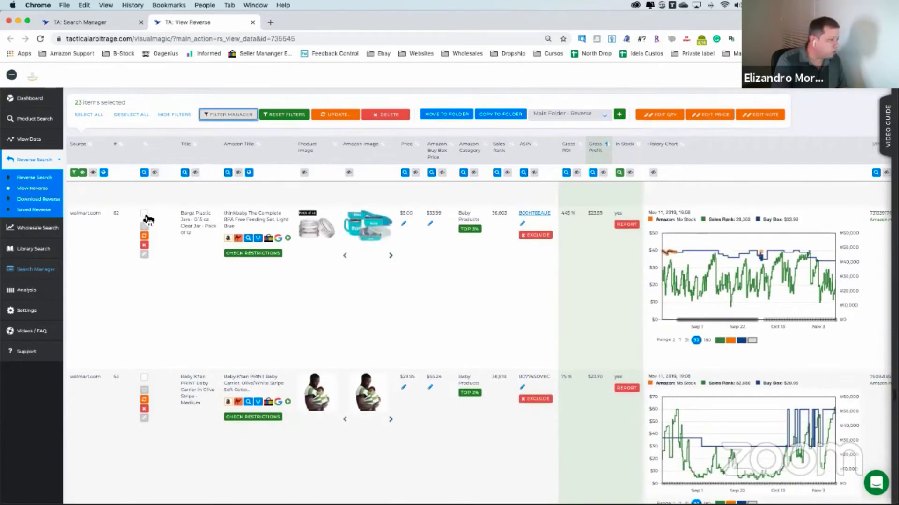
Select the Baby K'tan print carrier row in olive stripe, size medium
scroll(162, 251, "down", 3)
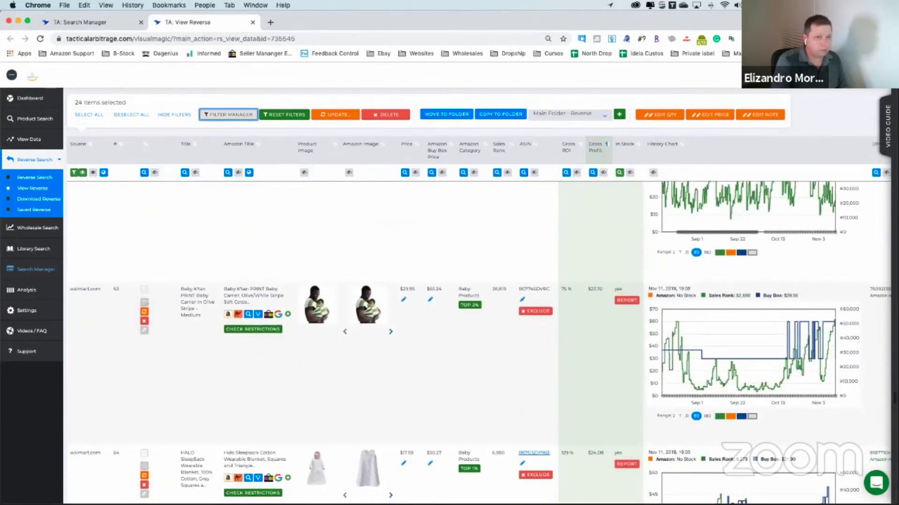
scroll(183, 295, "down", 2)
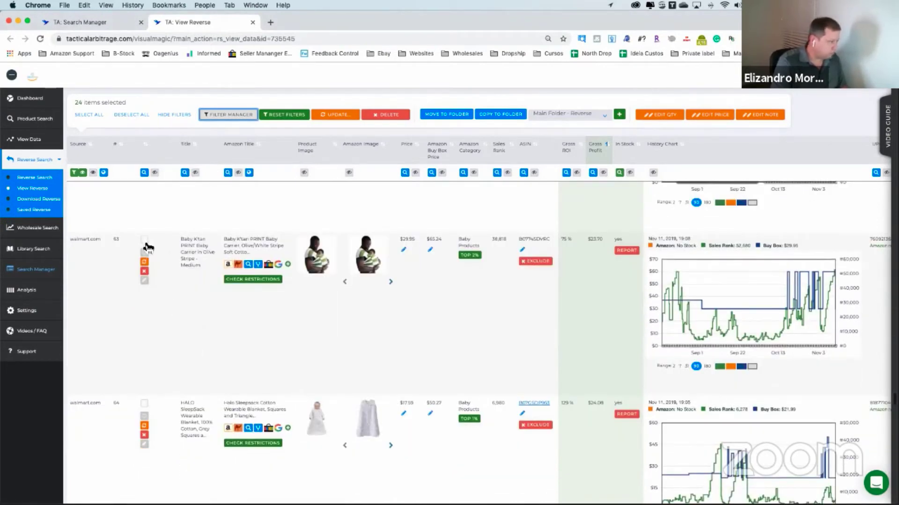
left_click(145, 240)
scroll(168, 276, "down", 7)
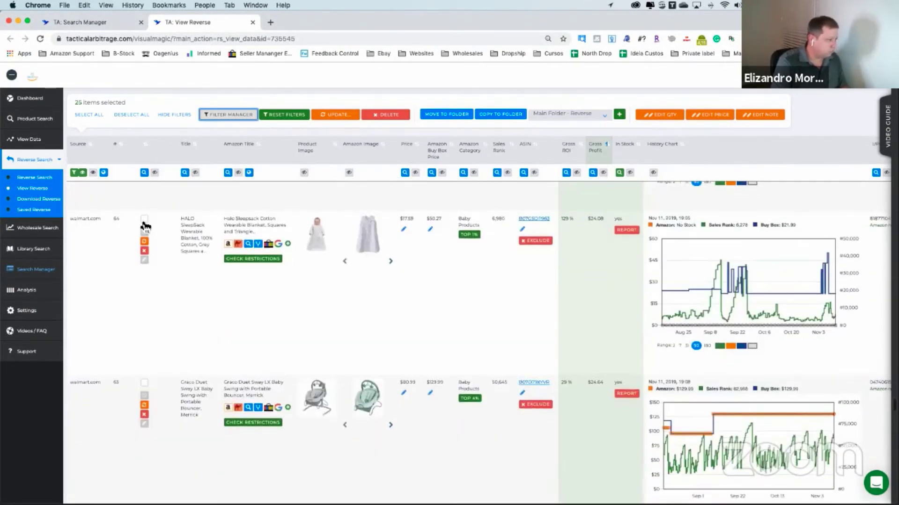
scroll(171, 256, "down", 3)
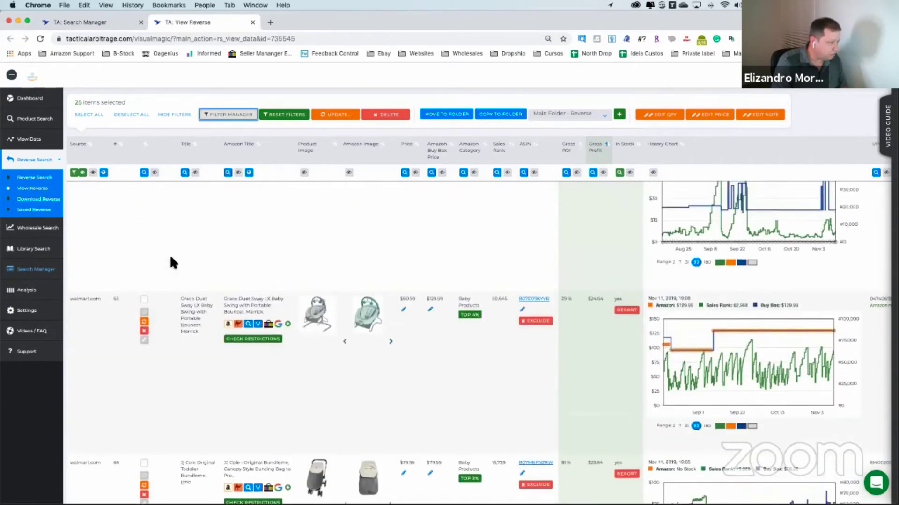
scroll(169, 254, "up", 3)
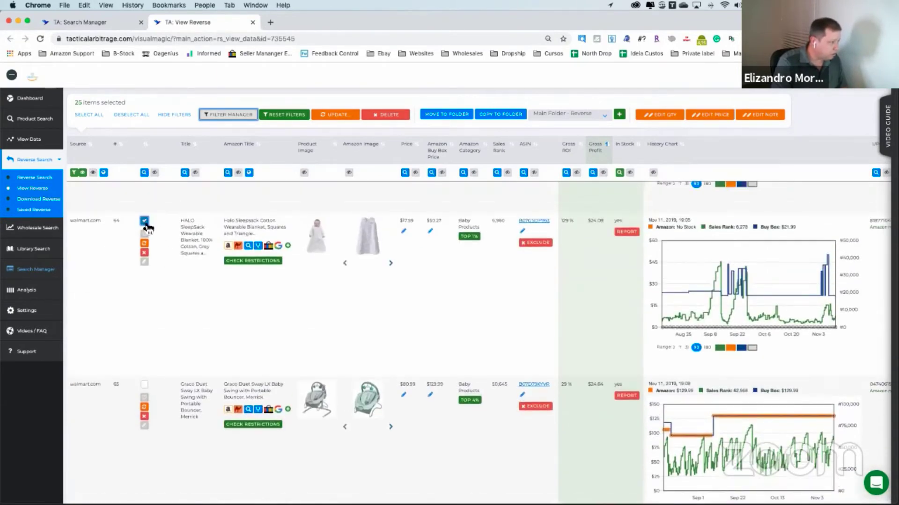
left_click(146, 222)
Review the rows from the Graco Duet Sway swing to the Summer Infant monitor, comparing product images for the Cuisinart food maker and aden + anais blanket
scroll(165, 285, "down", 4)
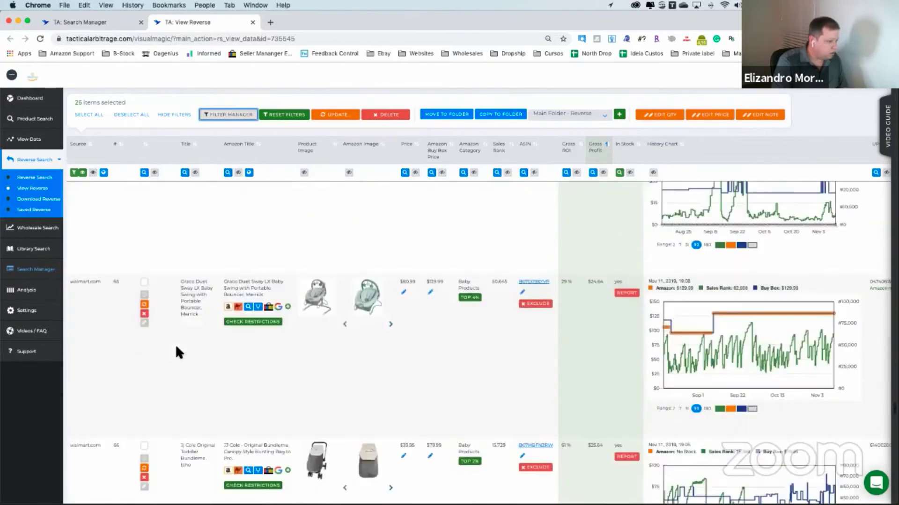
scroll(177, 347, "down", 2)
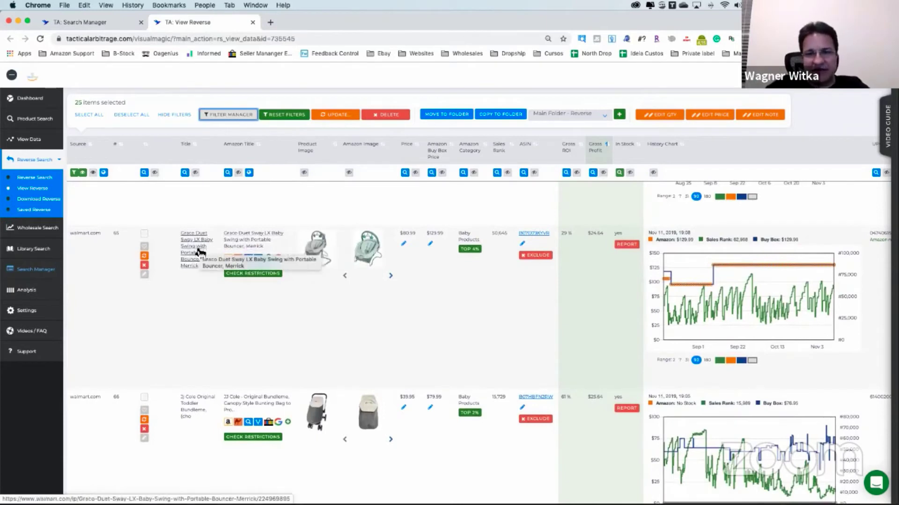
scroll(122, 340, "down", 8)
scroll(170, 318, "down", 10)
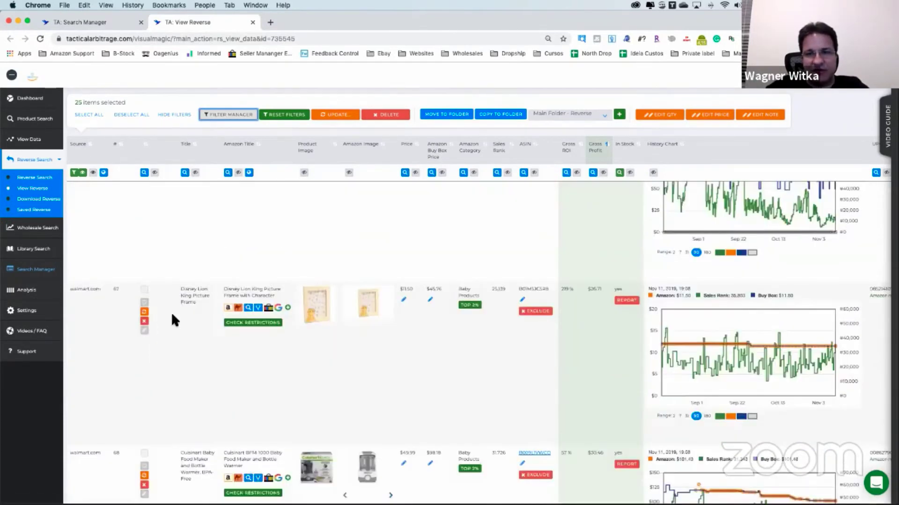
scroll(328, 276, "down", 1)
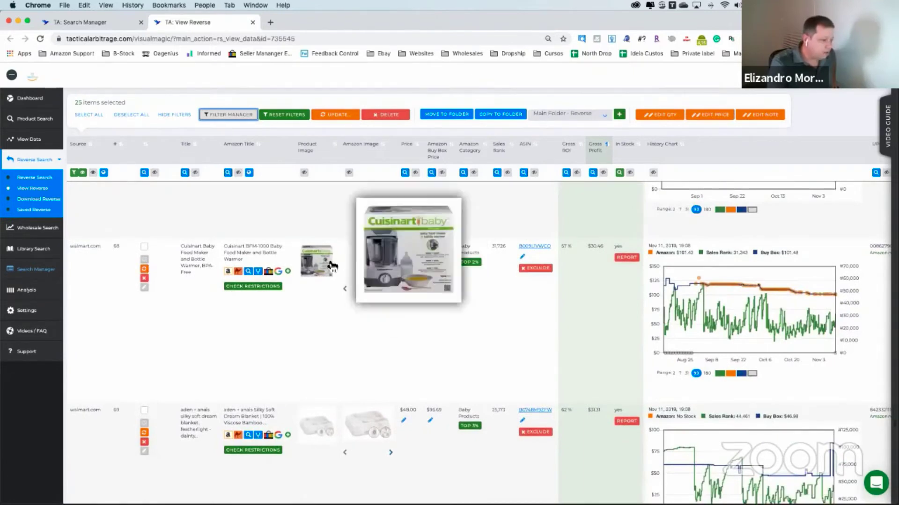
mouse_move(367, 264)
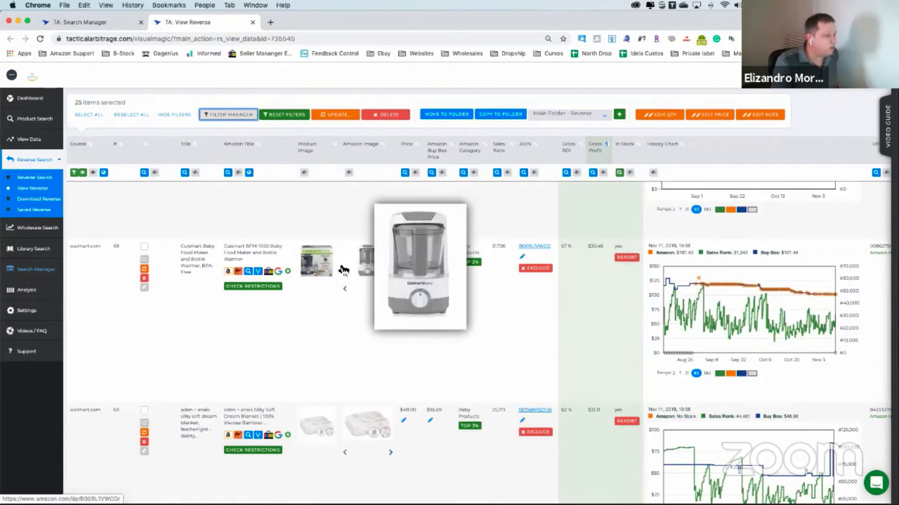
scroll(312, 322, "down", 4)
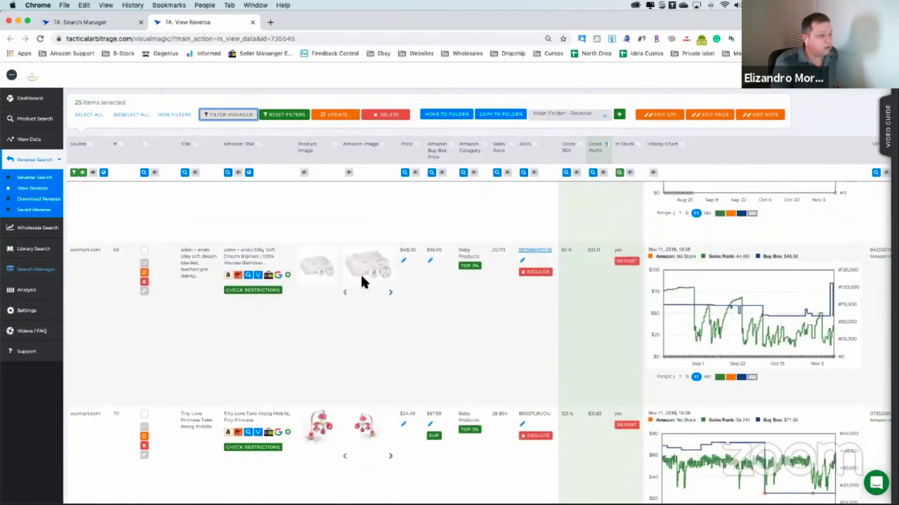
mouse_move(364, 283)
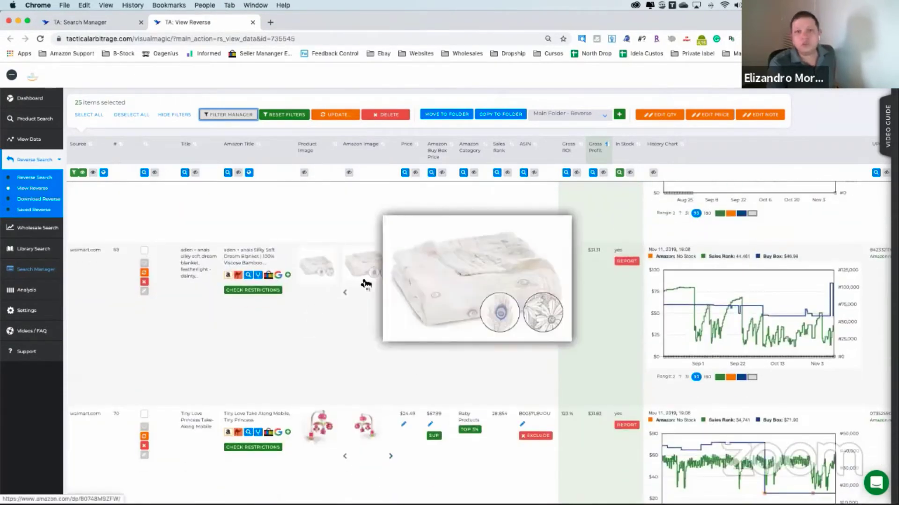
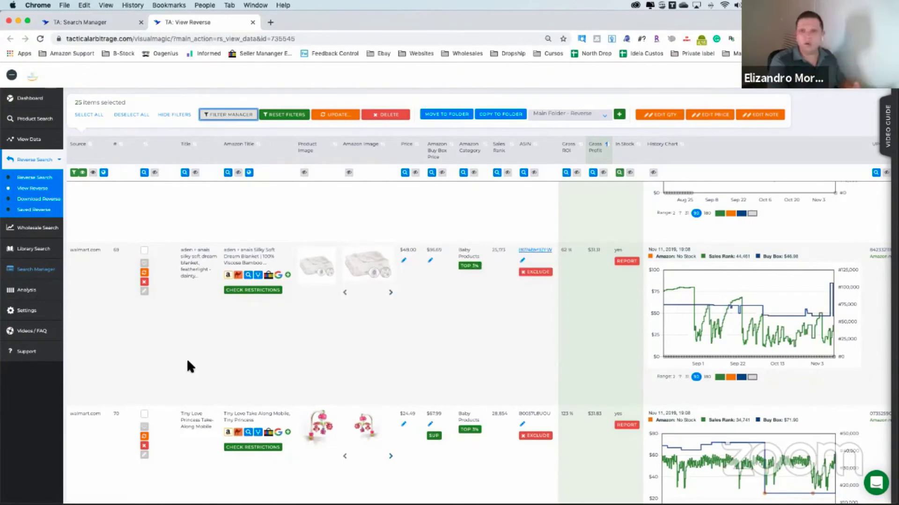
scroll(198, 357, "down", 5)
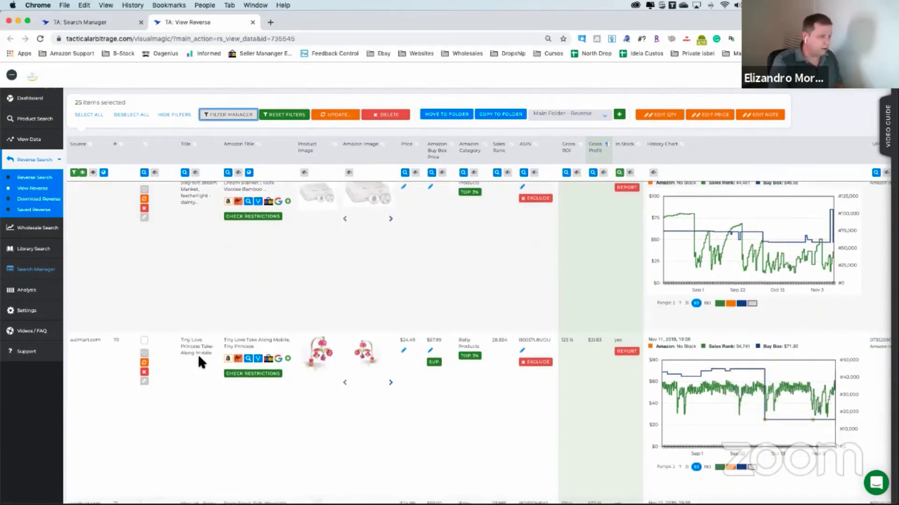
scroll(199, 357, "down", 8)
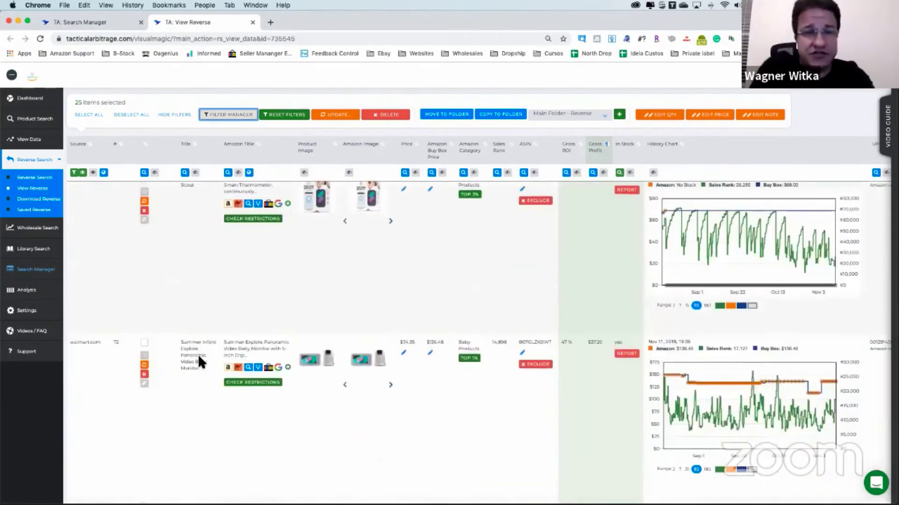
Select the Pampers Swaddlers and baby wipes bundle row with the missing product image
scroll(201, 363, "down", 4)
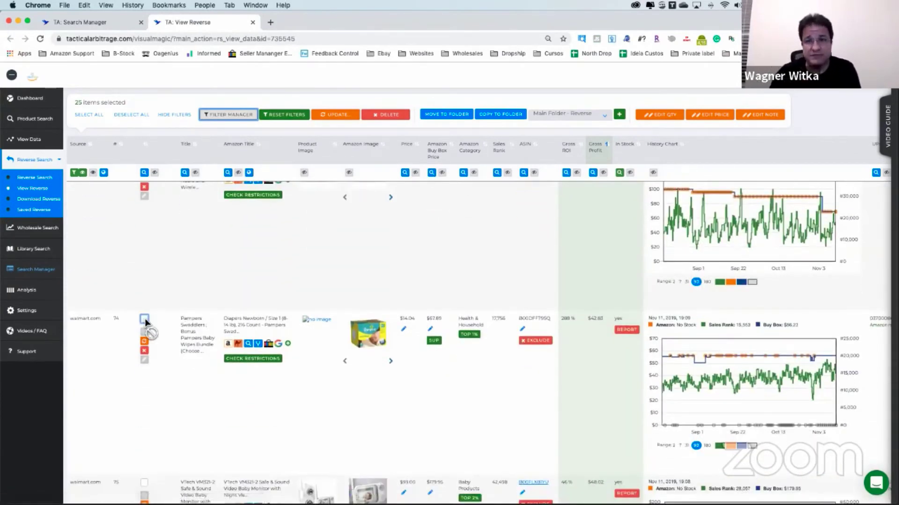
scroll(155, 330, "down", 3)
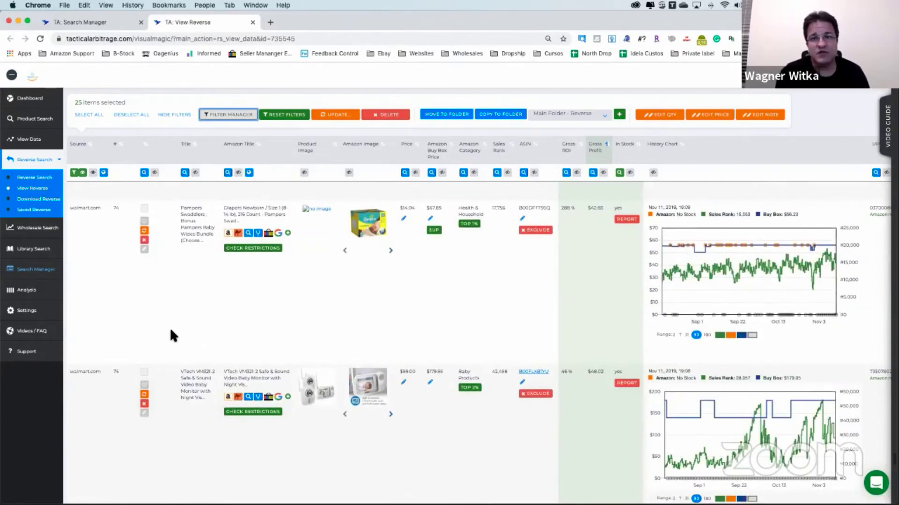
scroll(168, 329, "up", 1)
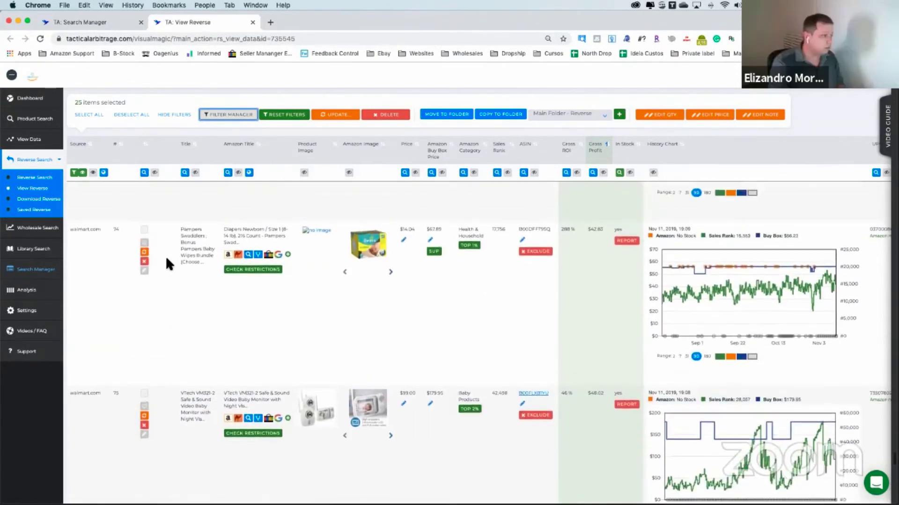
left_click(145, 231)
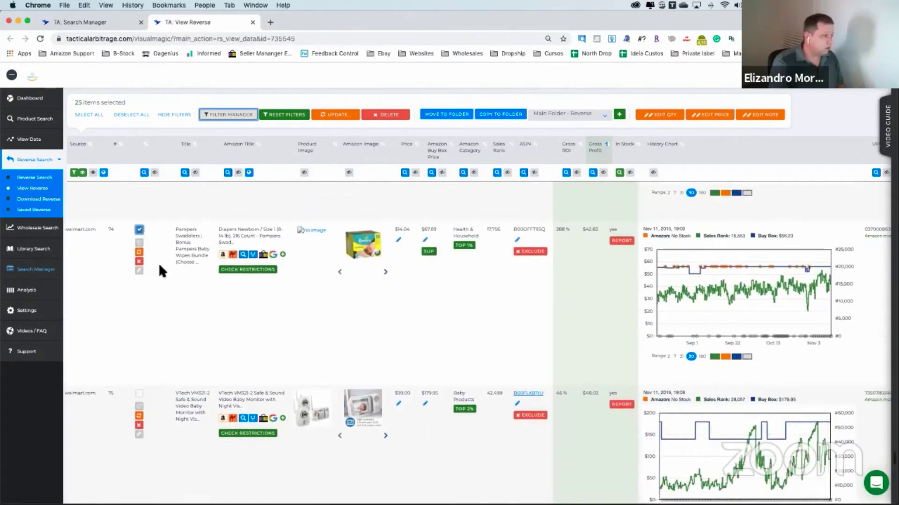
Select the OXO Tot Baby Blocks freezer storage containers row and the Graco FastAction Fold travel system row
scroll(159, 329, "down", 2)
scroll(160, 331, "down", 3)
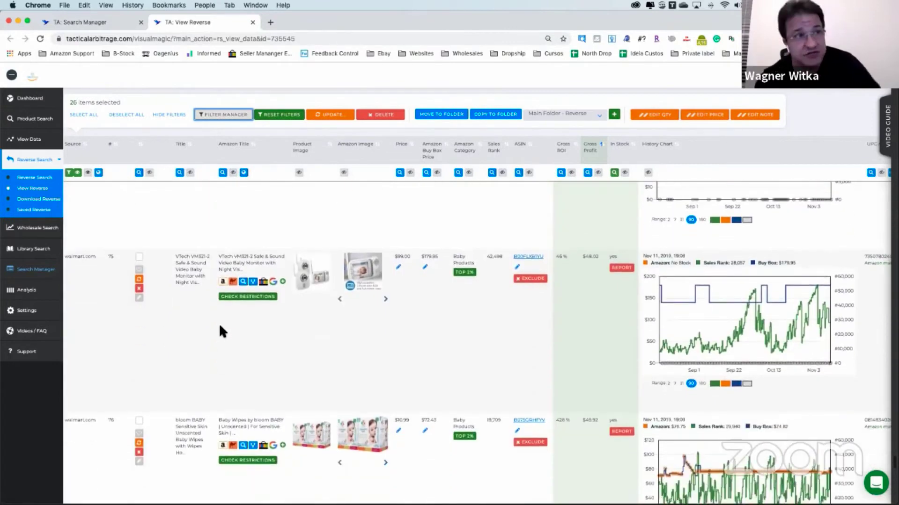
scroll(203, 330, "down", 9)
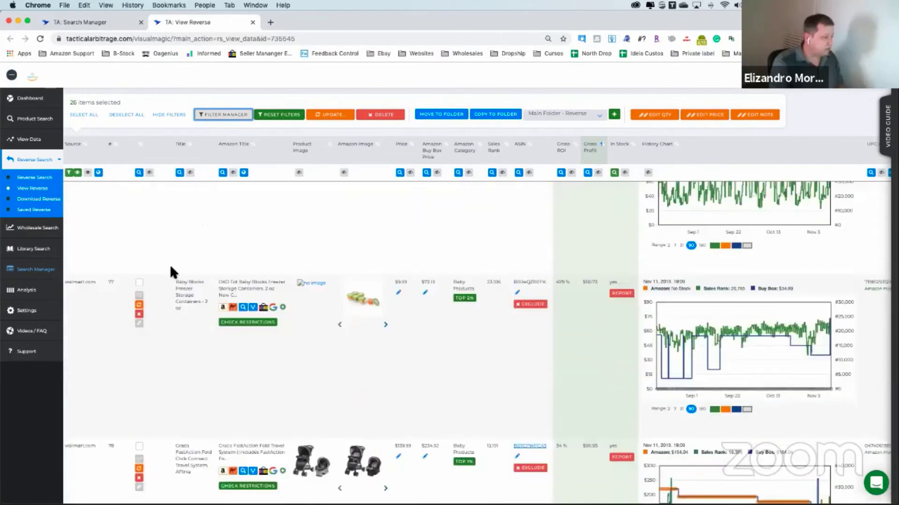
left_click(140, 241)
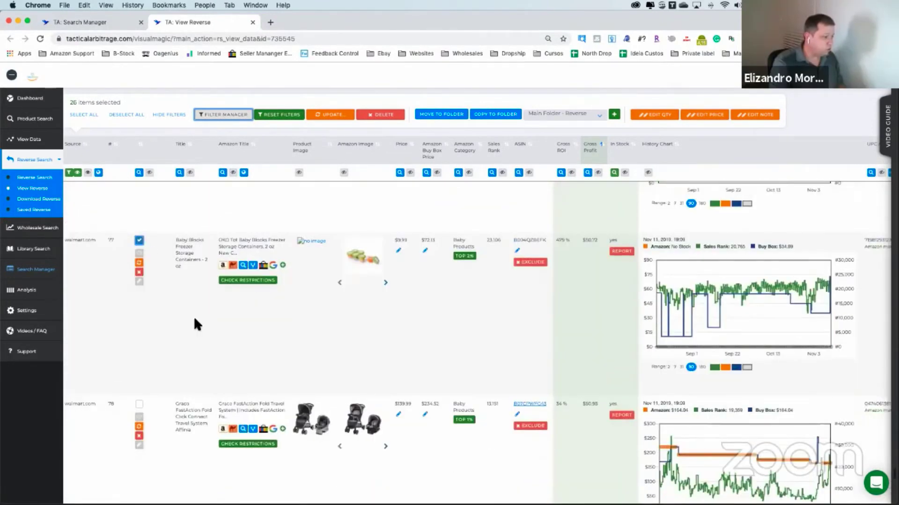
scroll(194, 317, "down", 2)
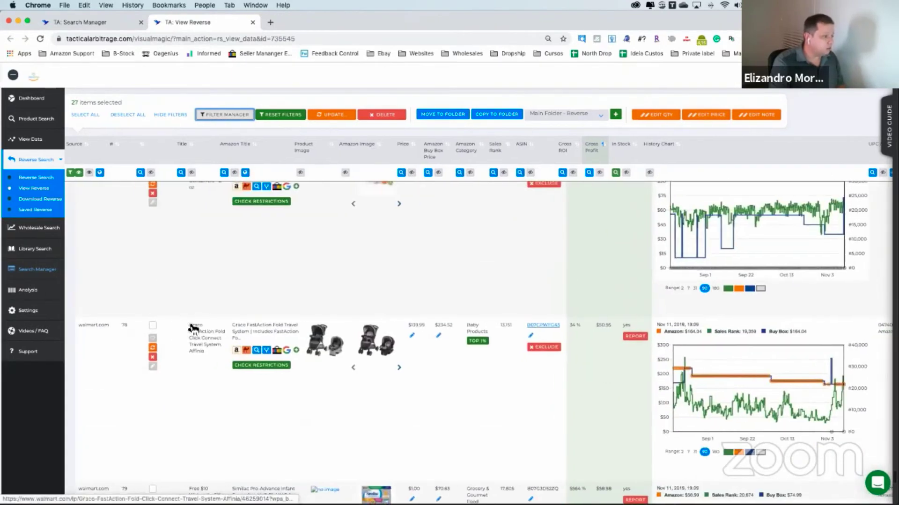
scroll(328, 341, "left", 1)
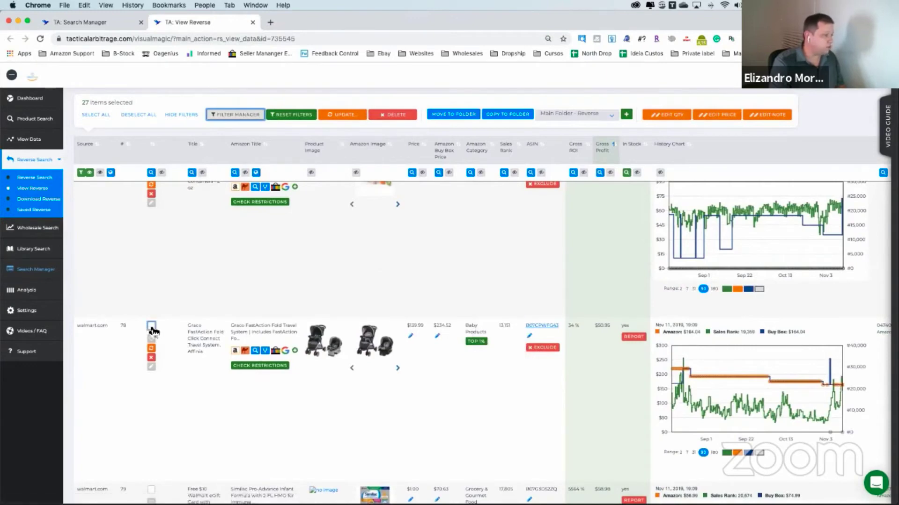
scroll(173, 360, "down", 4)
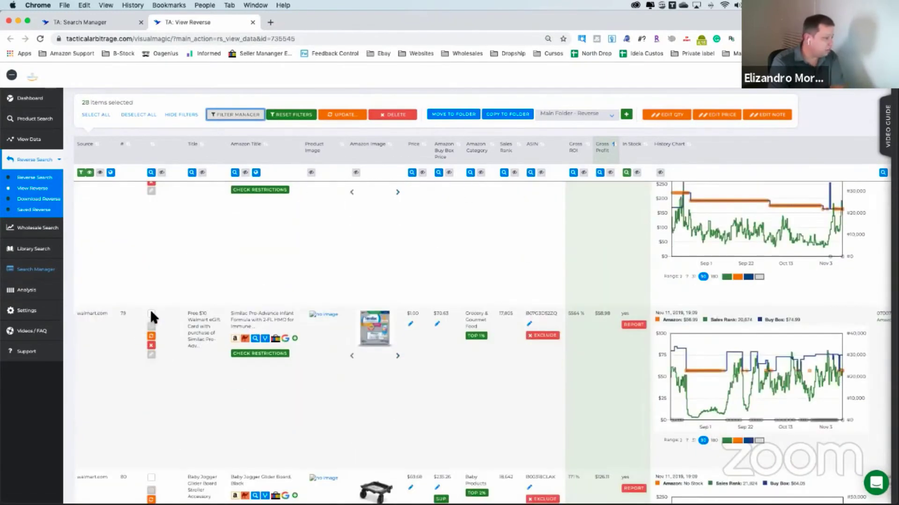
Select the Similac Pro-Advance formula gift card row and the Baby Jogger Glider Board row
scroll(155, 310, "down", 3)
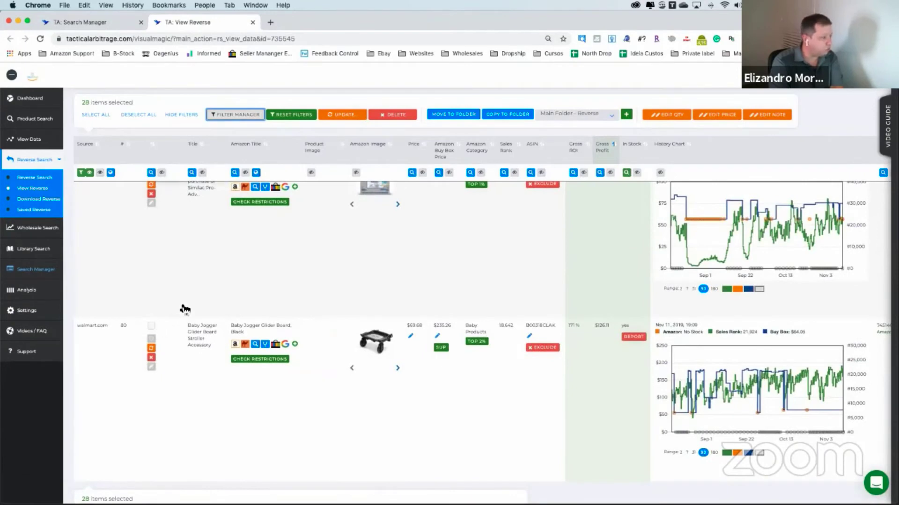
scroll(182, 309, "up", 1)
scroll(180, 309, "up", 1)
left_click(152, 206)
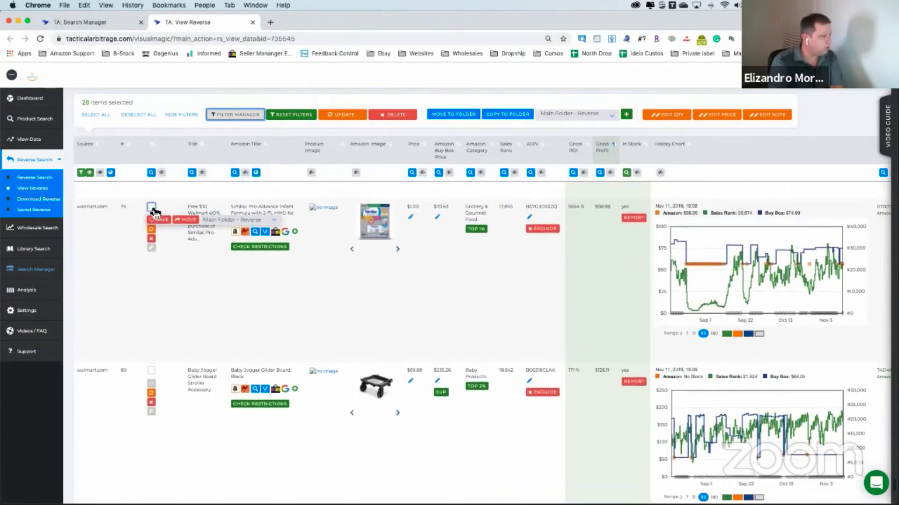
left_click(151, 371)
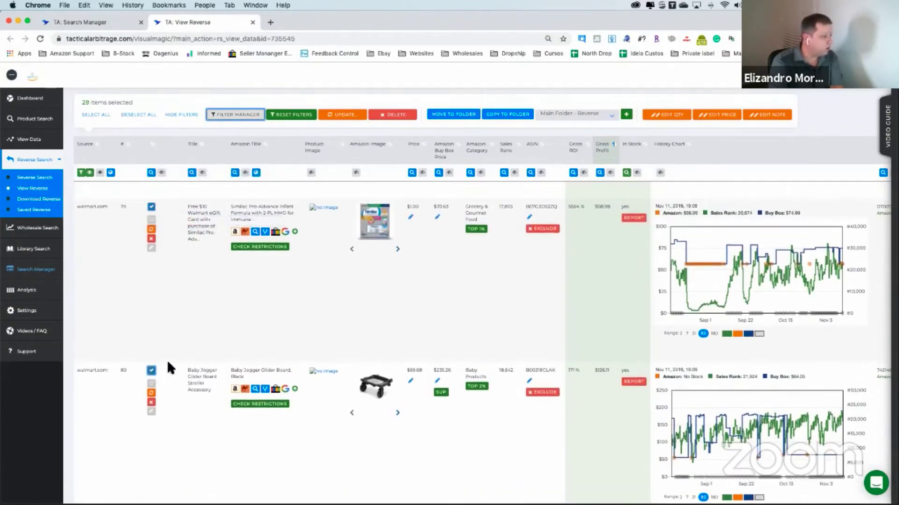
Delete all selected rows and sort the remaining Baby 25K results by Sales Rank in ascending order
scroll(167, 359, "down", 3)
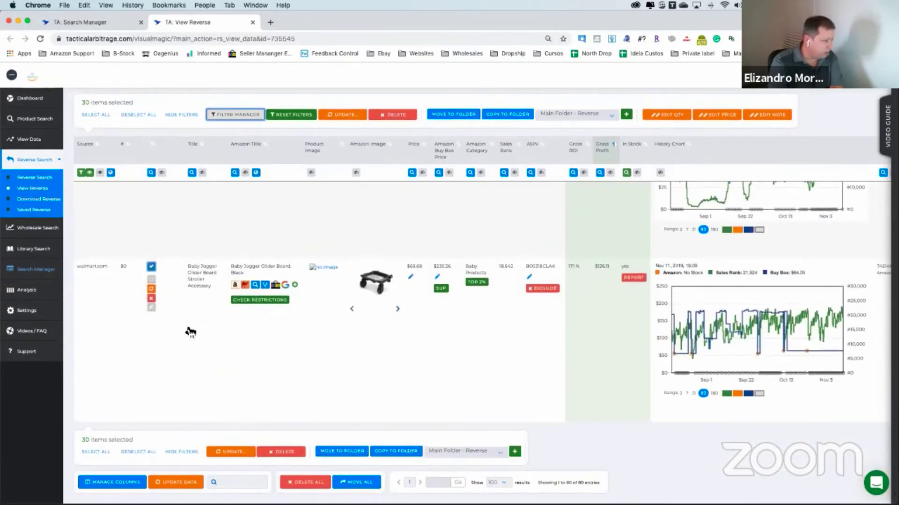
left_click(283, 452)
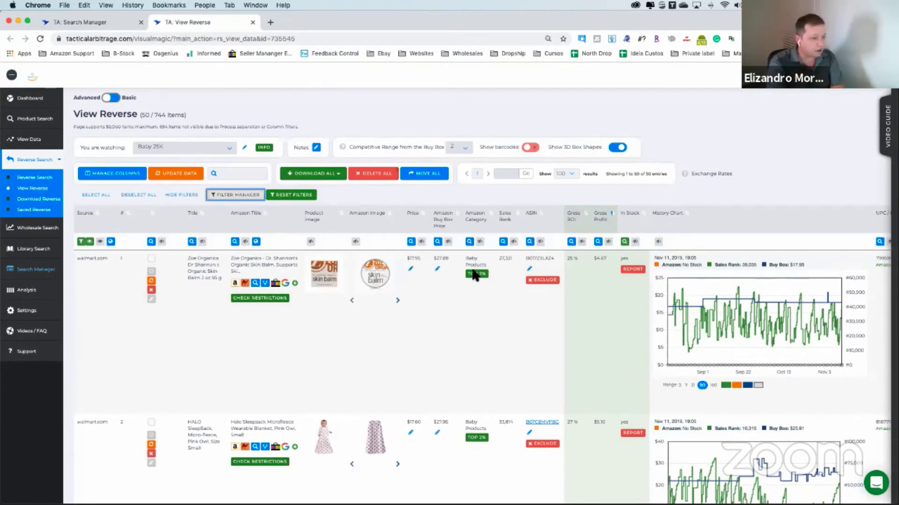
left_click(518, 216)
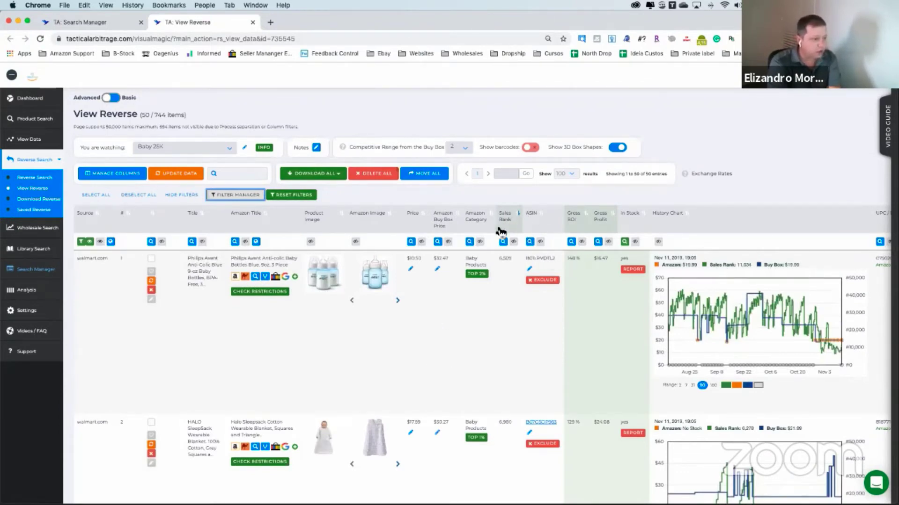
Compare the Walmart and Amazon images of the Philips Avent Anti-Colic bottles row and open both product pages
scroll(503, 300, "down", 3)
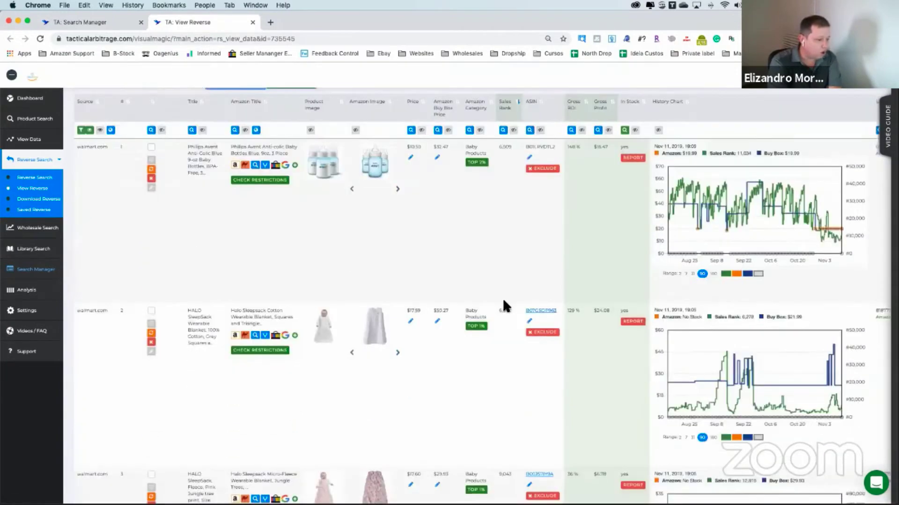
scroll(503, 301, "up", 3)
scroll(504, 300, "down", 1)
scroll(504, 301, "up", 1)
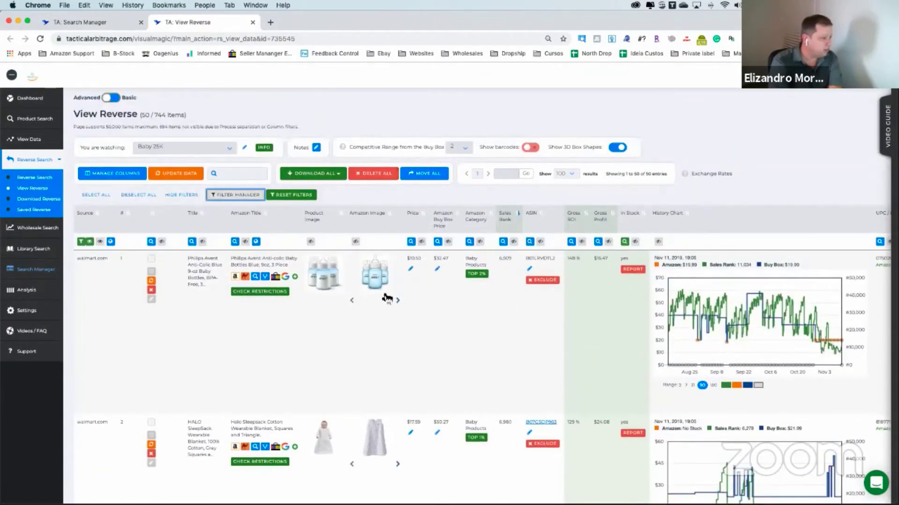
mouse_move(379, 278)
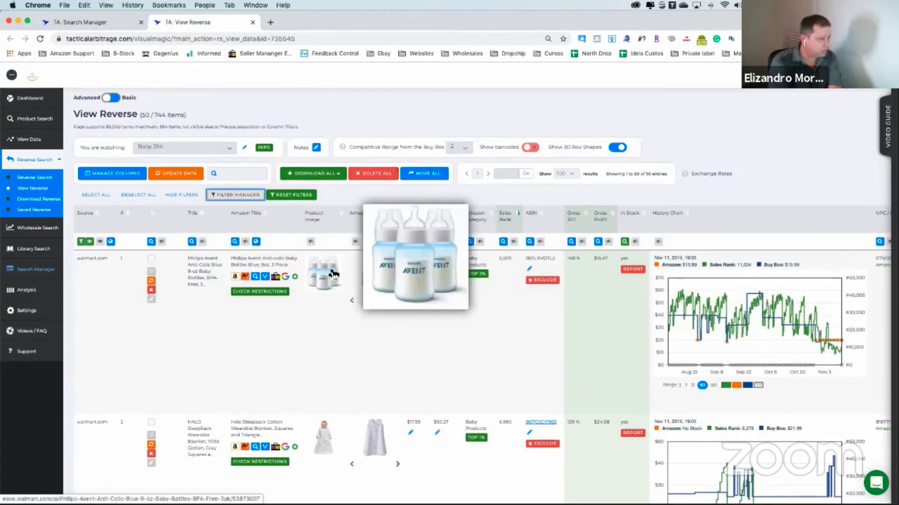
mouse_move(336, 278)
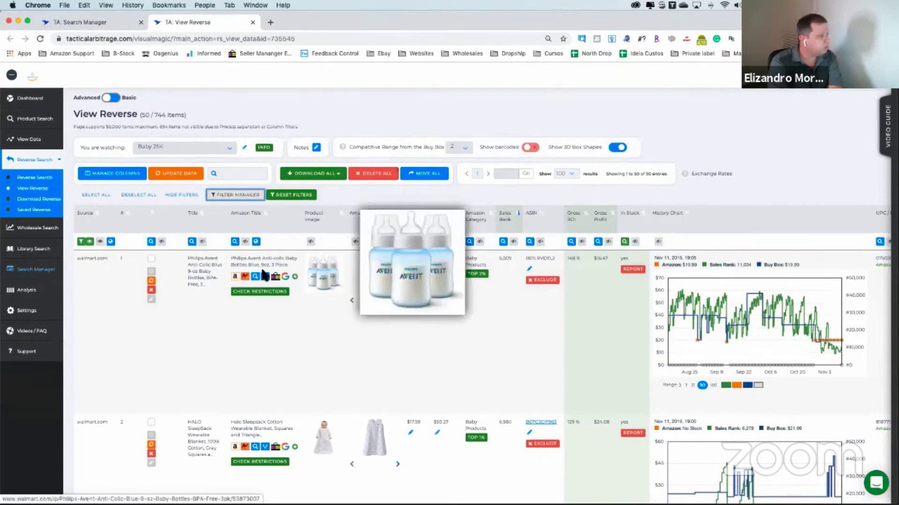
left_click(201, 281)
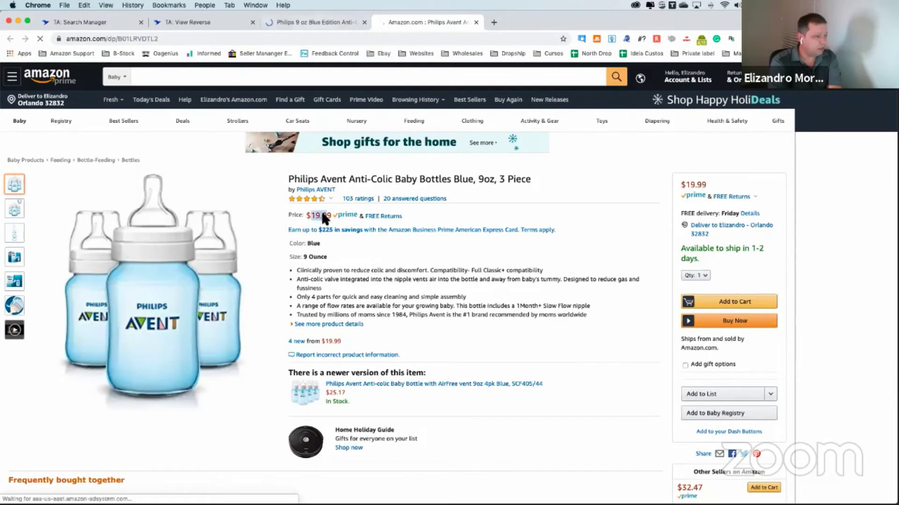
Check the Philips bottles' price and stock status on Walmart, and close the Walmart and Amazon product pages
key("ctrl+shift+Tab")
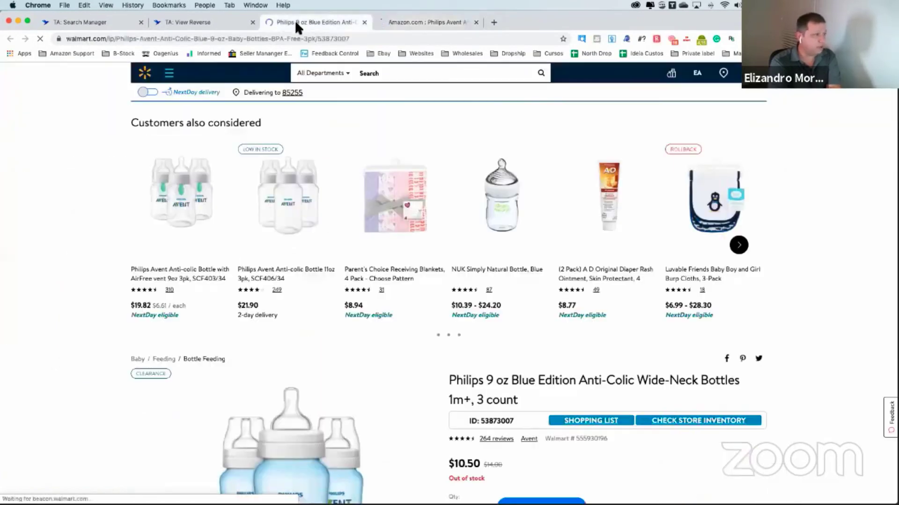
scroll(401, 321, "down", 3)
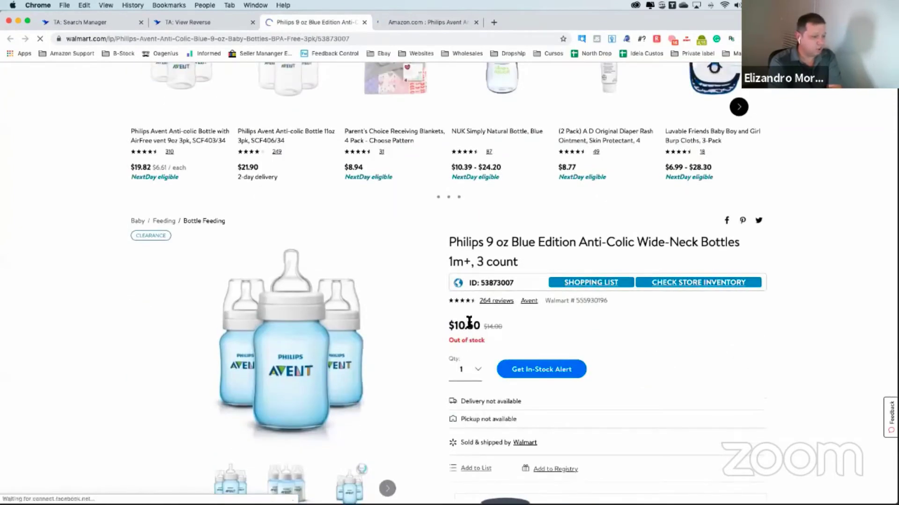
scroll(466, 318, "down", 1)
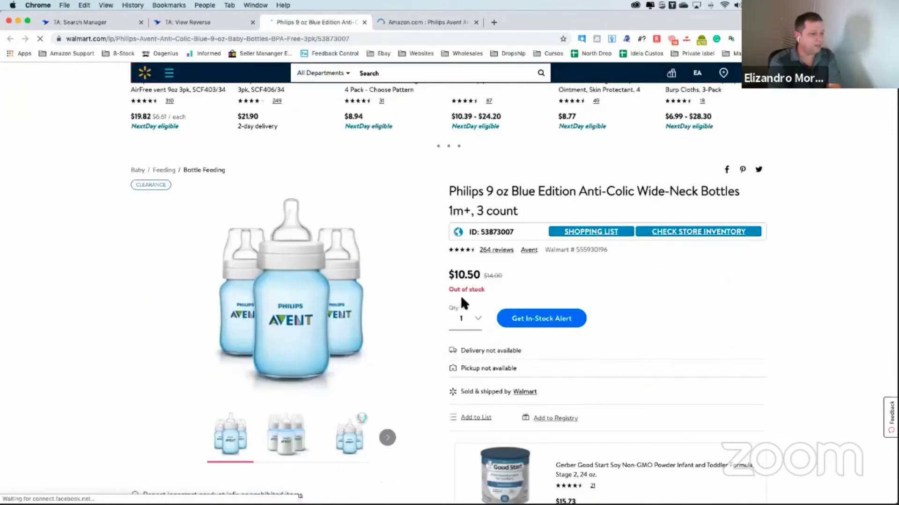
triple_click(481, 291)
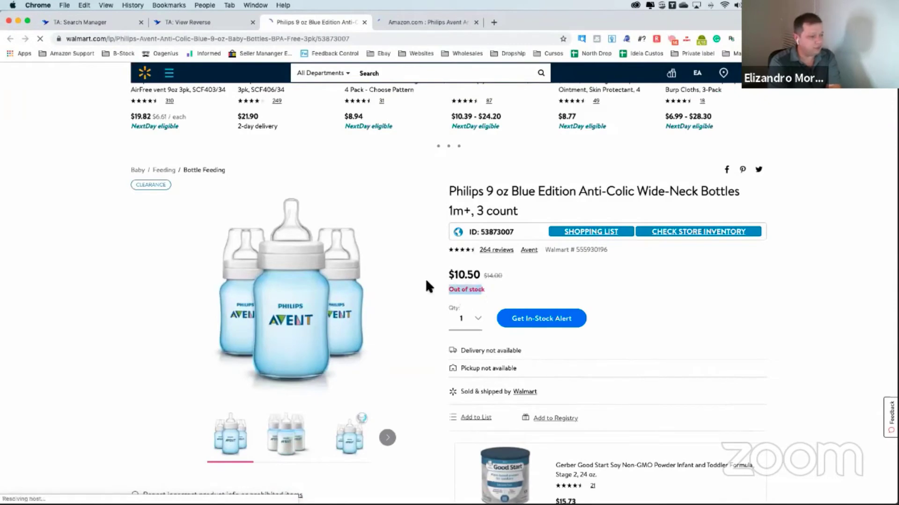
left_click(365, 22)
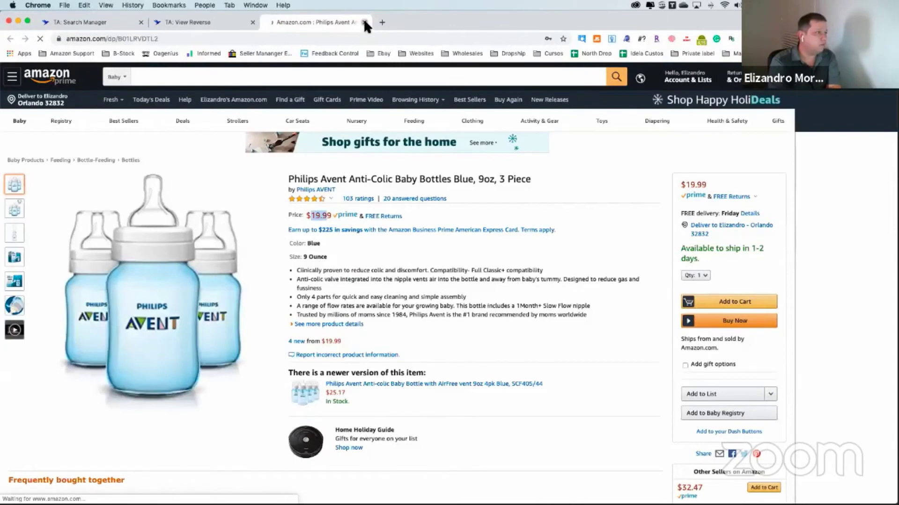
left_click(364, 22)
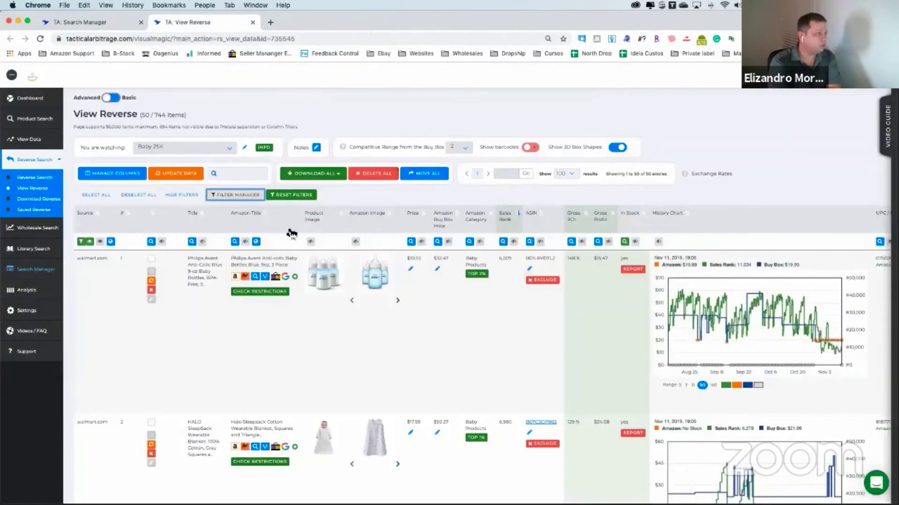
Review the HALO SleepSack rows and open the Walmart and Amazon pages for the cotton Squares and Triangles wearable blanket
scroll(289, 230, "down", 3)
scroll(239, 257, "down", 6)
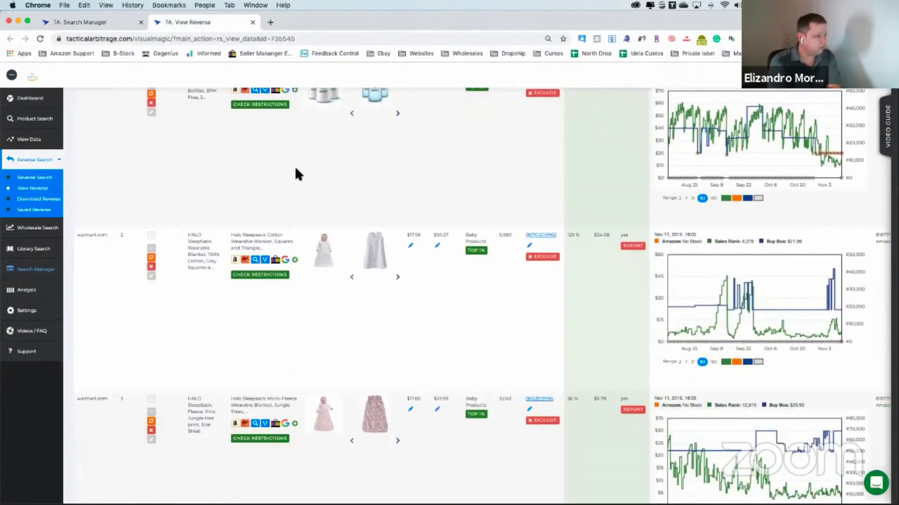
scroll(293, 169, "down", 3)
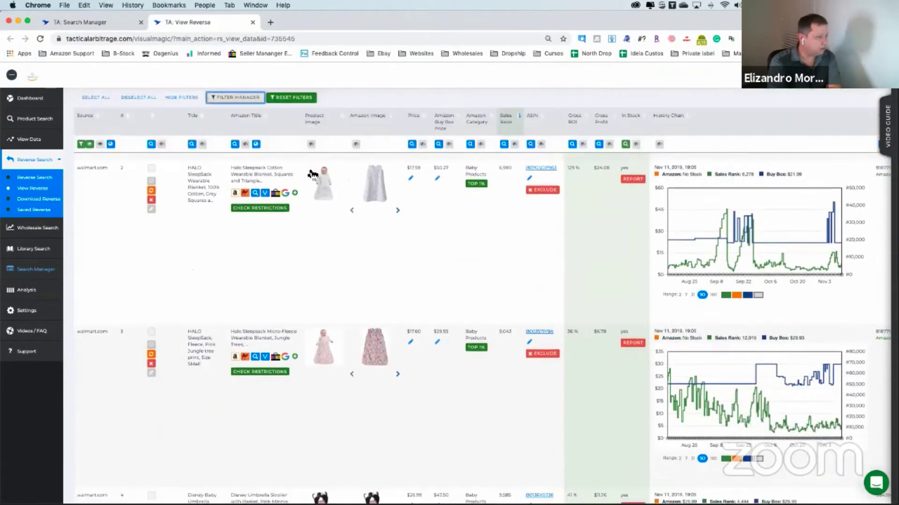
scroll(325, 210, "up", 6)
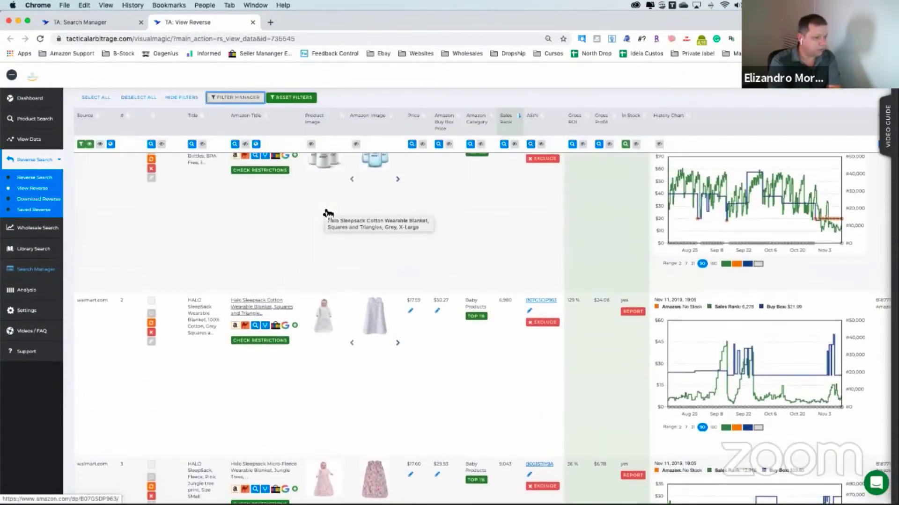
scroll(328, 213, "down", 5)
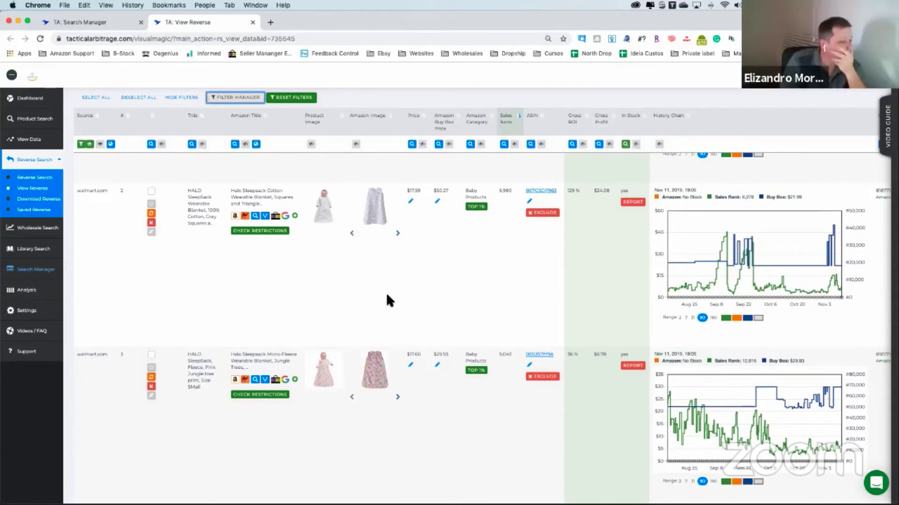
scroll(385, 292, "up", 2)
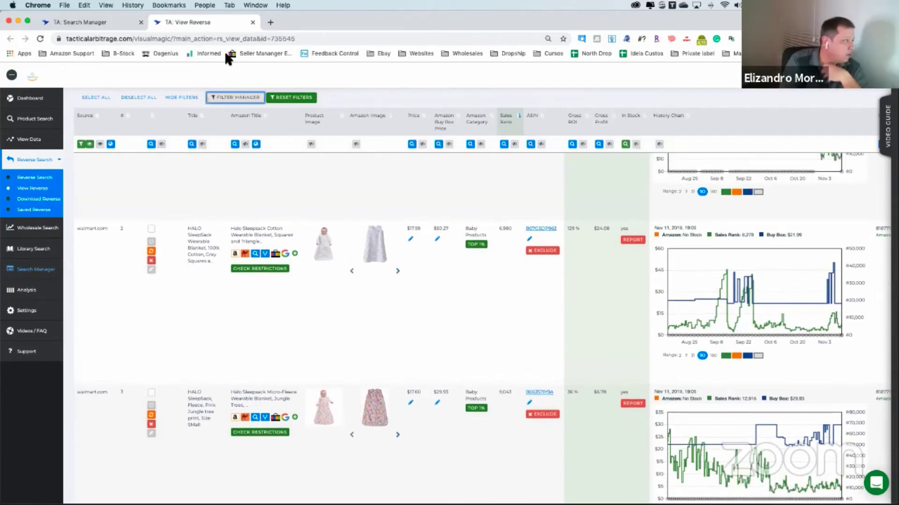
left_click(265, 253)
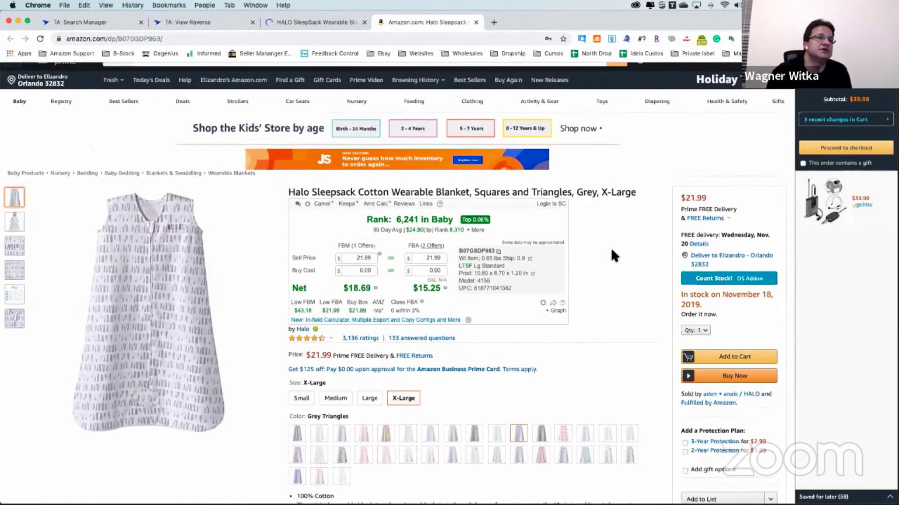
Compare the cotton HALO SleepSack's titles in the results and examine its Amazon listing's price, size and color
left_click(204, 19)
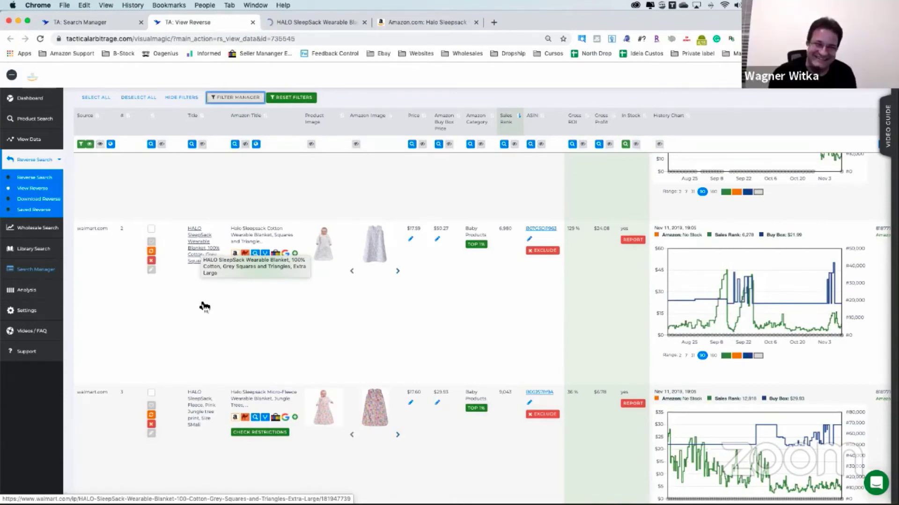
left_click(202, 251)
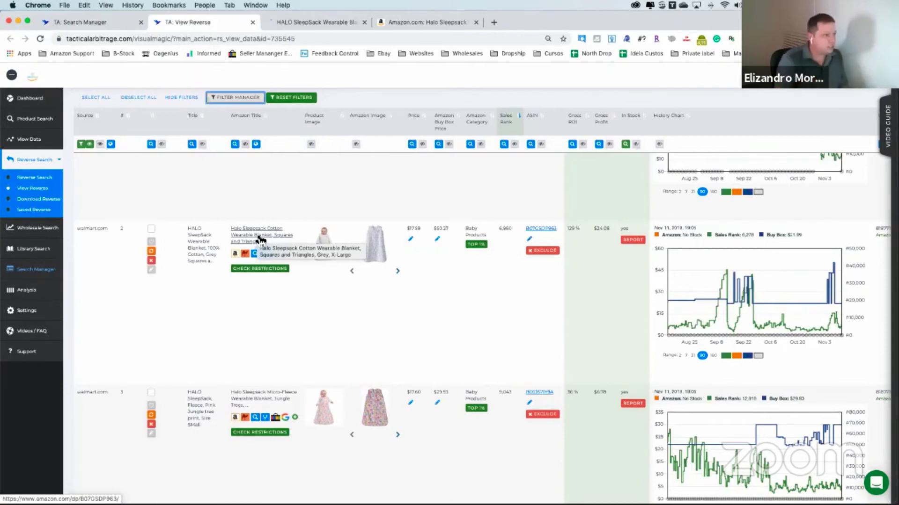
left_click(430, 22)
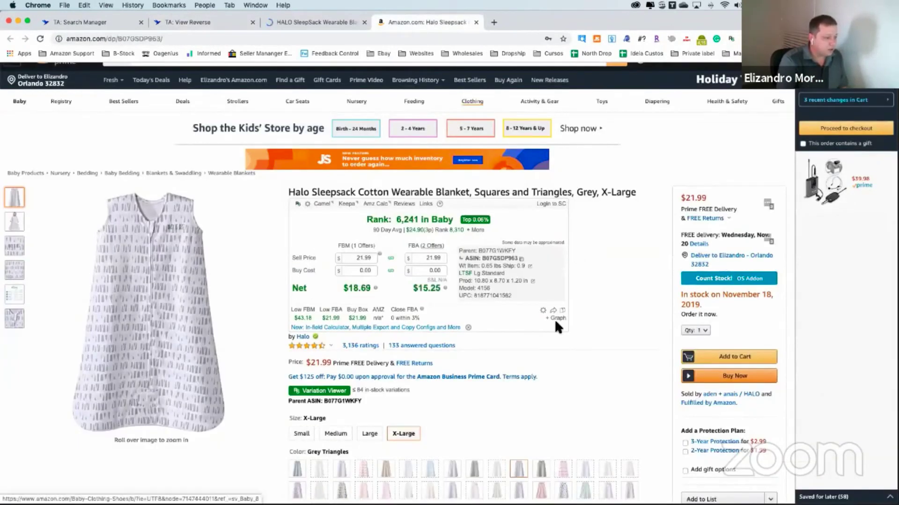
scroll(309, 332, "down", 2)
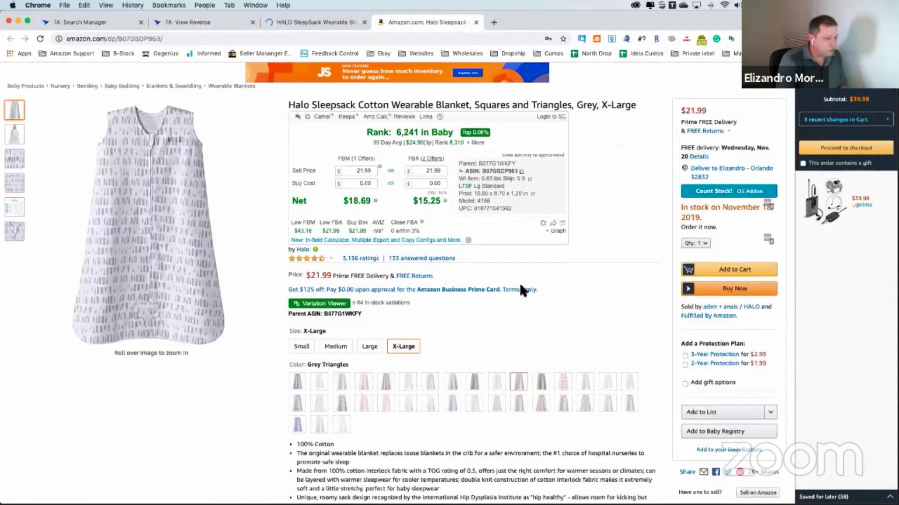
scroll(519, 284, "down", 1)
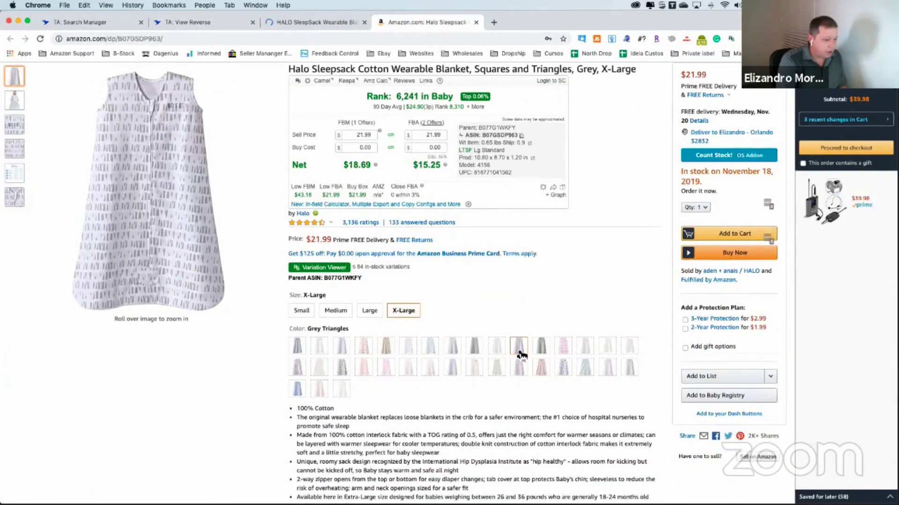
Show all colors on the Walmart HALO SleepSack page and select Grey Squares and Triangles
left_click(331, 24)
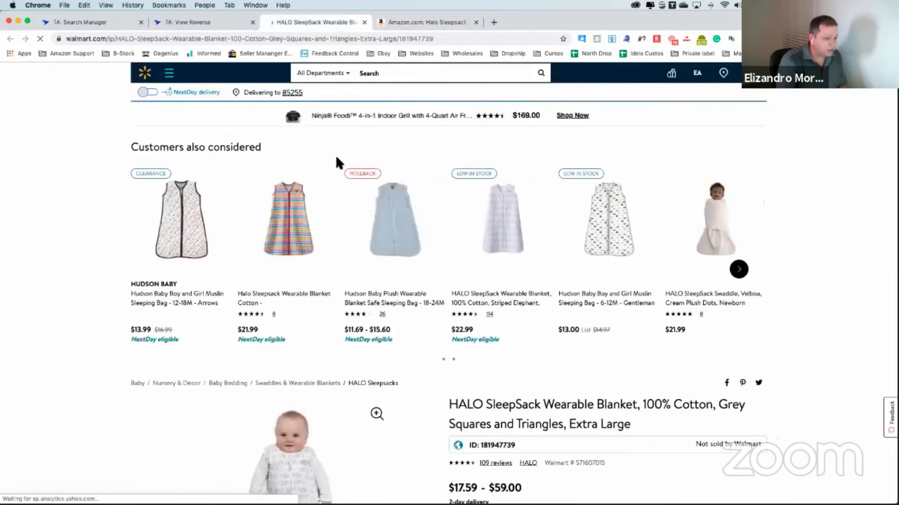
scroll(338, 161, "down", 3)
scroll(341, 165, "down", 5)
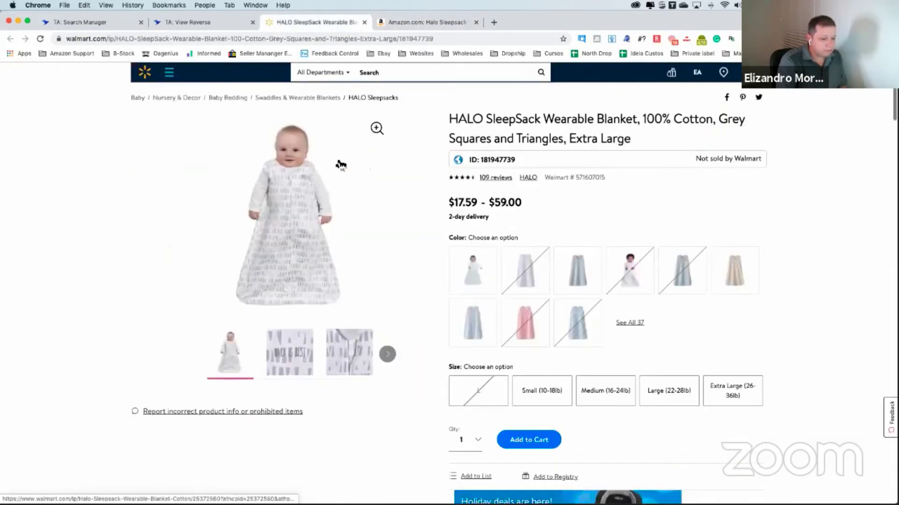
left_click(638, 327)
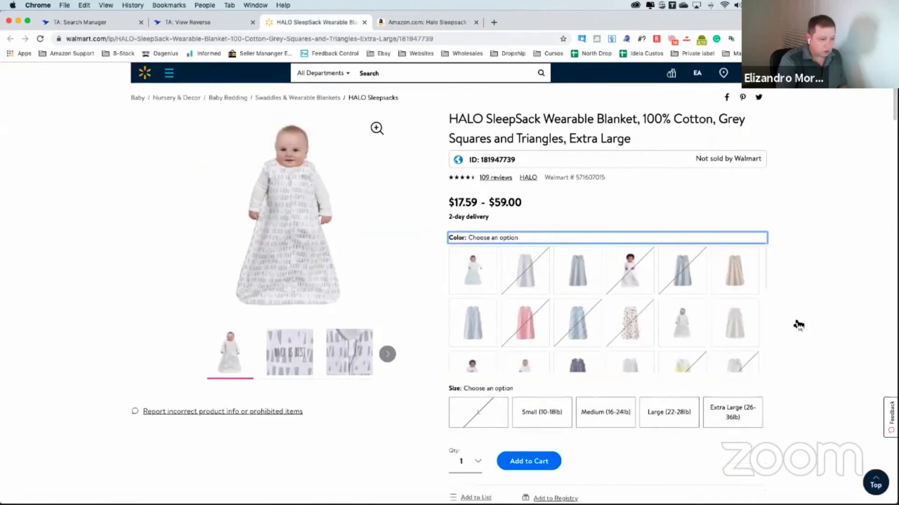
left_click(580, 275)
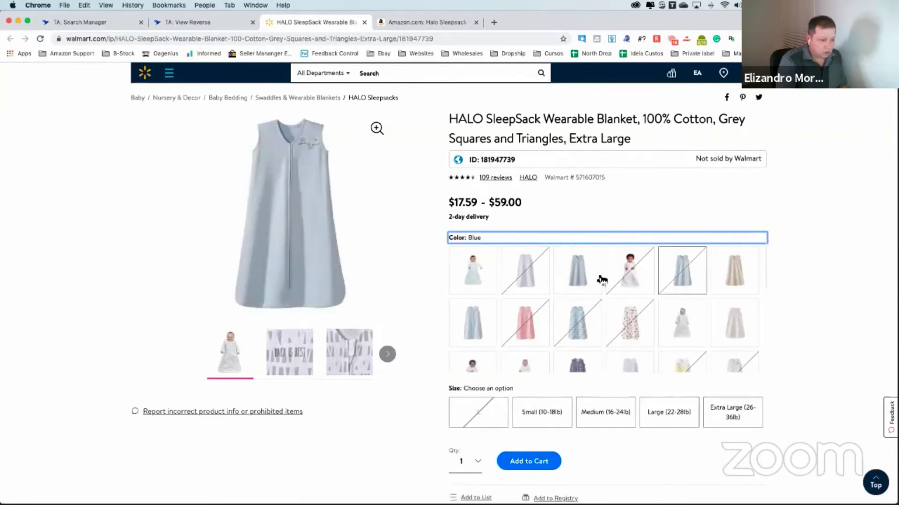
left_click(643, 280)
left_click(728, 320)
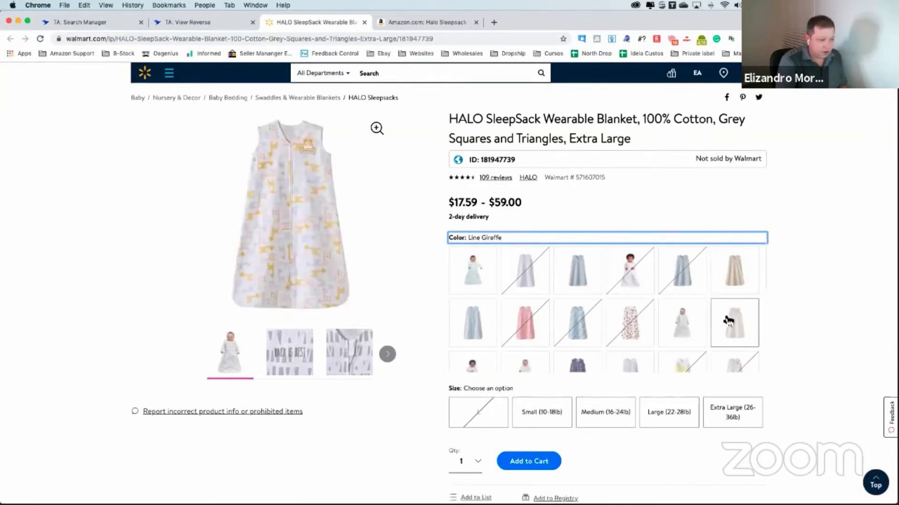
left_click(695, 322)
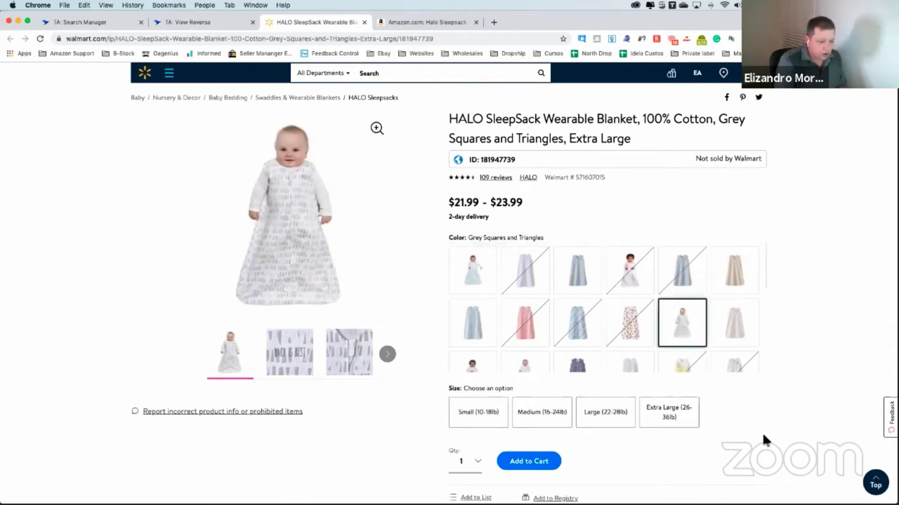
Check the variation on the Amazon listing and select the Extra Large (26-36lb) size on the Walmart page
scroll(762, 432, "down", 2)
scroll(762, 432, "down", 1)
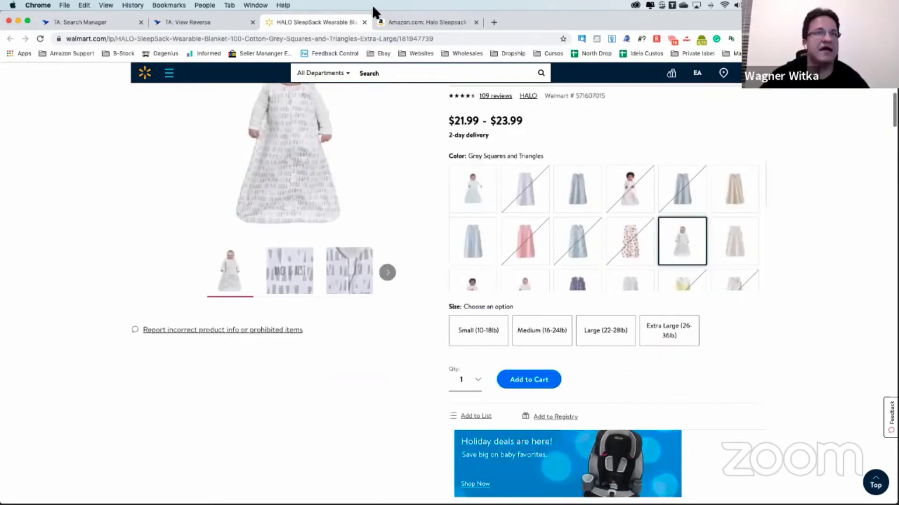
left_click(391, 18)
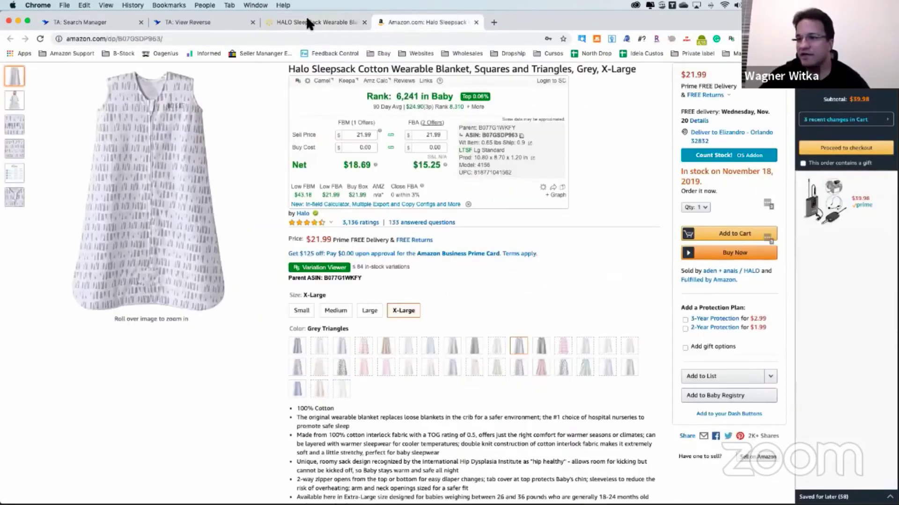
left_click(306, 22)
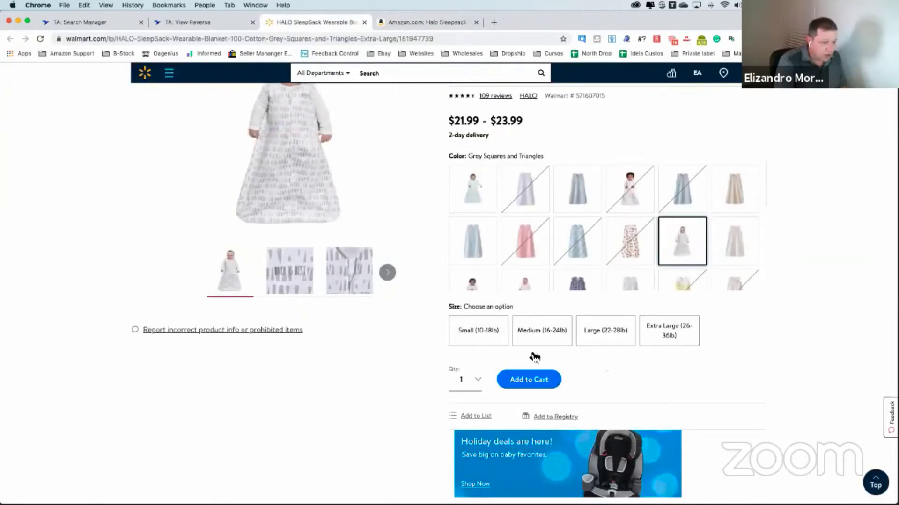
left_click(673, 336)
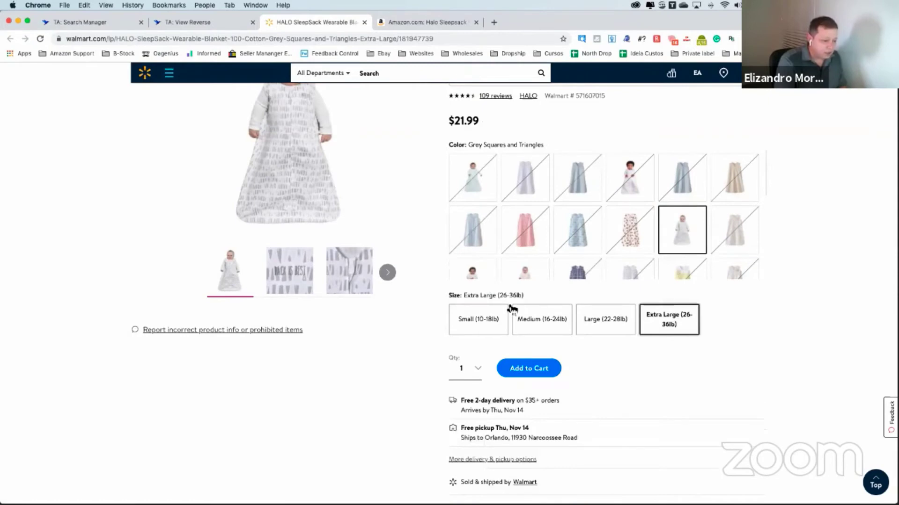
Check the net proceeds on the HALO SleepSack's Amazon listing and close its Amazon and Walmart pages
left_click(437, 21)
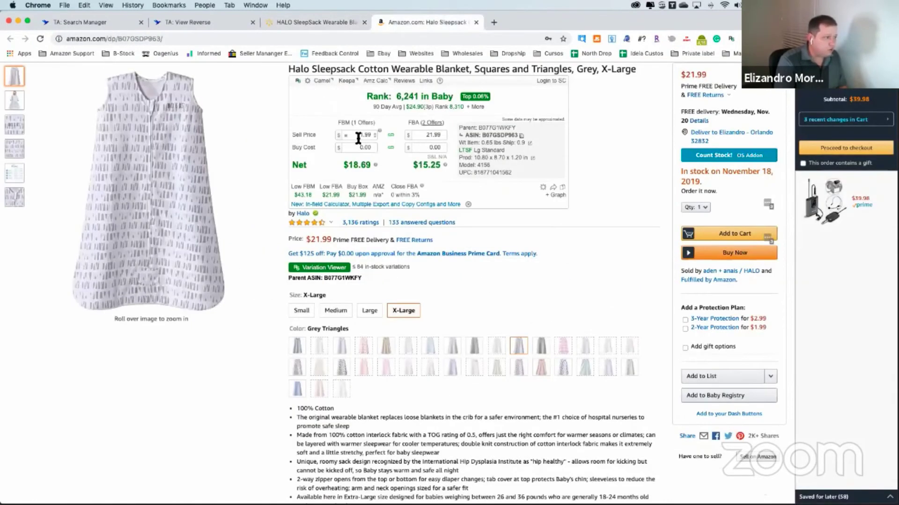
left_click_drag(349, 165, 369, 165)
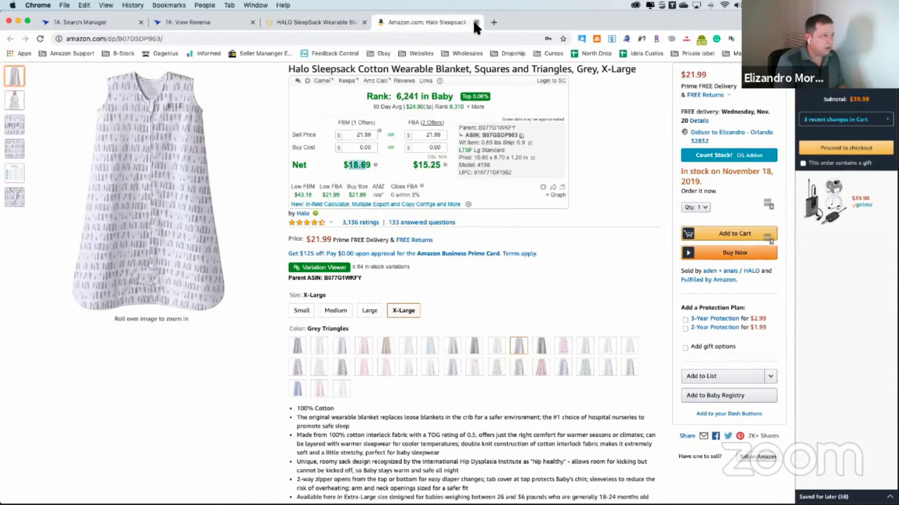
left_click(476, 22)
left_click(363, 22)
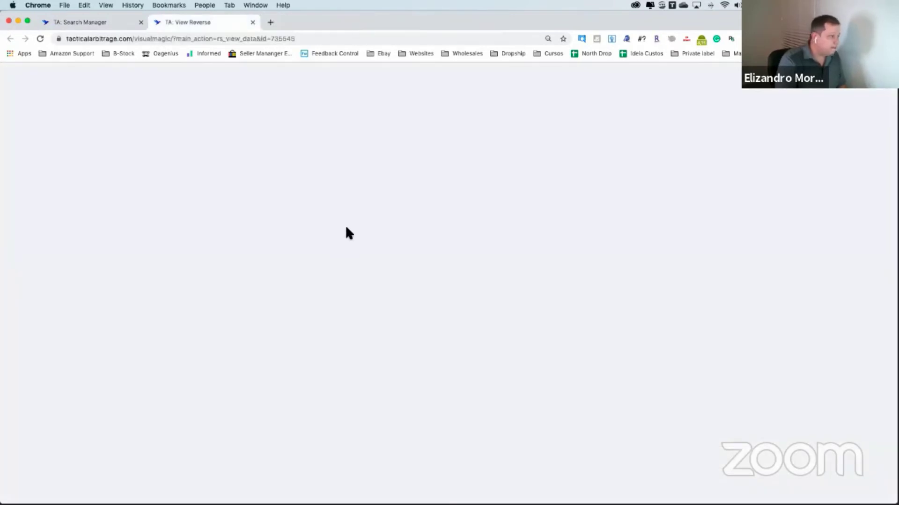
Compare the fleece HALO SleepSack's Walmart and Amazon images and review the following results down to the Baby K'tan carrier
scroll(381, 251, "down", 3)
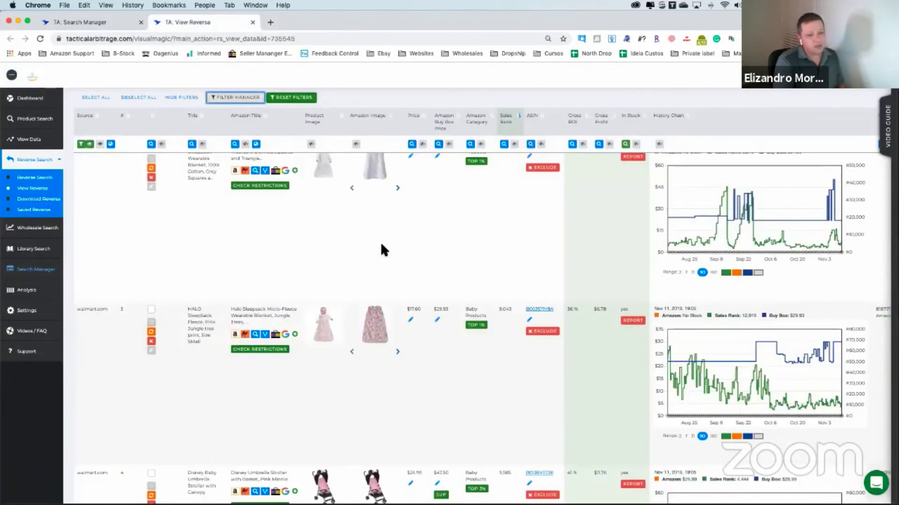
scroll(382, 245, "up", 1)
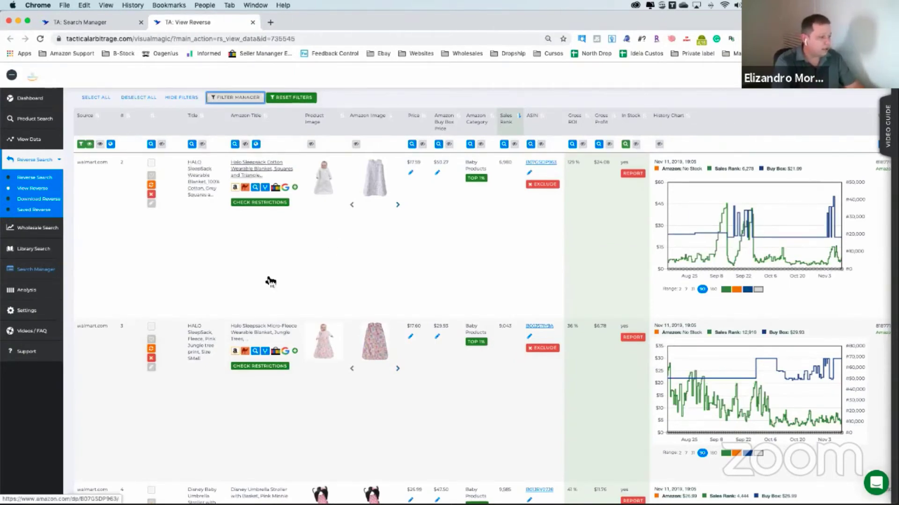
scroll(266, 275, "down", 3)
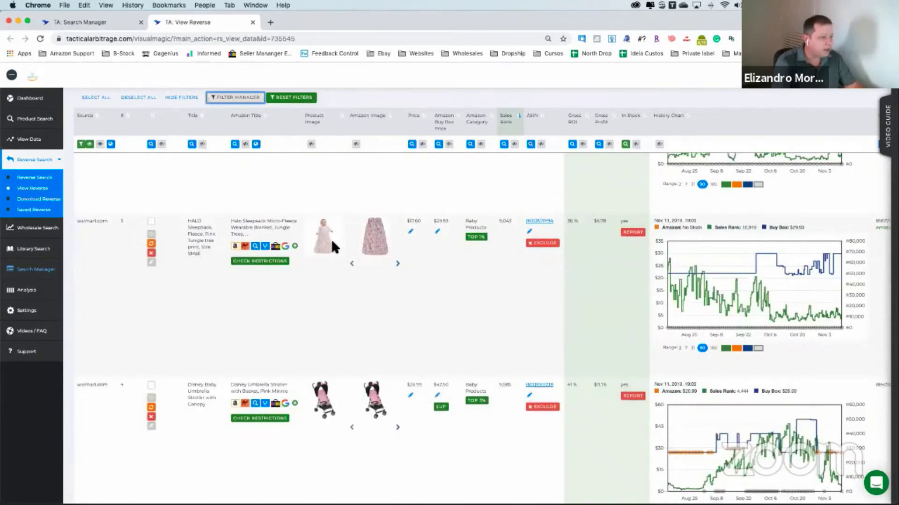
mouse_move(387, 247)
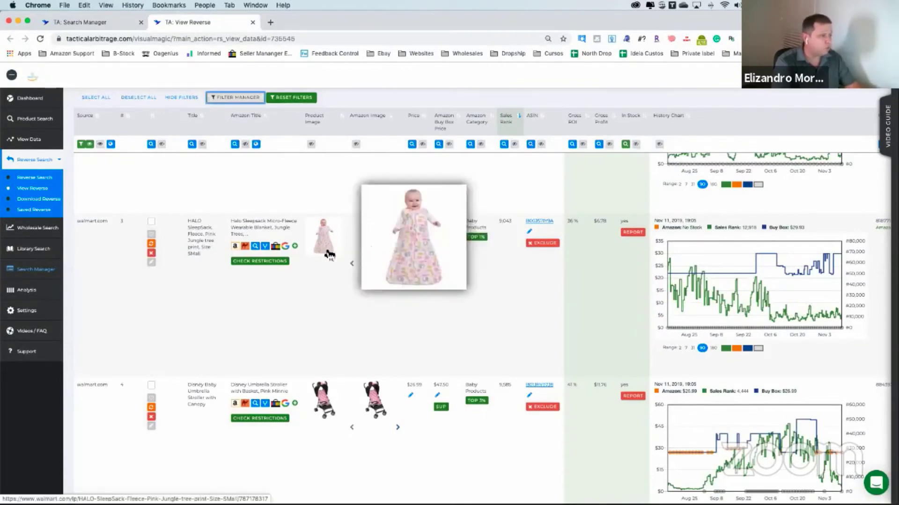
mouse_move(374, 248)
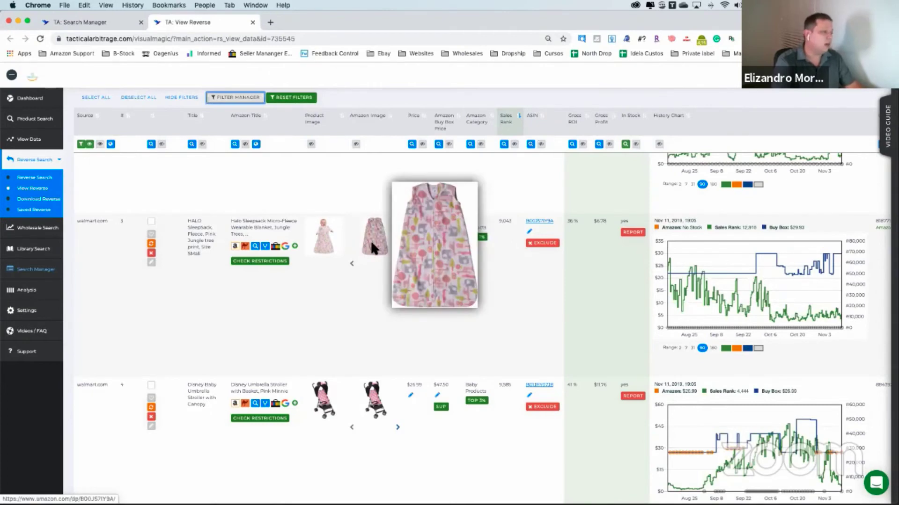
scroll(374, 248, "down", 1)
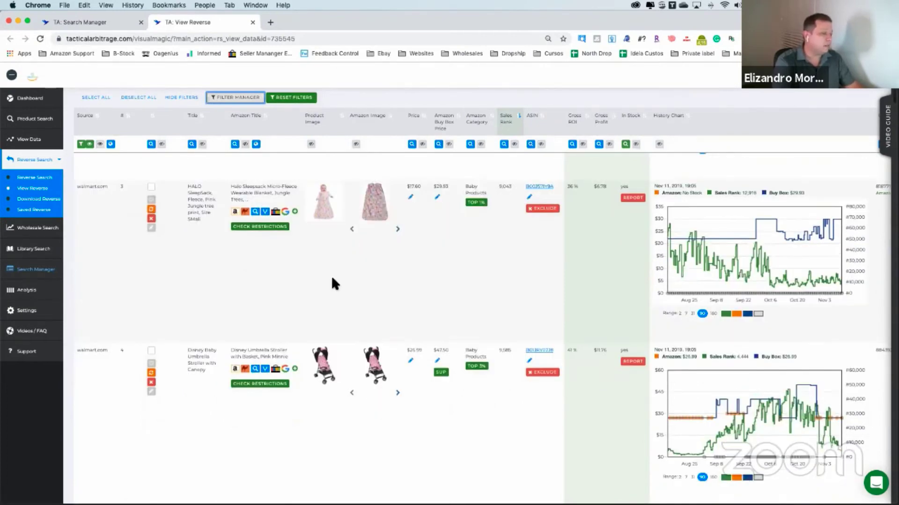
scroll(362, 255, "down", 1)
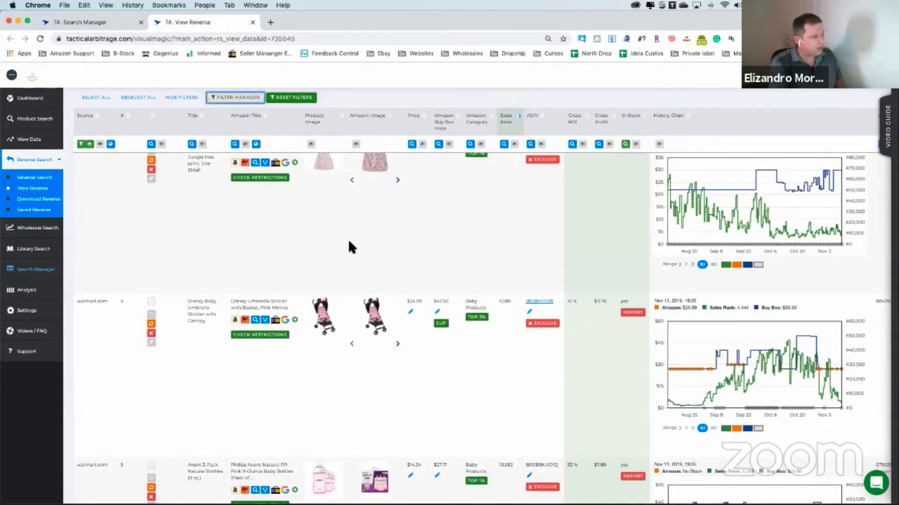
scroll(349, 245, "down", 1)
scroll(280, 286, "down", 5)
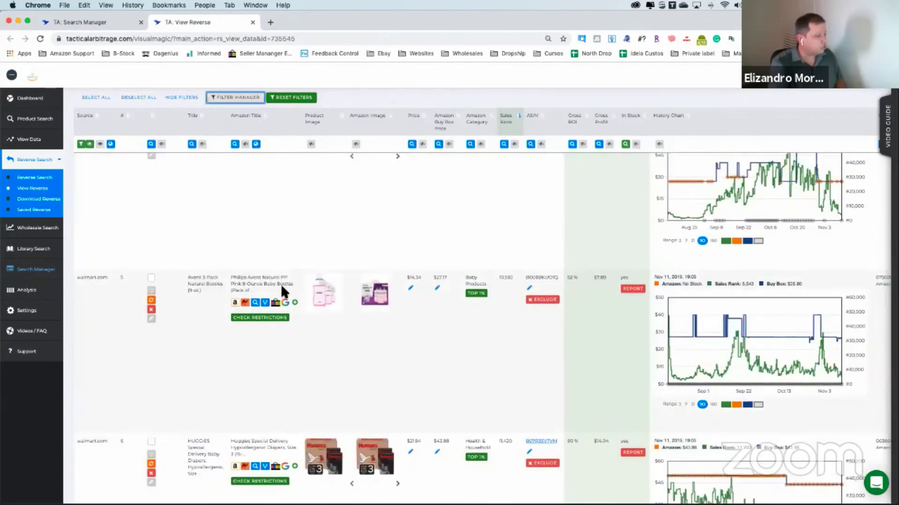
scroll(183, 316, "down", 5)
scroll(183, 312, "down", 5)
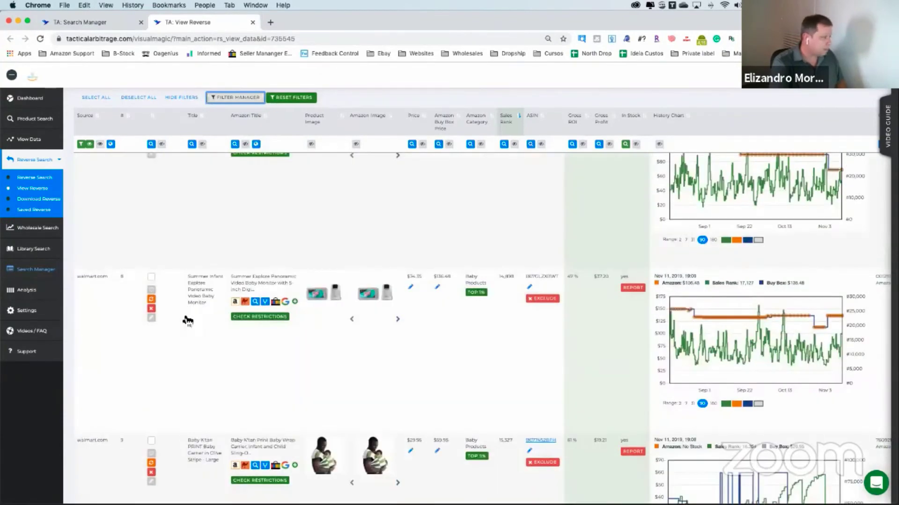
Go to the Searching settings and open the Domain Exclusion Manager for reverse search domains
left_click(22, 312)
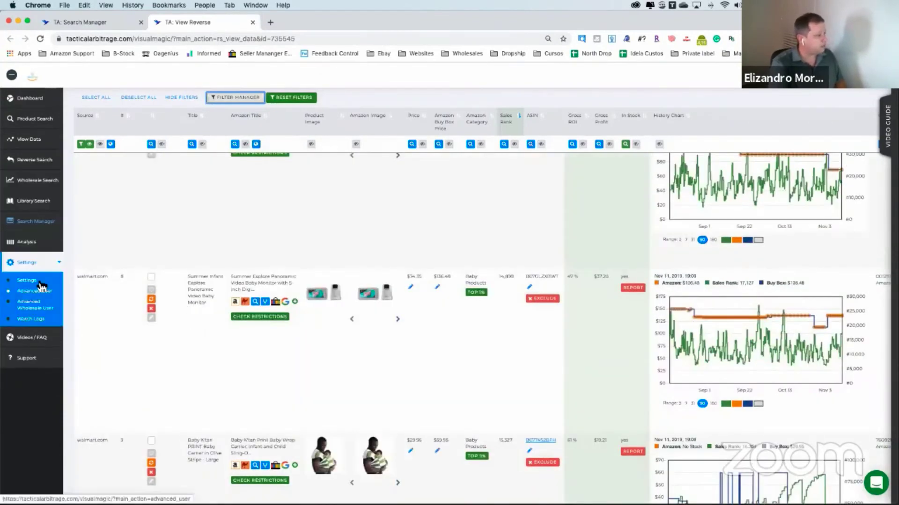
left_click(51, 337)
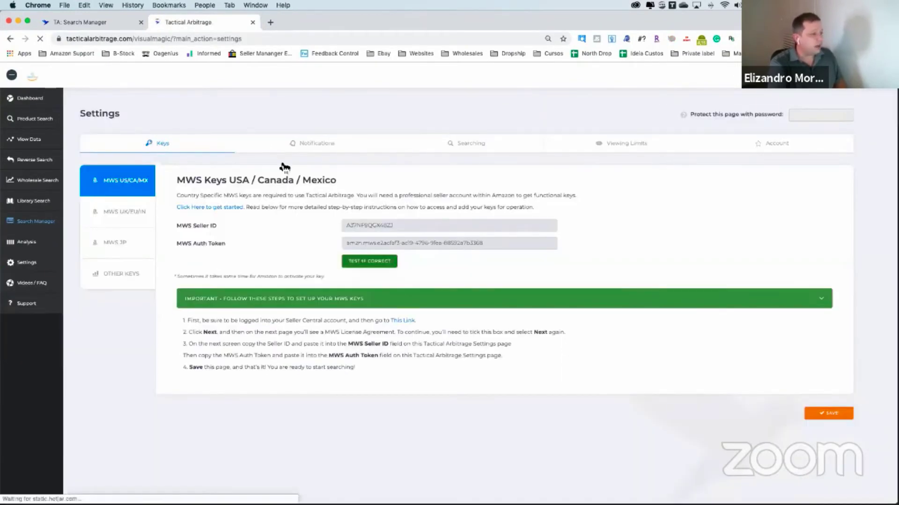
left_click(470, 139)
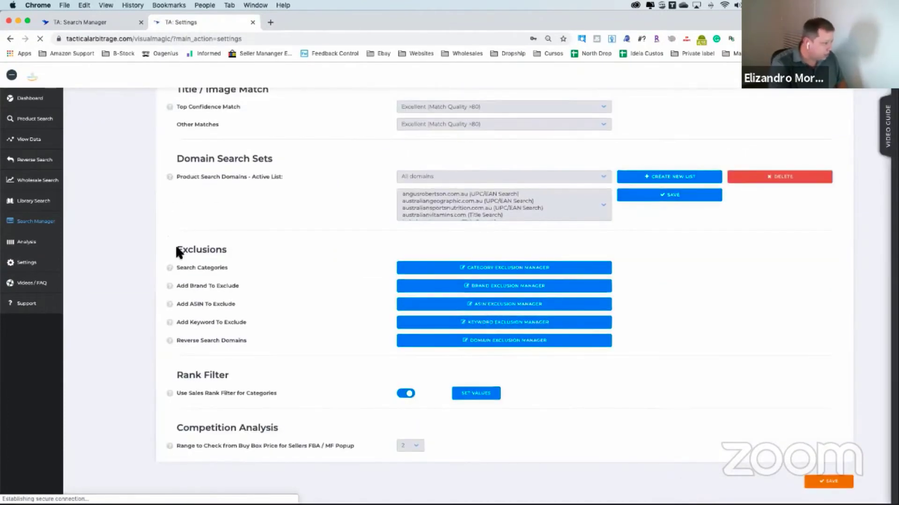
left_click_drag(176, 252, 221, 261)
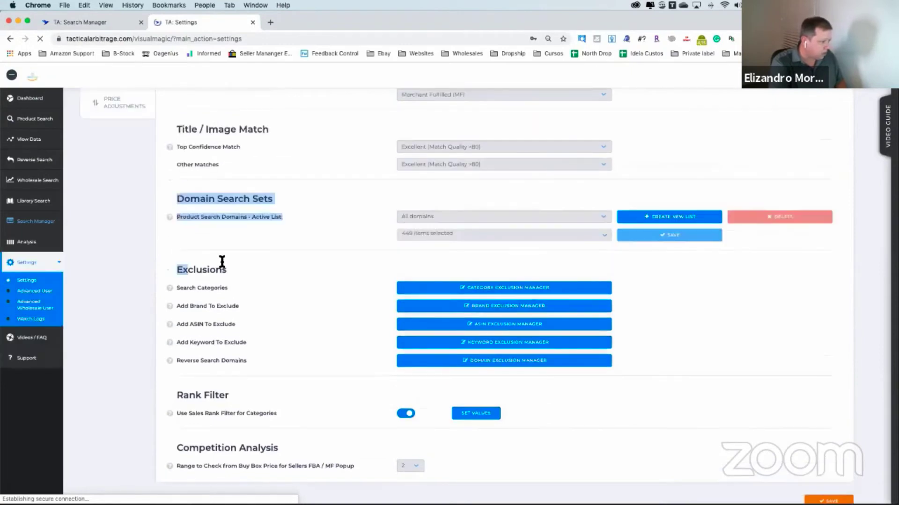
left_click(224, 360)
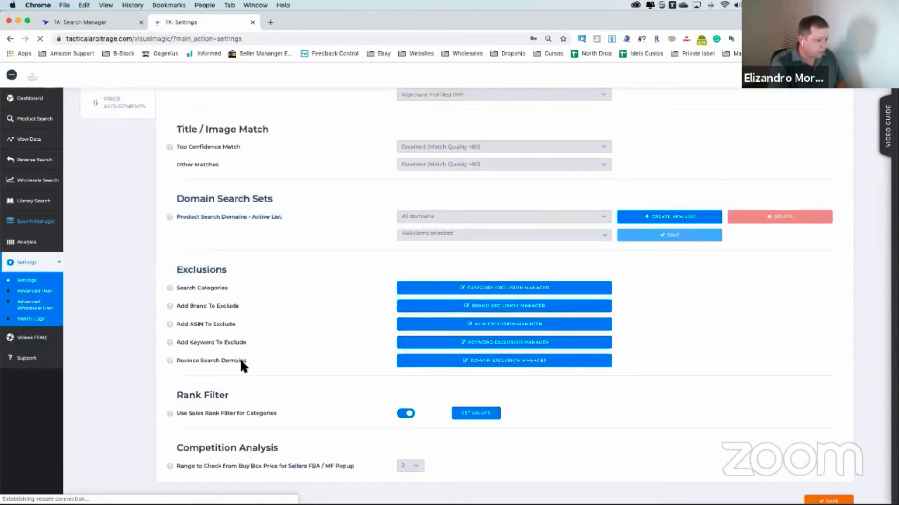
left_click(508, 366)
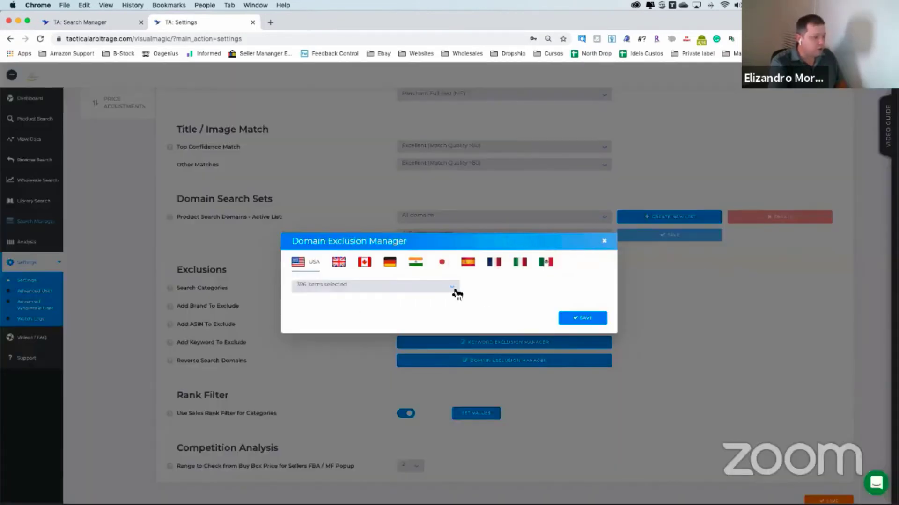
Search the USA domain exclusion list for "hom" and "bed" to check whether those stores are excluded
left_click(453, 290)
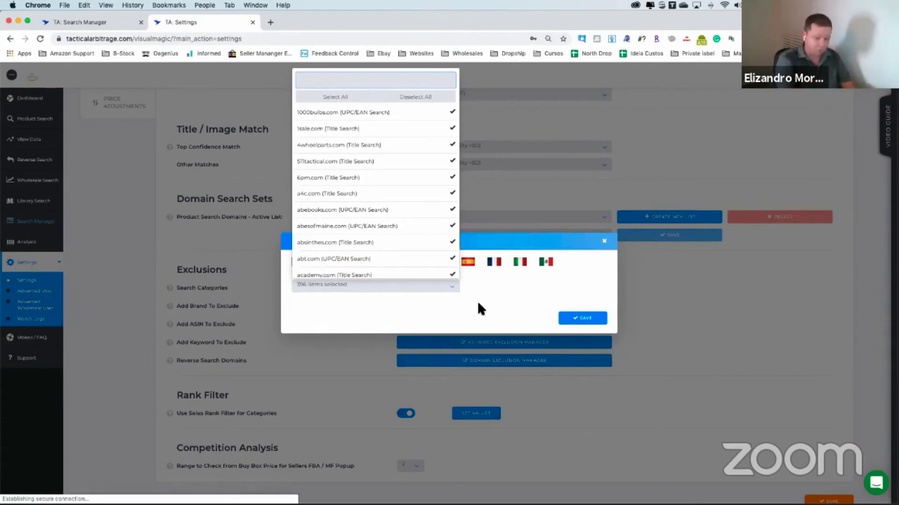
type("hom")
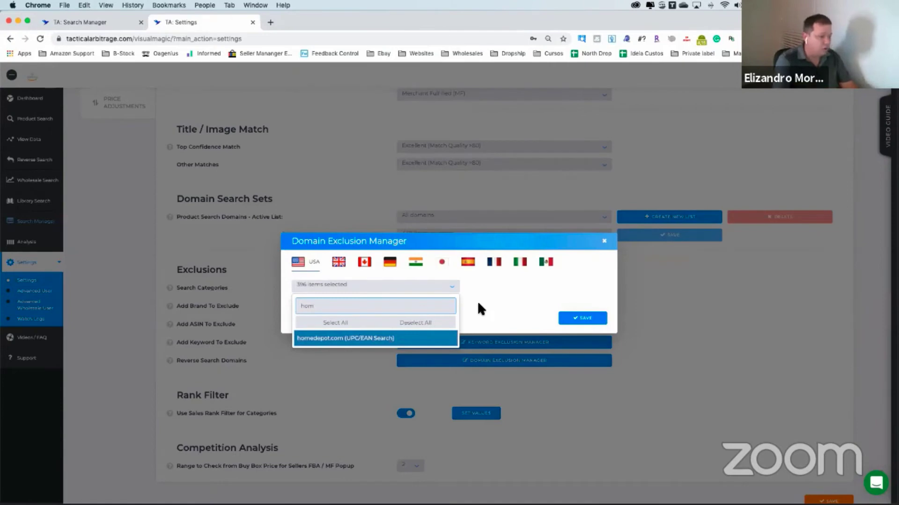
key("BackSpace")
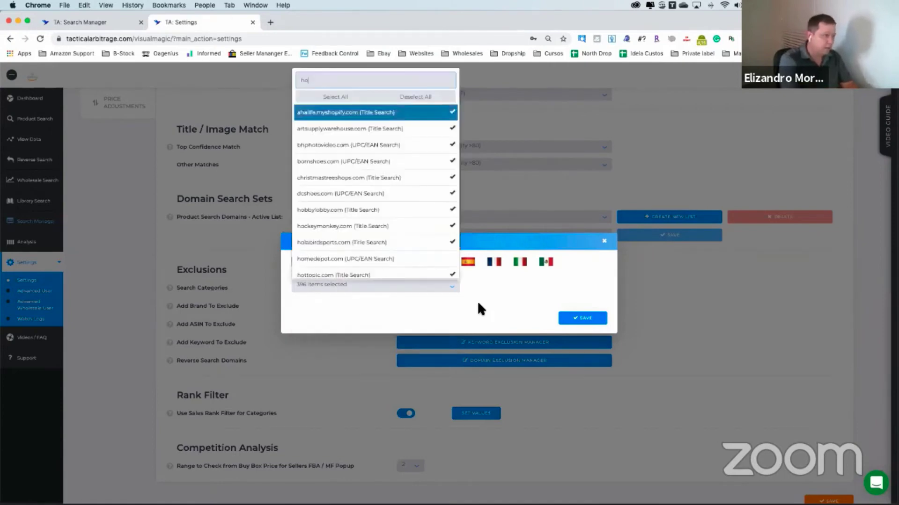
key("BackSpace")
key("BackSpace")
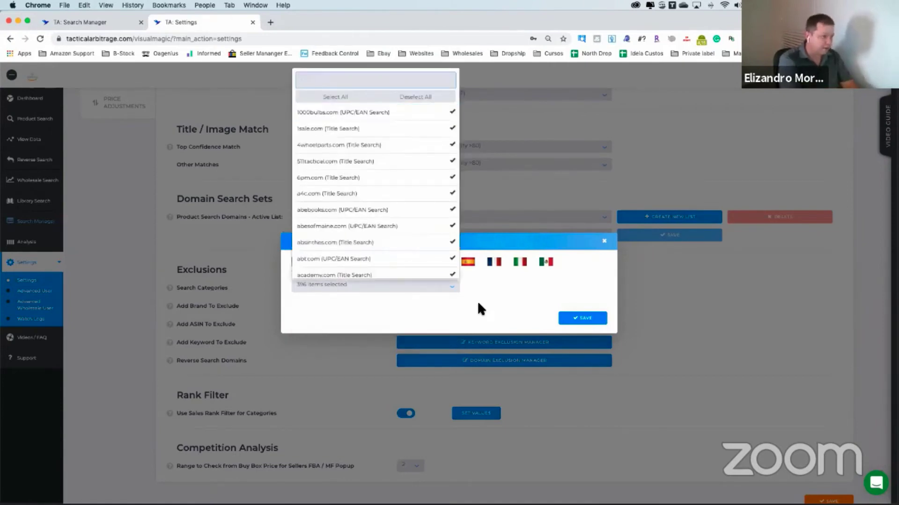
type("bed")
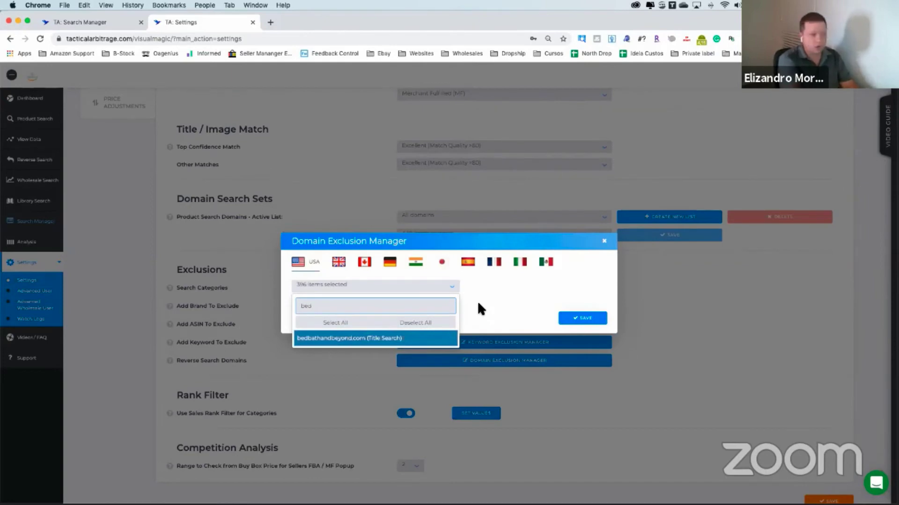
key("BackSpace")
key("BackSpace")
key("BackSpace")
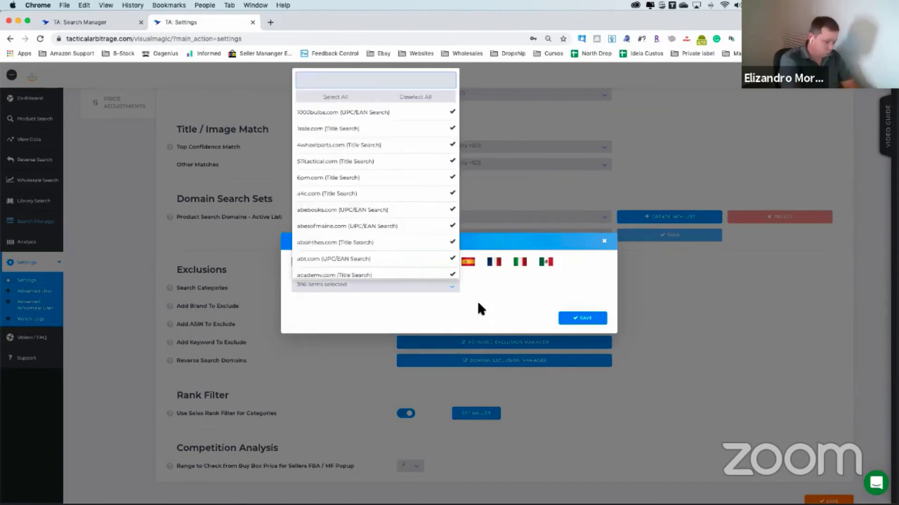
Search the USA exclusion list for "over" to check overstock.com and close the Domain Exclusion Manager
type("over")
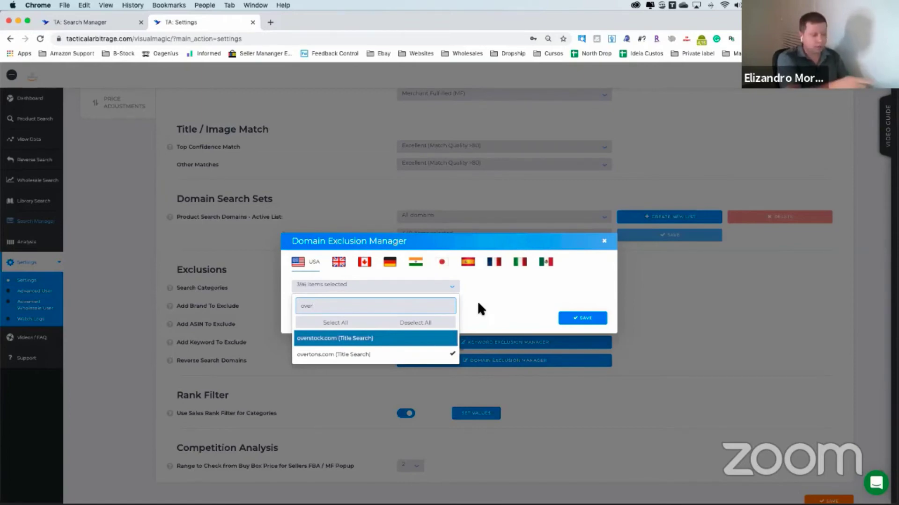
key("BackSpace")
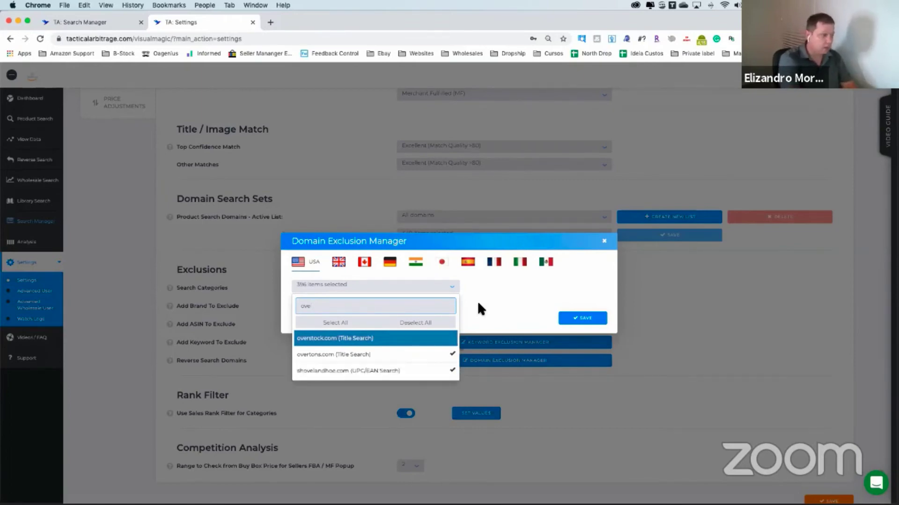
key("Return")
key("Escape")
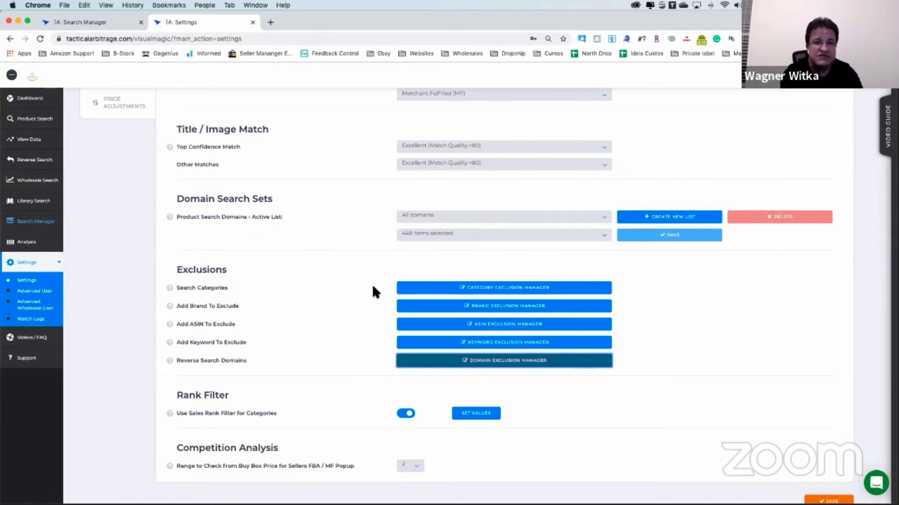
Reopen the Domain Exclusion Manager and search the USA list for "targe" to check target.com's exclusion status
left_click(509, 364)
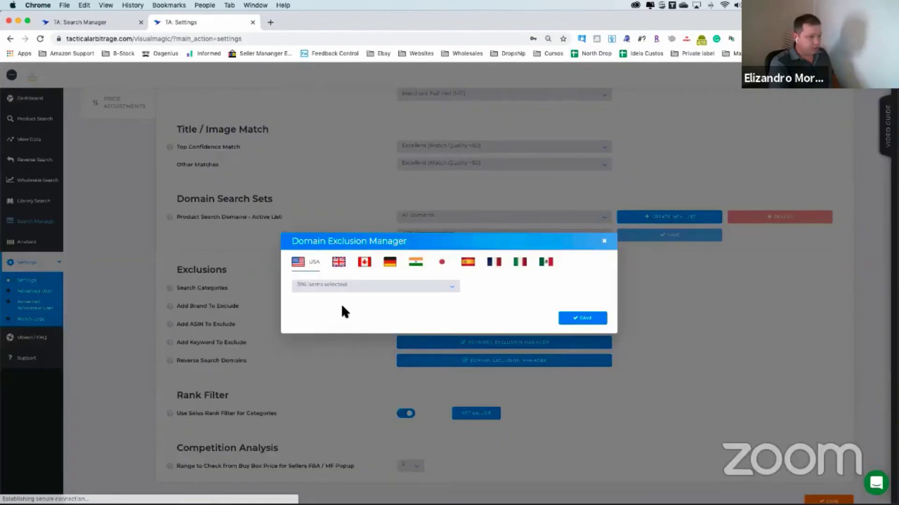
left_click(453, 285)
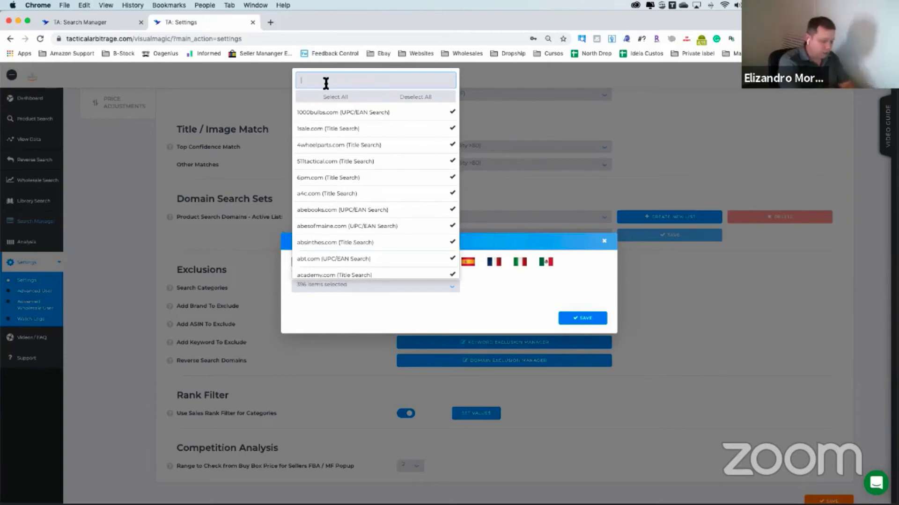
type("l")
type("ar")
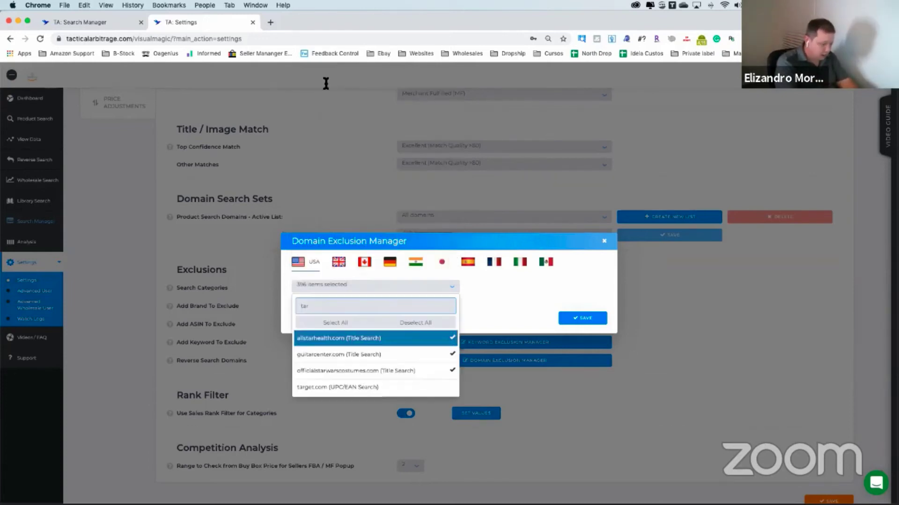
type("r")
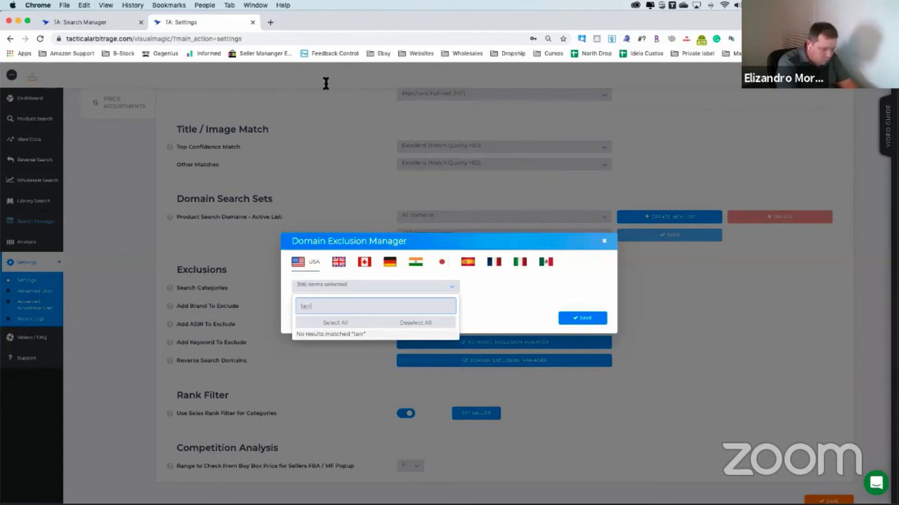
key("BackSpace")
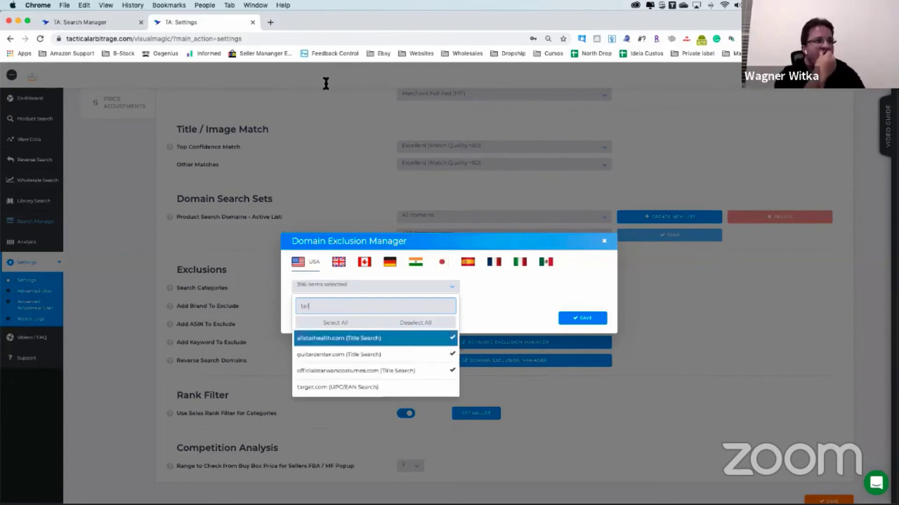
type("ge")
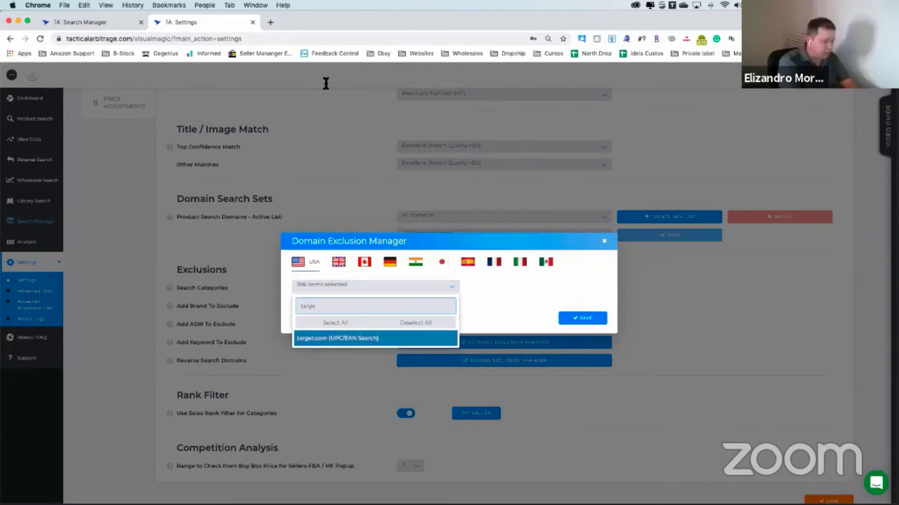
key("BackSpace")
key("BackSpace")
key("BackSpace")
key("BackSpace")
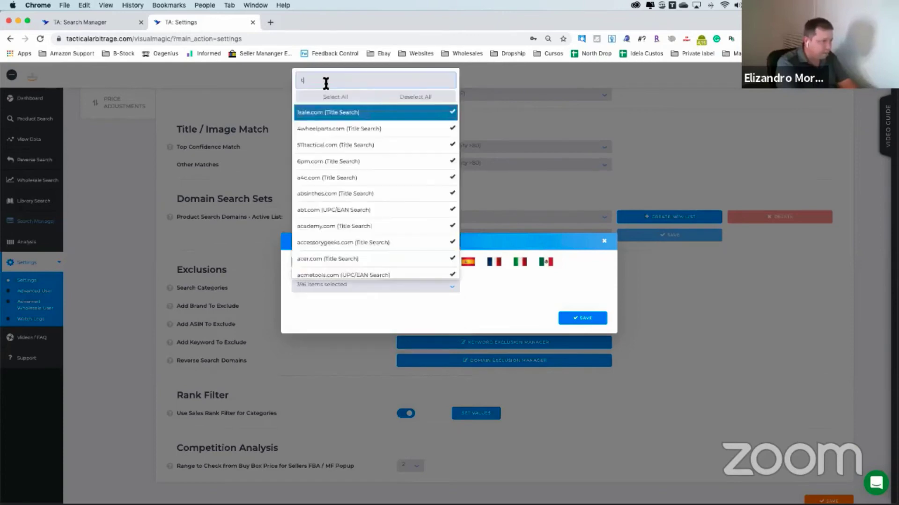
Search the USA exclusion list for "walg" to check walgreens.com's exclusion status
key("BackSpace")
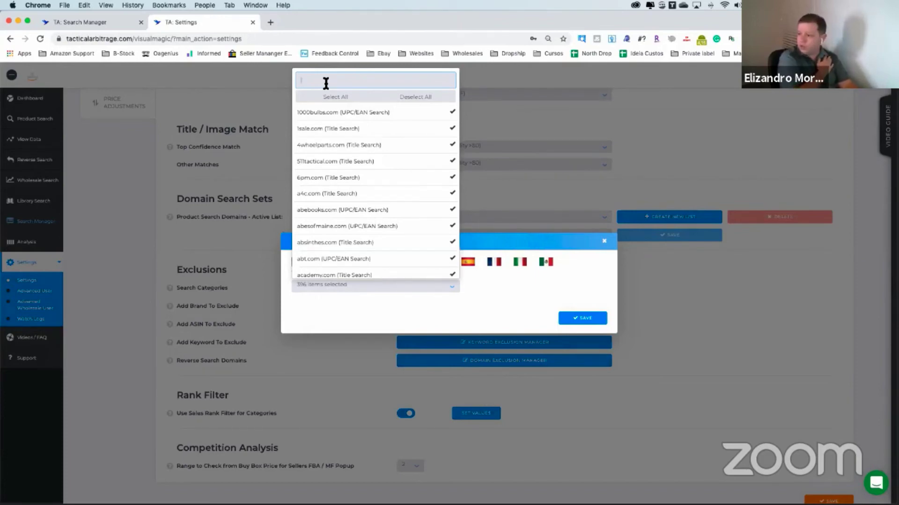
type("w")
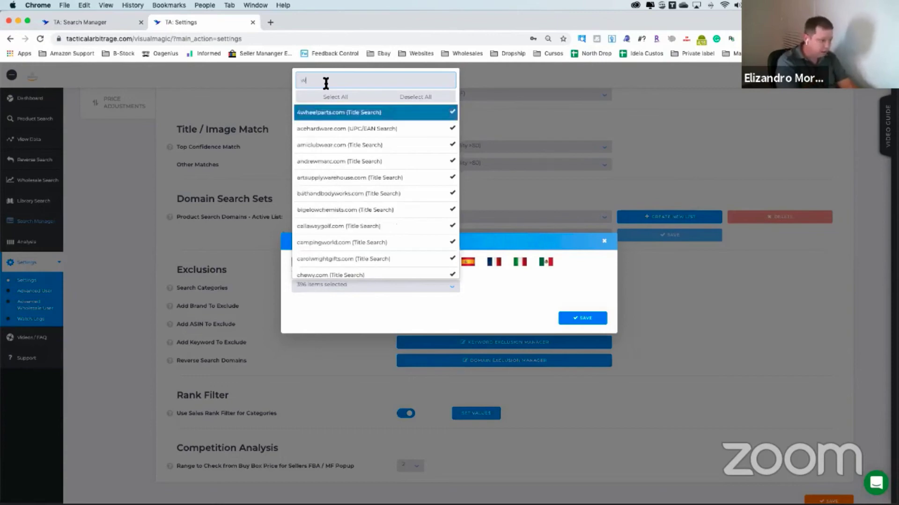
type("alg")
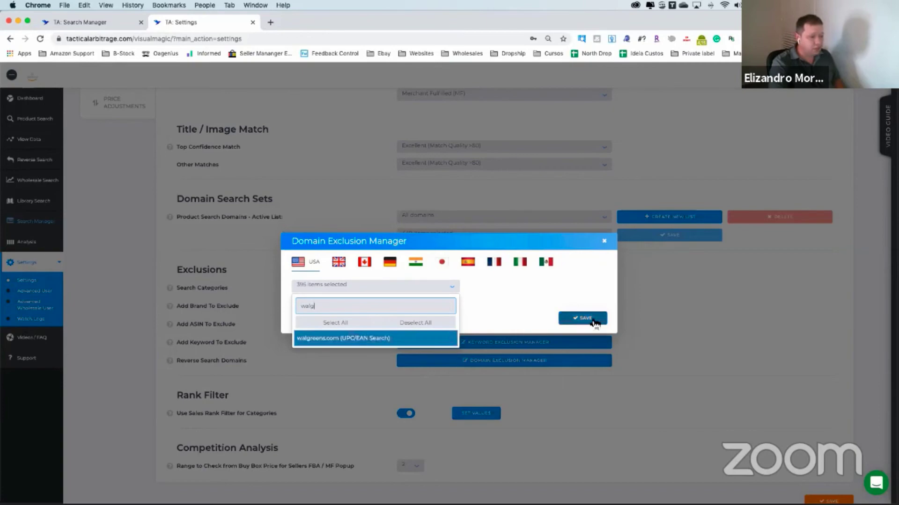
Save the domain exclusions and the searching settings, and return to the dashboard
left_click(591, 318)
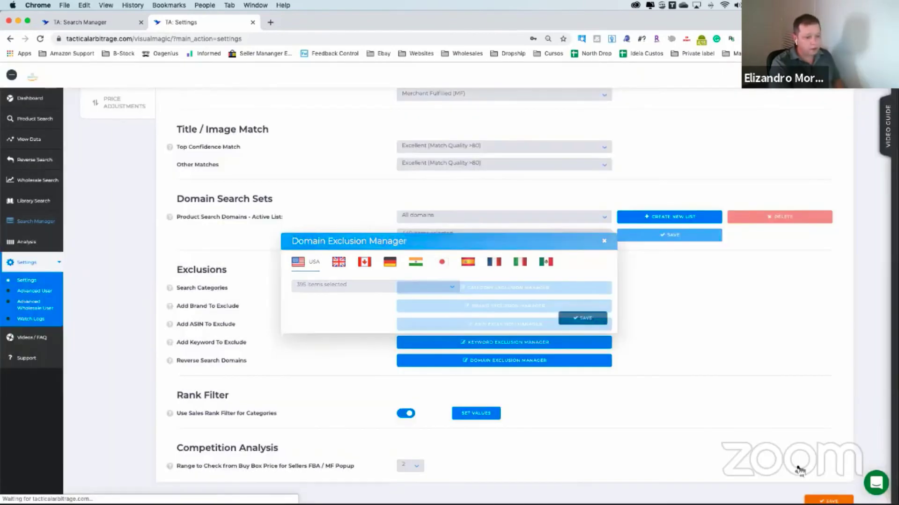
scroll(764, 474, "down", 1)
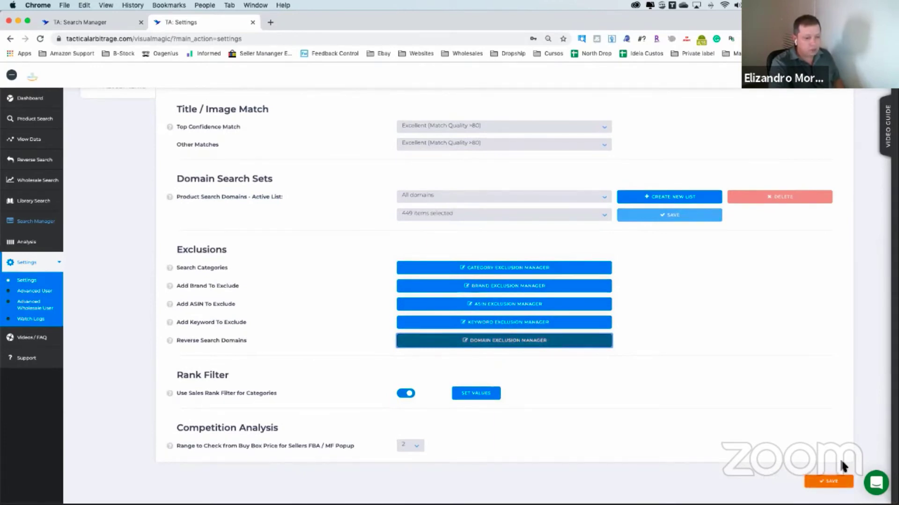
left_click(817, 479)
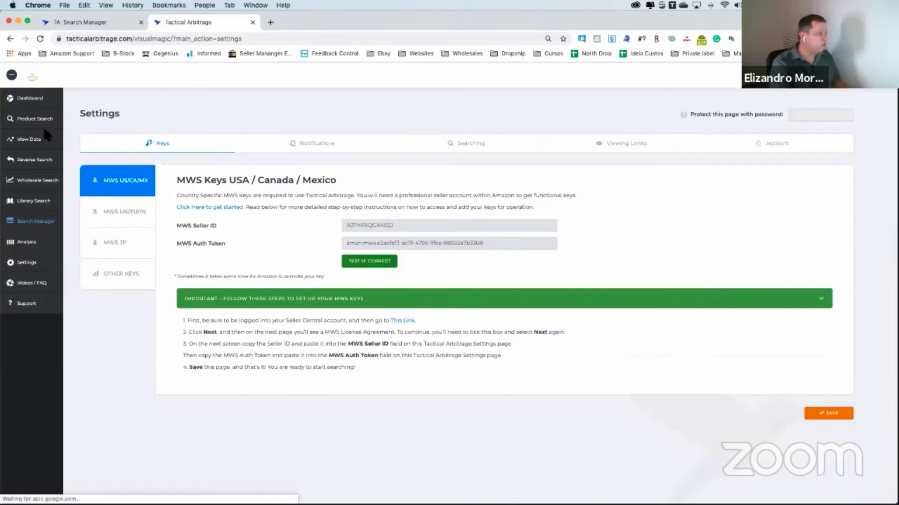
left_click(34, 103)
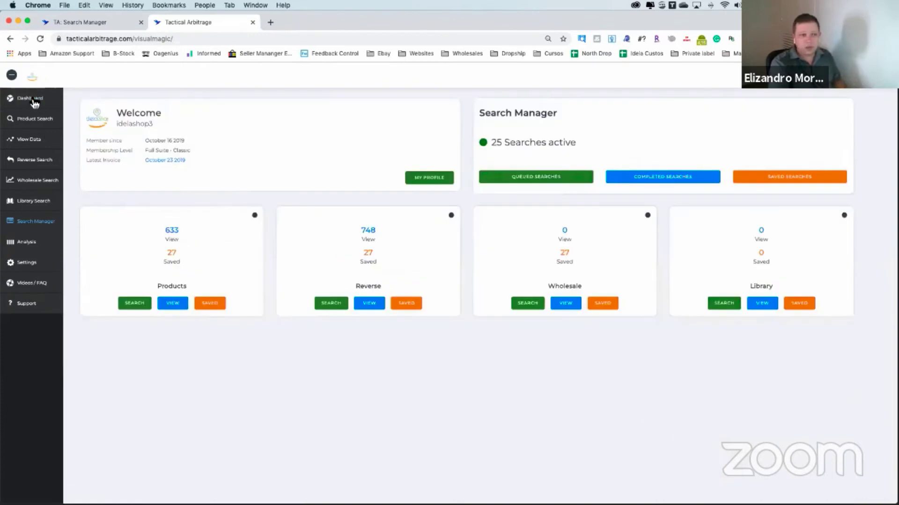